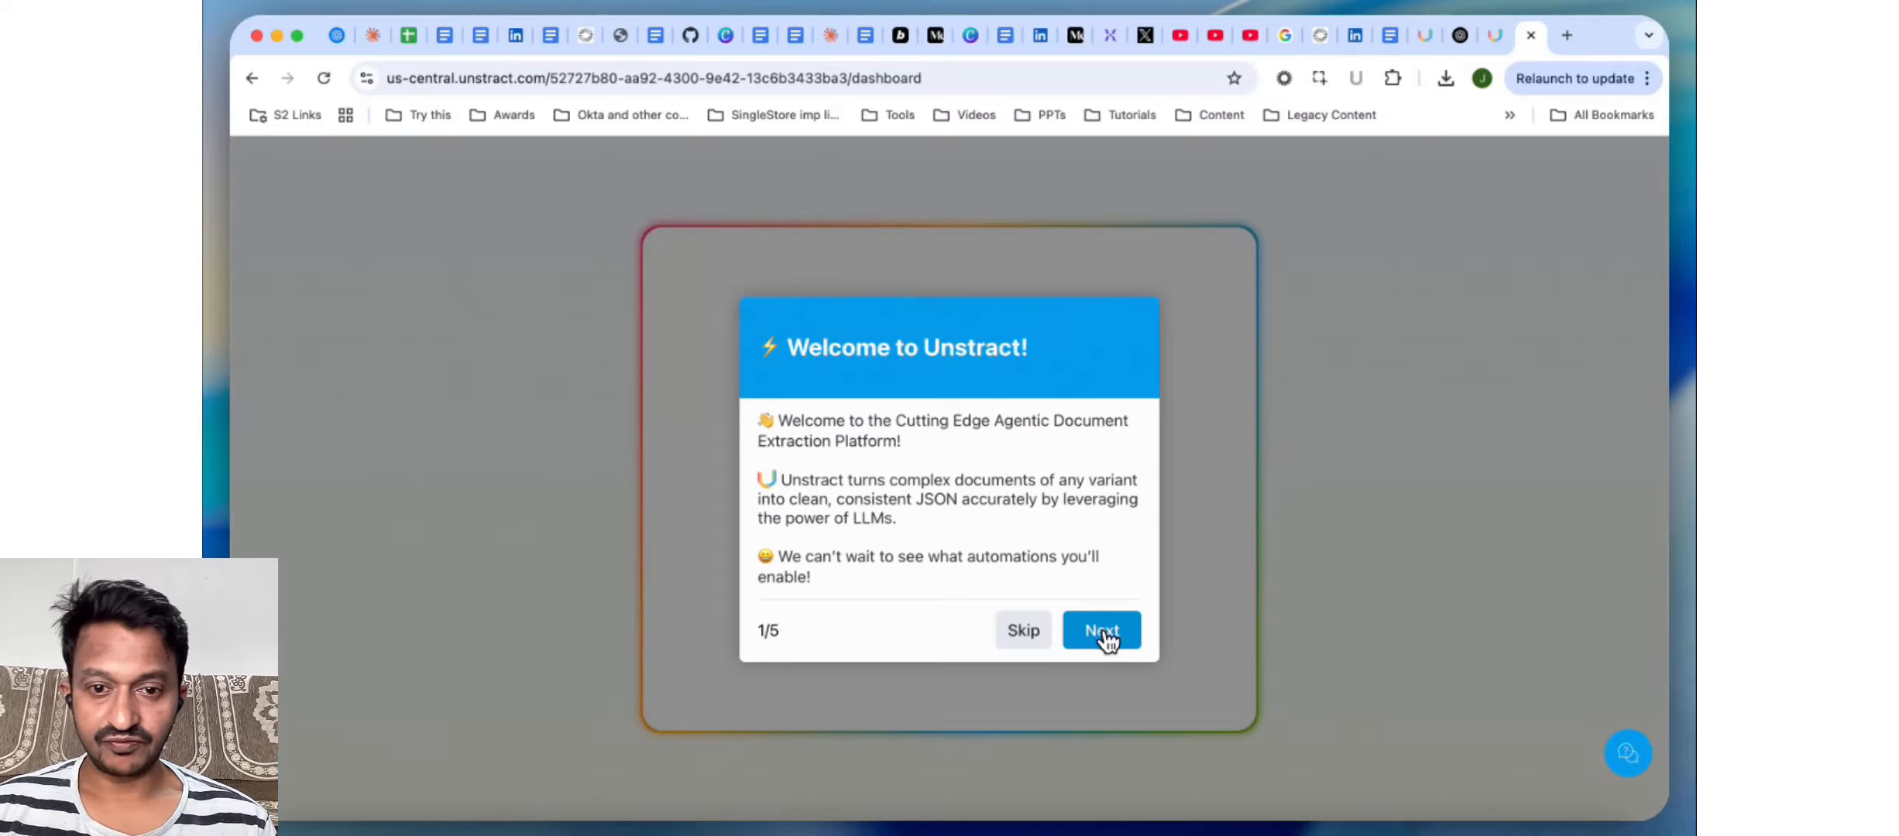
# - Go through the Unstract welcome tour, entering the cloud dashboard along the way, and finish it
pyautogui.click(1106, 634)
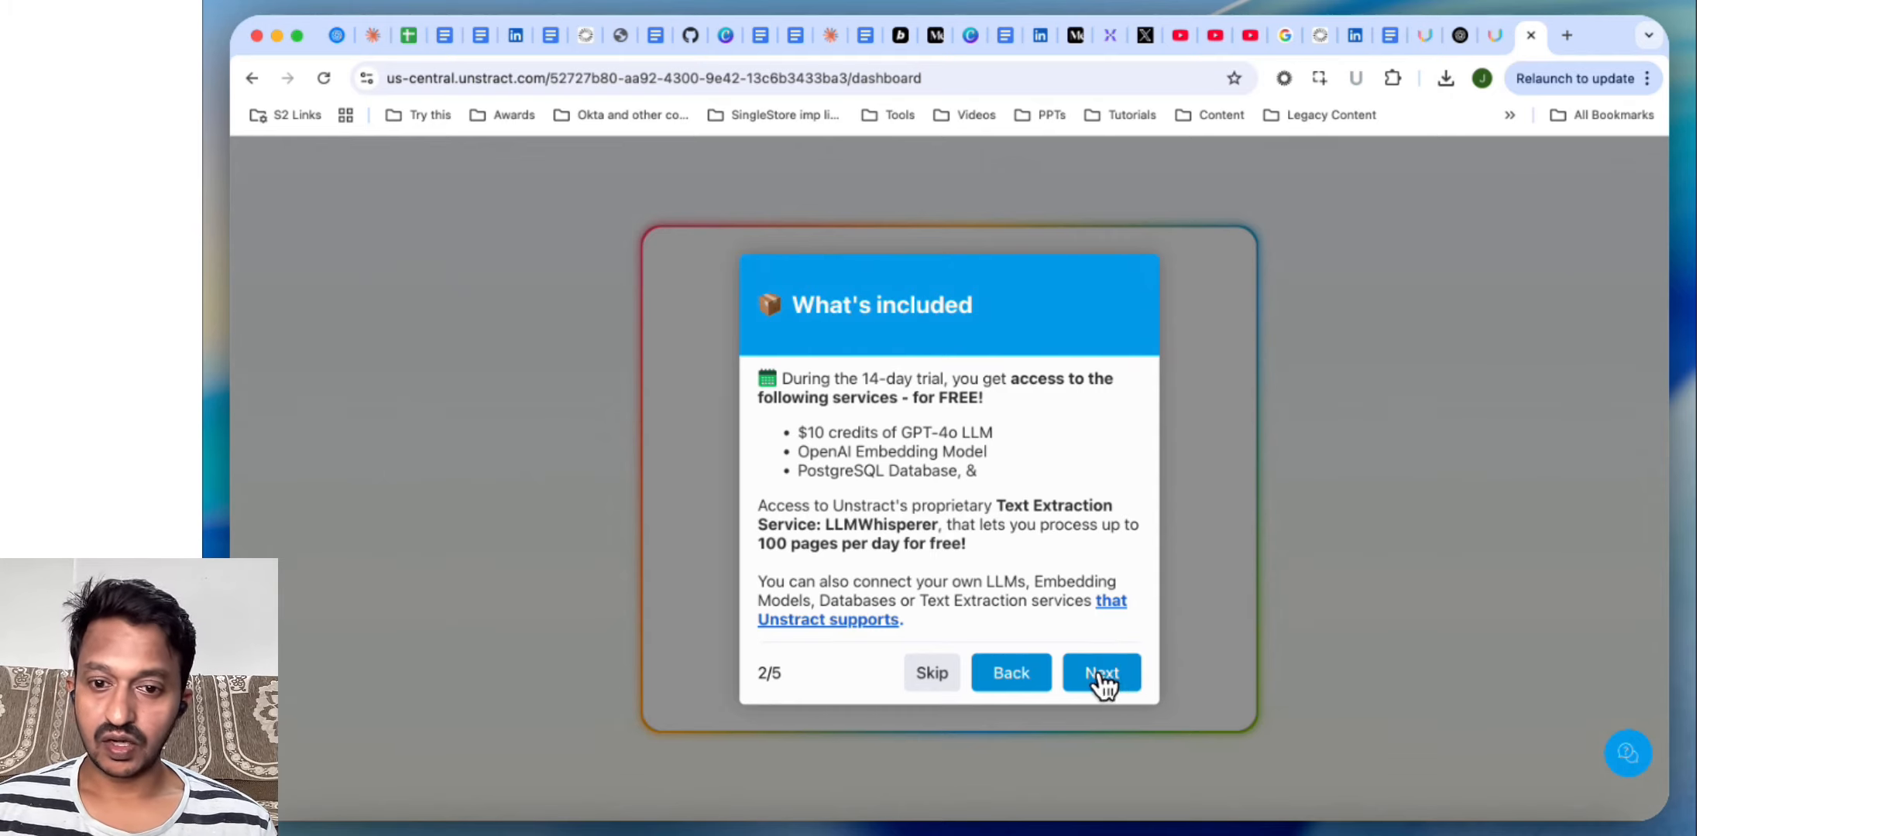
pyautogui.click(1098, 672)
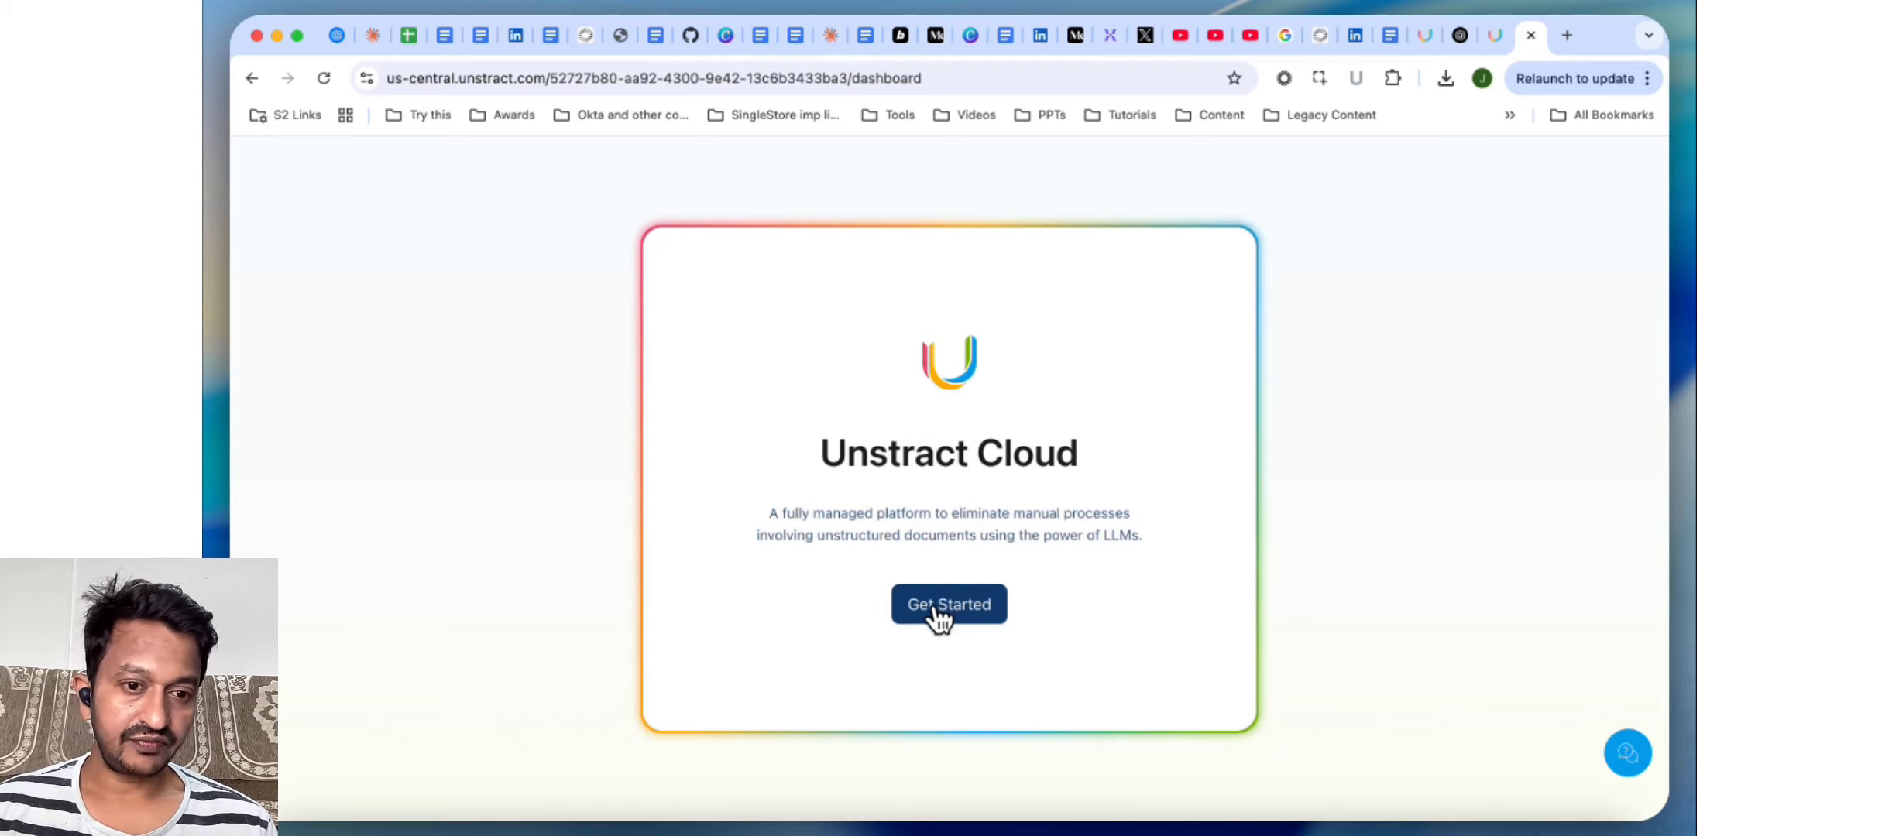
pyautogui.click(930, 607)
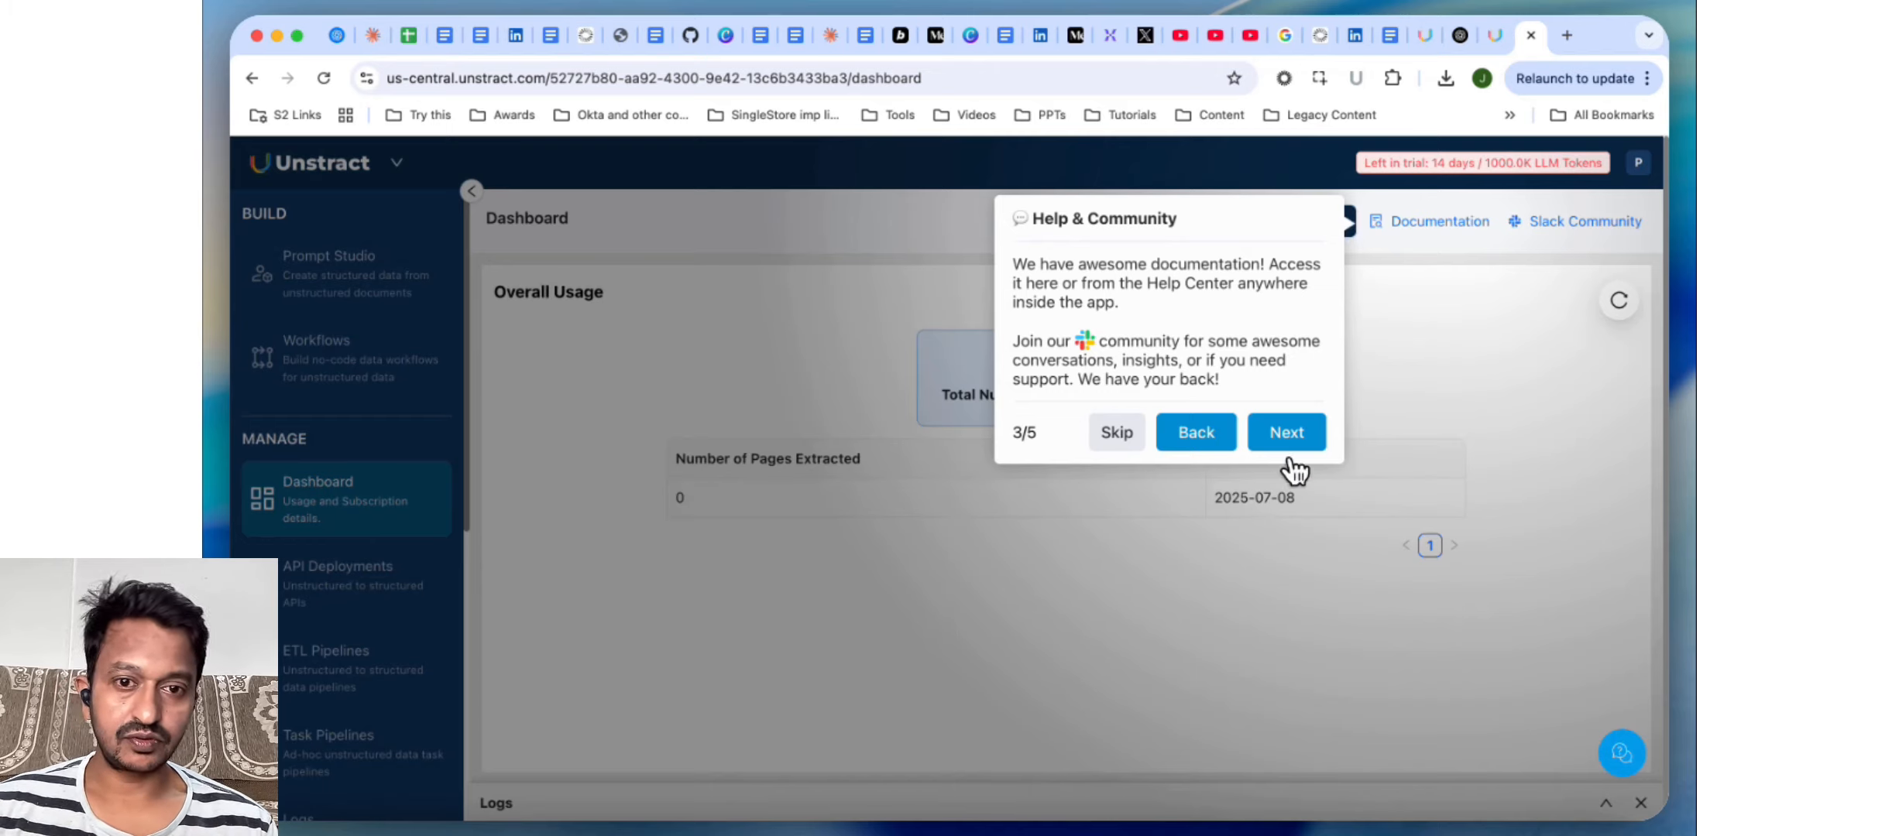
pyautogui.click(1295, 435)
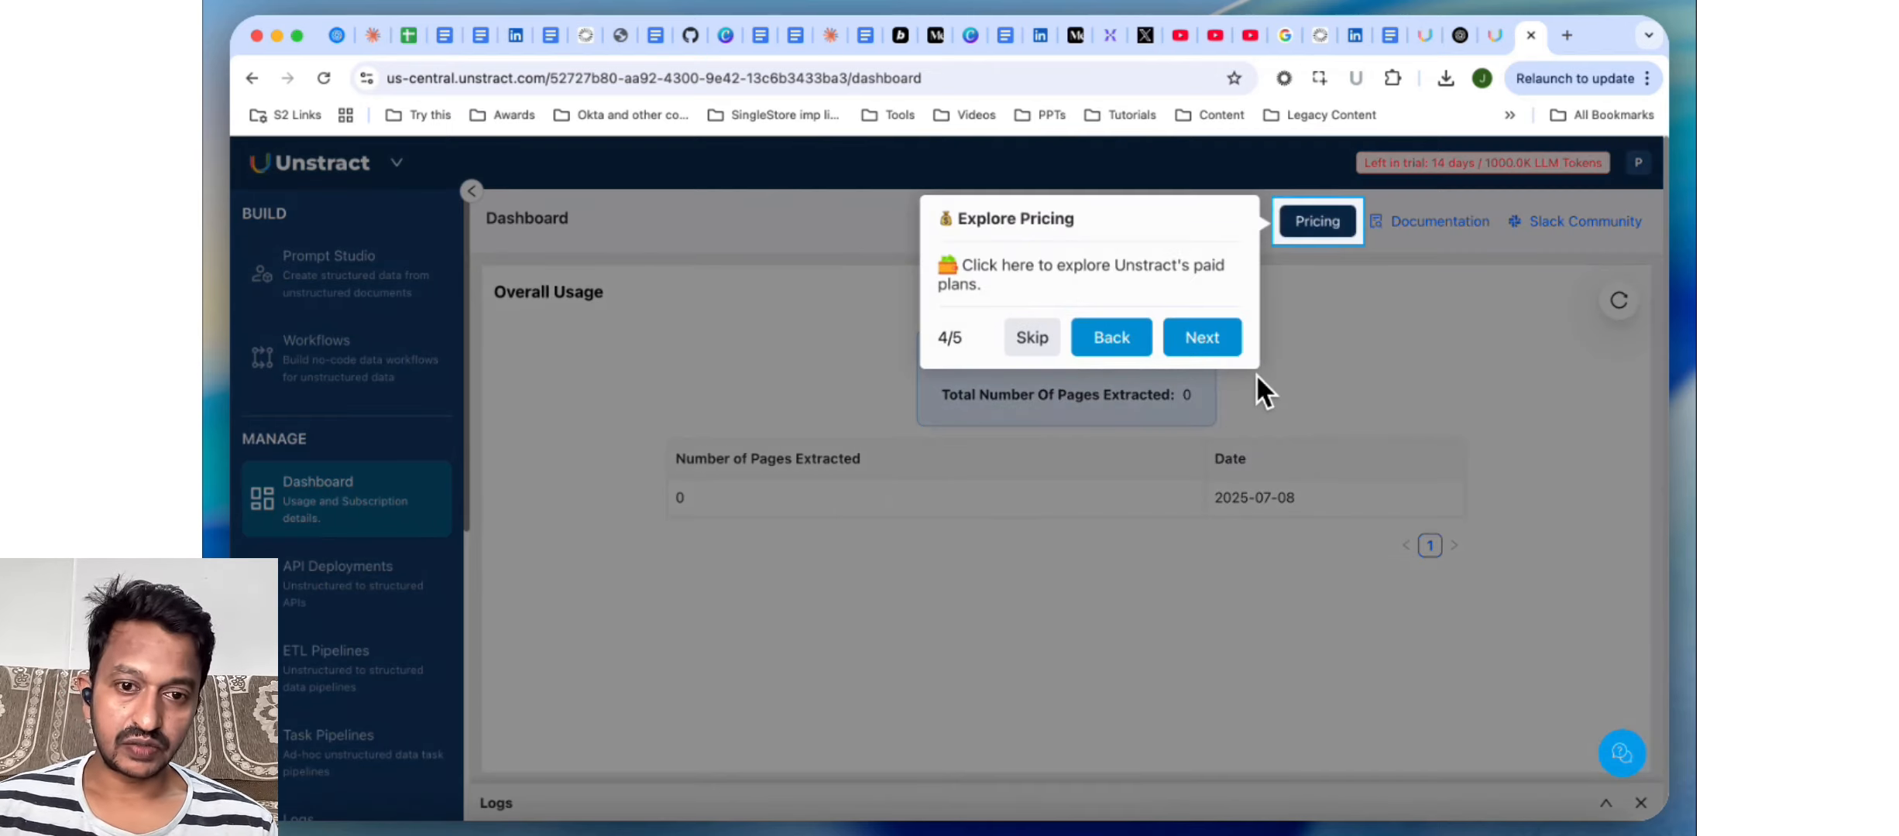
pyautogui.click(1204, 341)
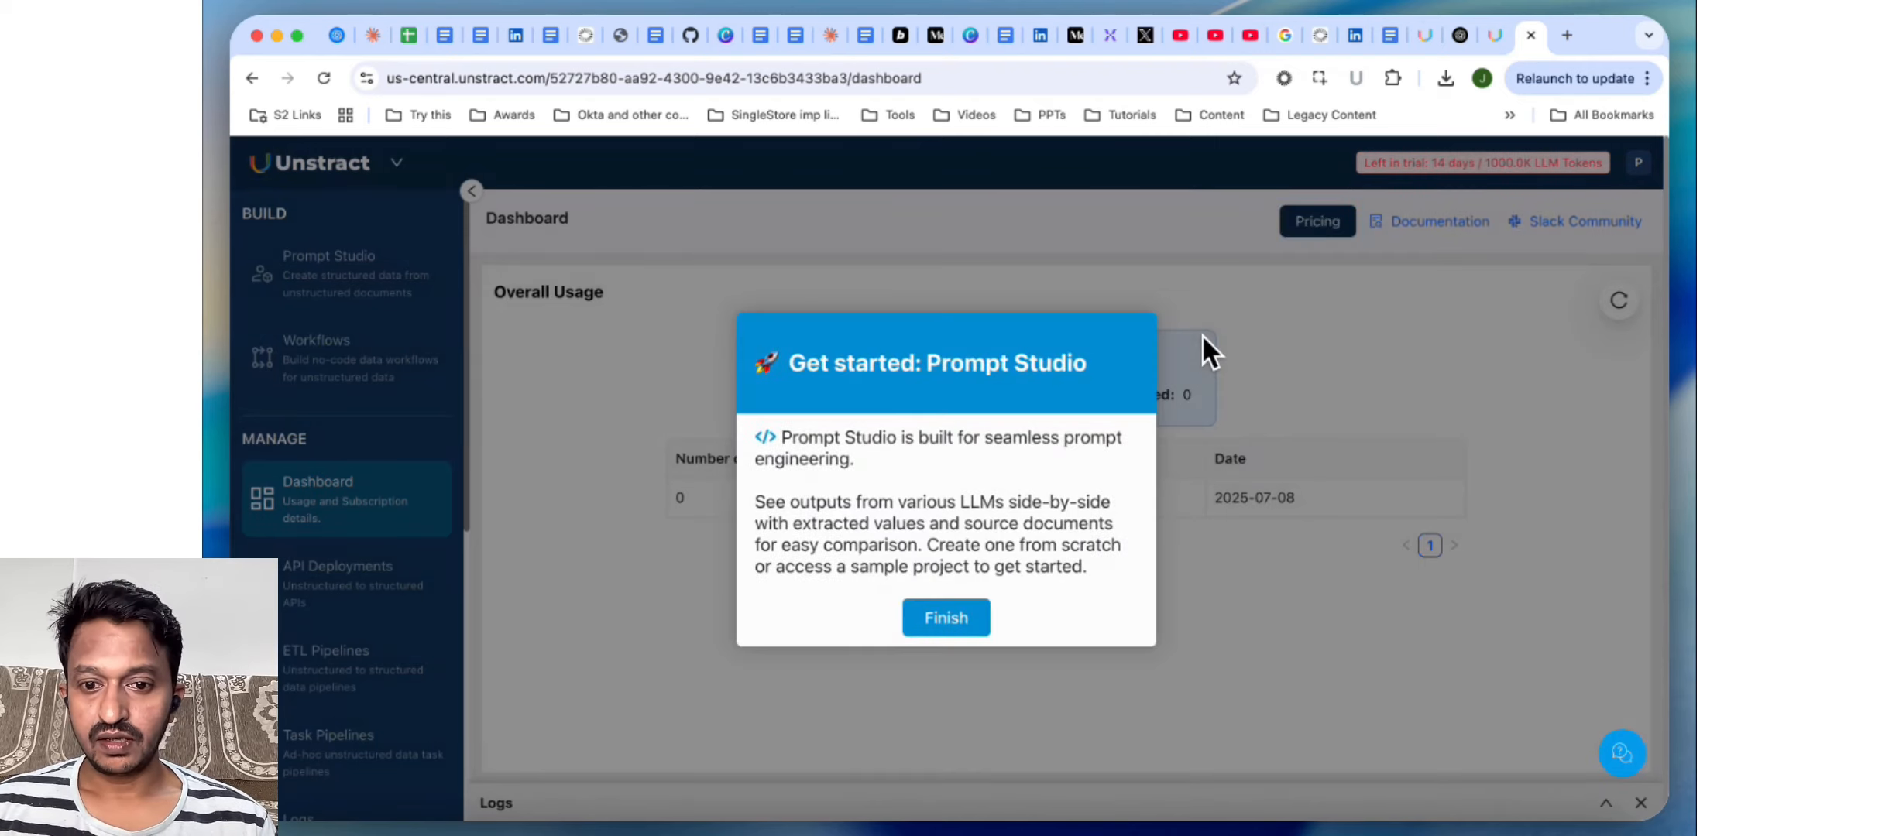
pyautogui.click(951, 620)
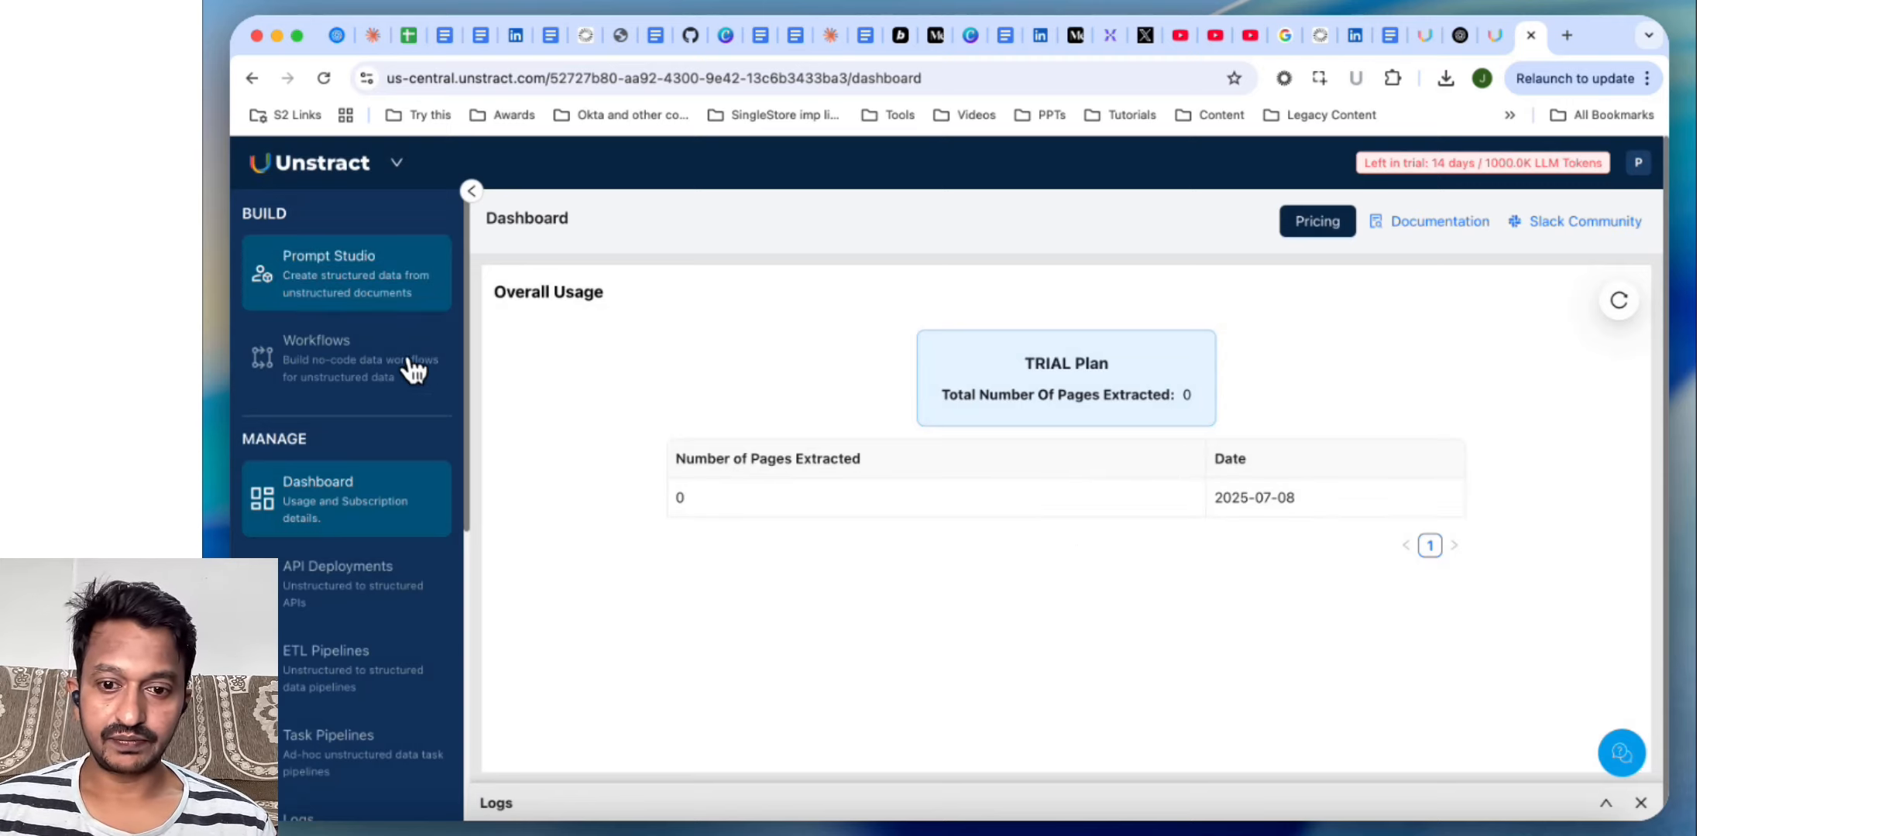
# - Open Prompt Studio and complete its introductory tour of the project list and project creation
pyautogui.click(345, 277)
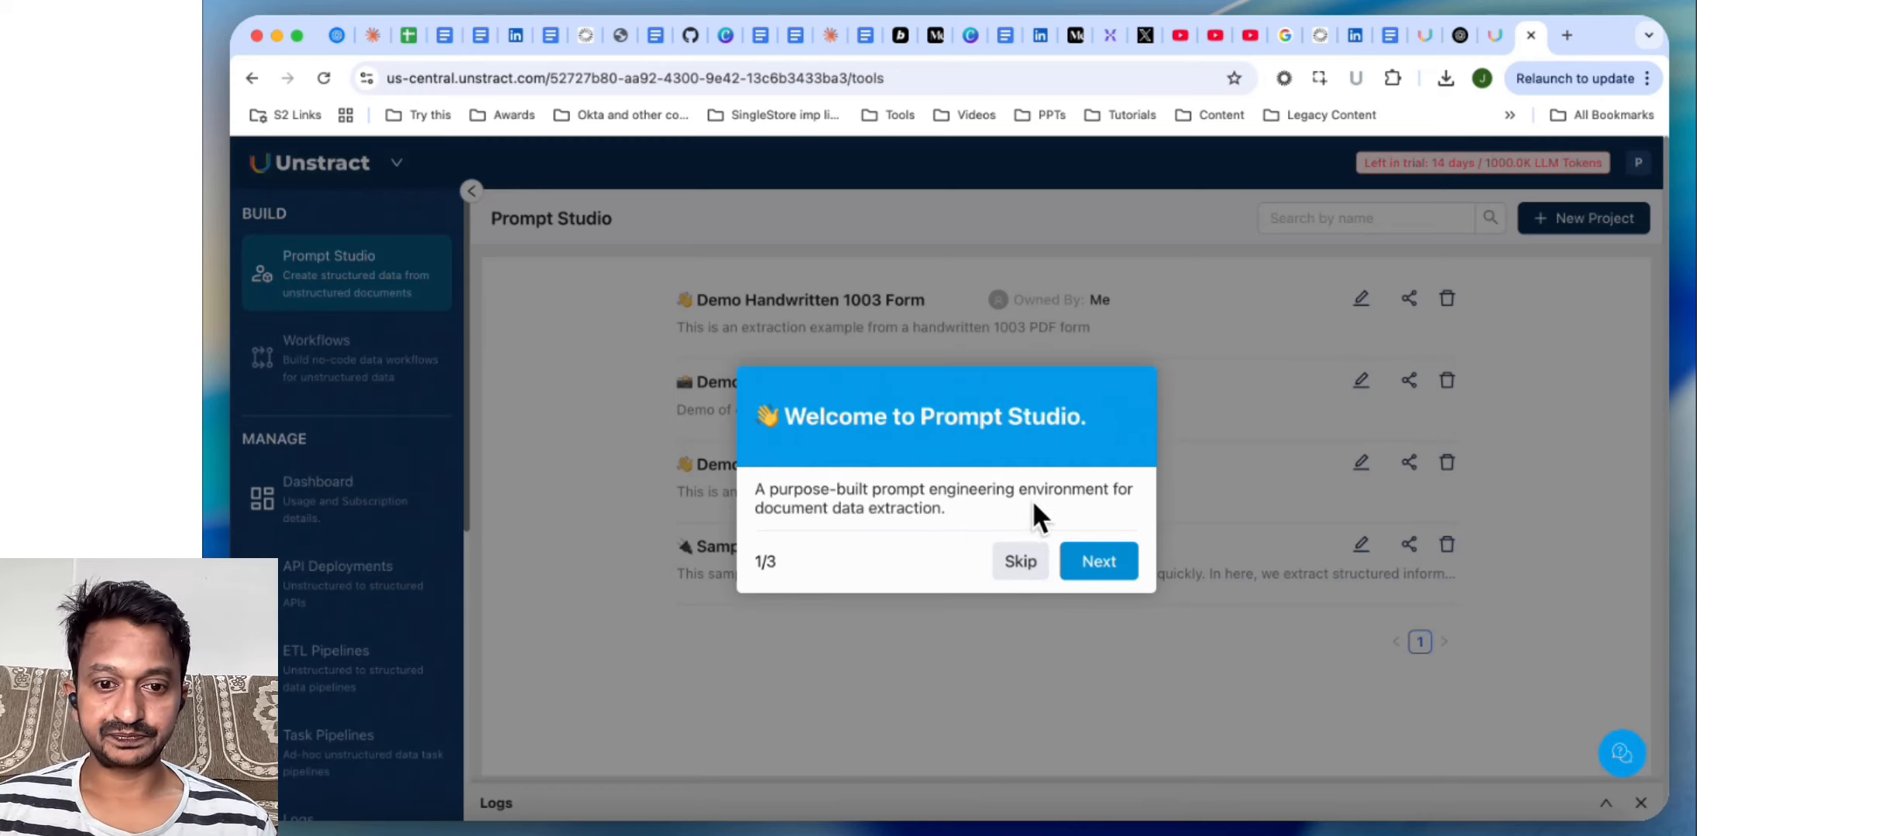
pyautogui.click(1104, 556)
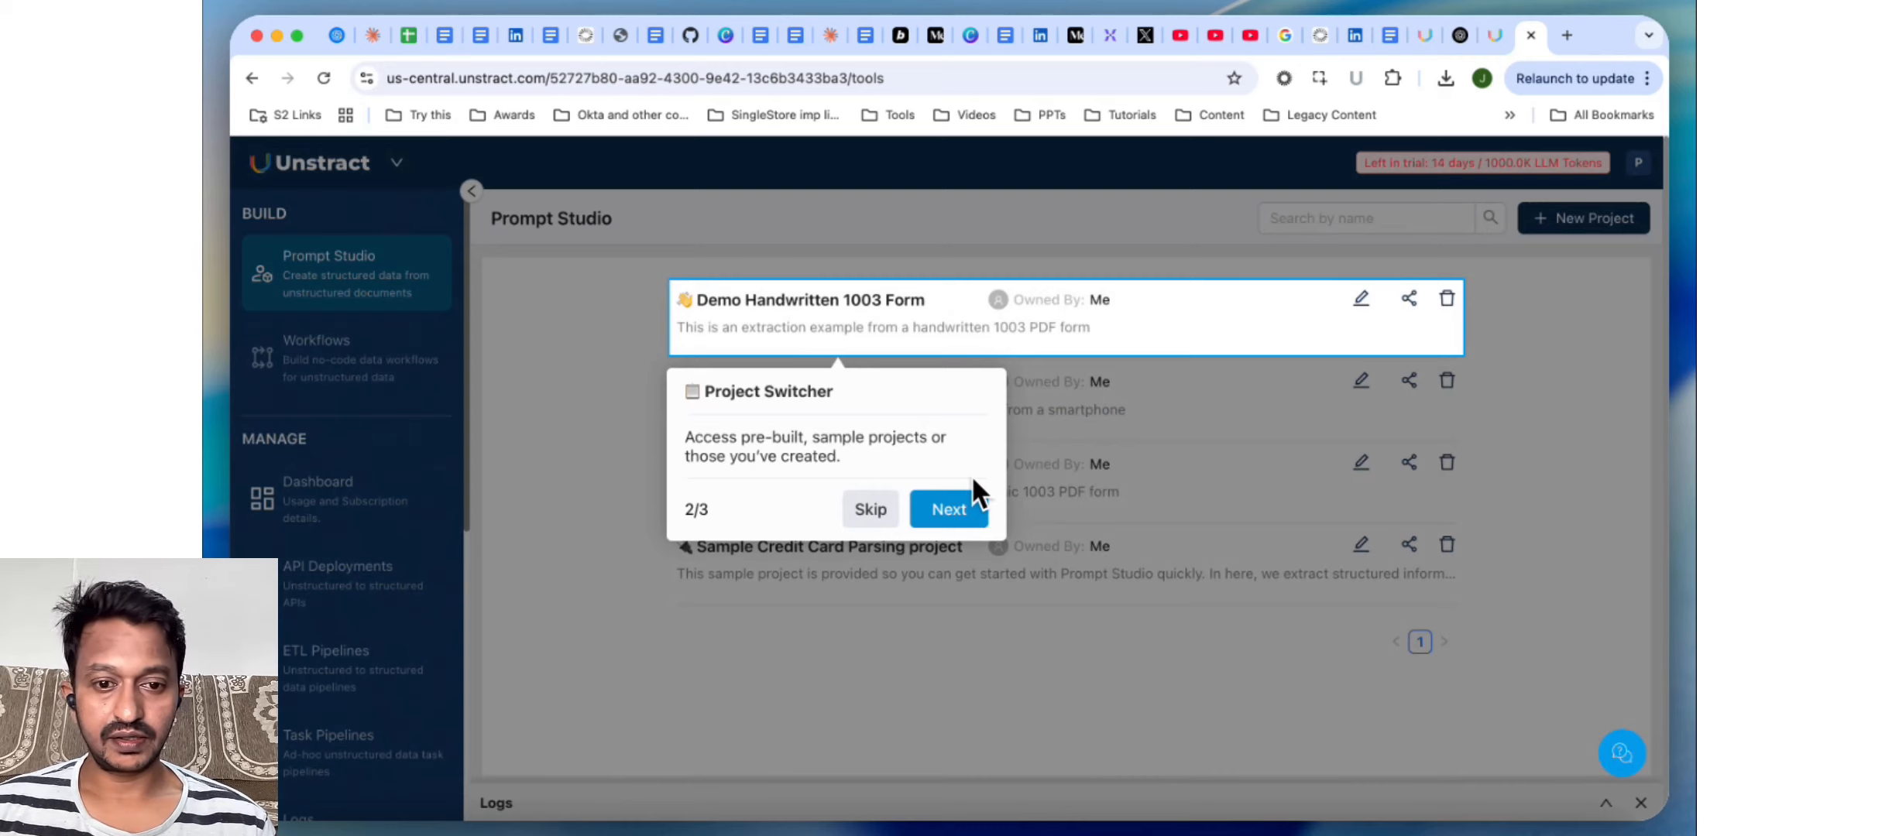
pyautogui.click(962, 520)
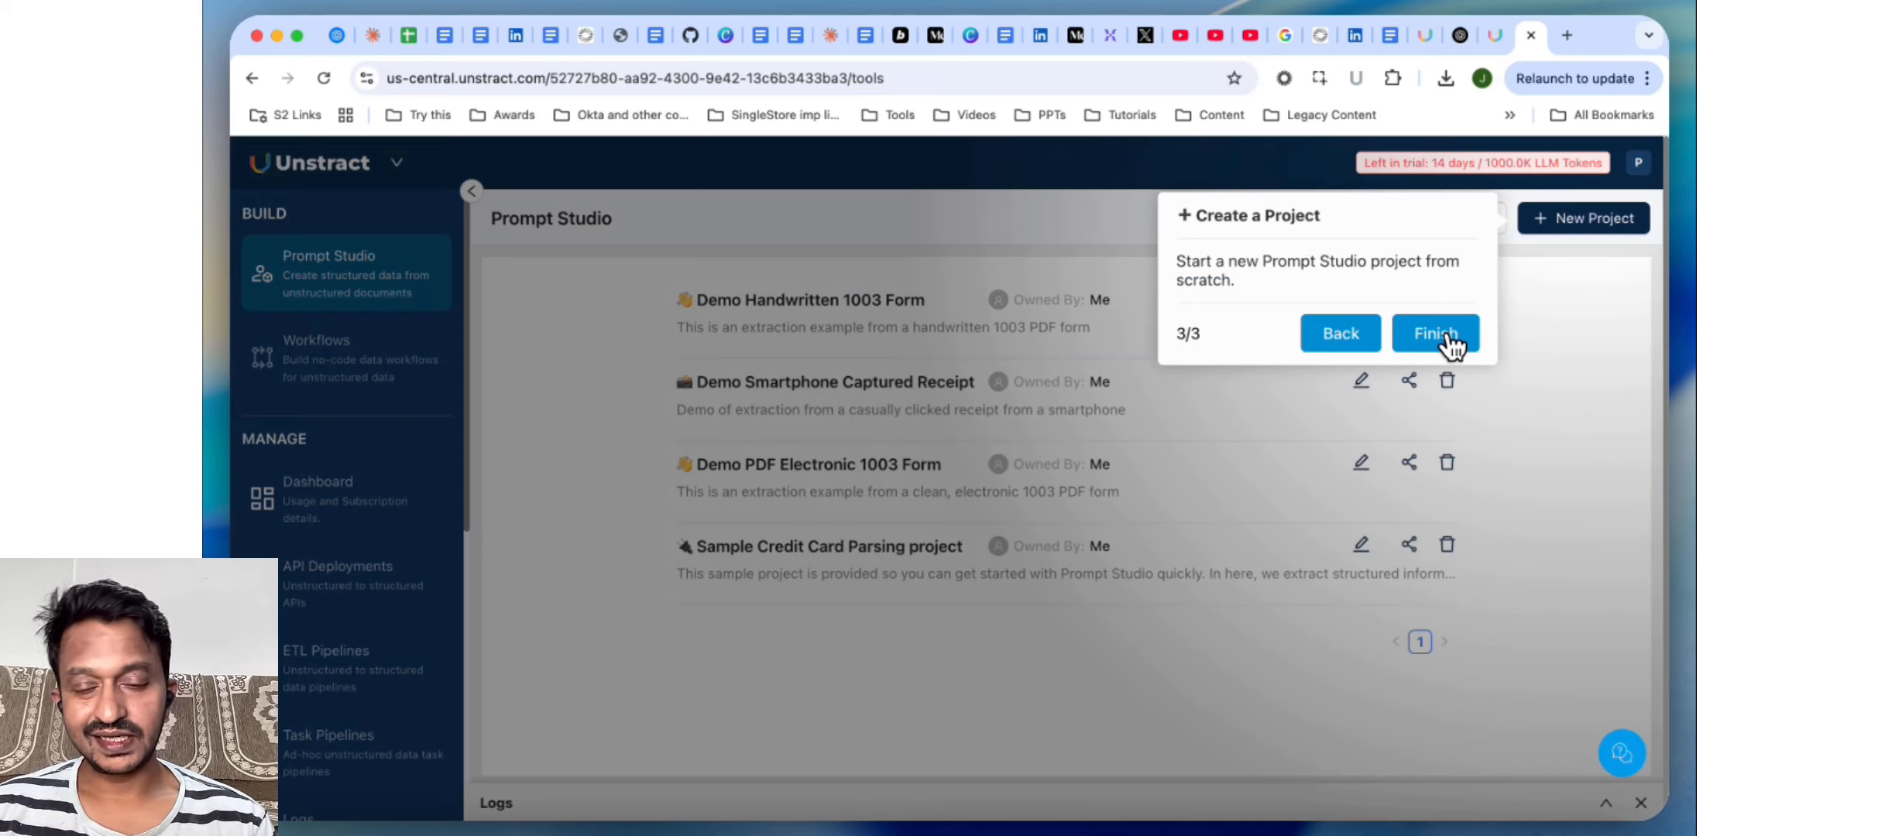
pyautogui.click(1443, 335)
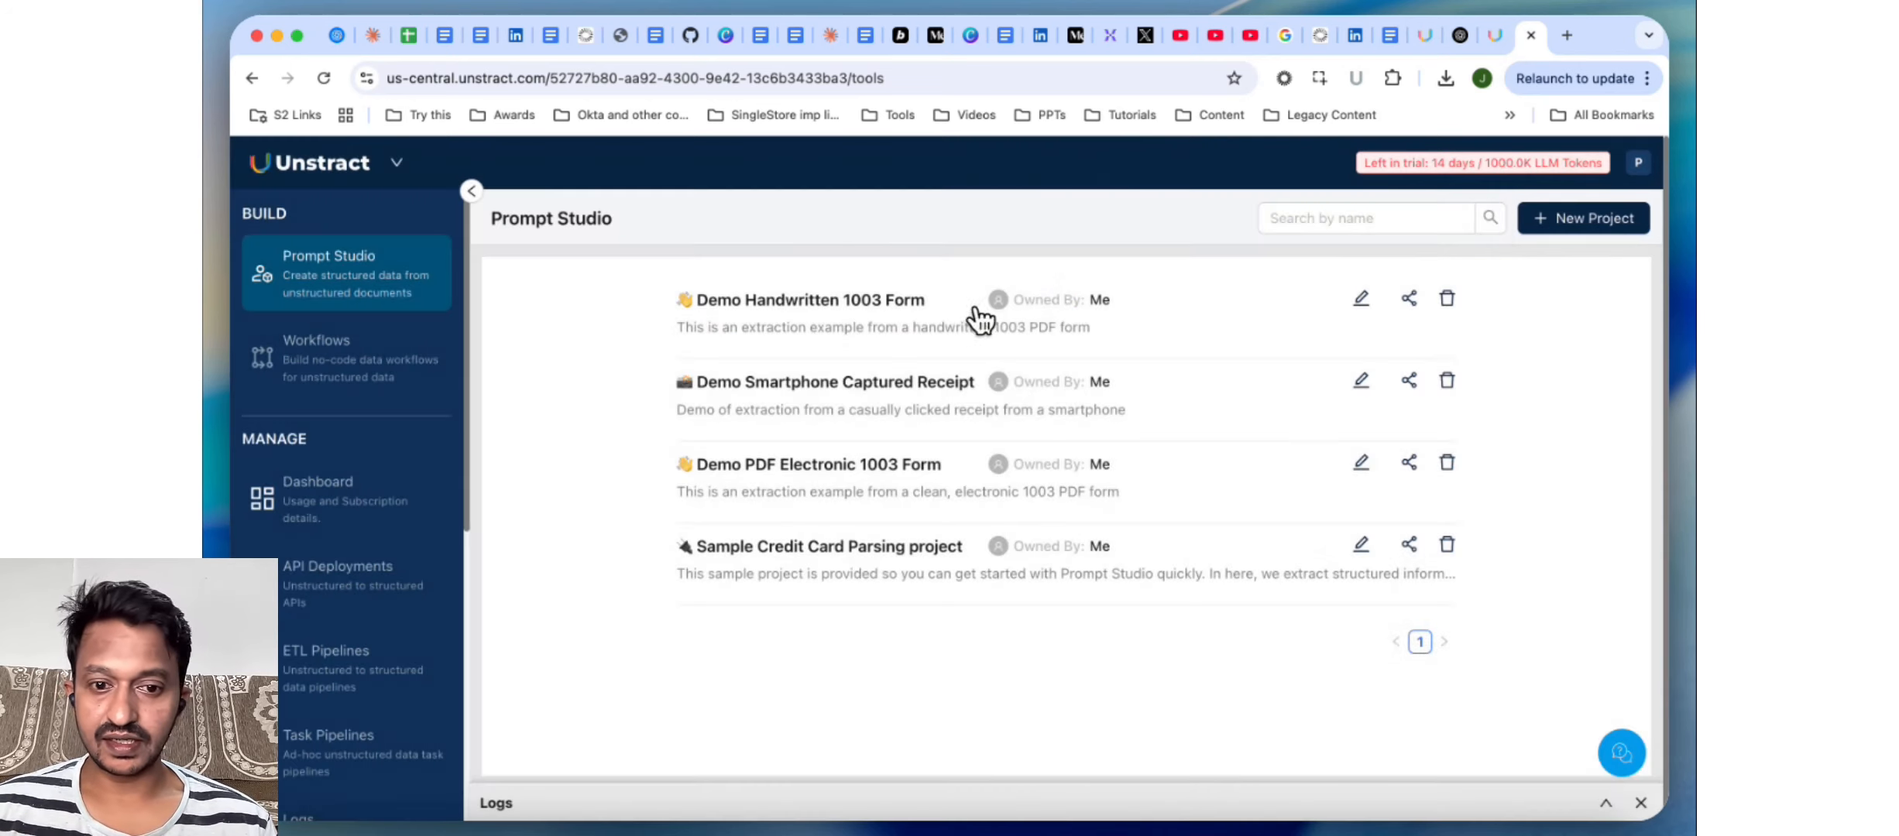
# - Open the Demo Handwritten 1003 Form project and step through its guided tour of settings, document views and prompts
pyautogui.click(907, 327)
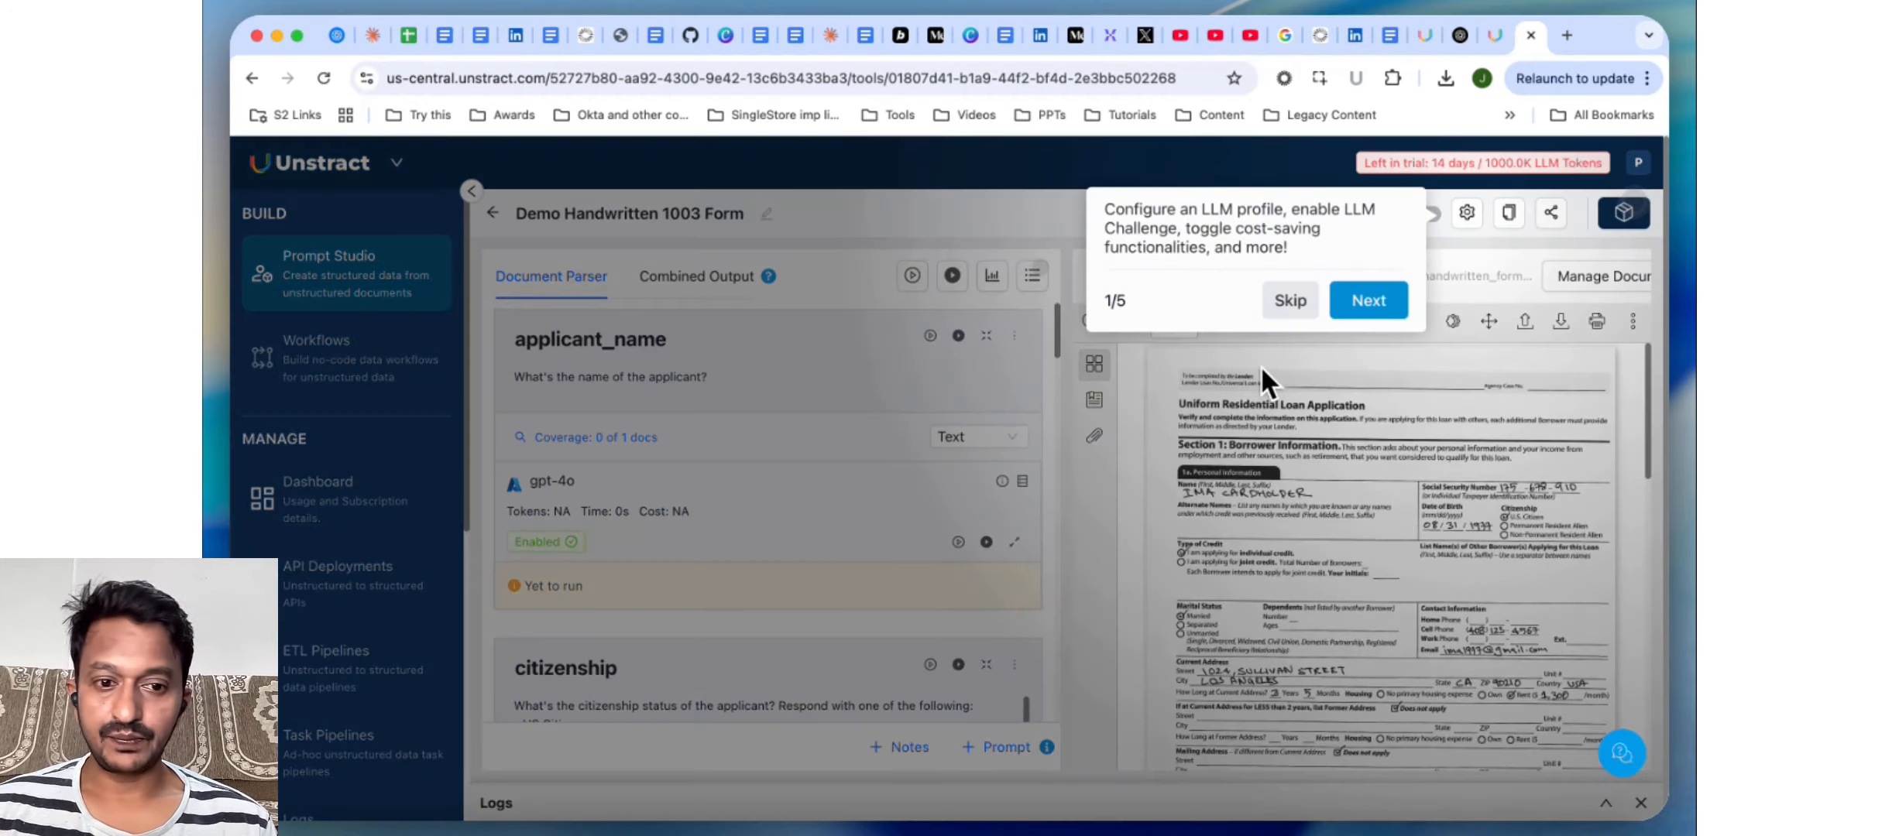
pyautogui.click(1372, 301)
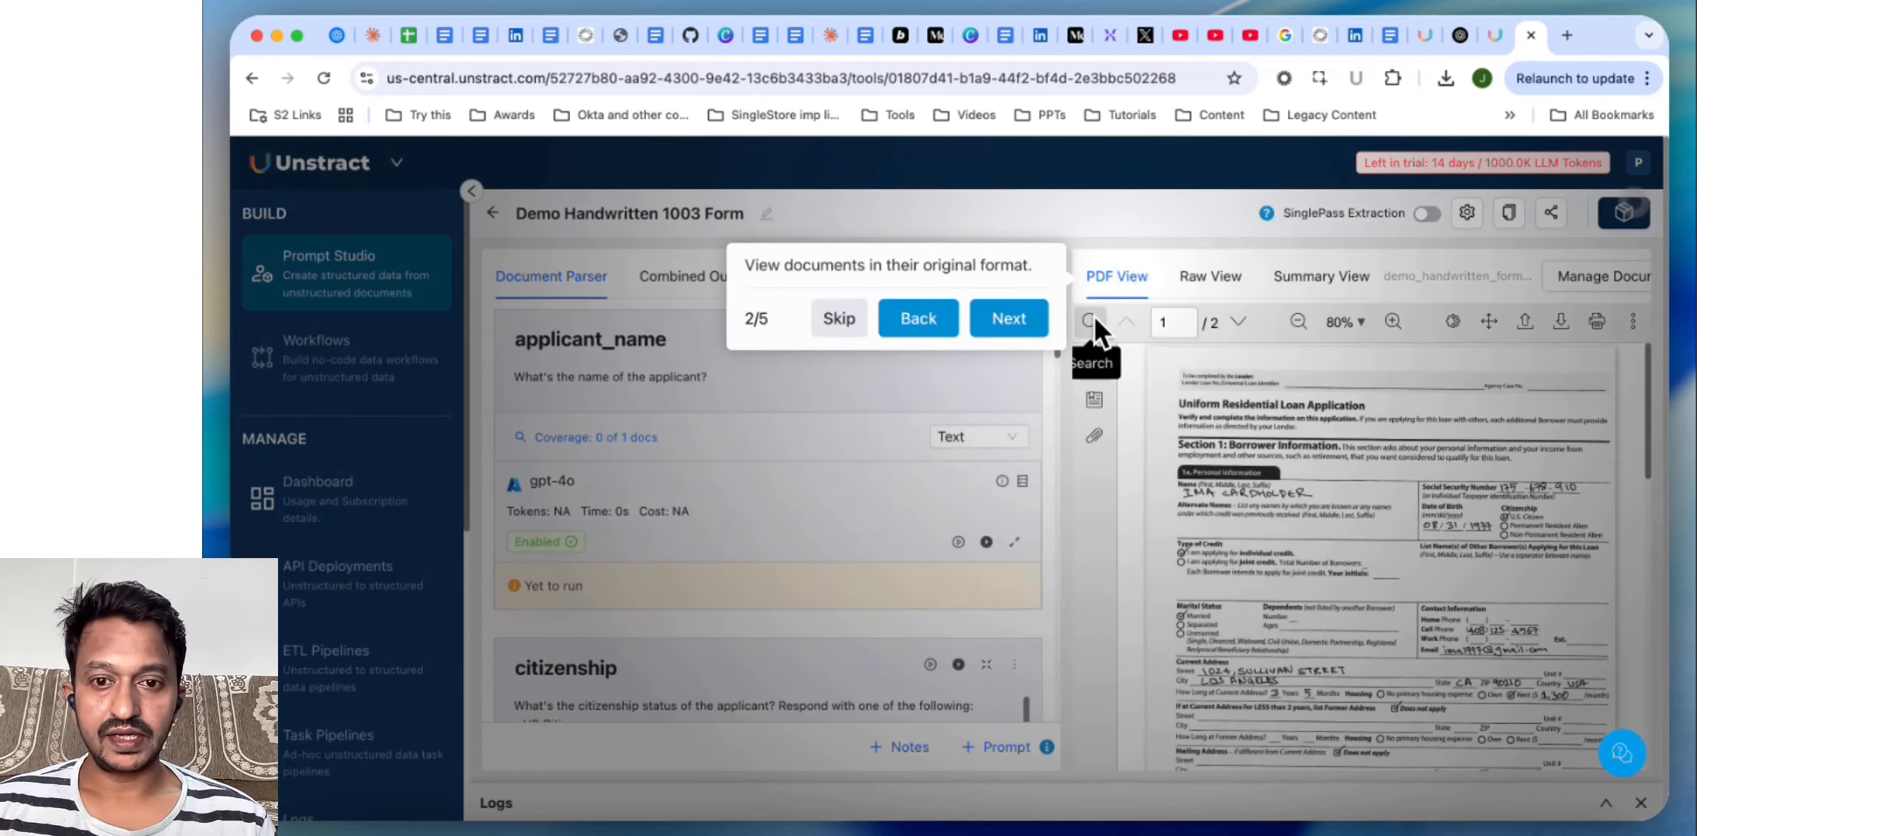
pyautogui.click(1019, 324)
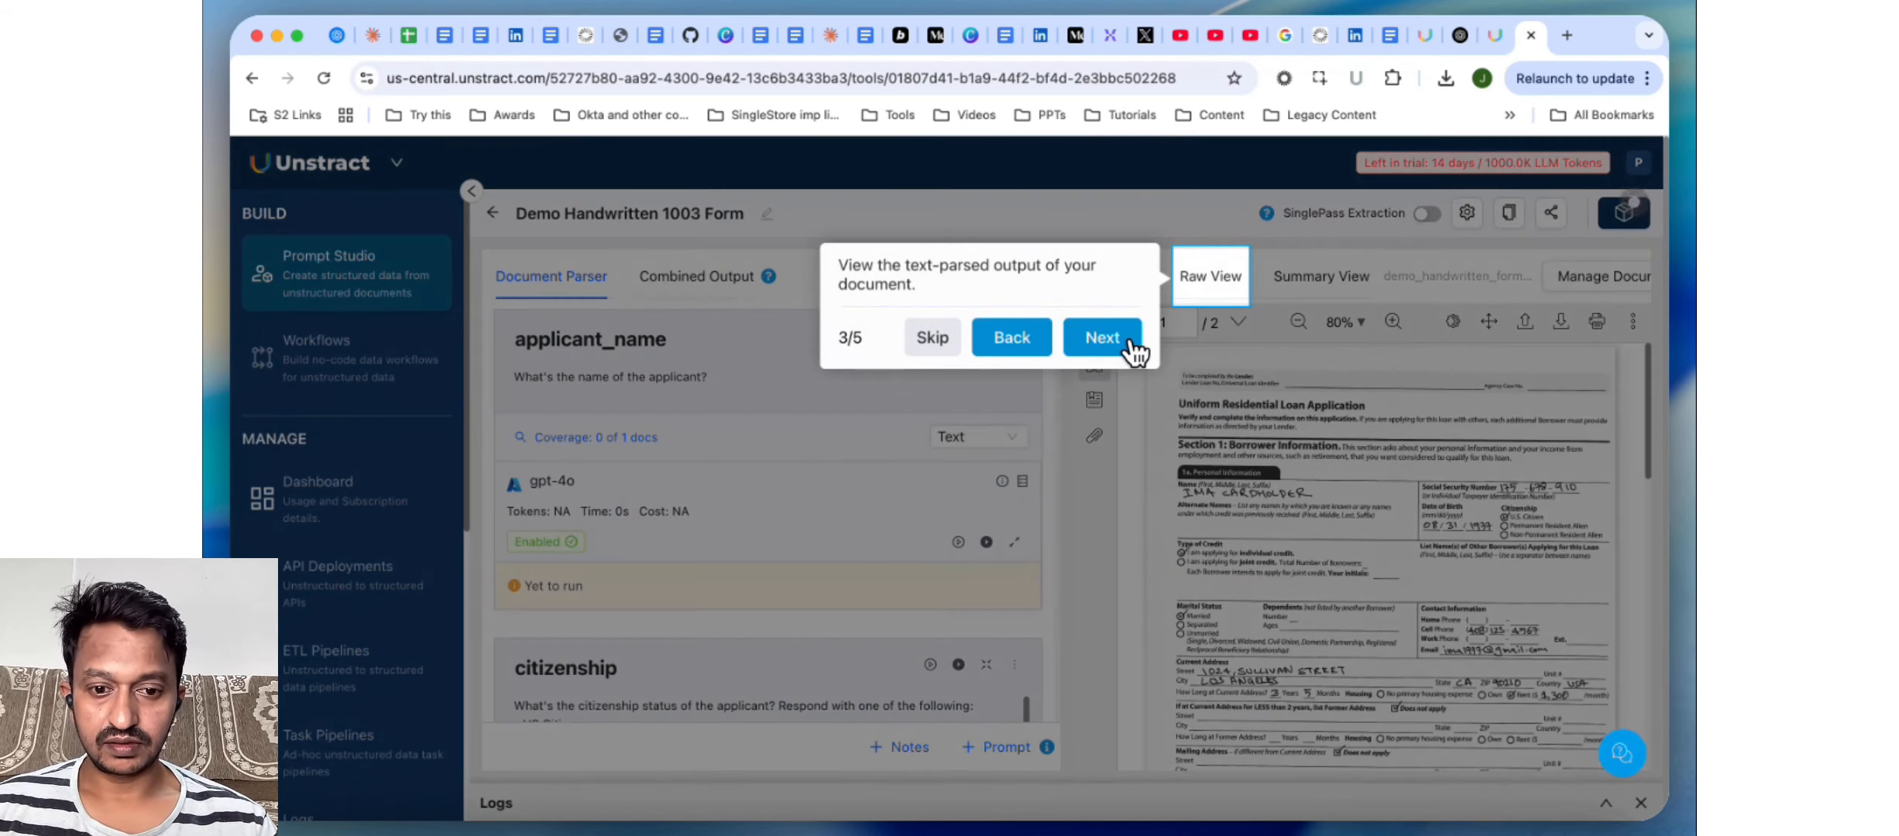
pyautogui.click(1129, 343)
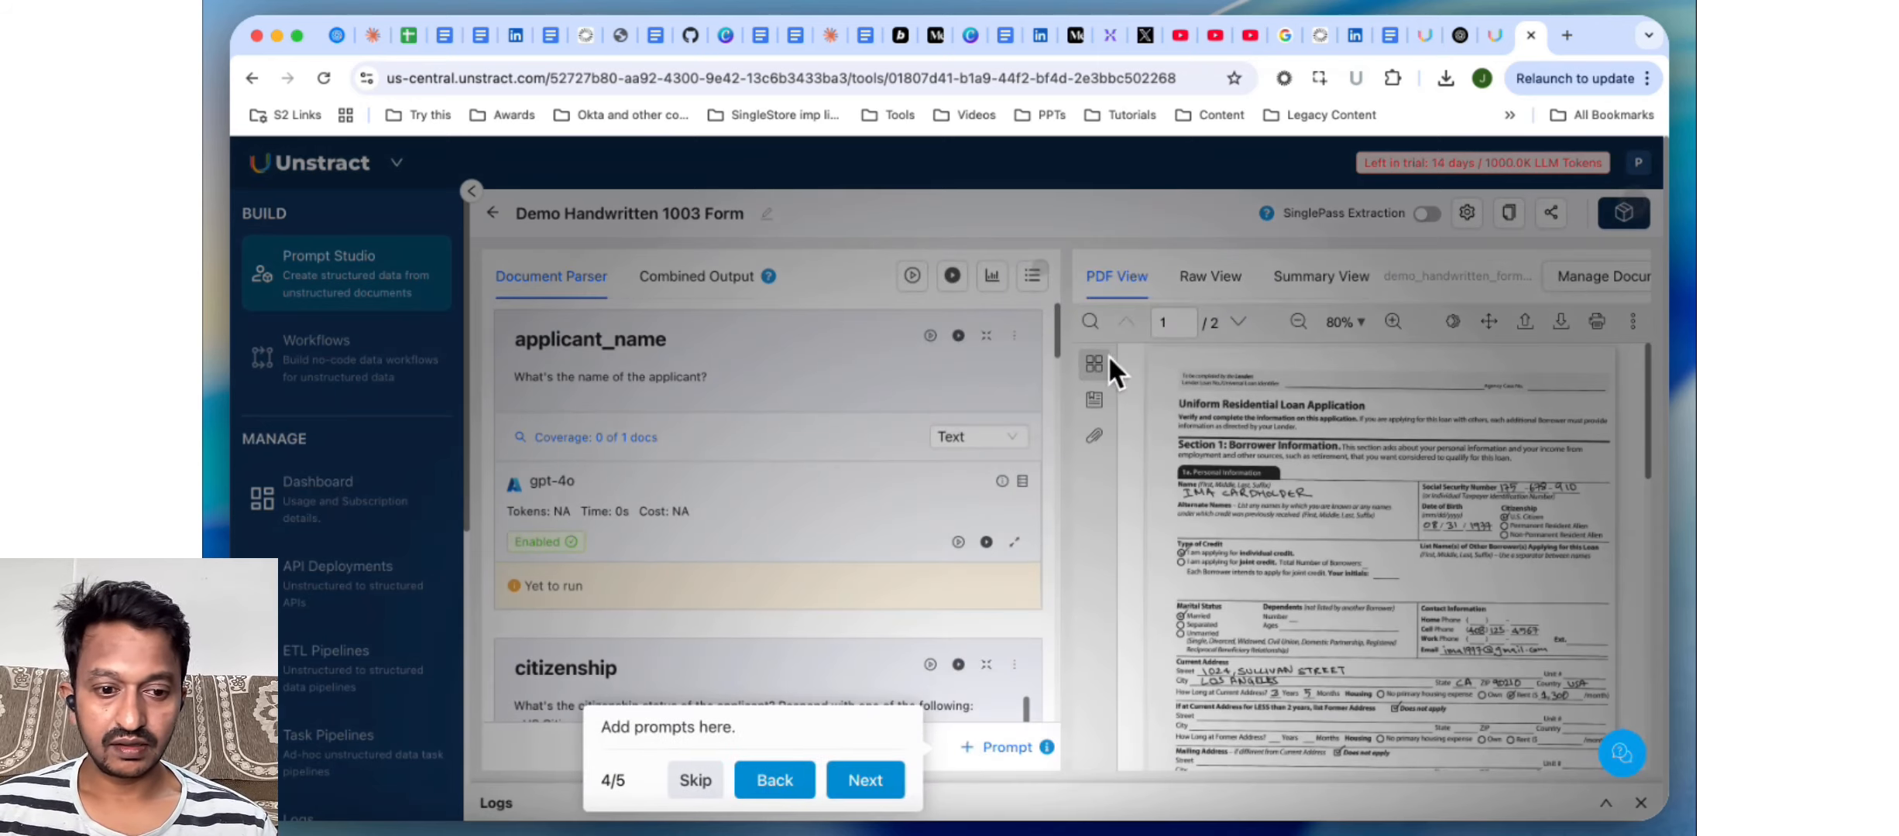
pyautogui.scroll(-2, 905, 536)
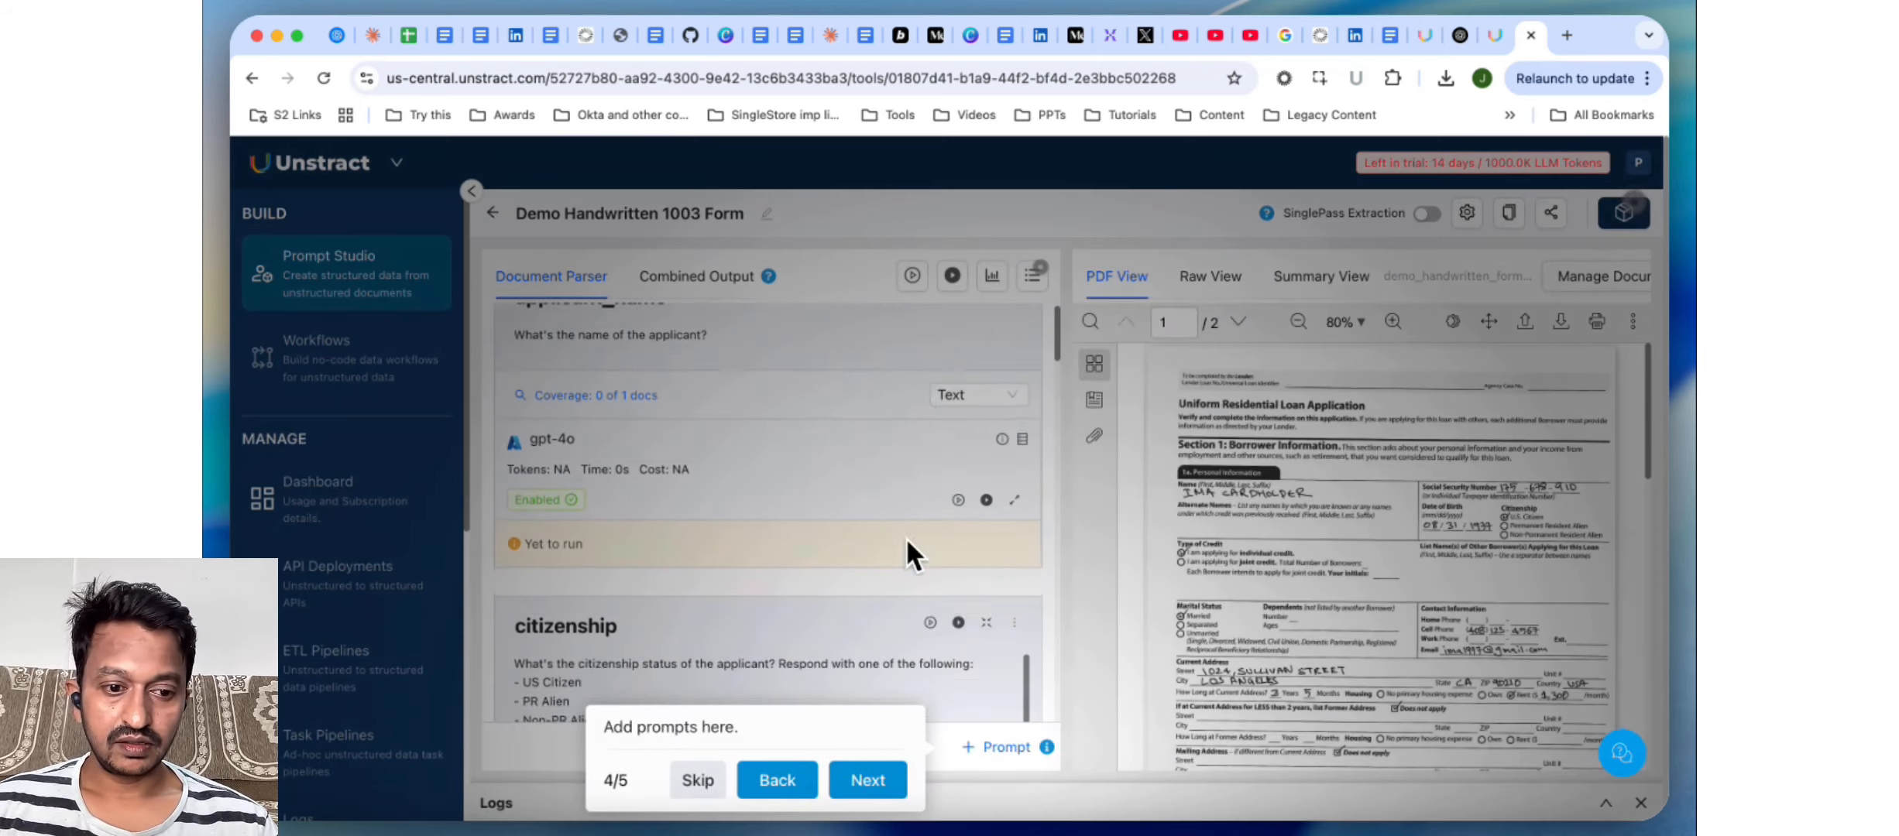
pyautogui.click(868, 782)
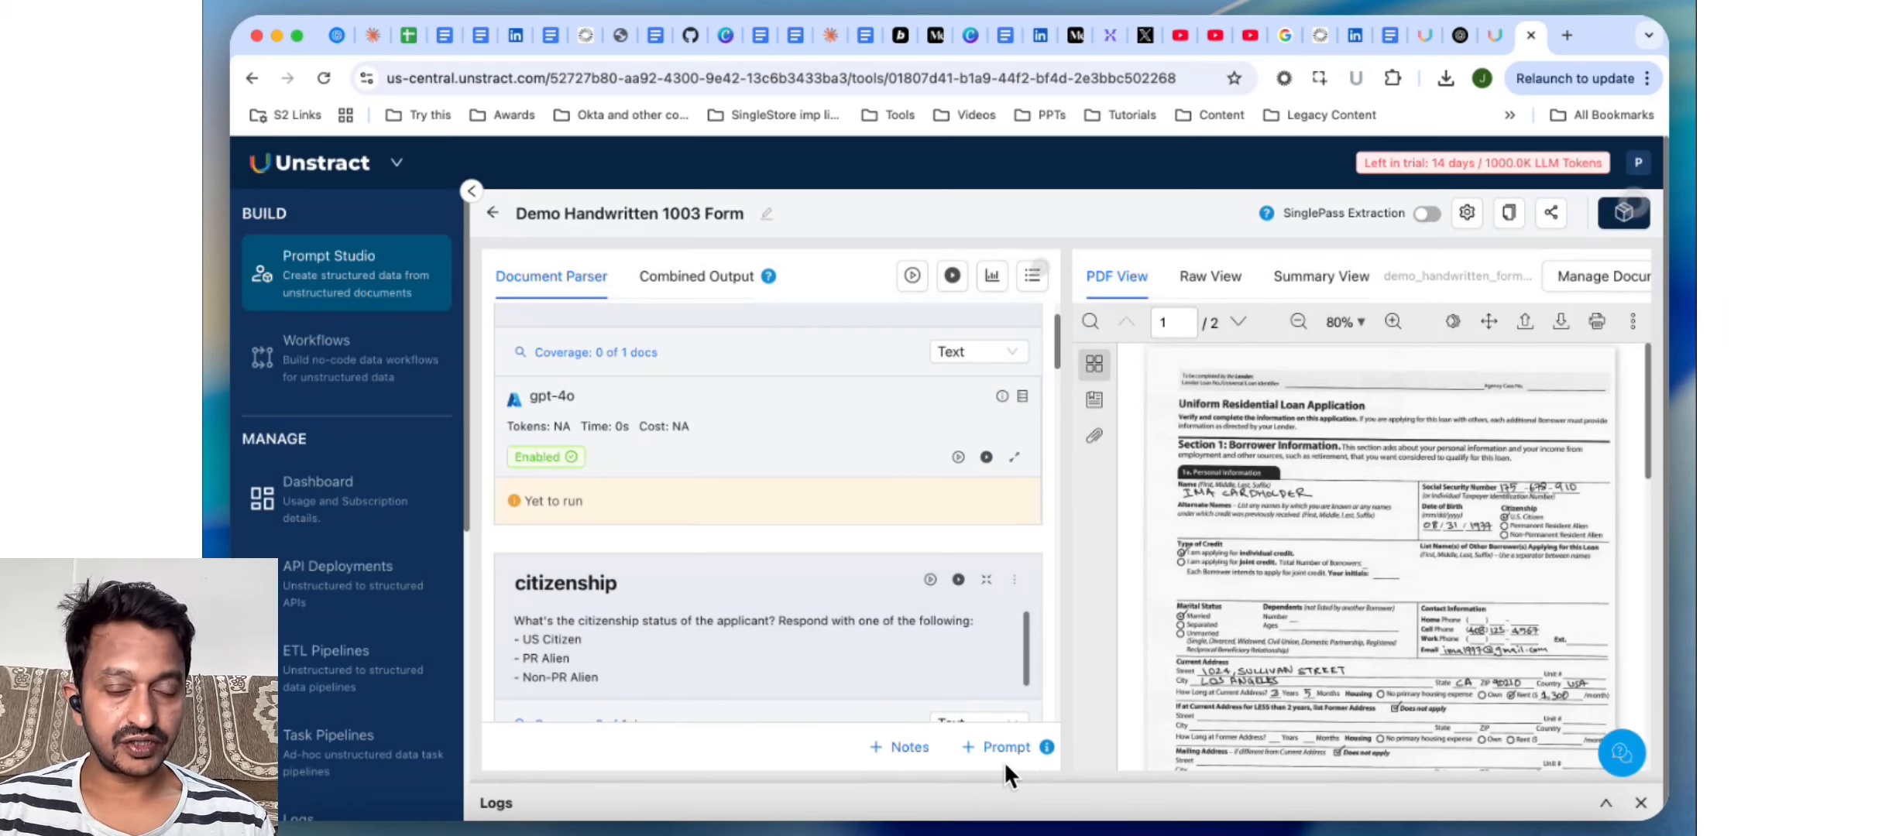
# - Examine the project's extraction prompts and their output types, from applicant_name and citizenship through employment_details and drivers_license_details
pyautogui.scroll(-5, 808, 565)
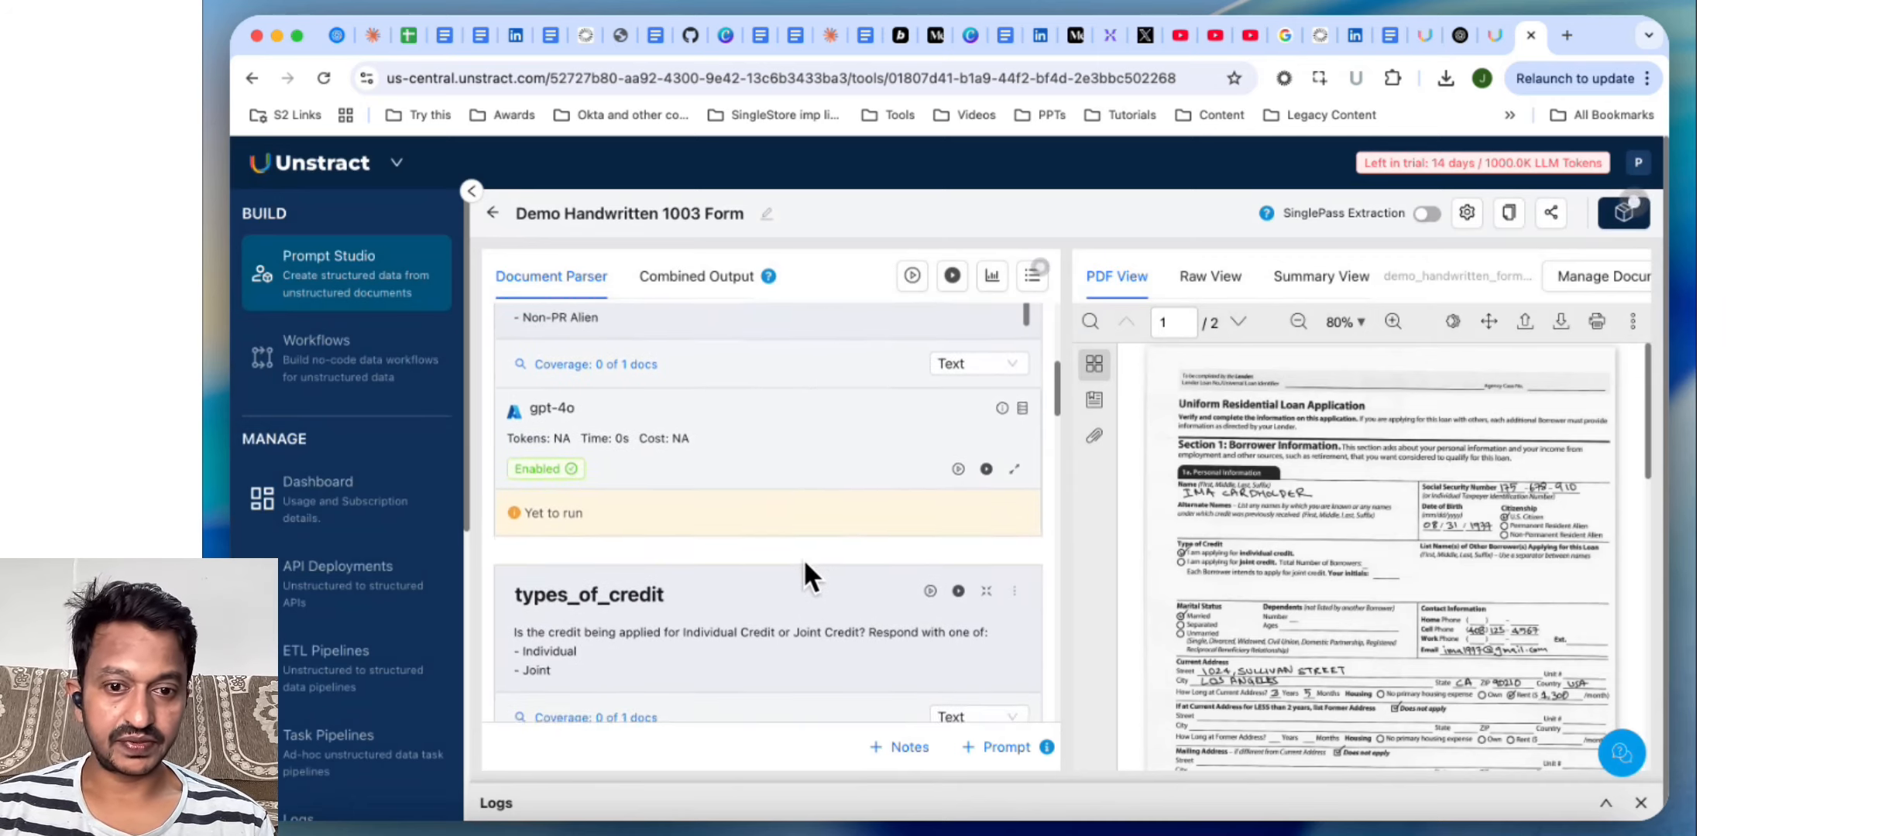
pyautogui.scroll(2, 802, 557)
pyautogui.scroll(-1, 800, 556)
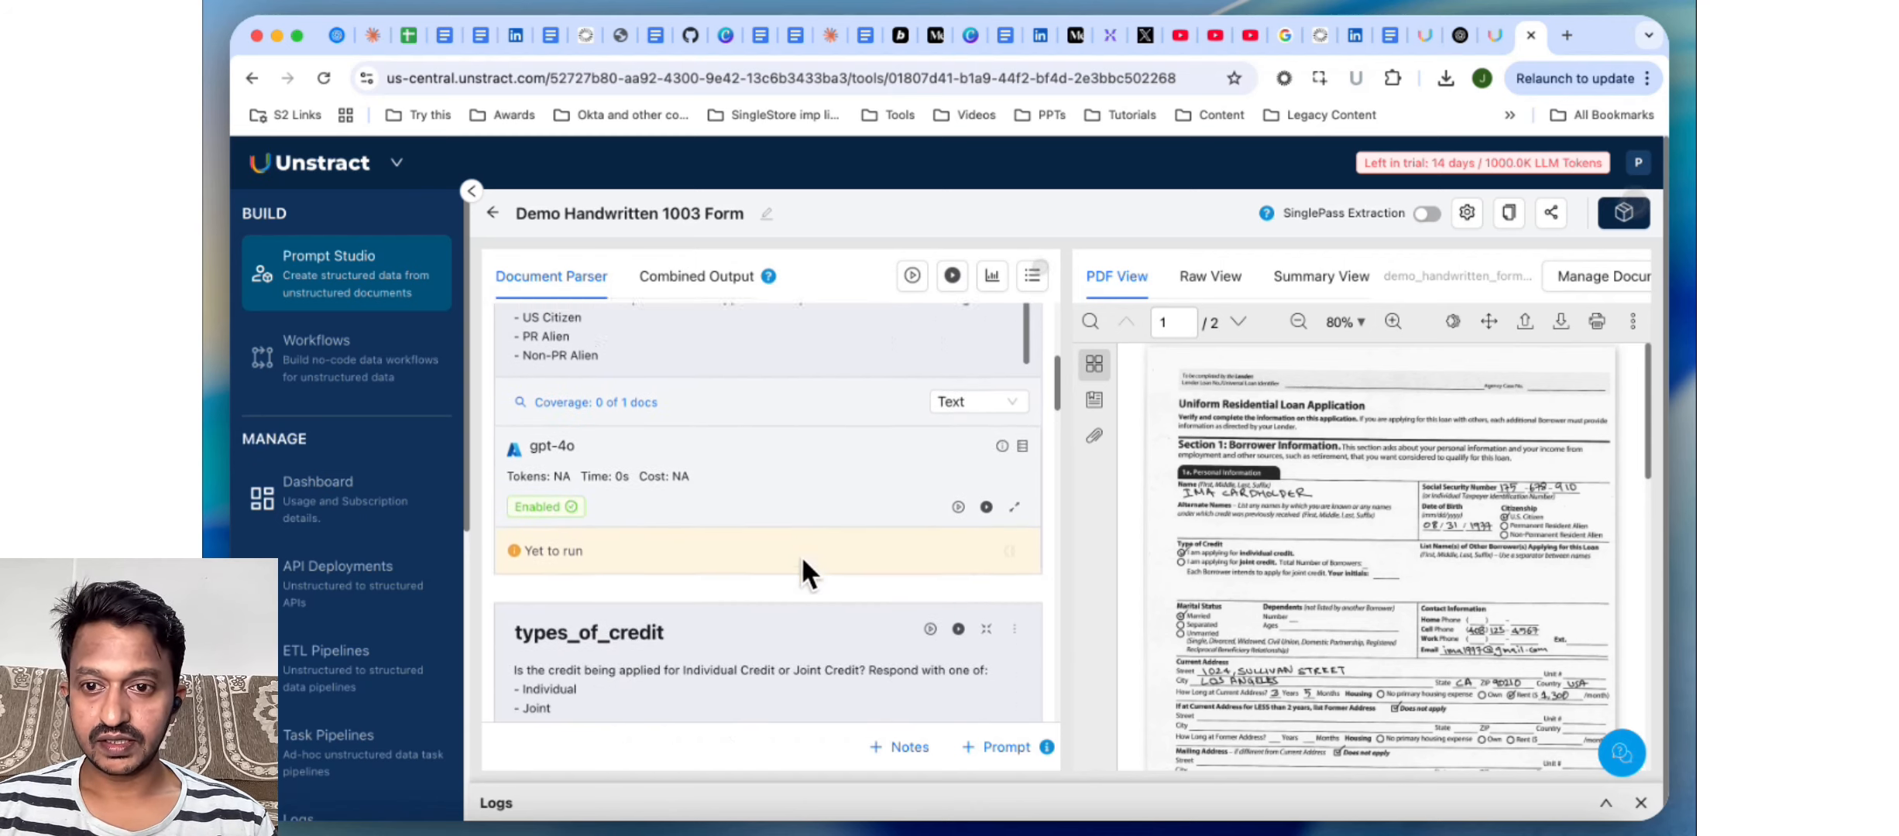
pyautogui.scroll(3, 800, 554)
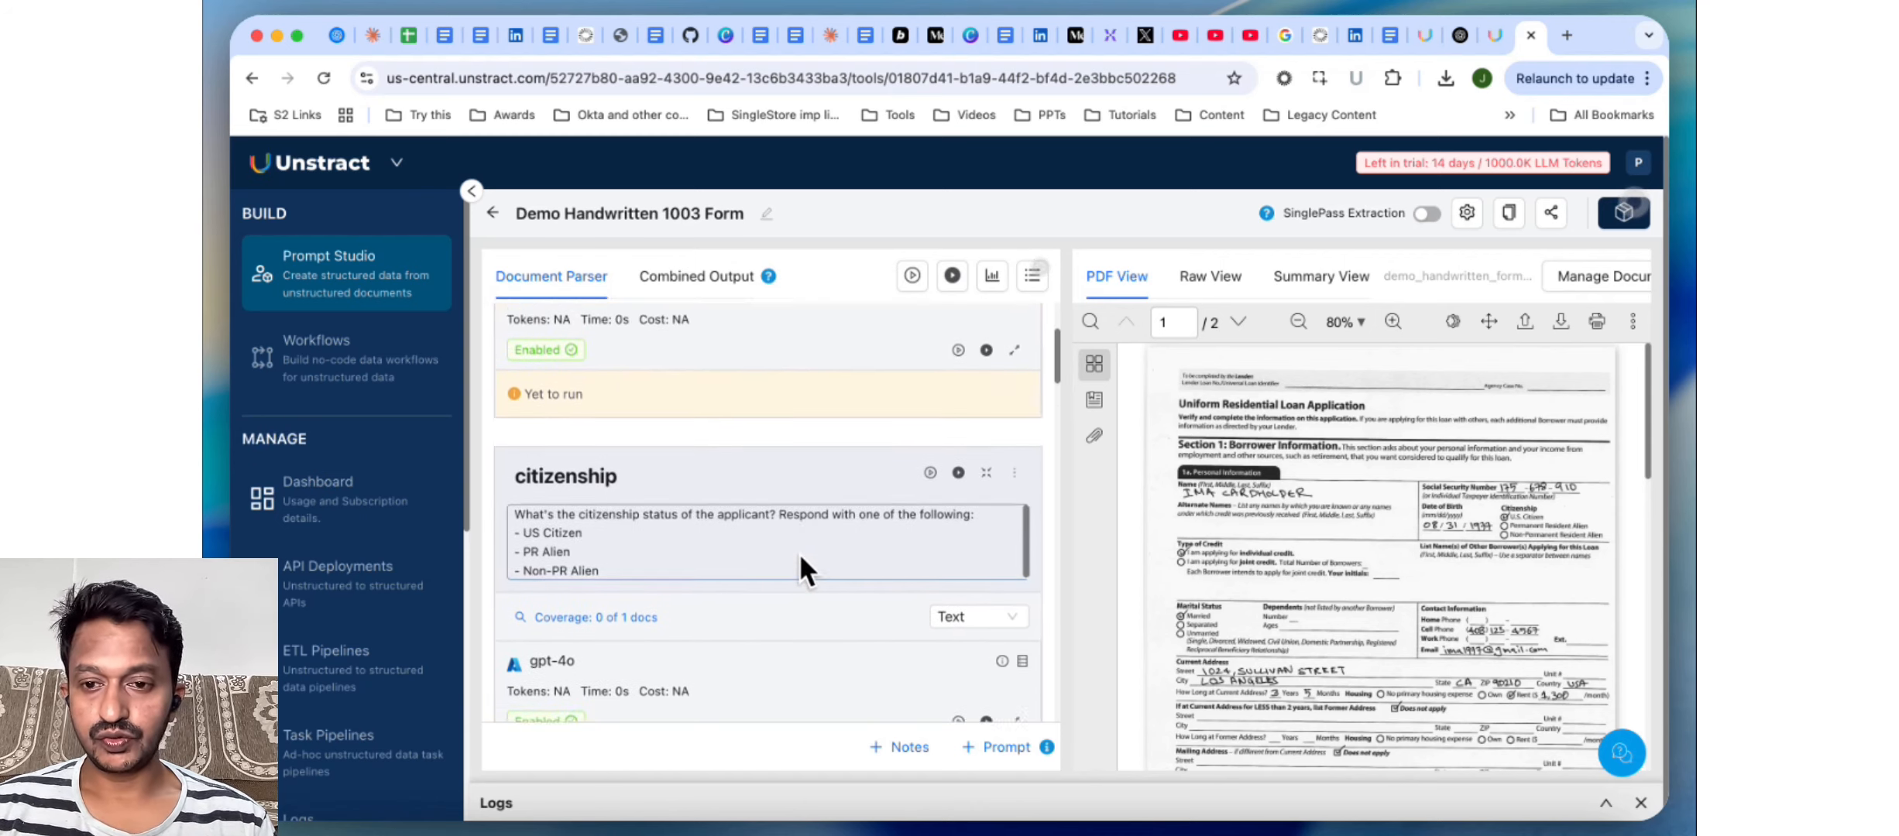
pyautogui.scroll(3, 798, 552)
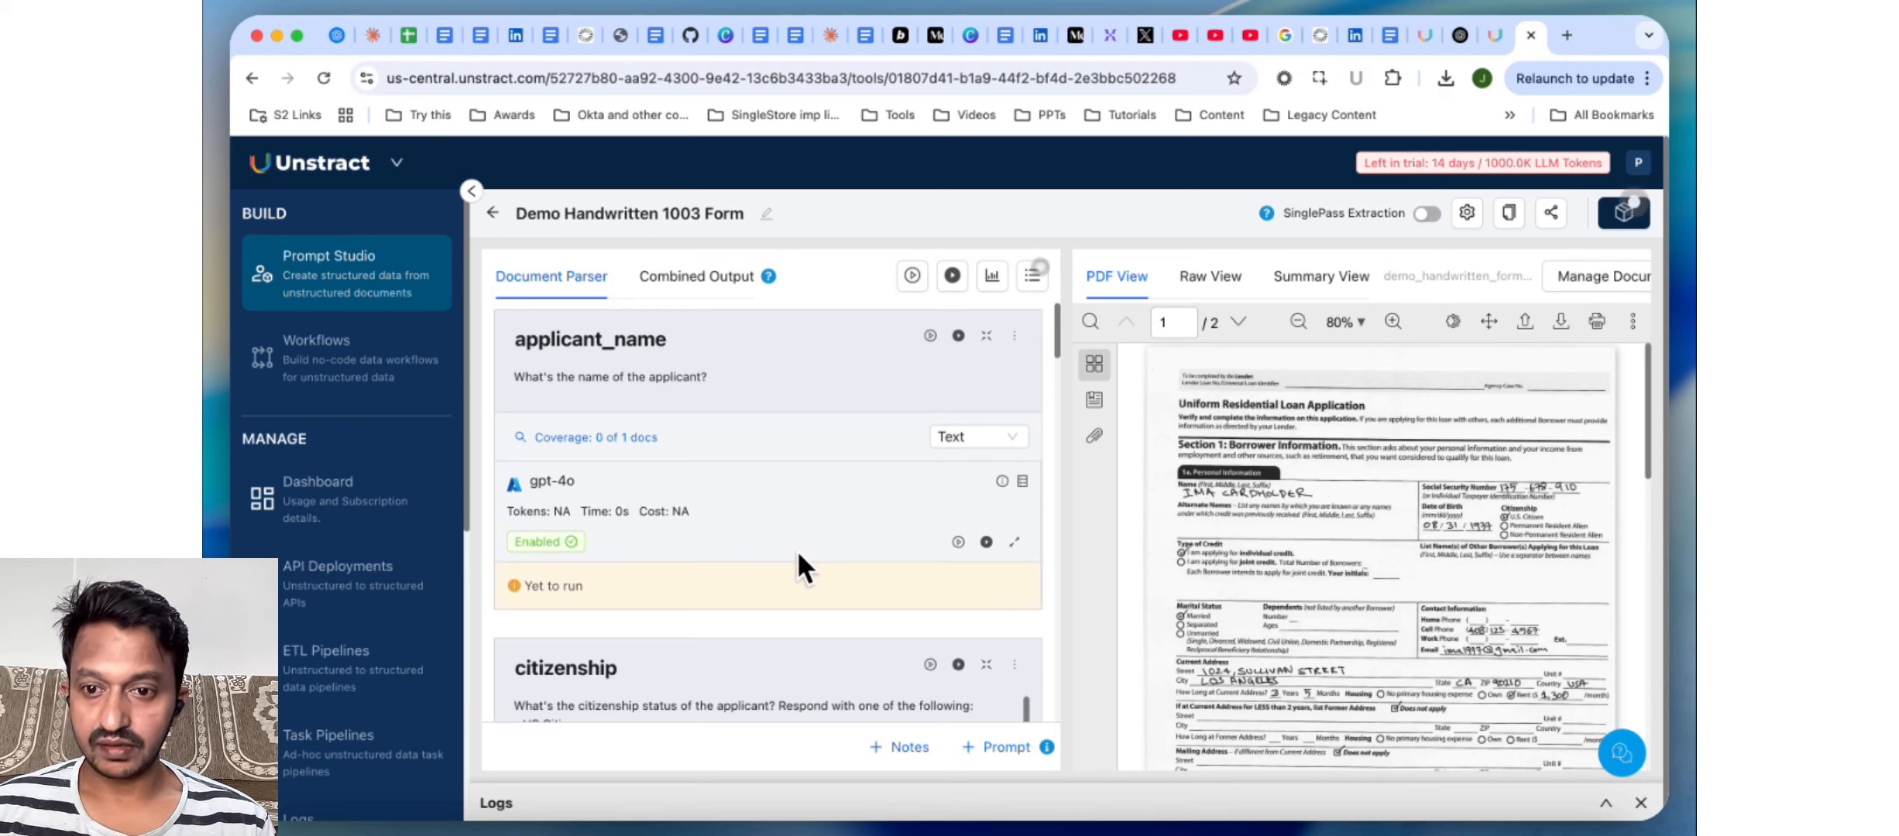
pyautogui.scroll(-1, 796, 549)
pyautogui.scroll(1, 797, 549)
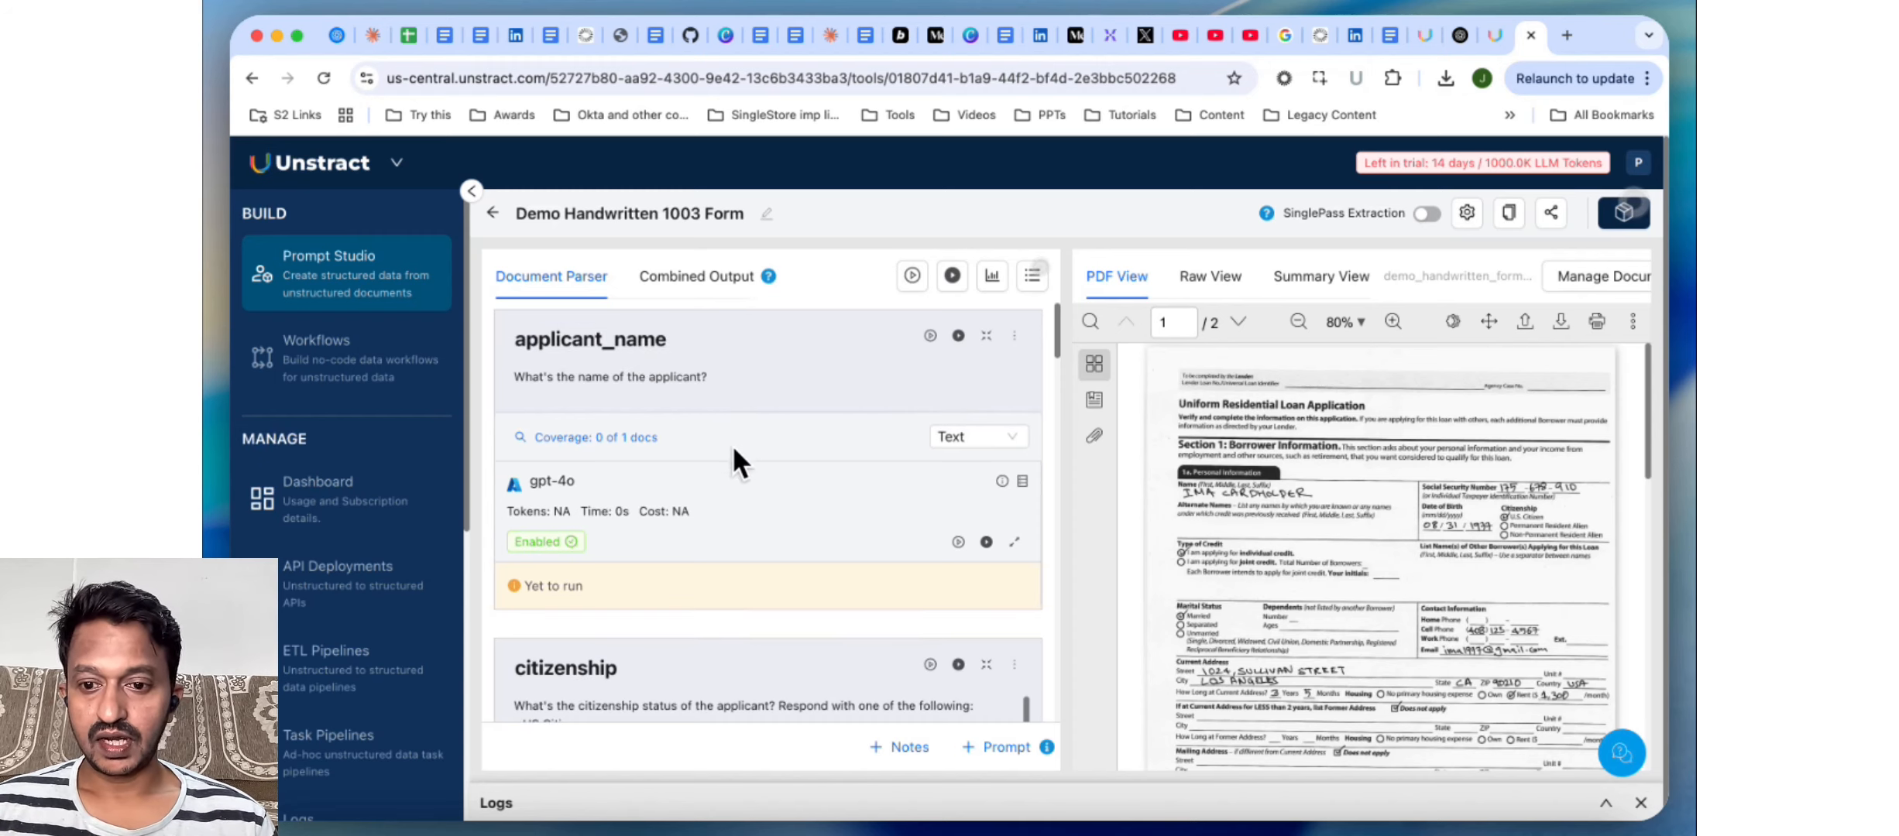
pyautogui.scroll(-4, 718, 541)
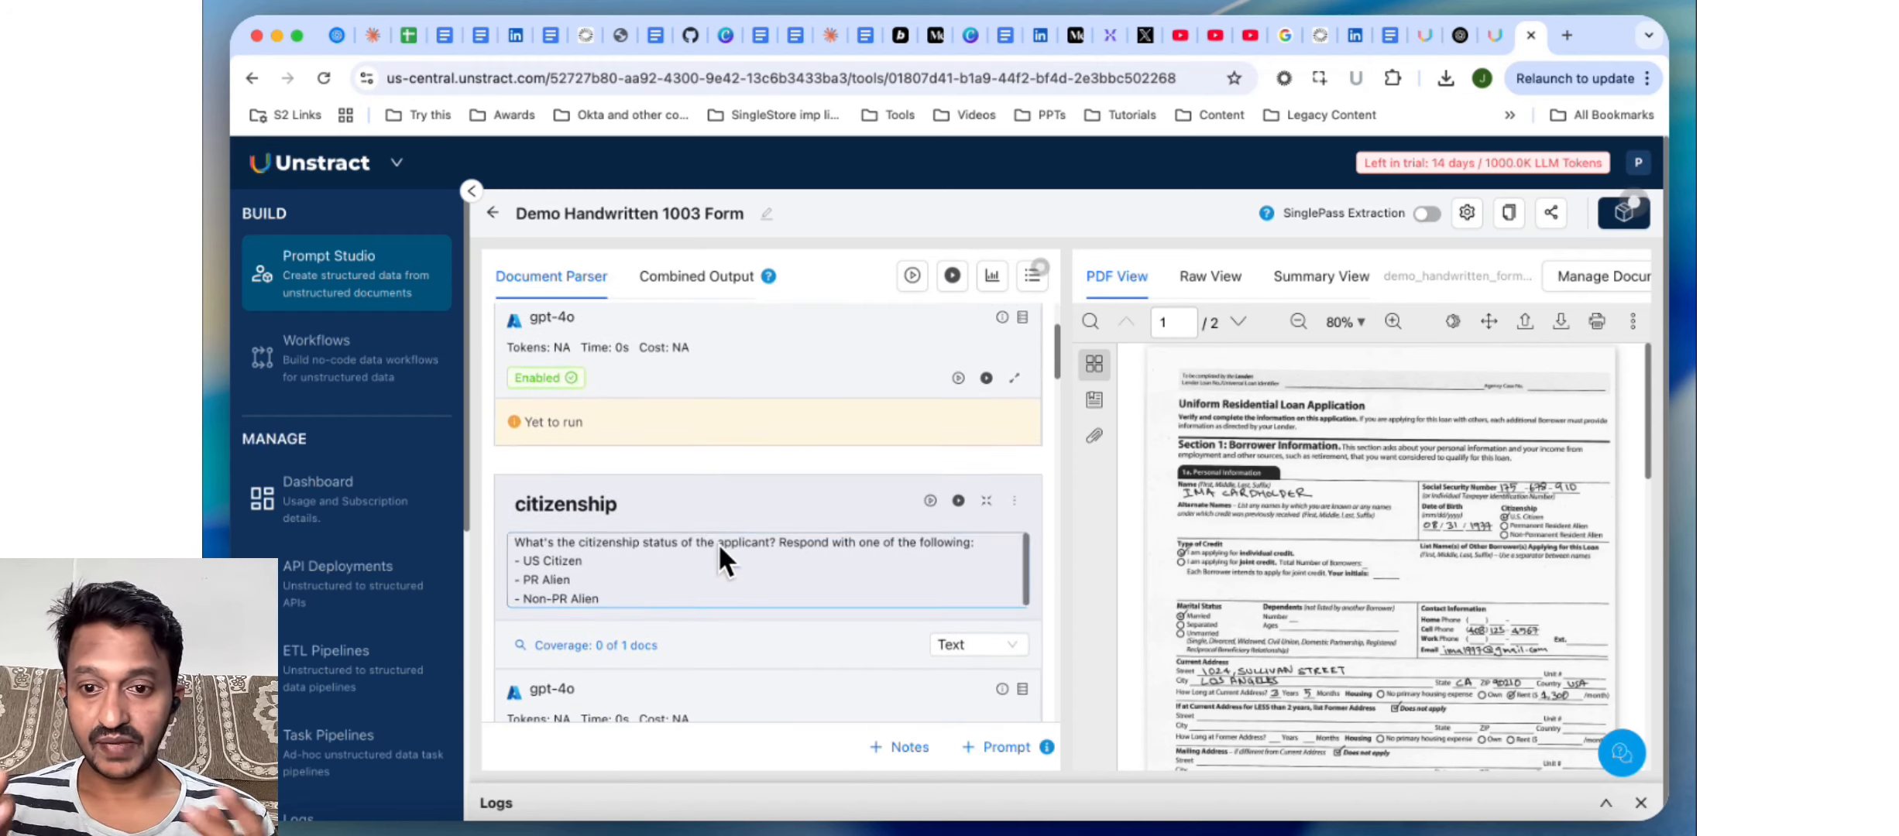
pyautogui.scroll(-10, 719, 623)
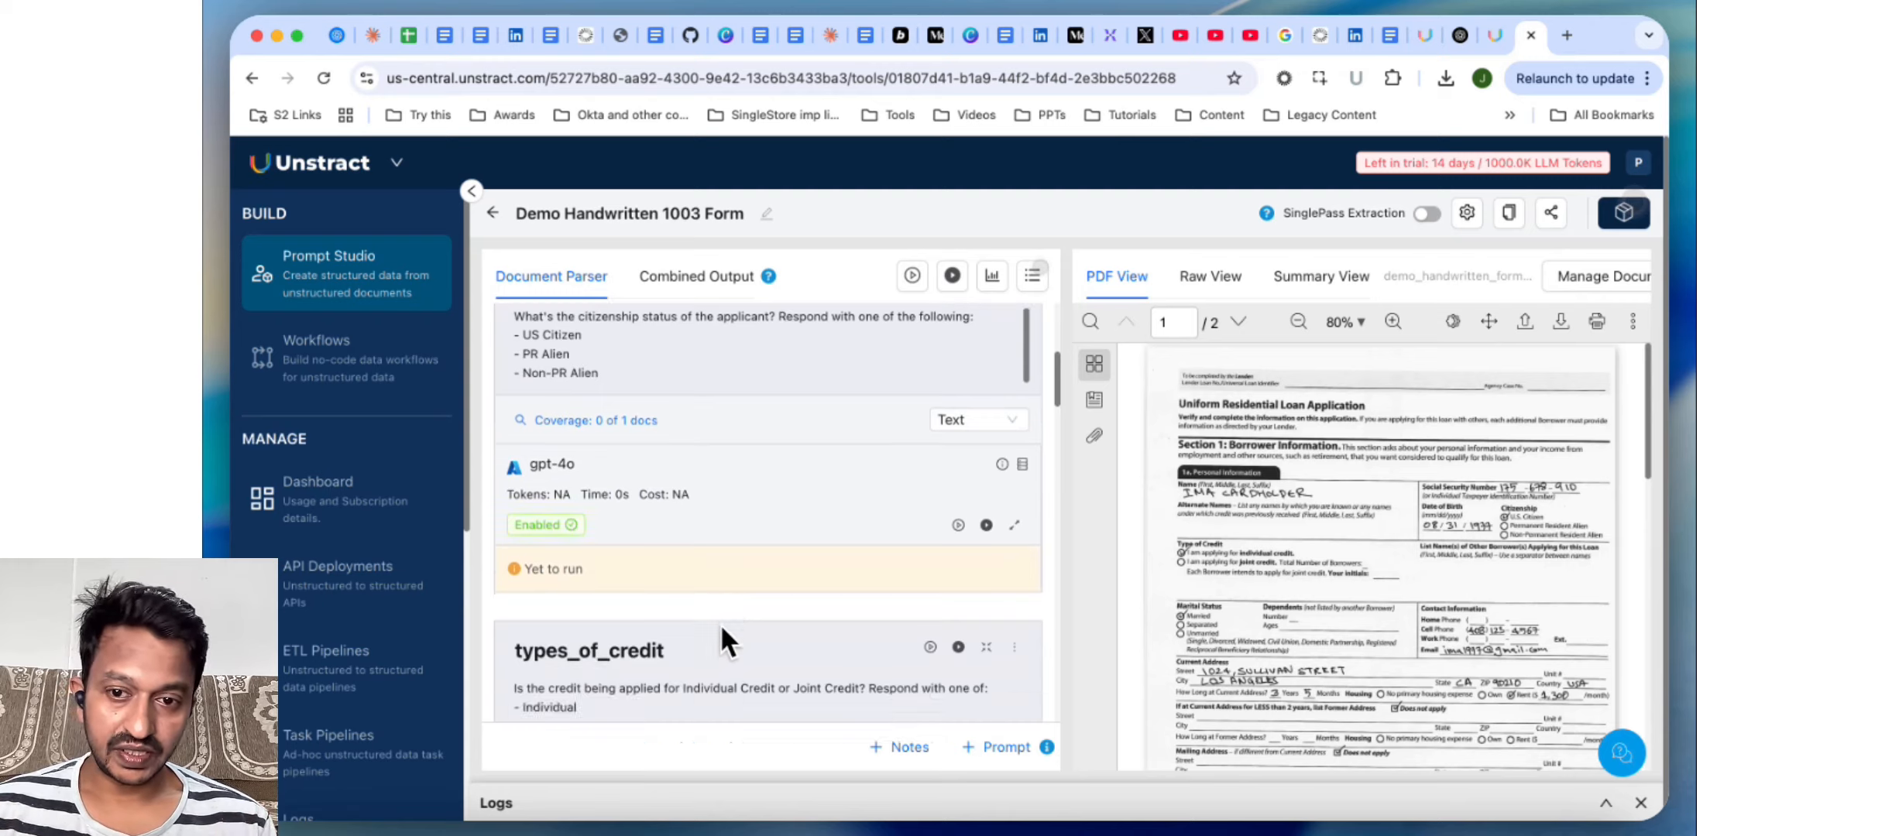
pyautogui.scroll(-12, 719, 624)
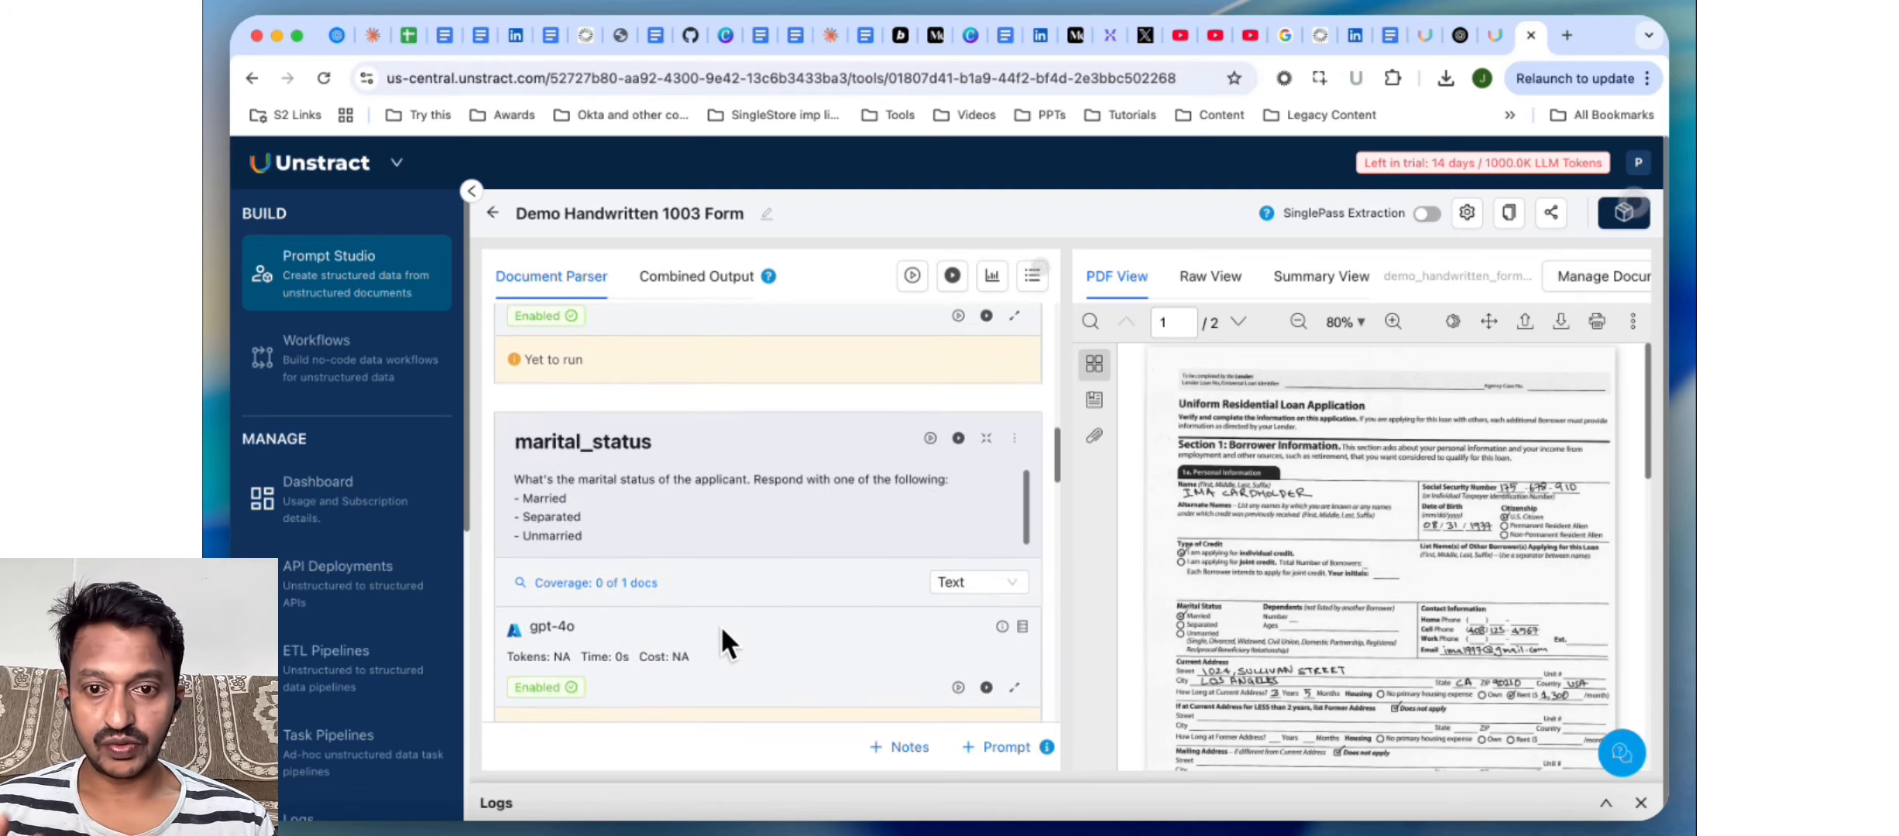
pyautogui.scroll(-4, 720, 626)
pyautogui.scroll(5, 721, 626)
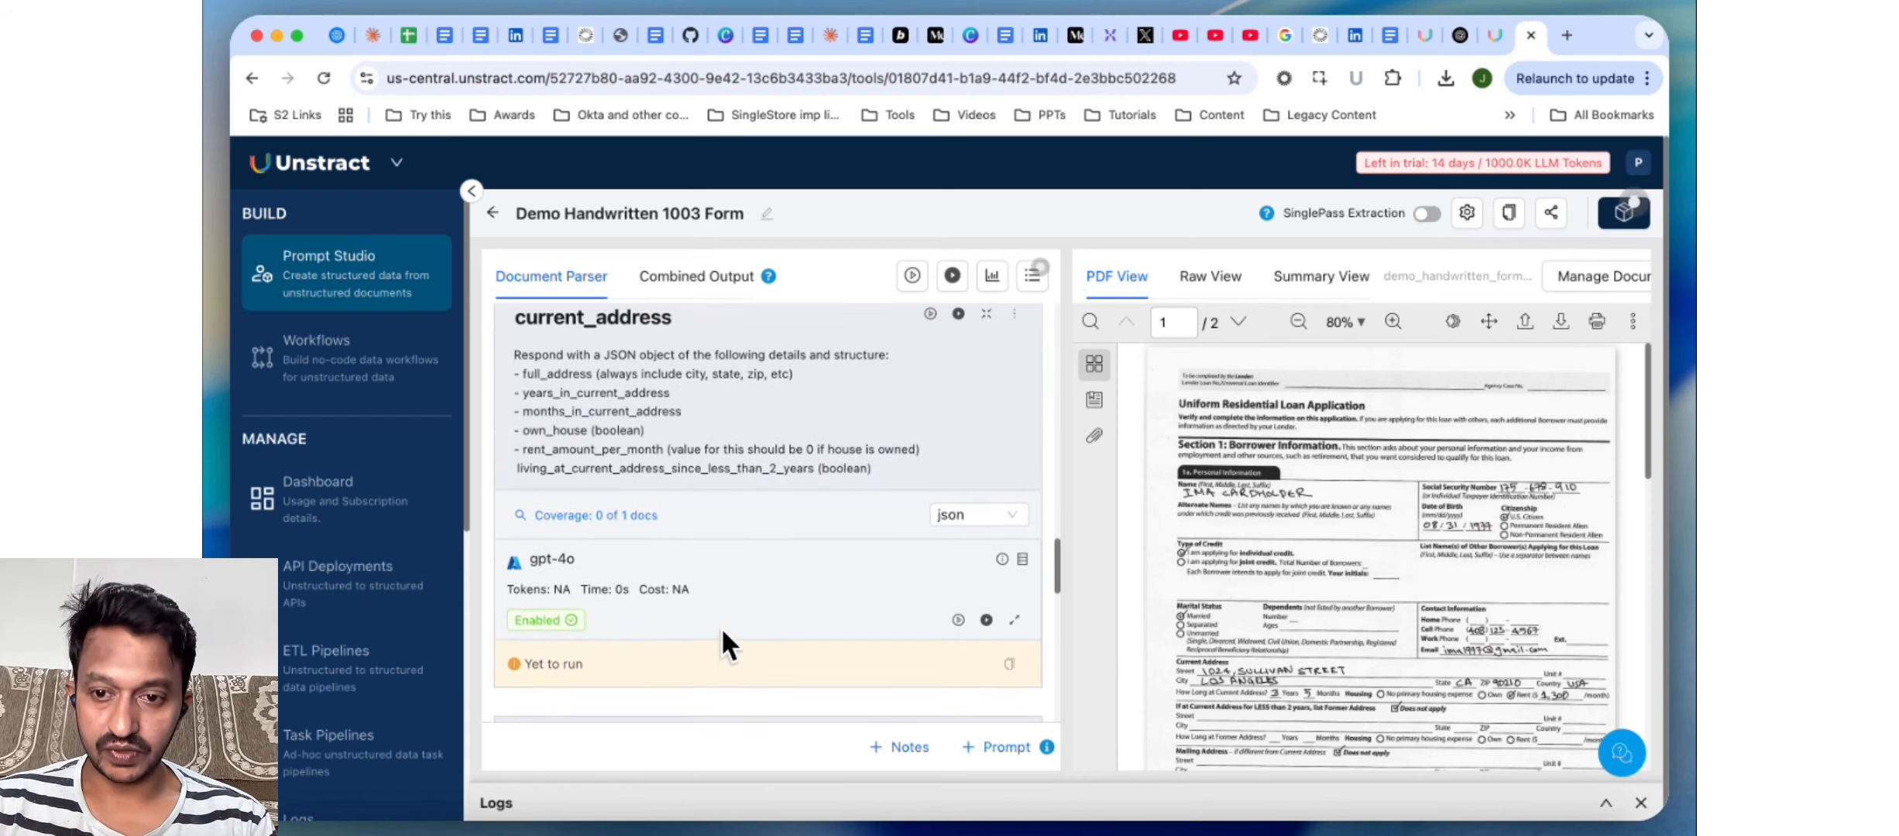
pyautogui.scroll(2, 721, 627)
pyautogui.scroll(-5, 721, 628)
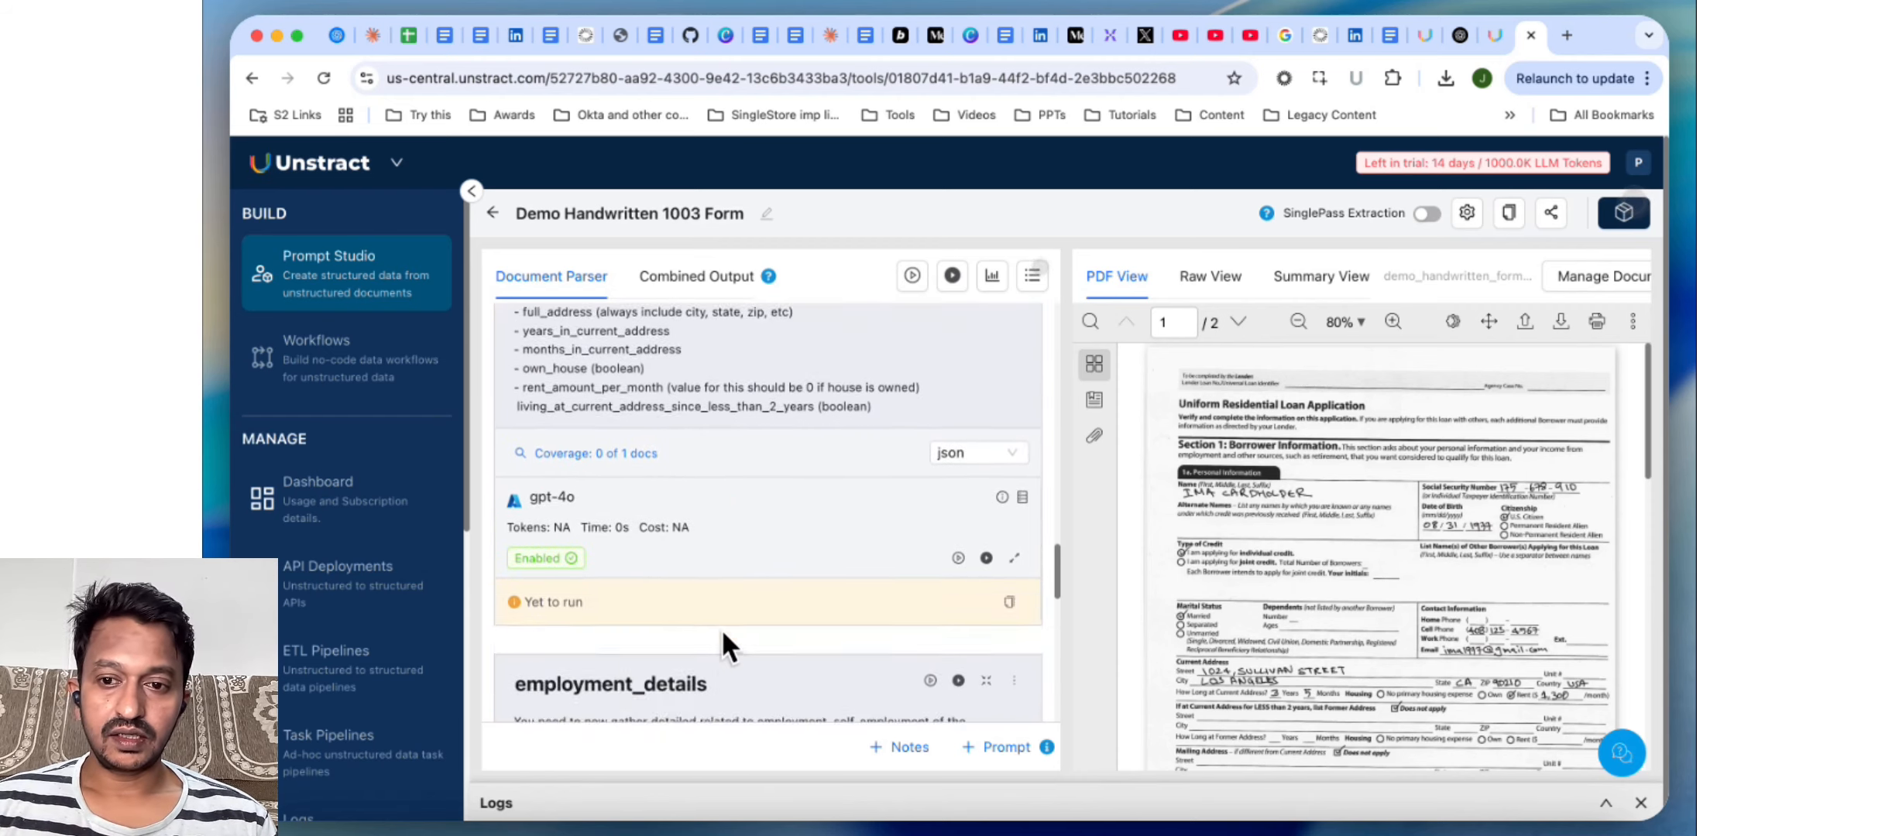
pyautogui.scroll(-4, 721, 629)
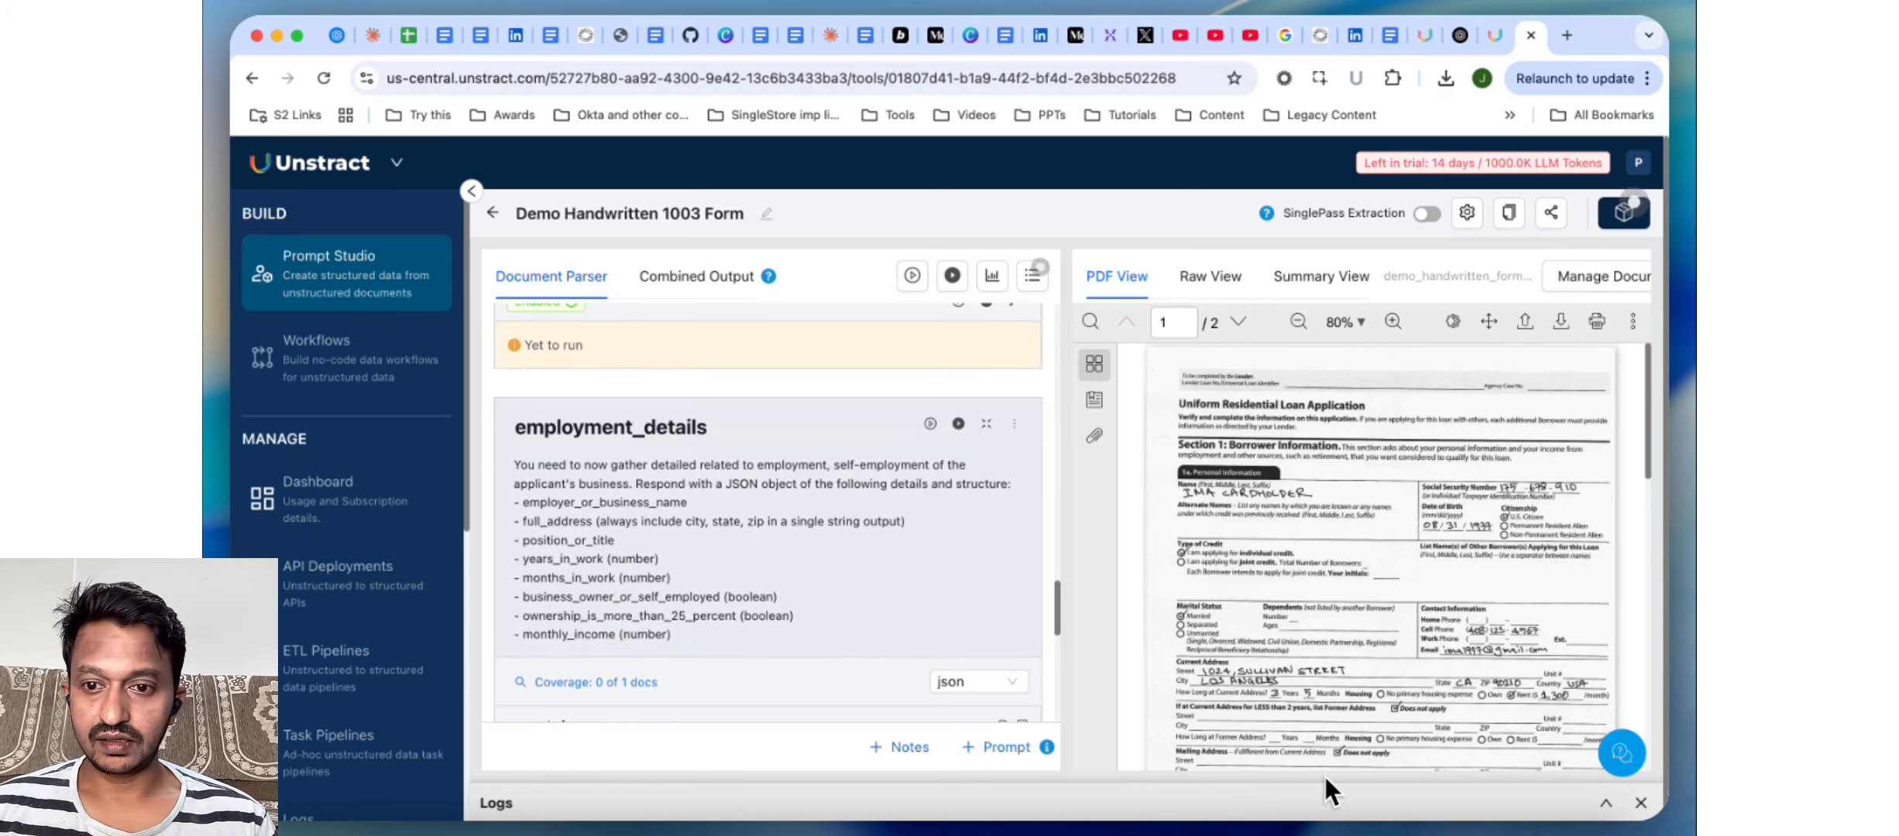
pyautogui.click(937, 611)
pyautogui.moveTo(1056, 611); pyautogui.dragTo(1056, 656)
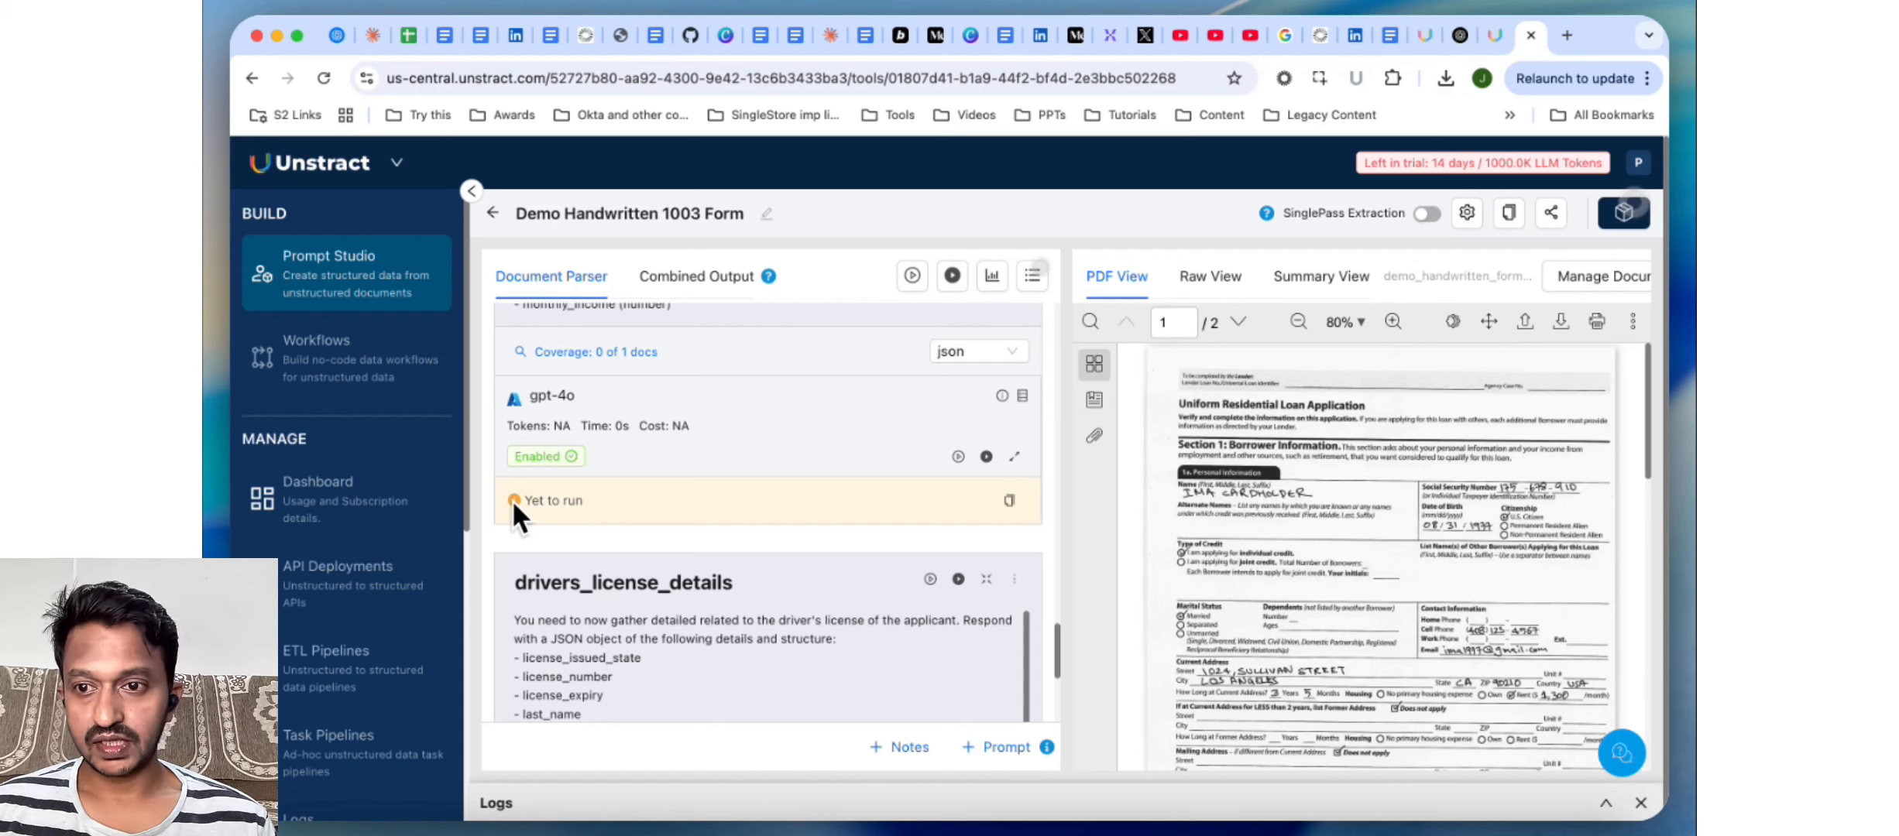
pyautogui.scroll(5, 751, 525)
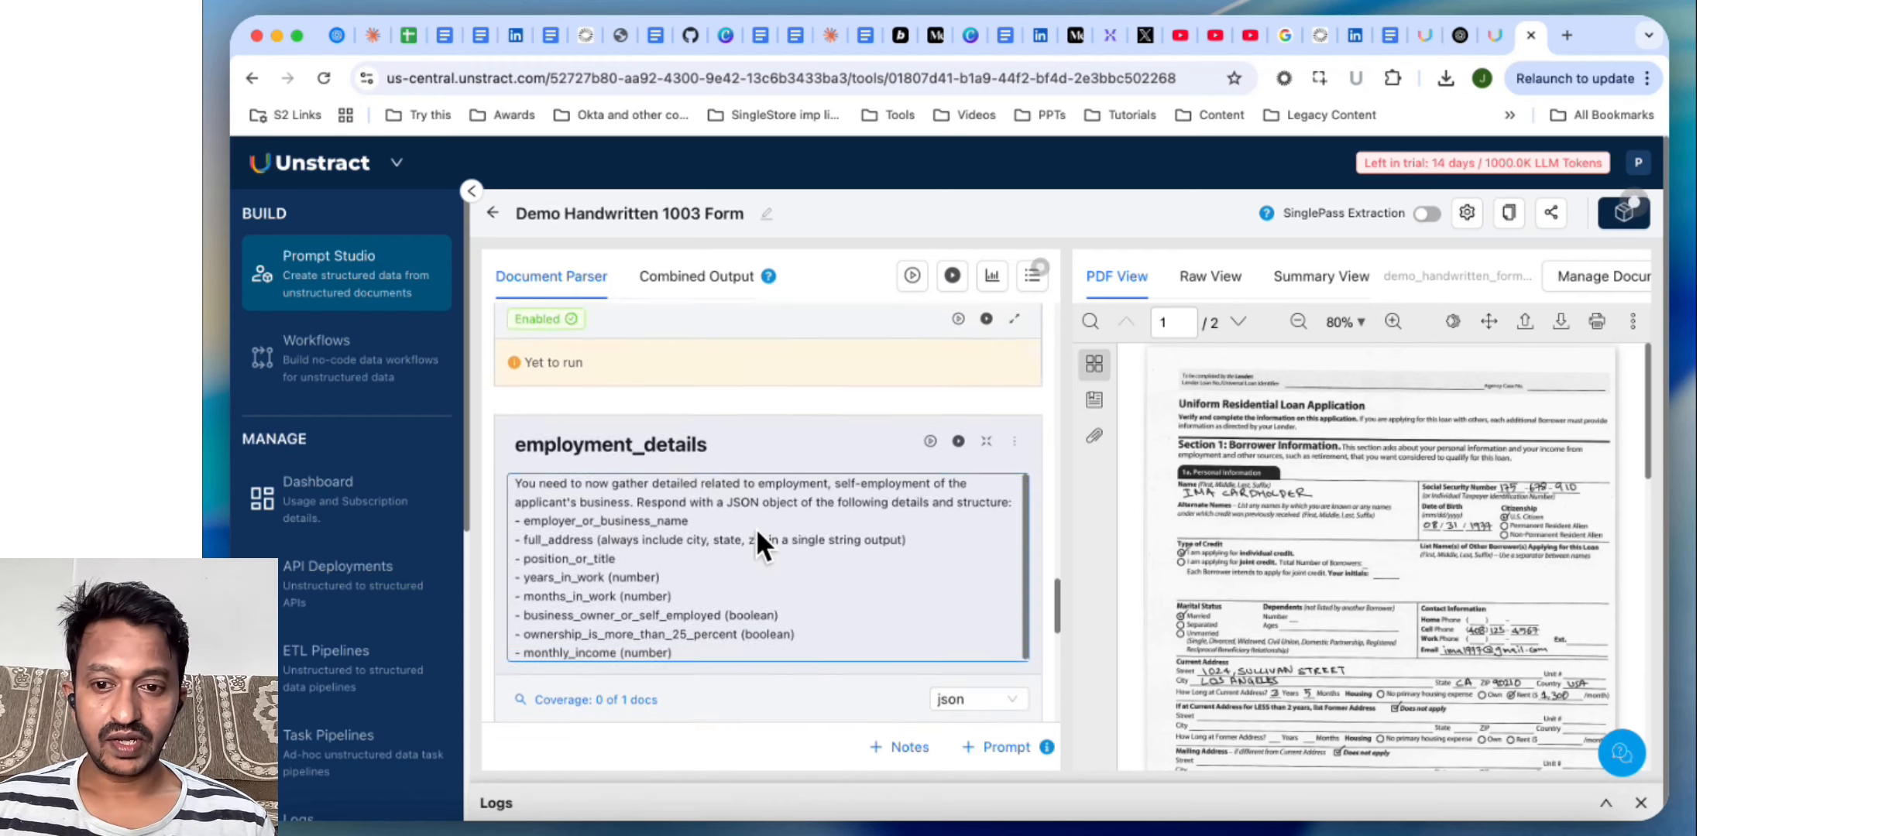
pyautogui.scroll(10, 757, 542)
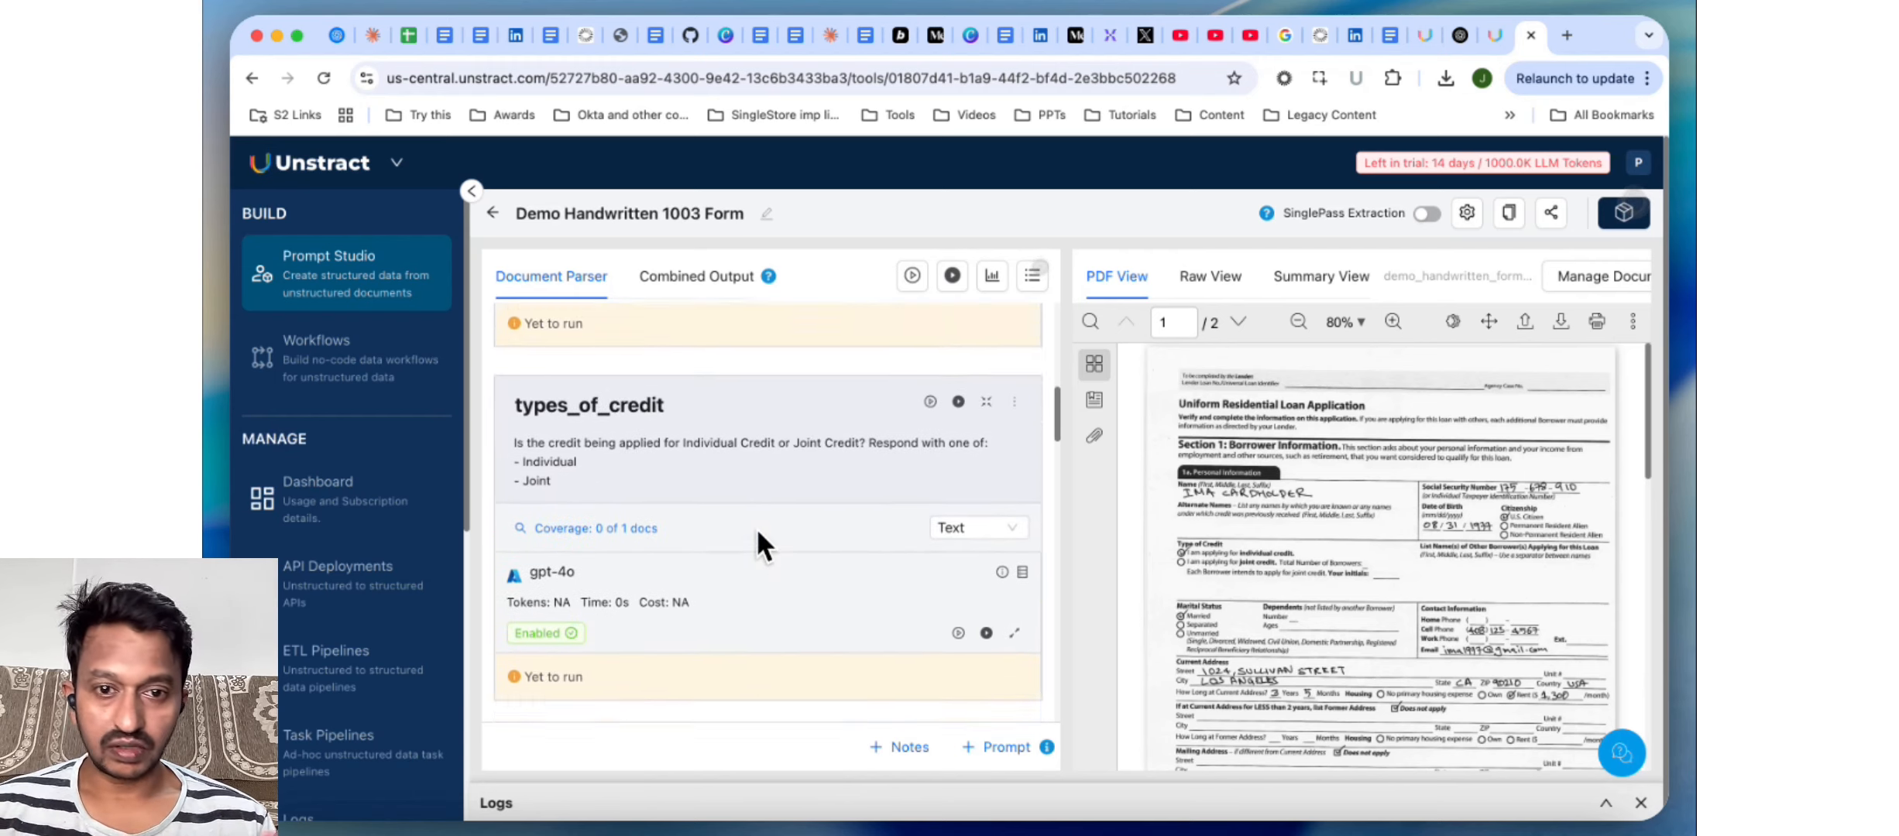
pyautogui.scroll(5, 757, 531)
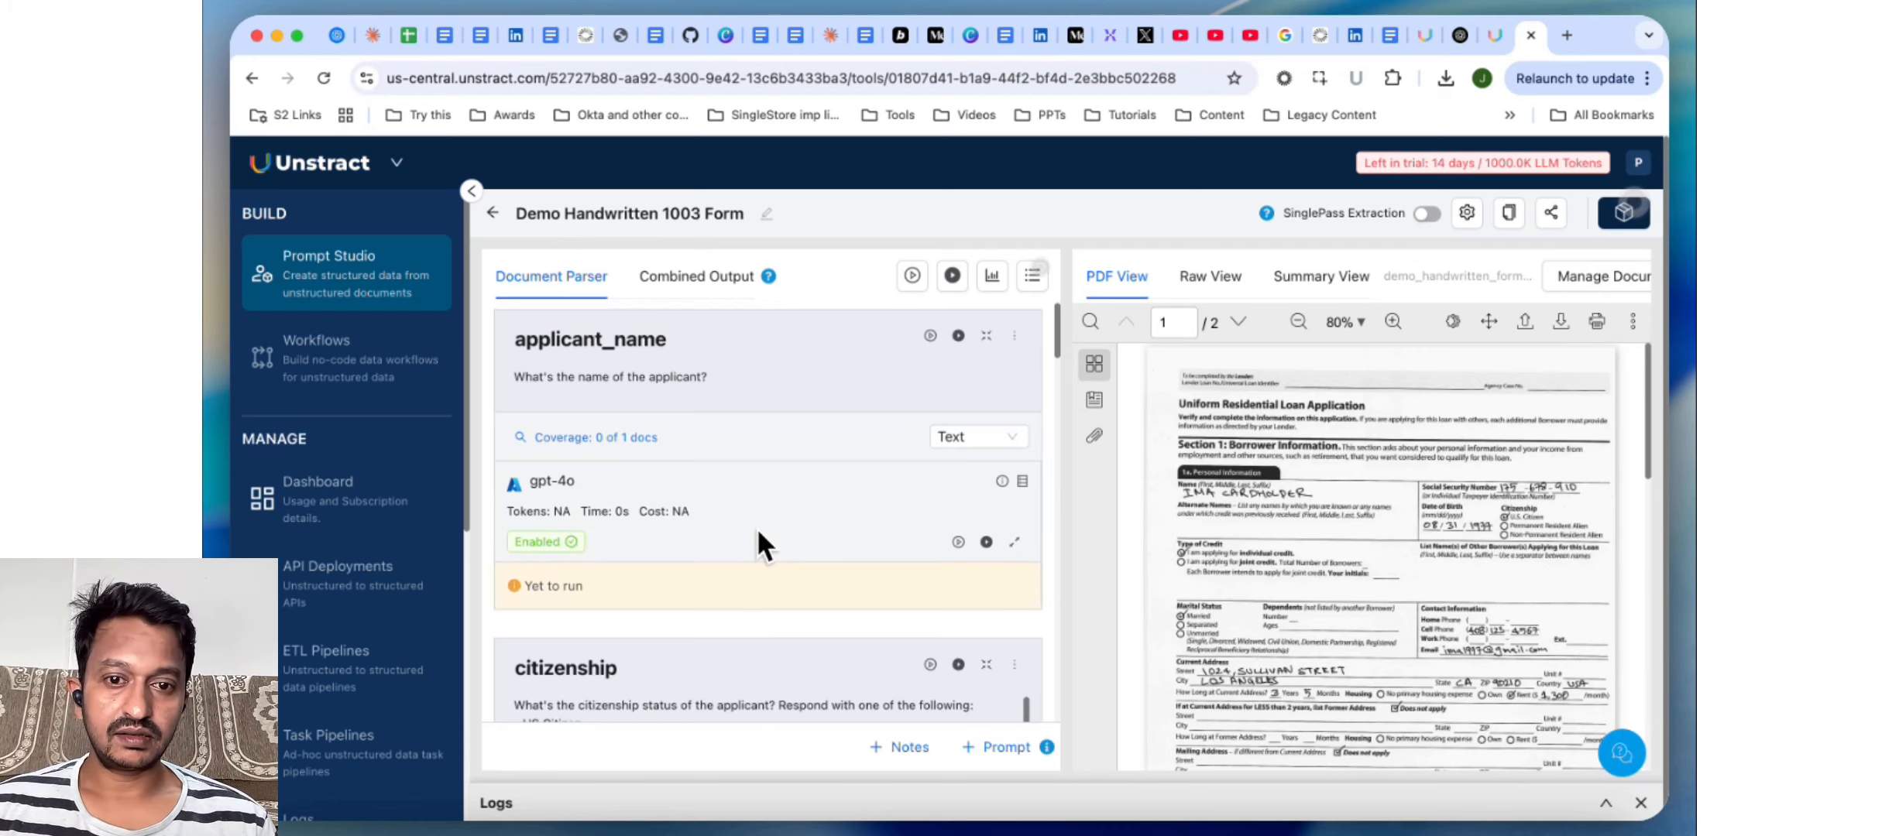
# - Run all of the project's extraction prompts on the current handwritten loan application
pyautogui.scroll(-10, 756, 526)
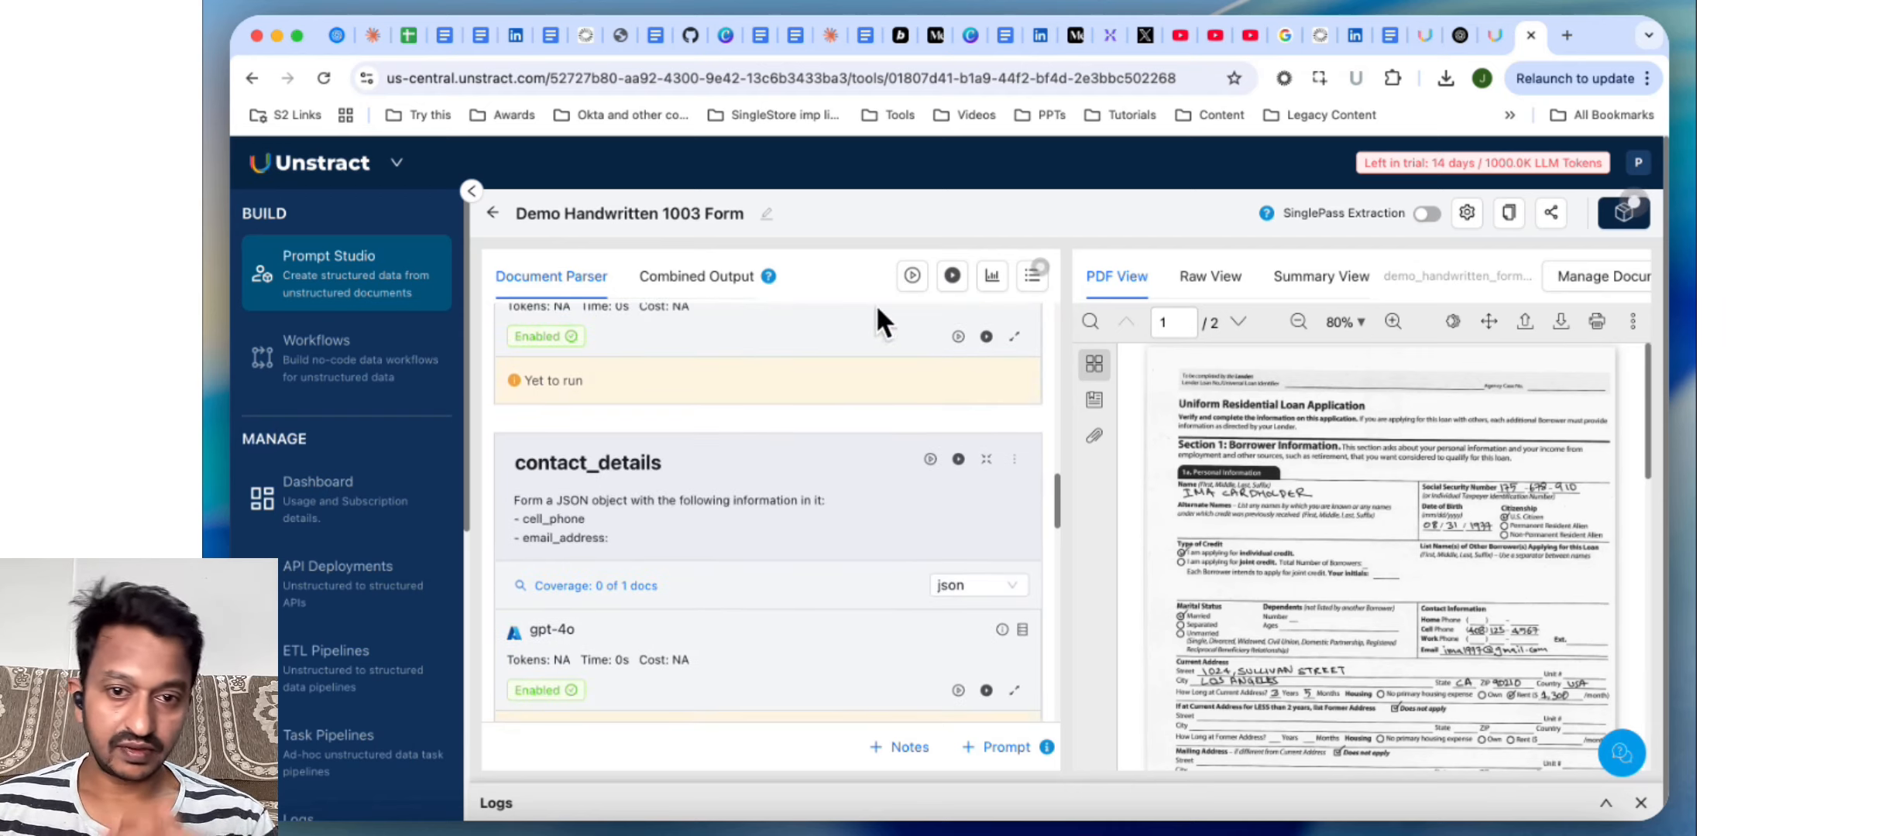
pyautogui.click(914, 277)
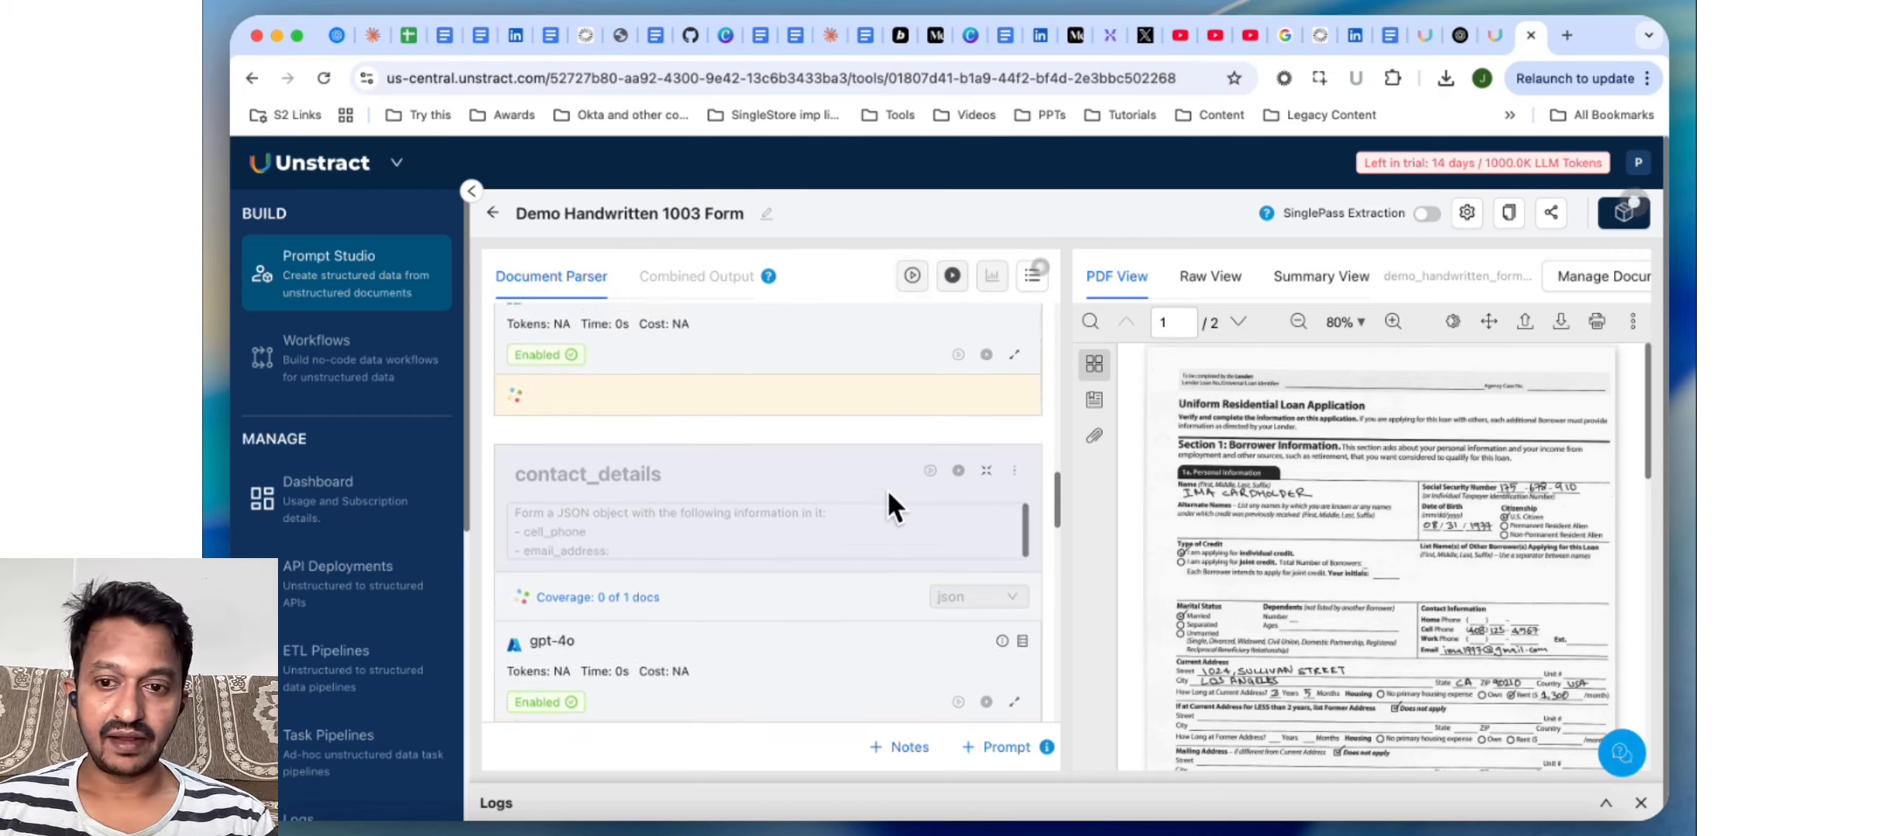
pyautogui.scroll(10, 888, 488)
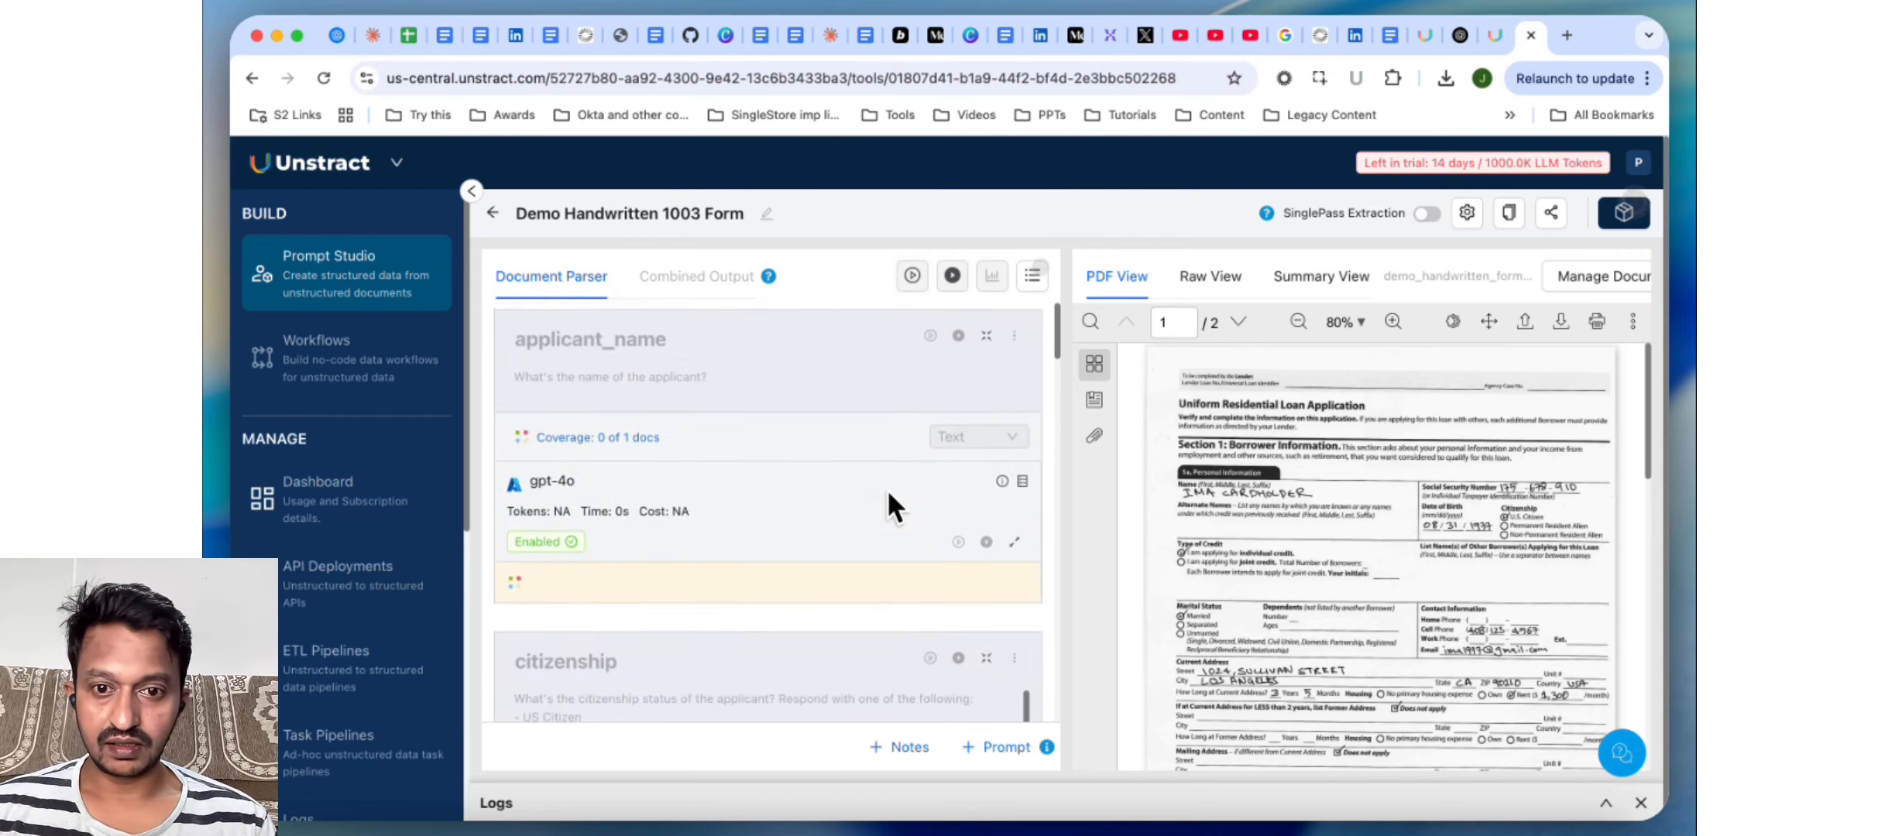
pyautogui.scroll(-2, 888, 489)
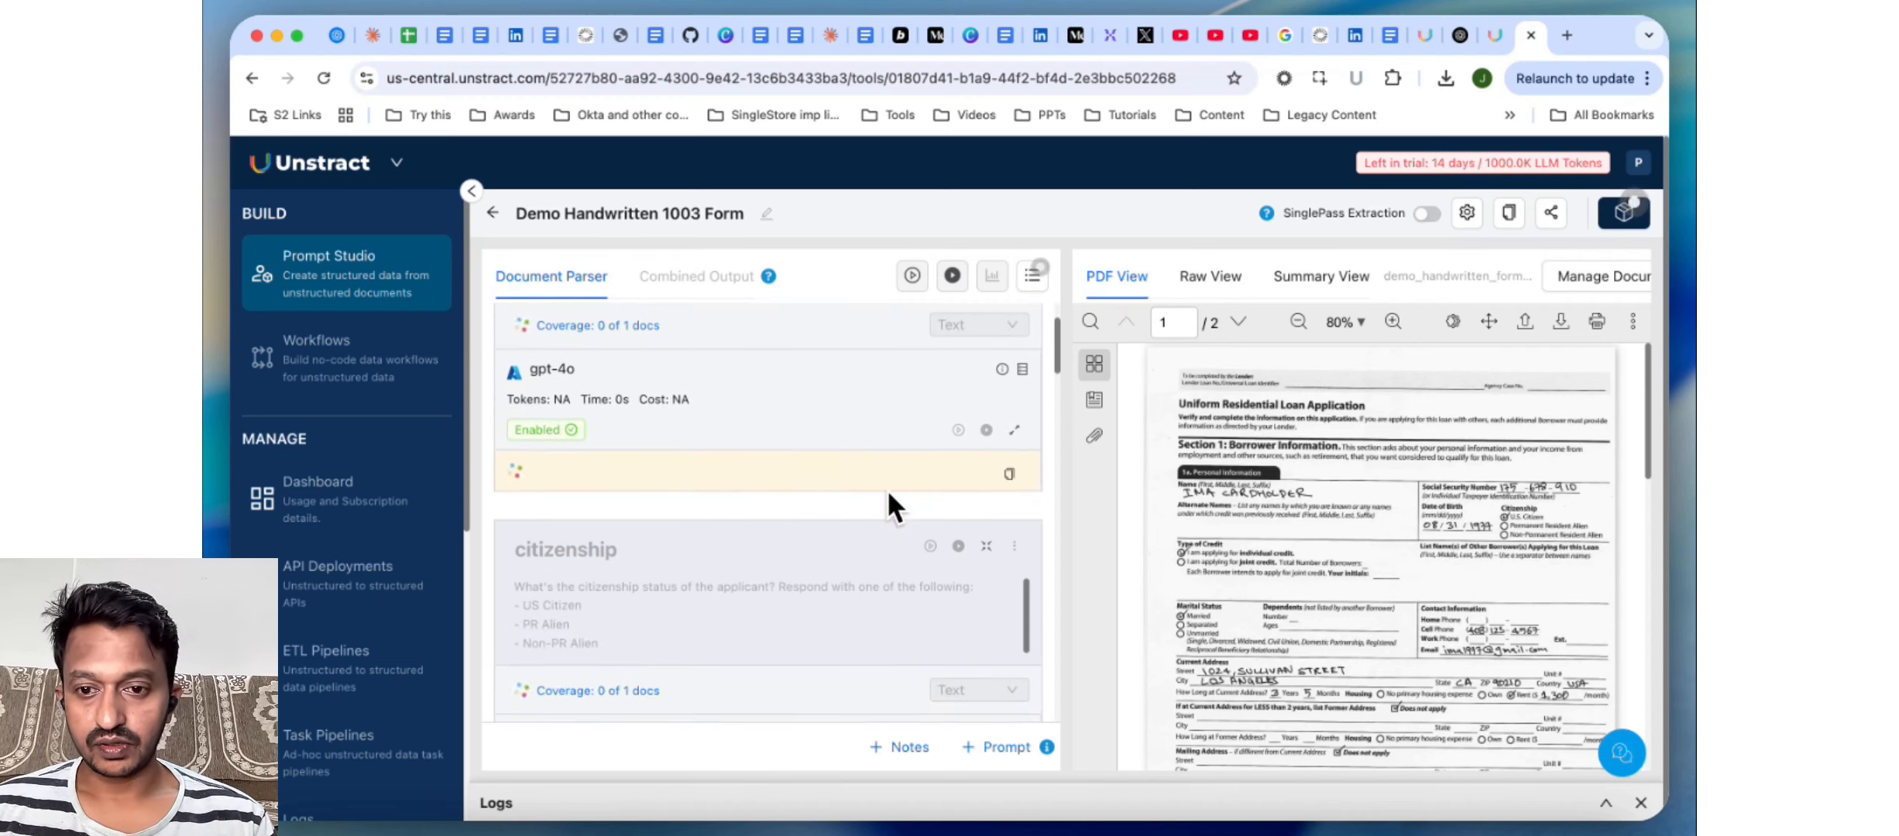
# - Check the extraction progress and first results for the prompts from applicant_name to marital_status
pyautogui.scroll(-1, 889, 496)
pyautogui.scroll(2, 888, 494)
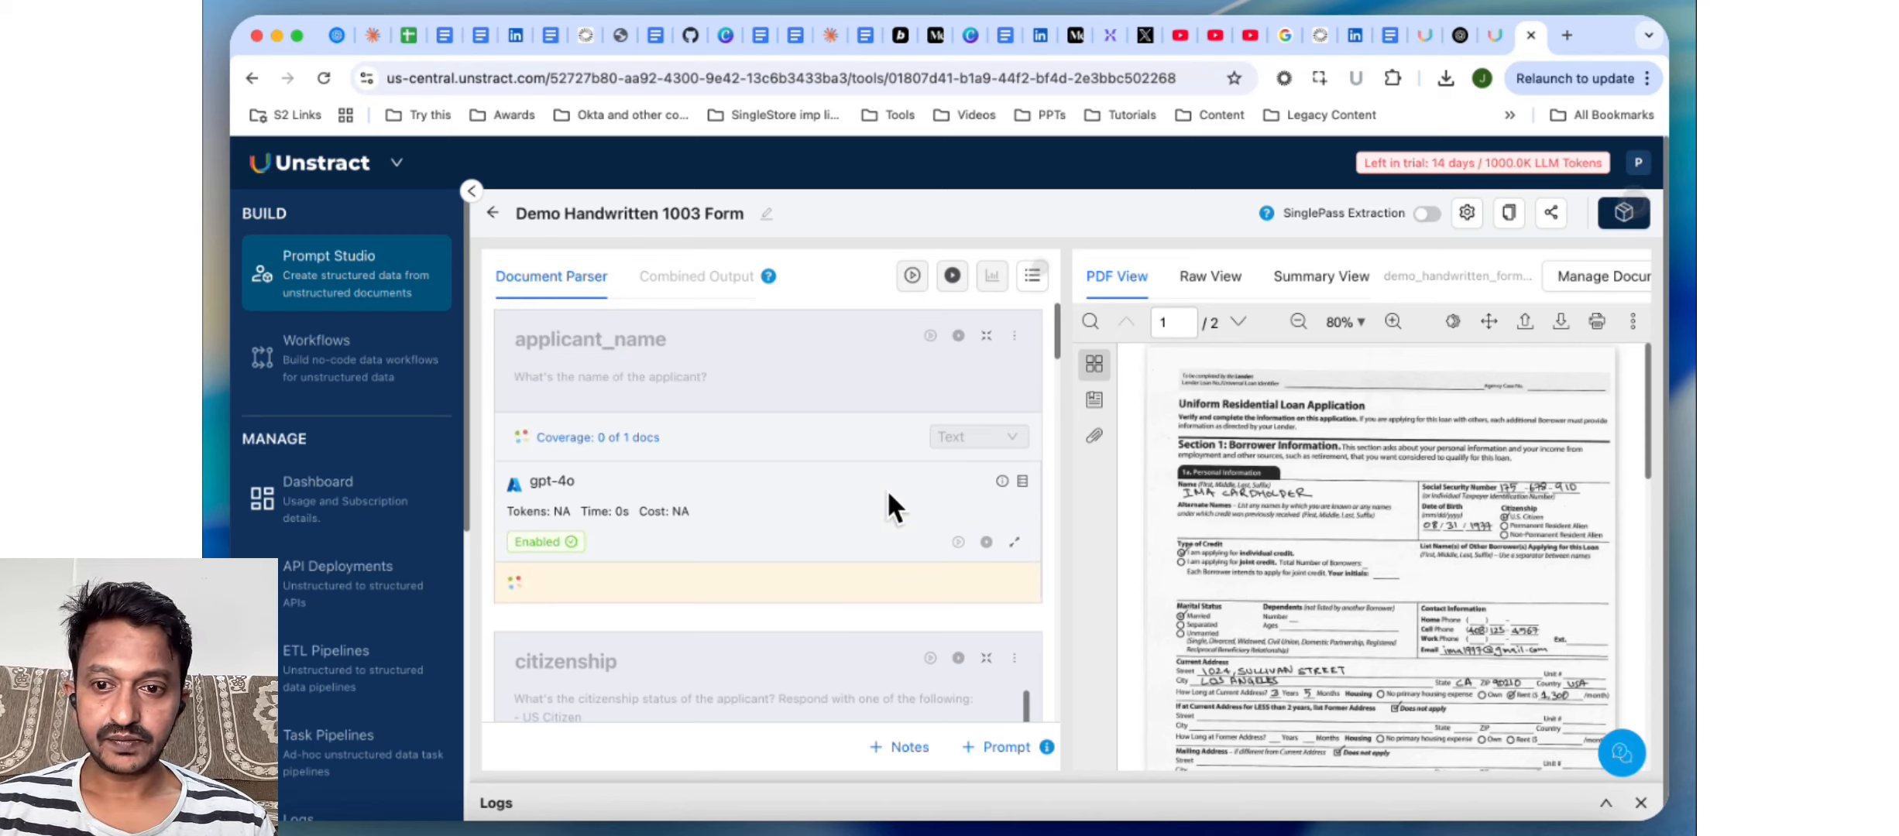
pyautogui.scroll(-7, 888, 490)
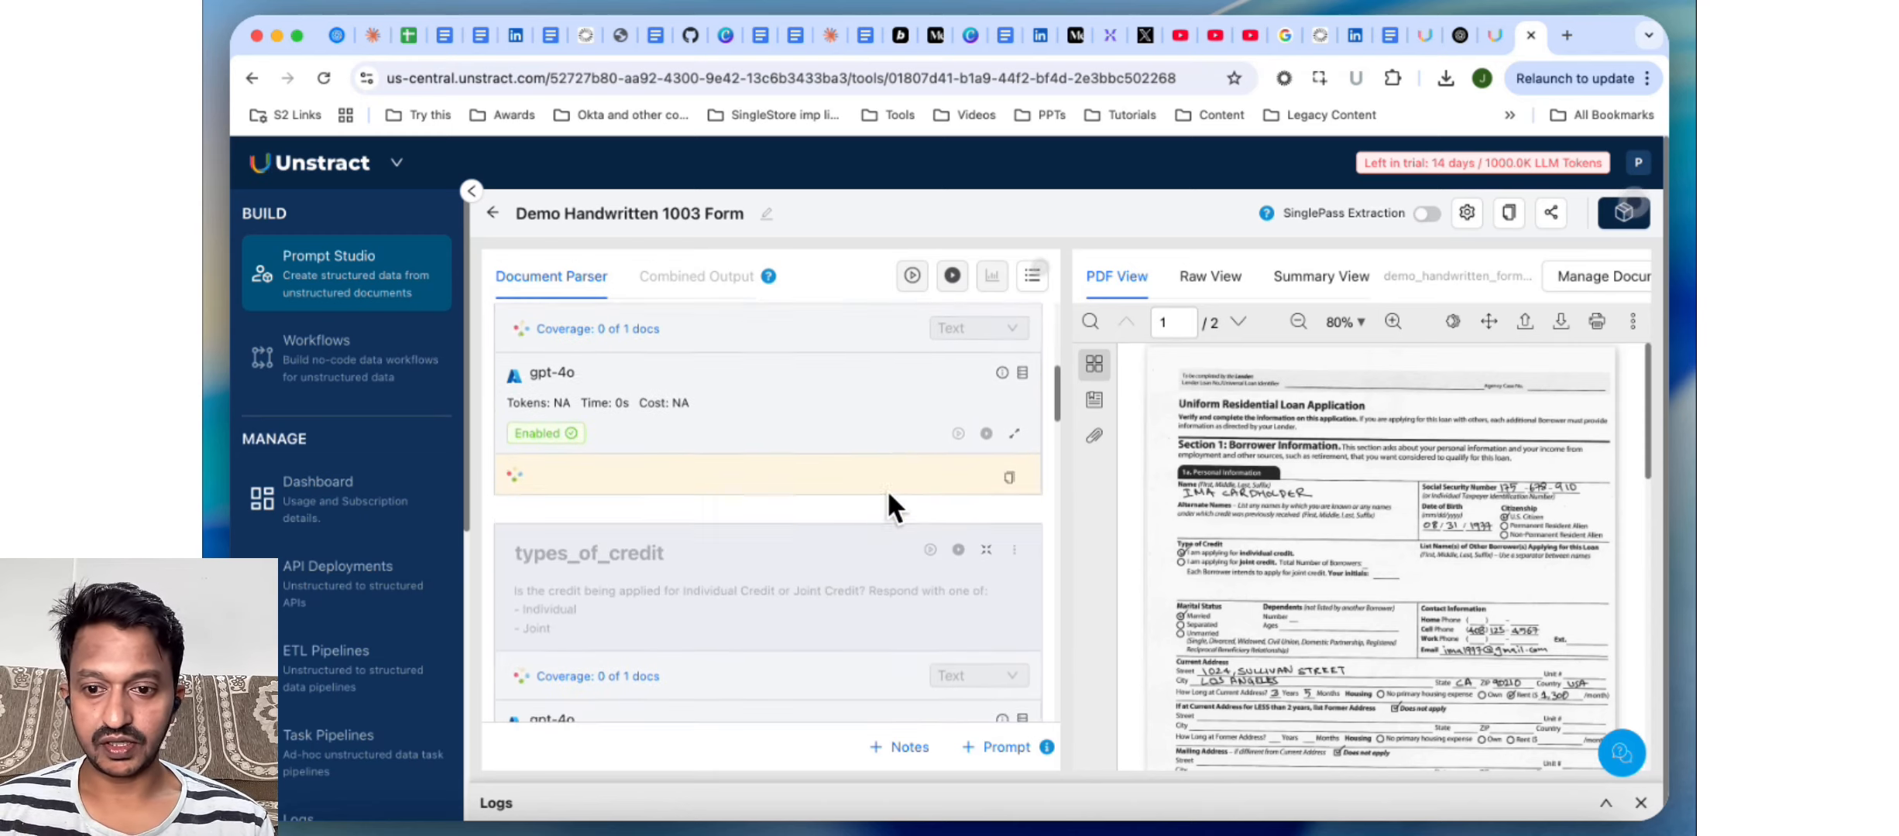
pyautogui.scroll(-5, 888, 490)
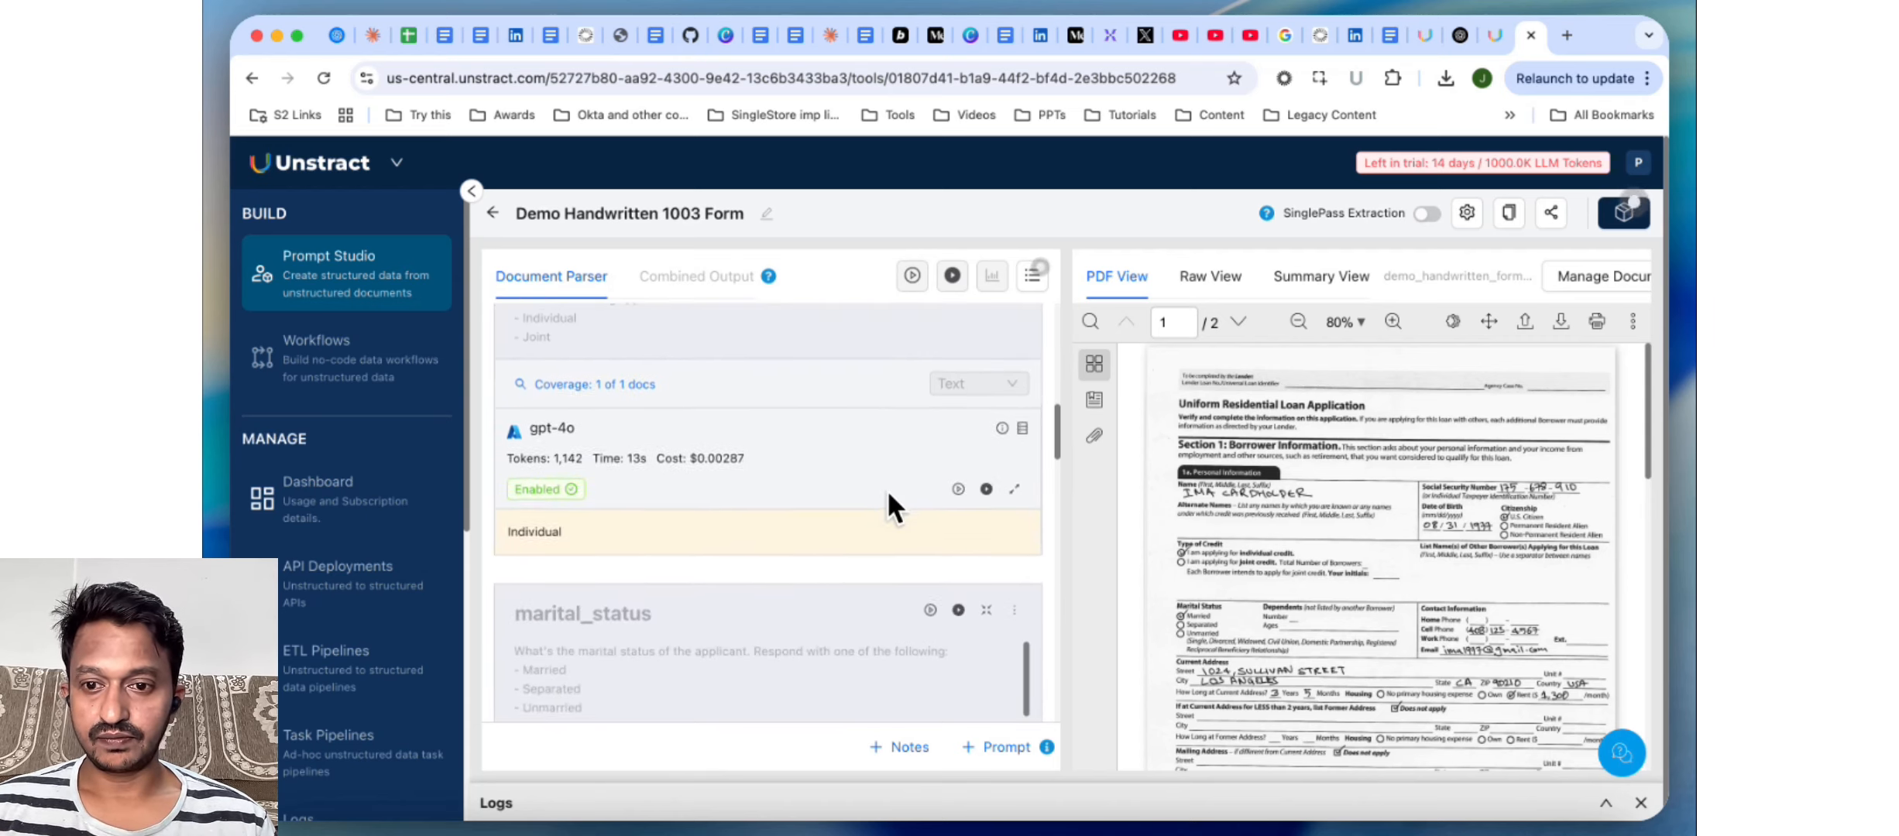
pyautogui.scroll(-3, 887, 490)
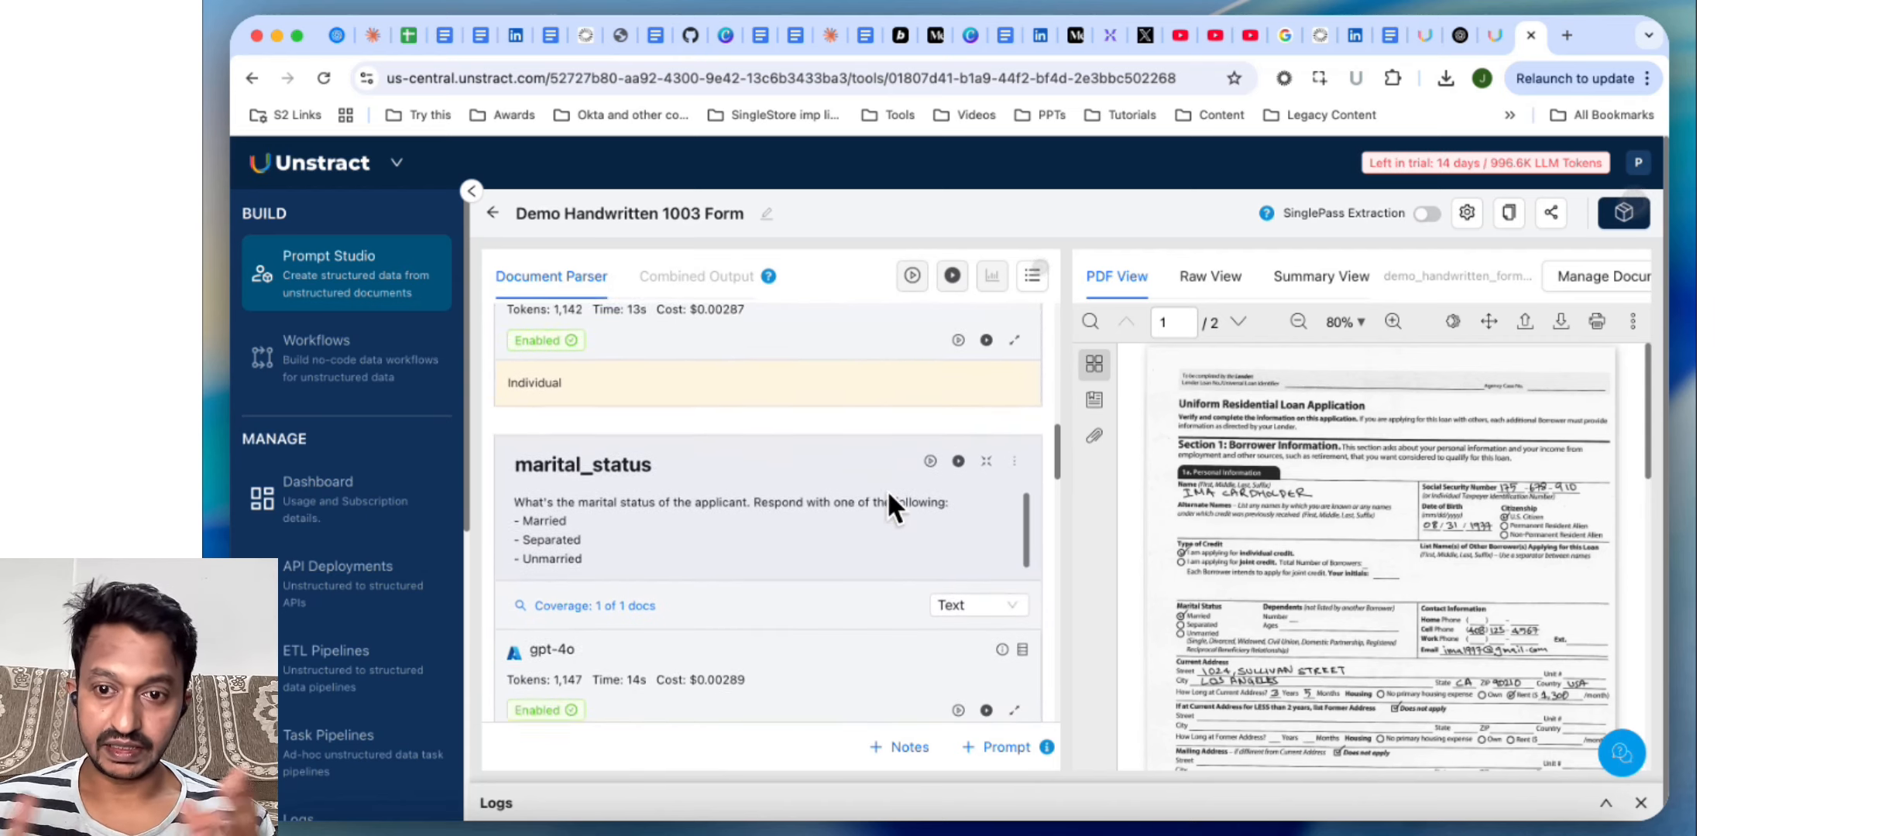
pyautogui.scroll(12, 888, 489)
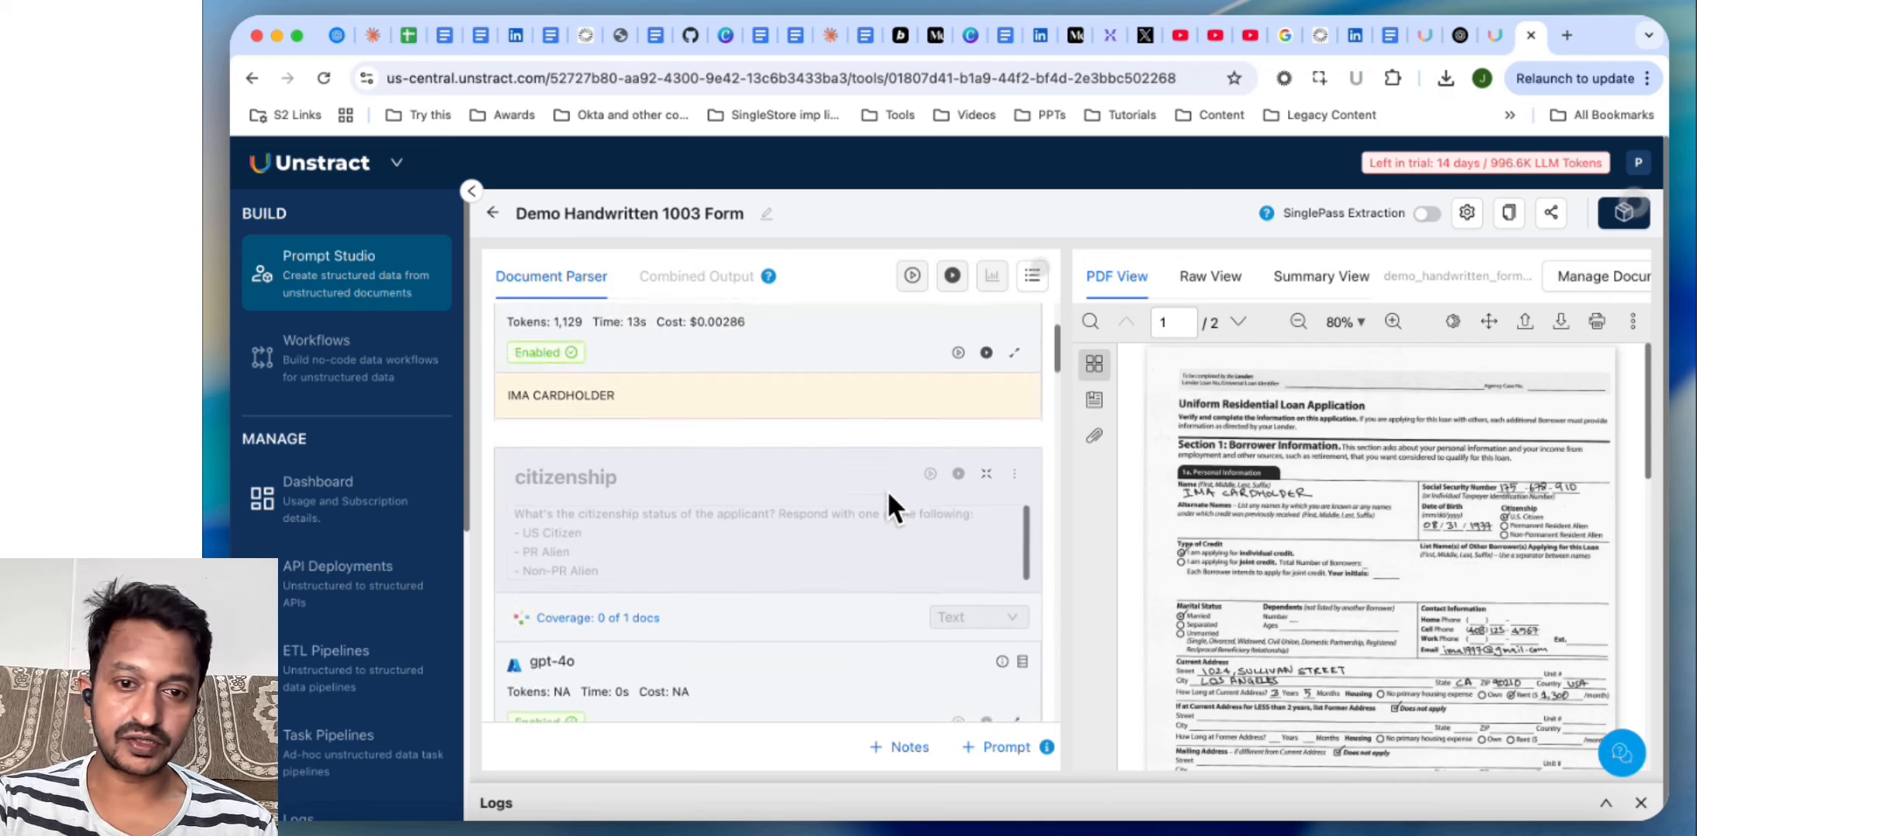
pyautogui.scroll(3, 888, 489)
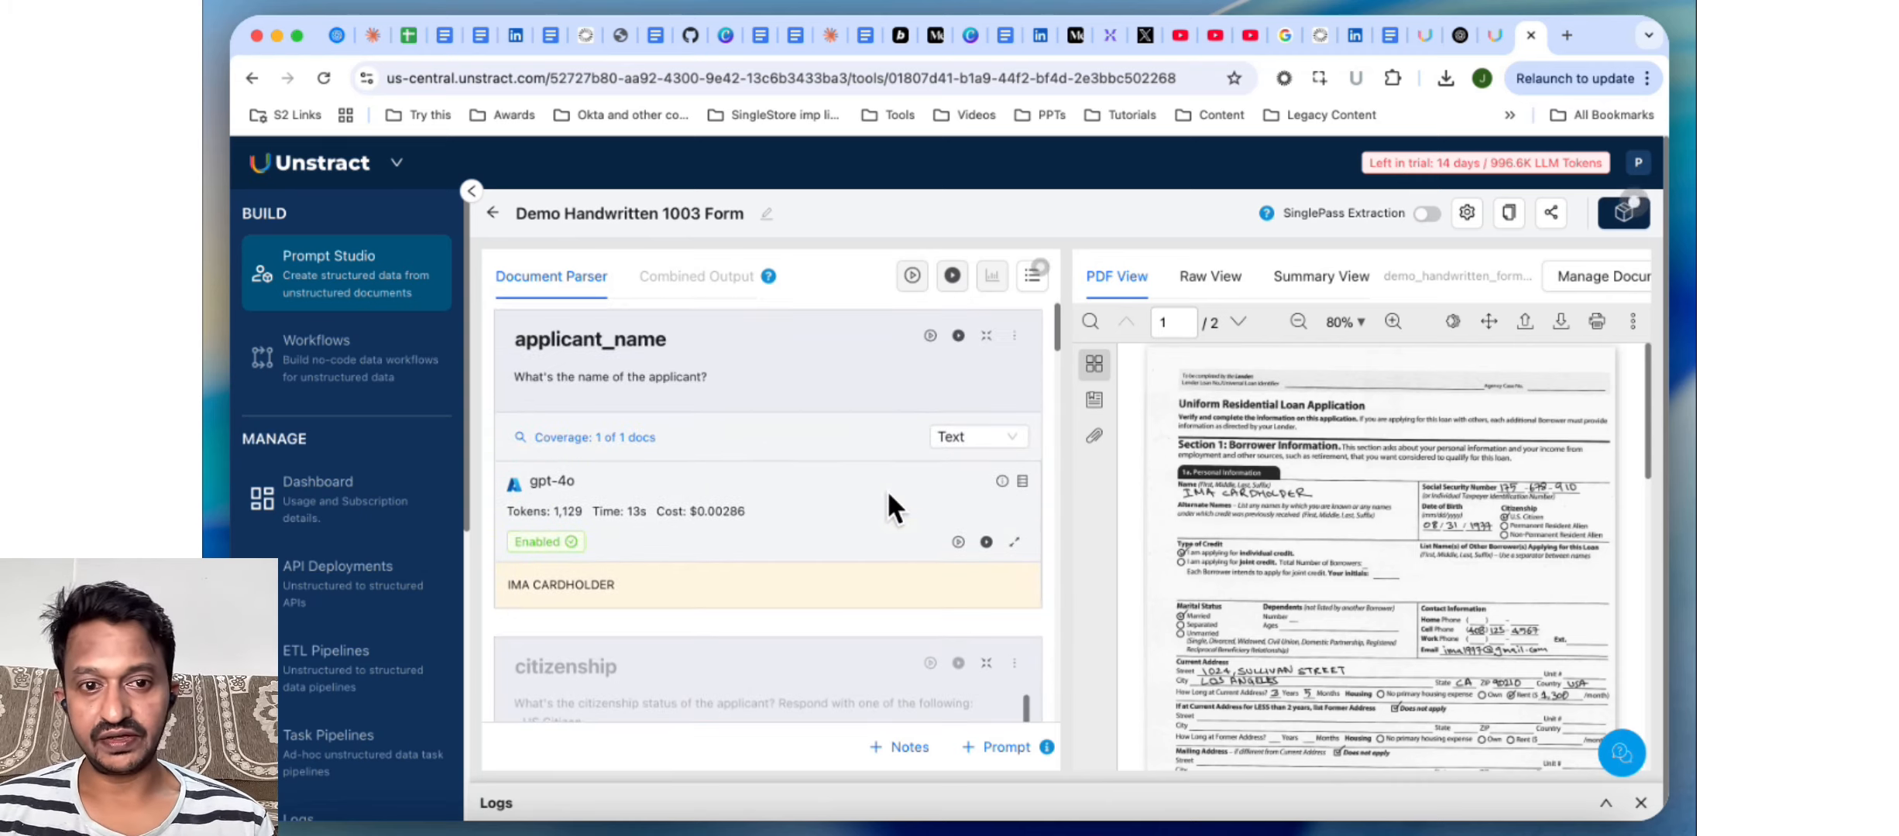
# - Examine the extracted output of each prompt, from citizenship and types_of_credit through employment_details and drivers_license_details
pyautogui.scroll(-5, 888, 490)
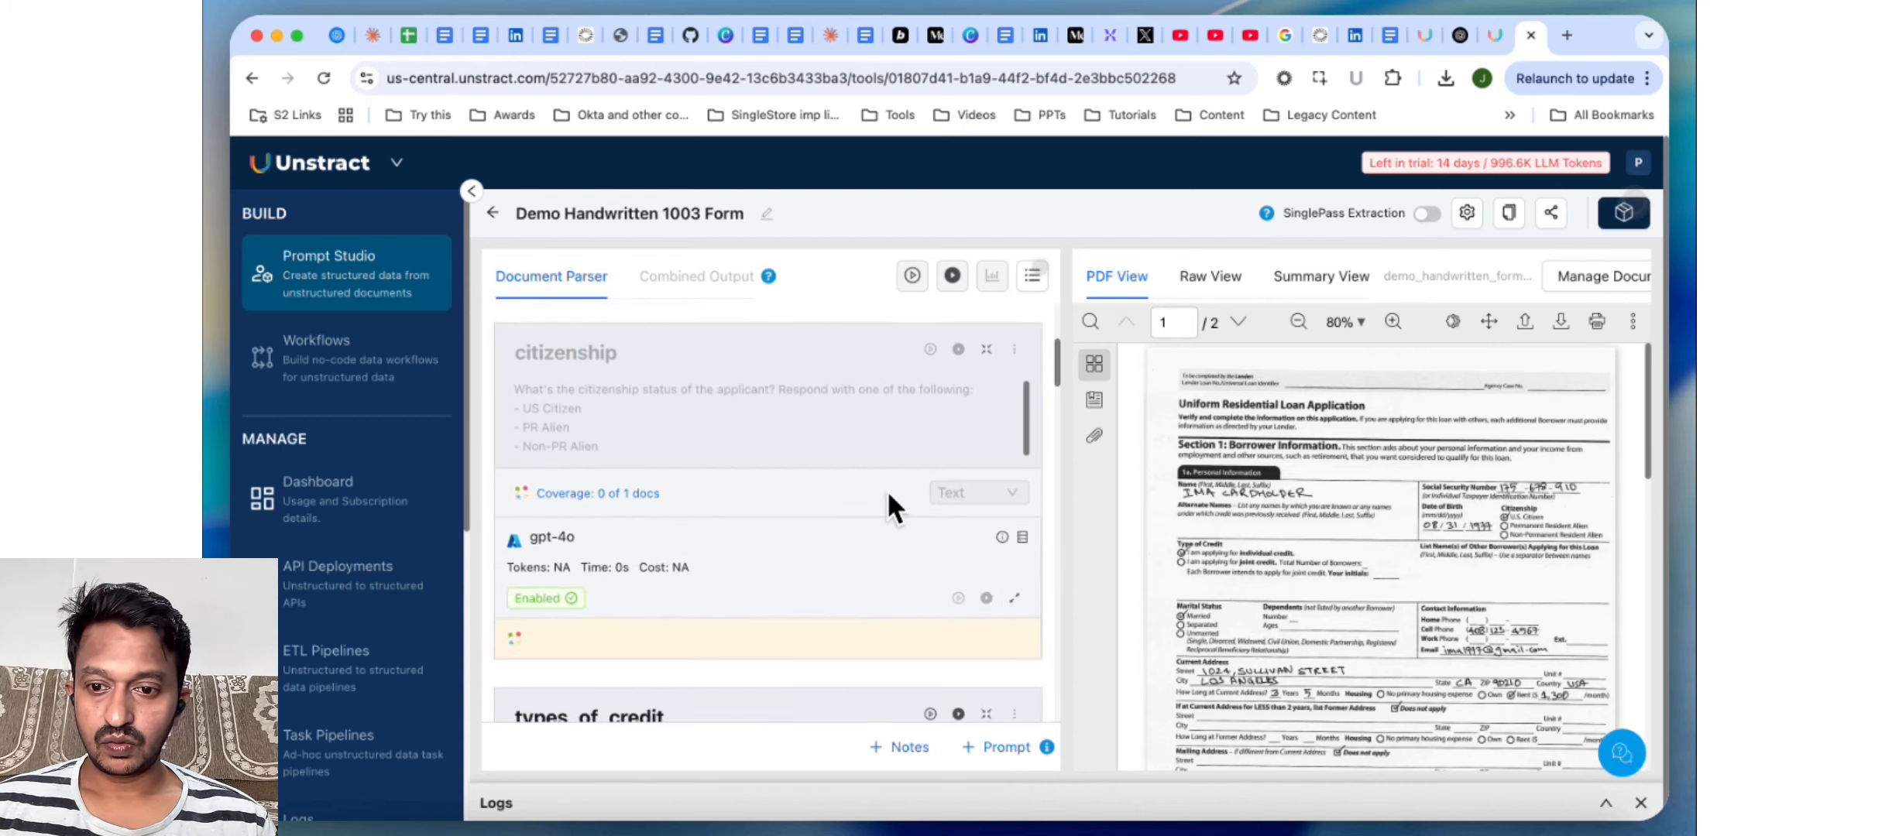
pyautogui.scroll(-2, 888, 490)
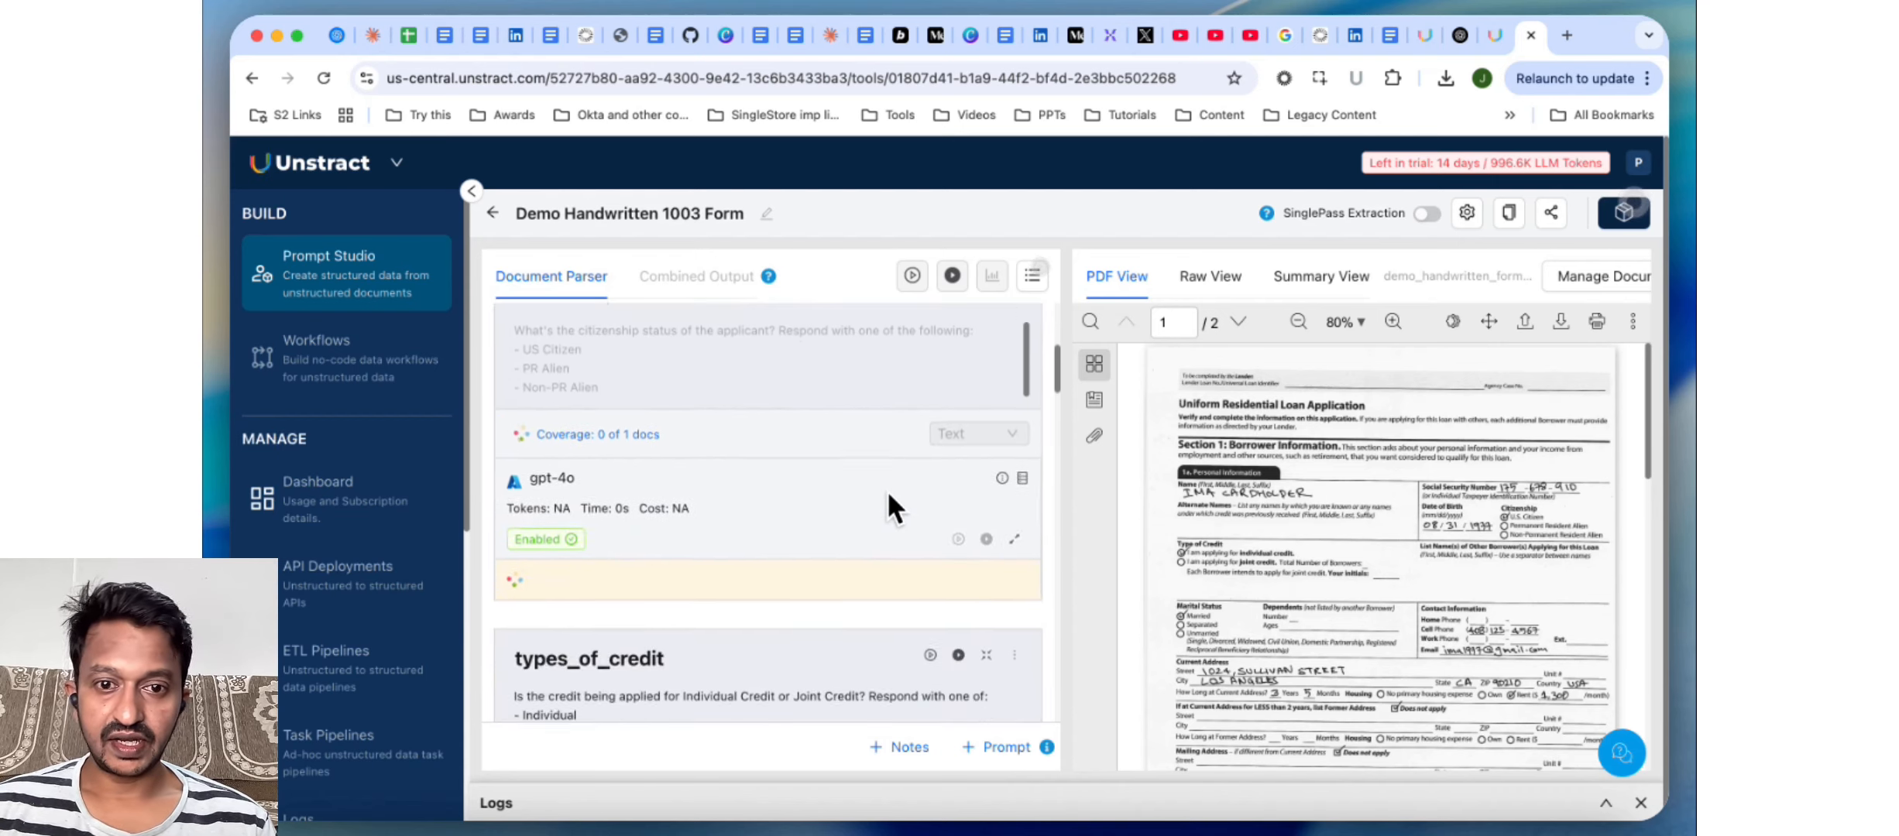
pyautogui.scroll(-1, 887, 489)
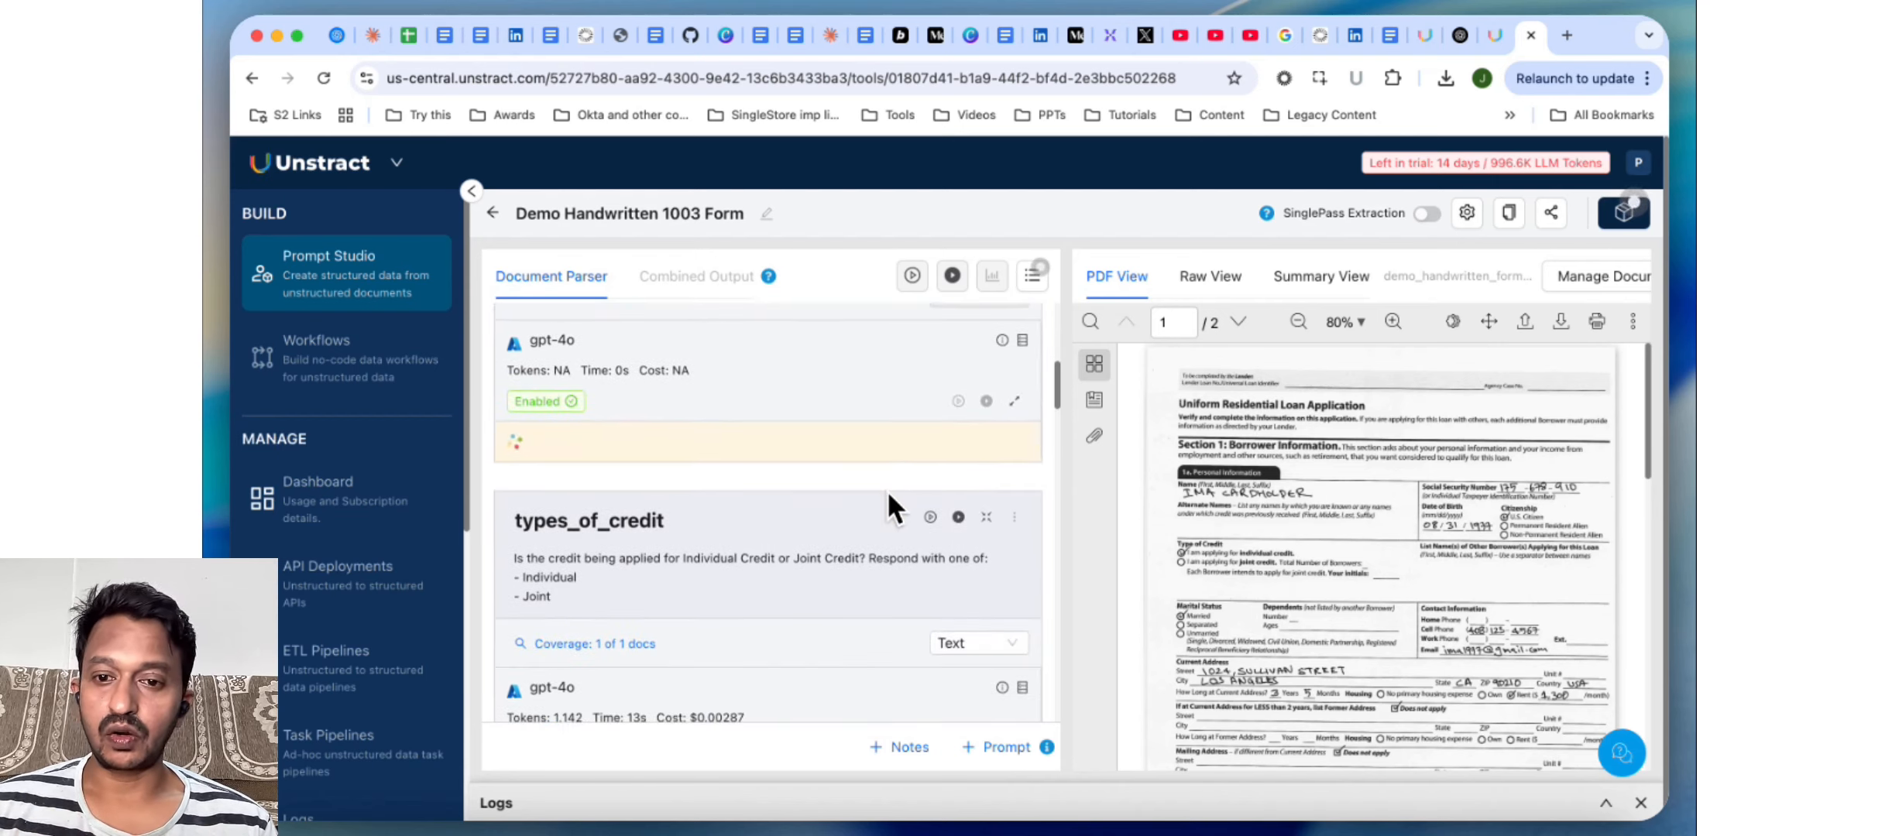
pyautogui.scroll(-2, 888, 495)
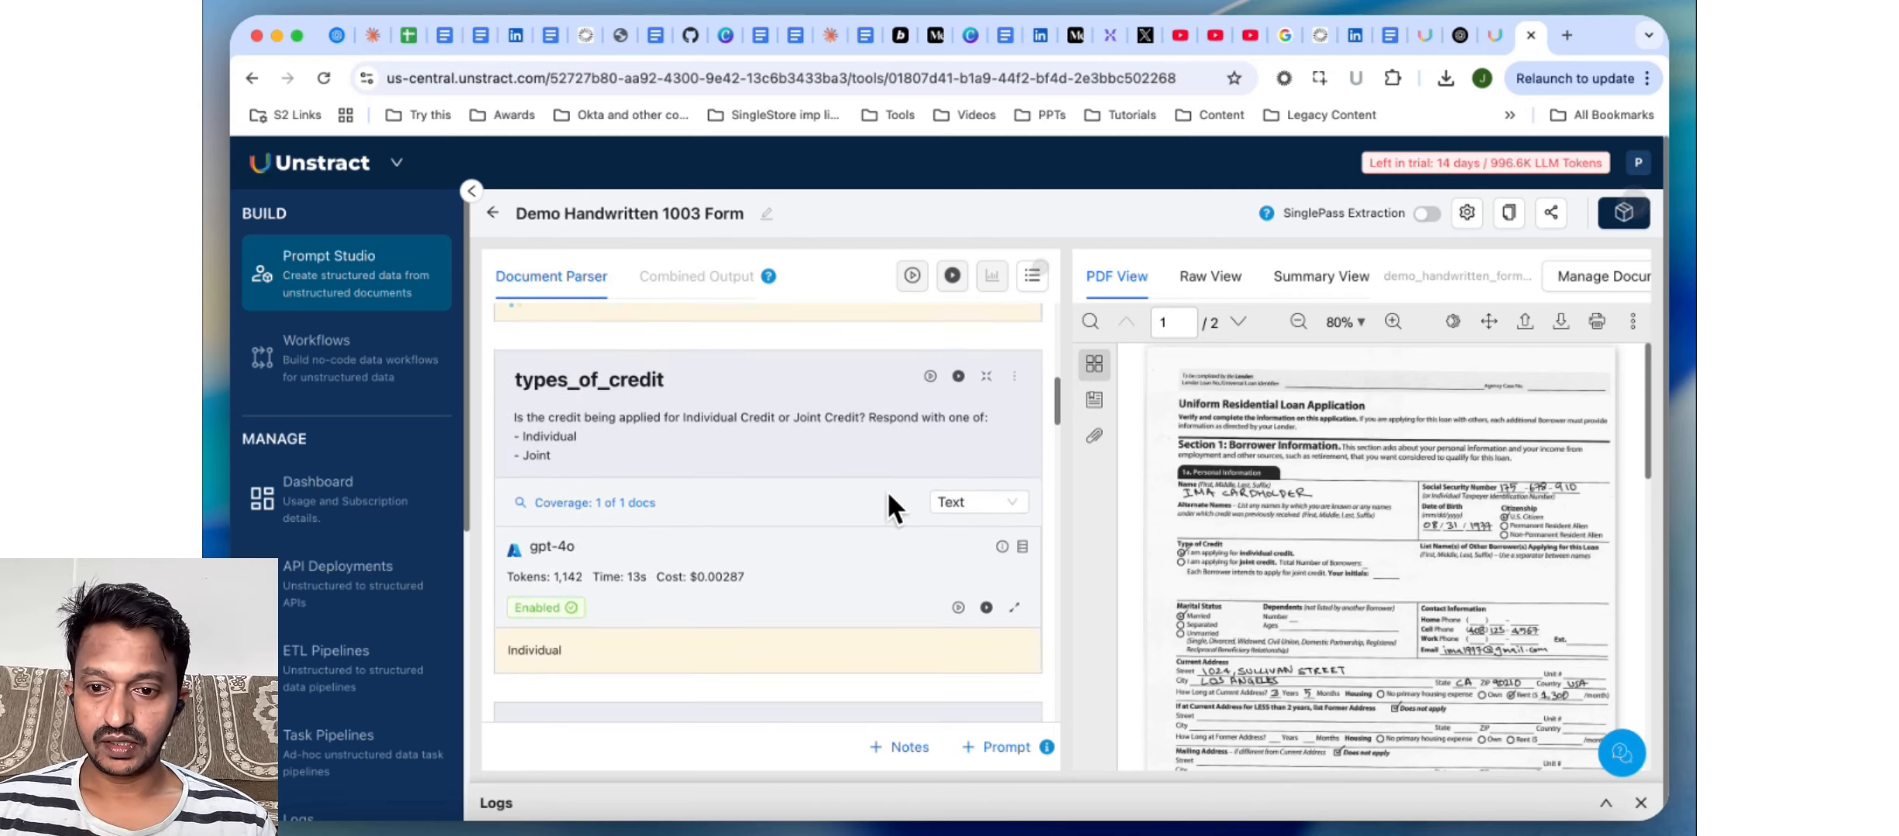
pyautogui.scroll(-3, 887, 490)
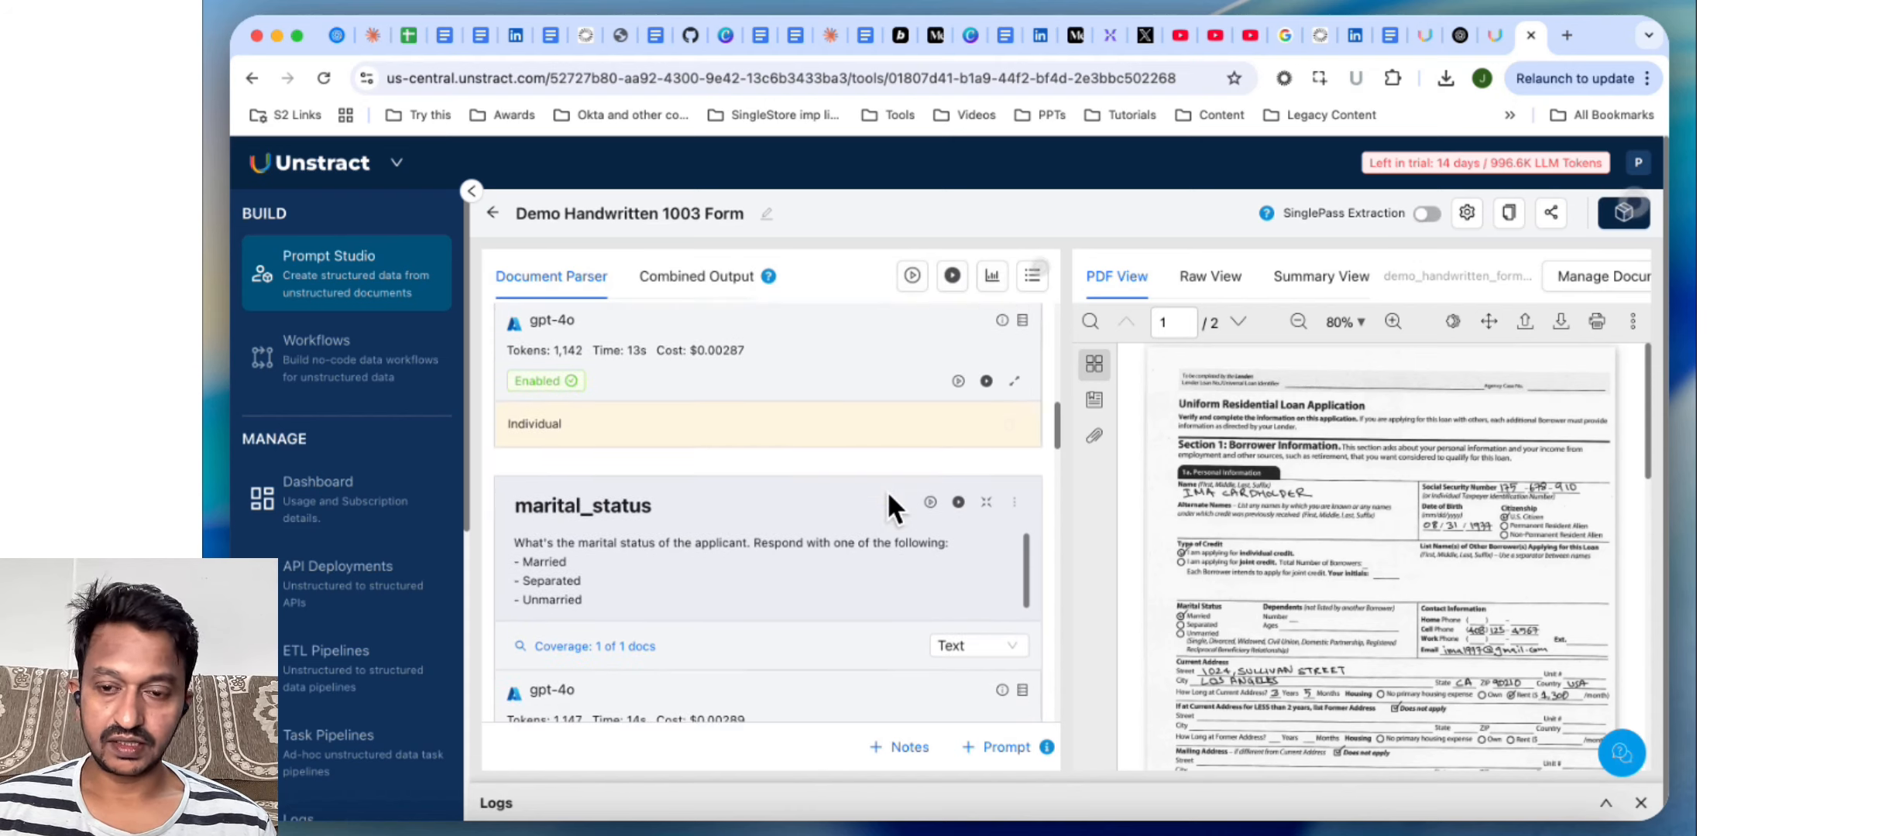
pyautogui.scroll(-4, 888, 496)
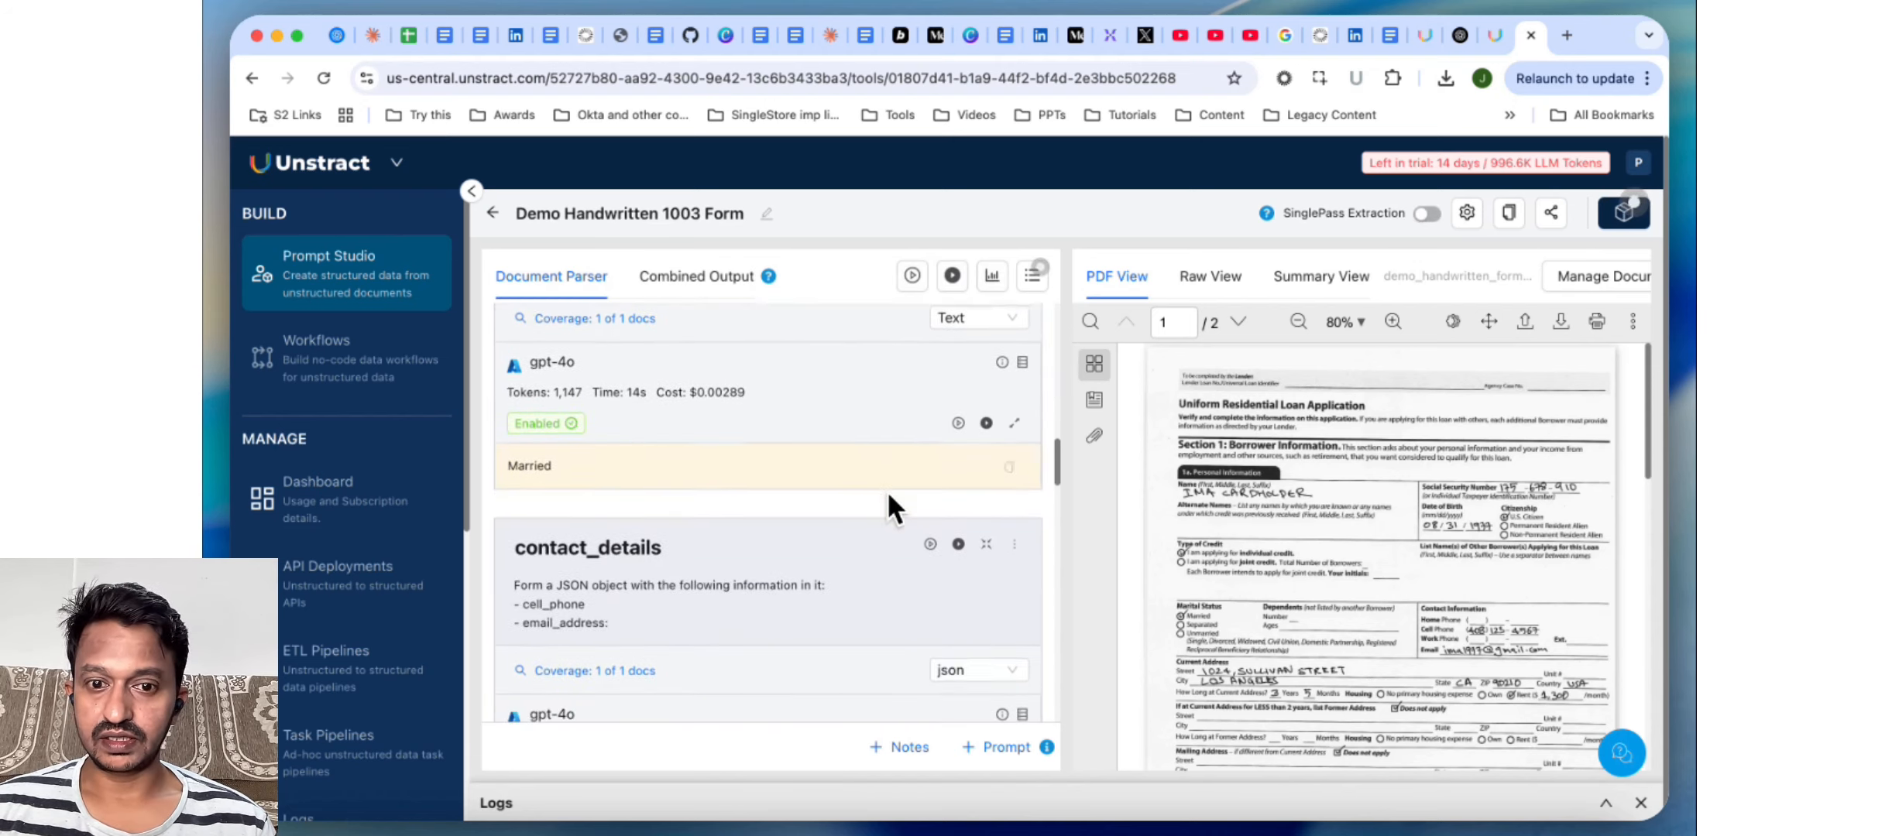
pyautogui.scroll(-3, 888, 496)
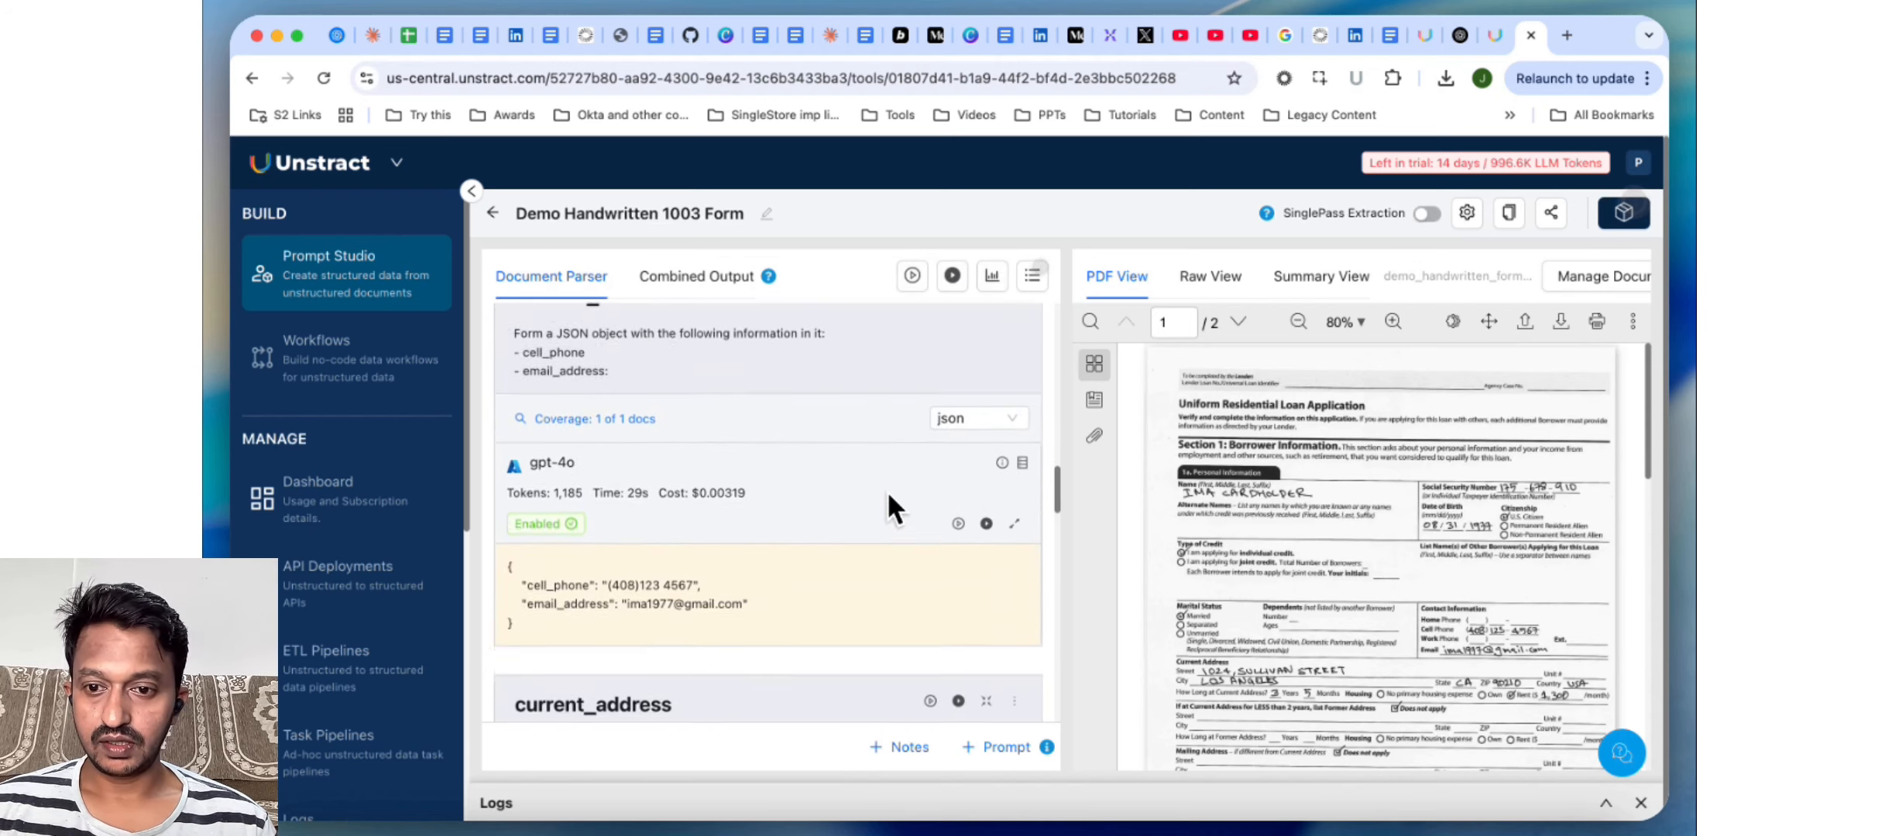
pyautogui.scroll(-1, 888, 496)
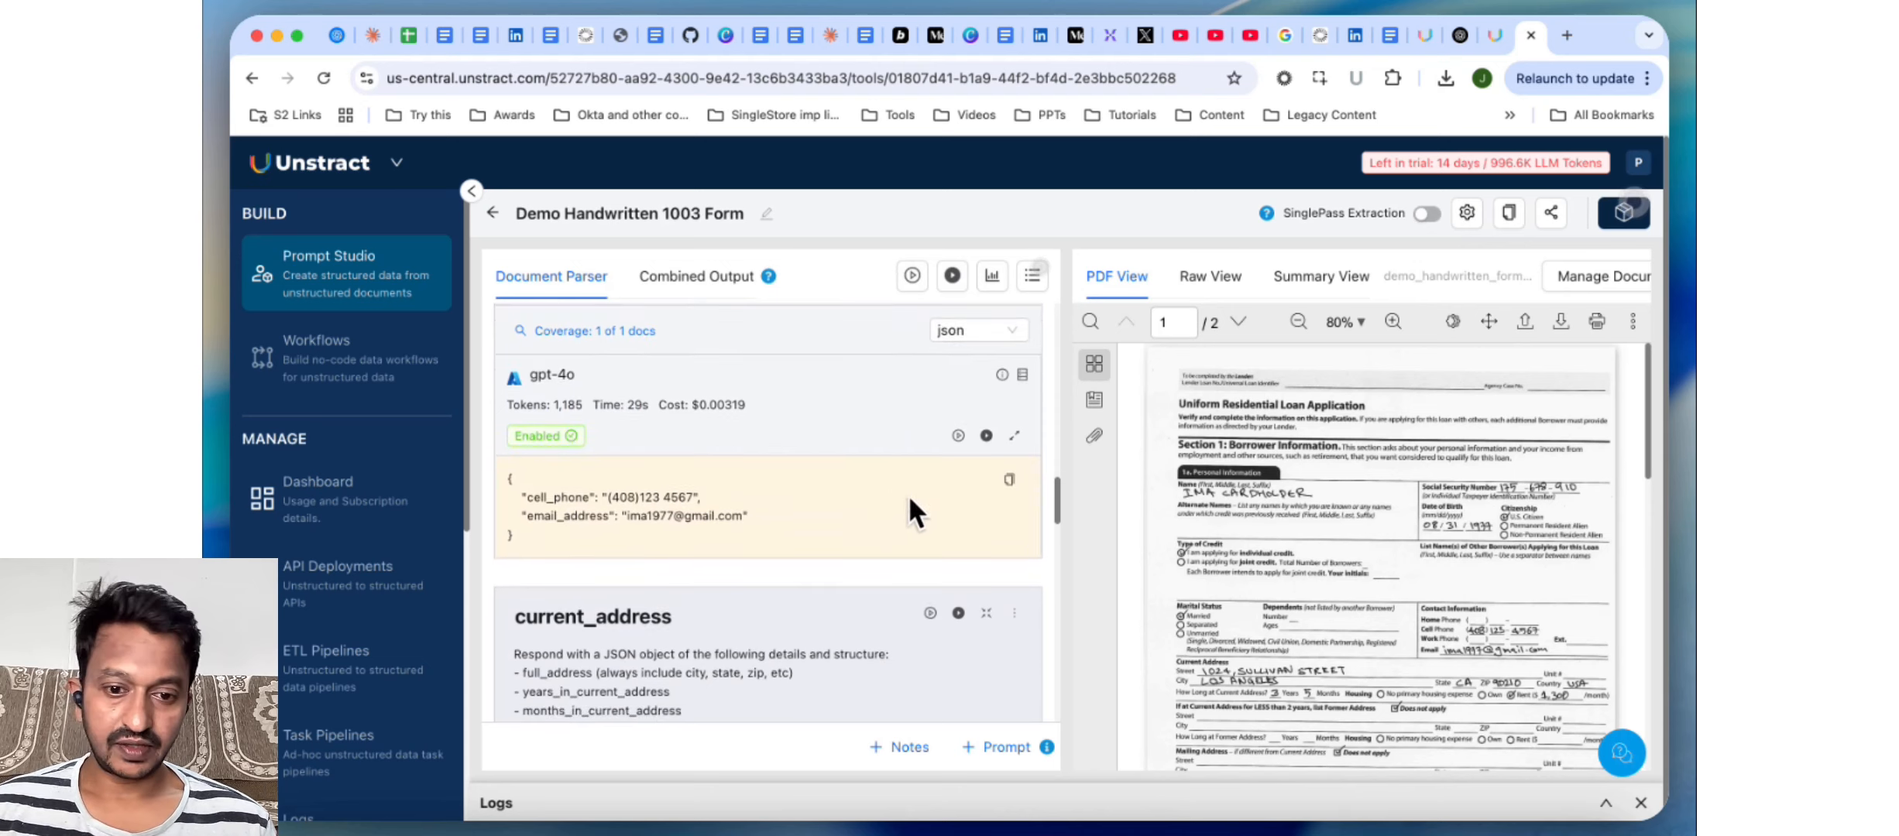
pyautogui.scroll(-2, 906, 497)
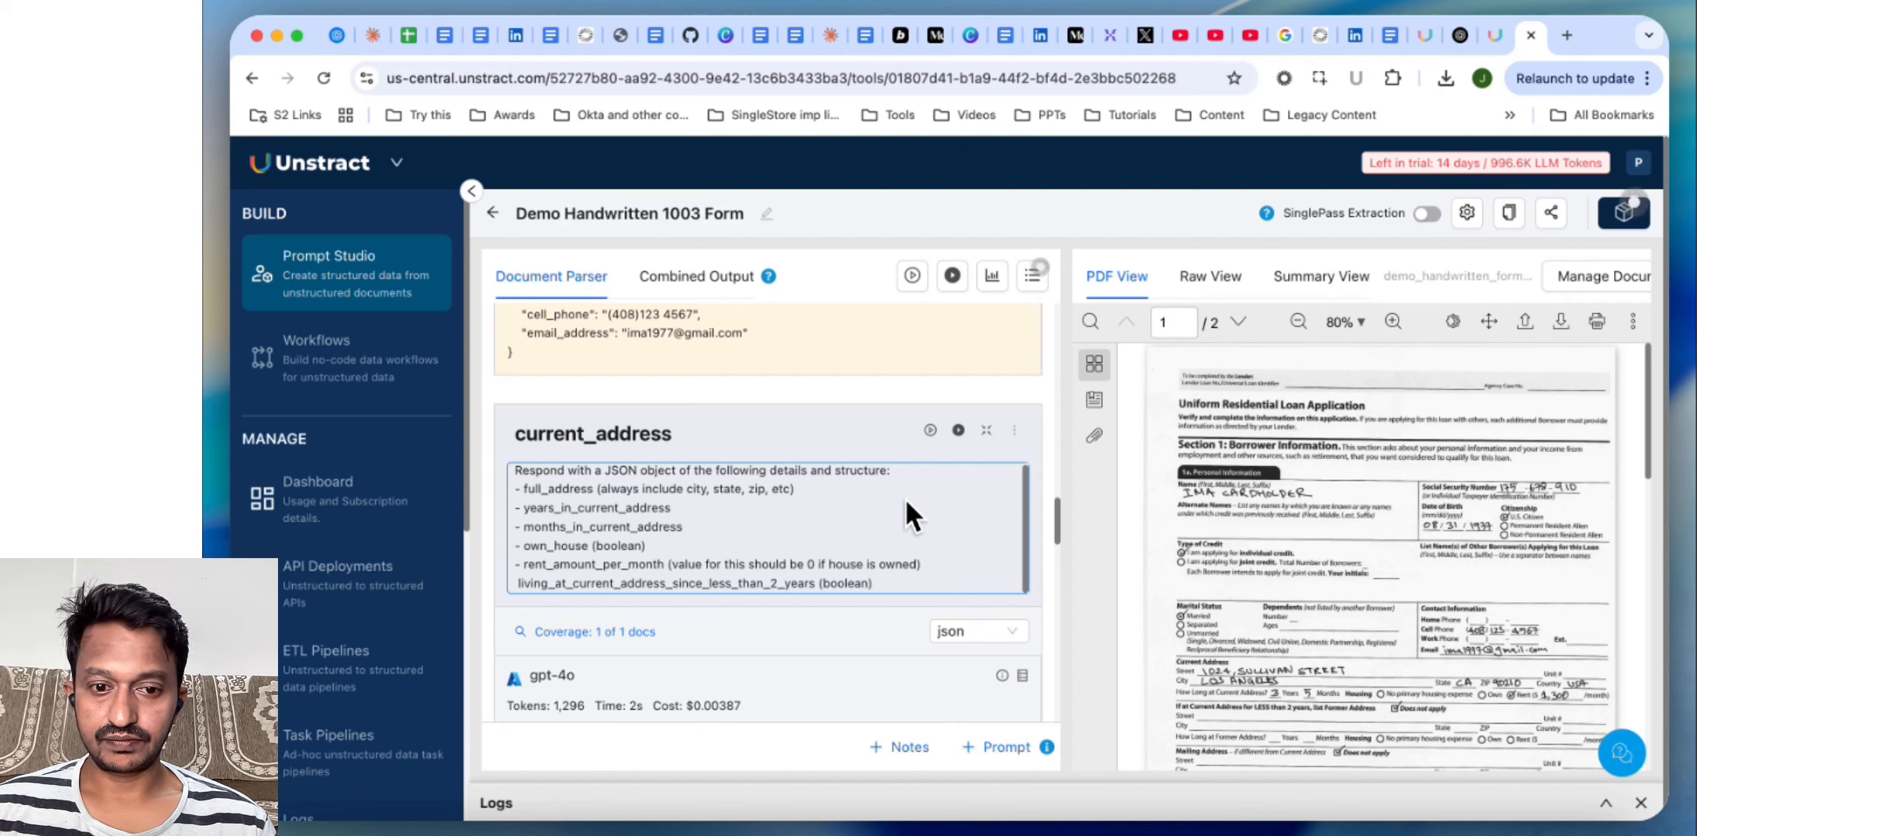
pyautogui.scroll(-4, 845, 614)
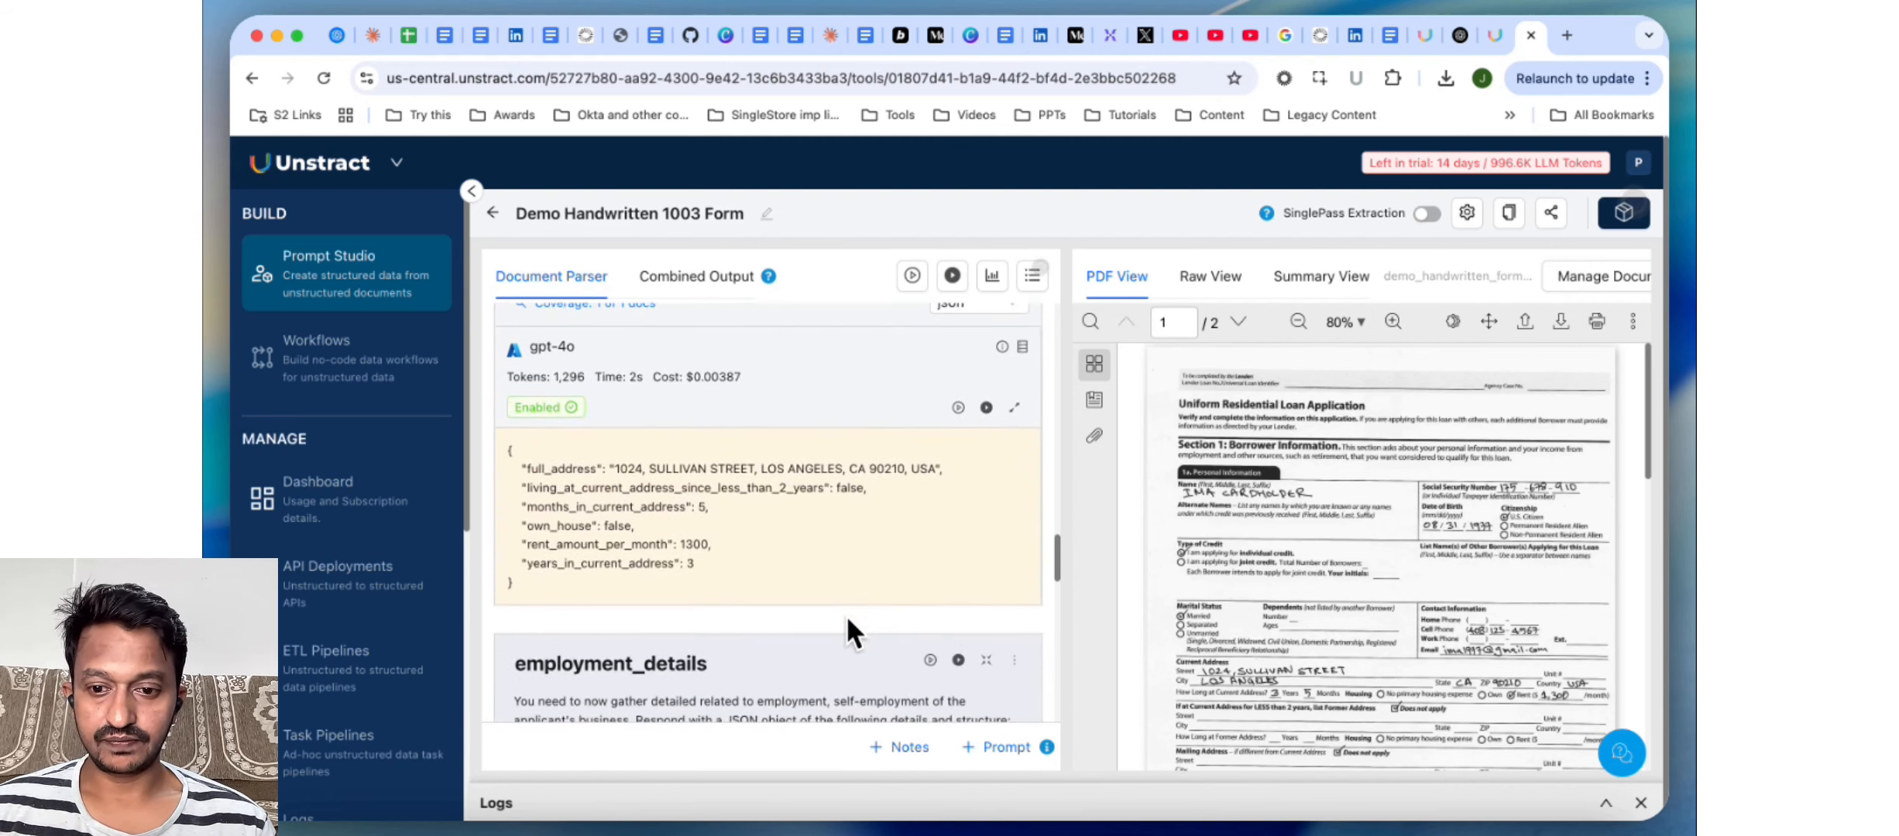
pyautogui.scroll(-2, 846, 614)
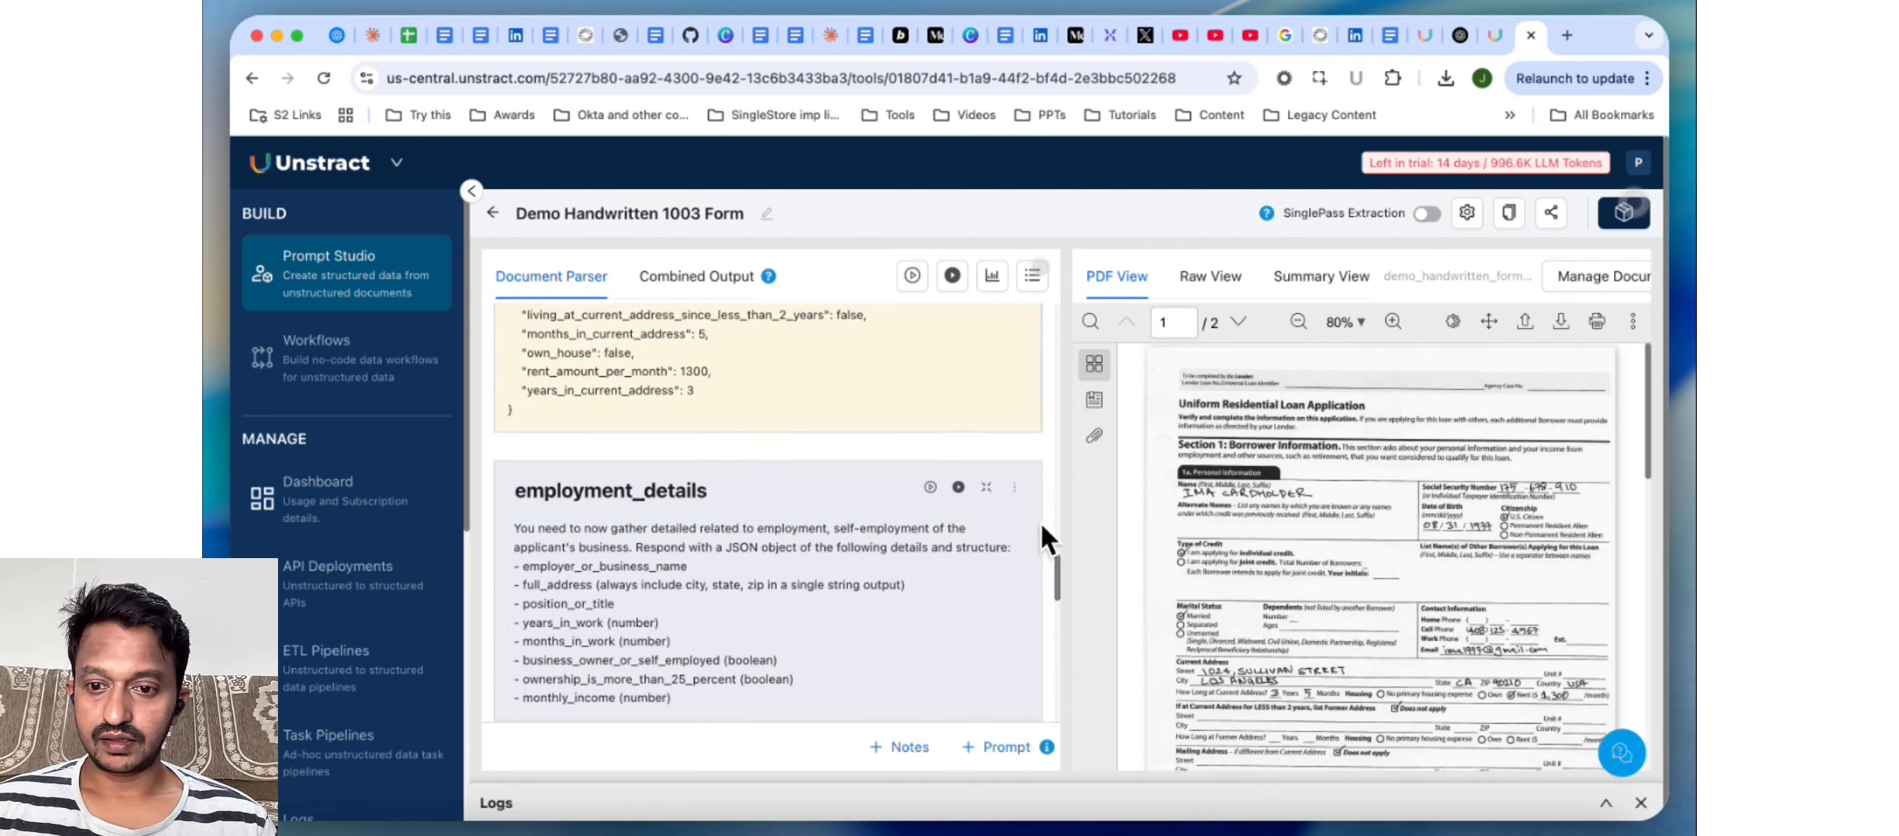
pyautogui.scroll(-6, 1033, 517)
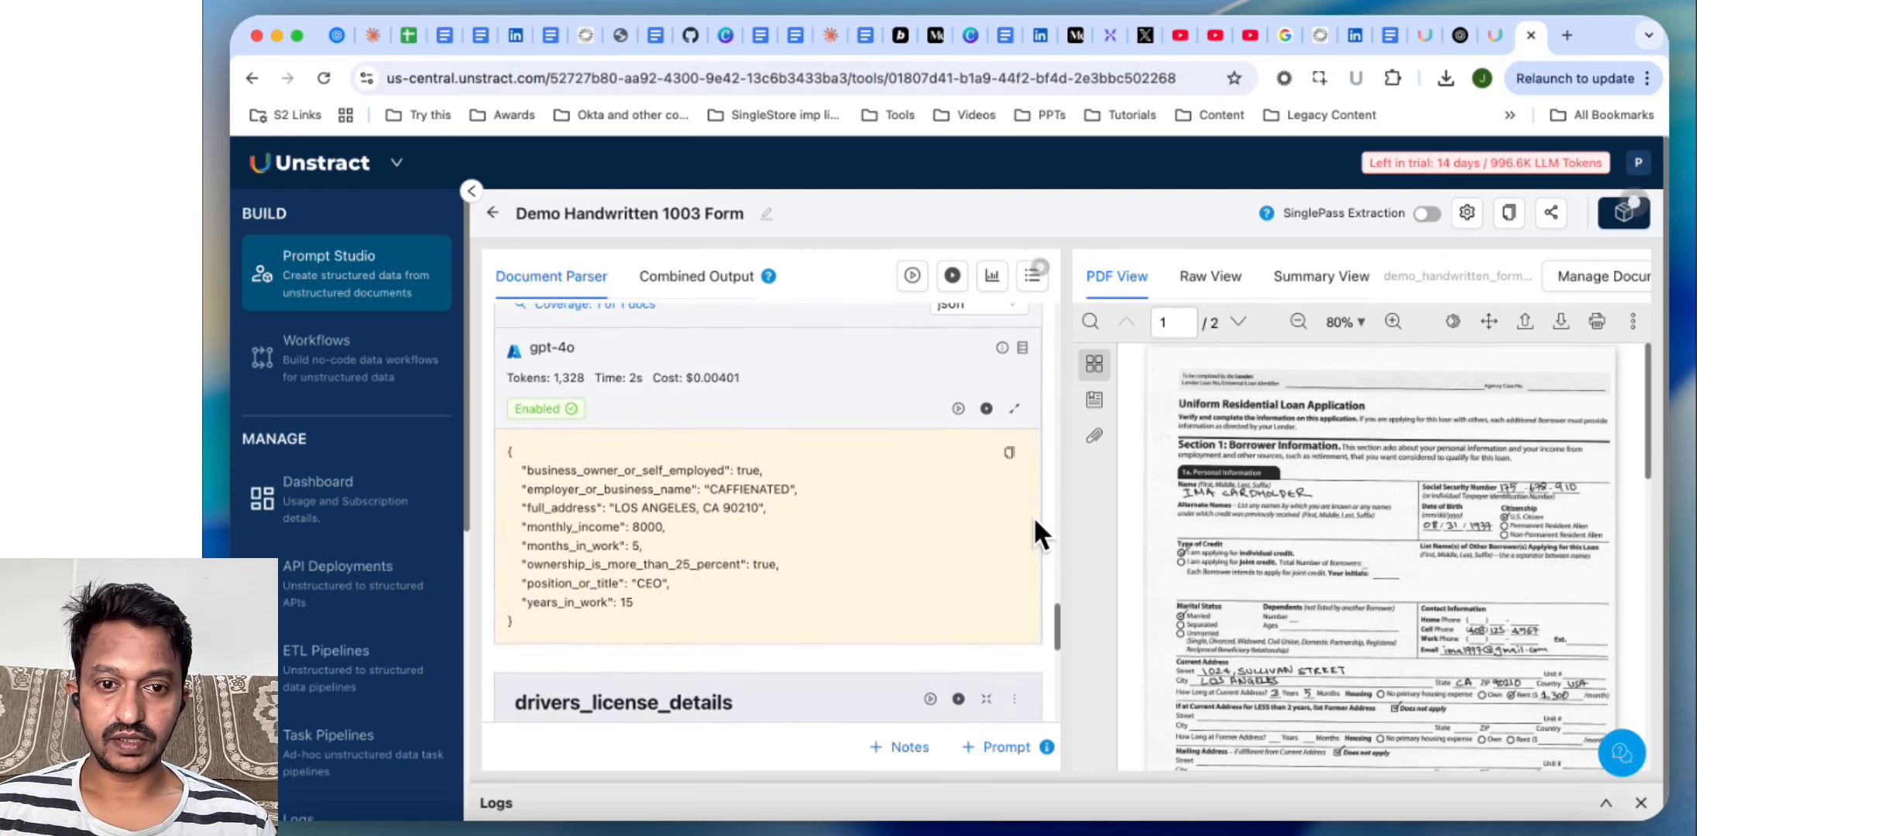
pyautogui.scroll(-7, 1041, 522)
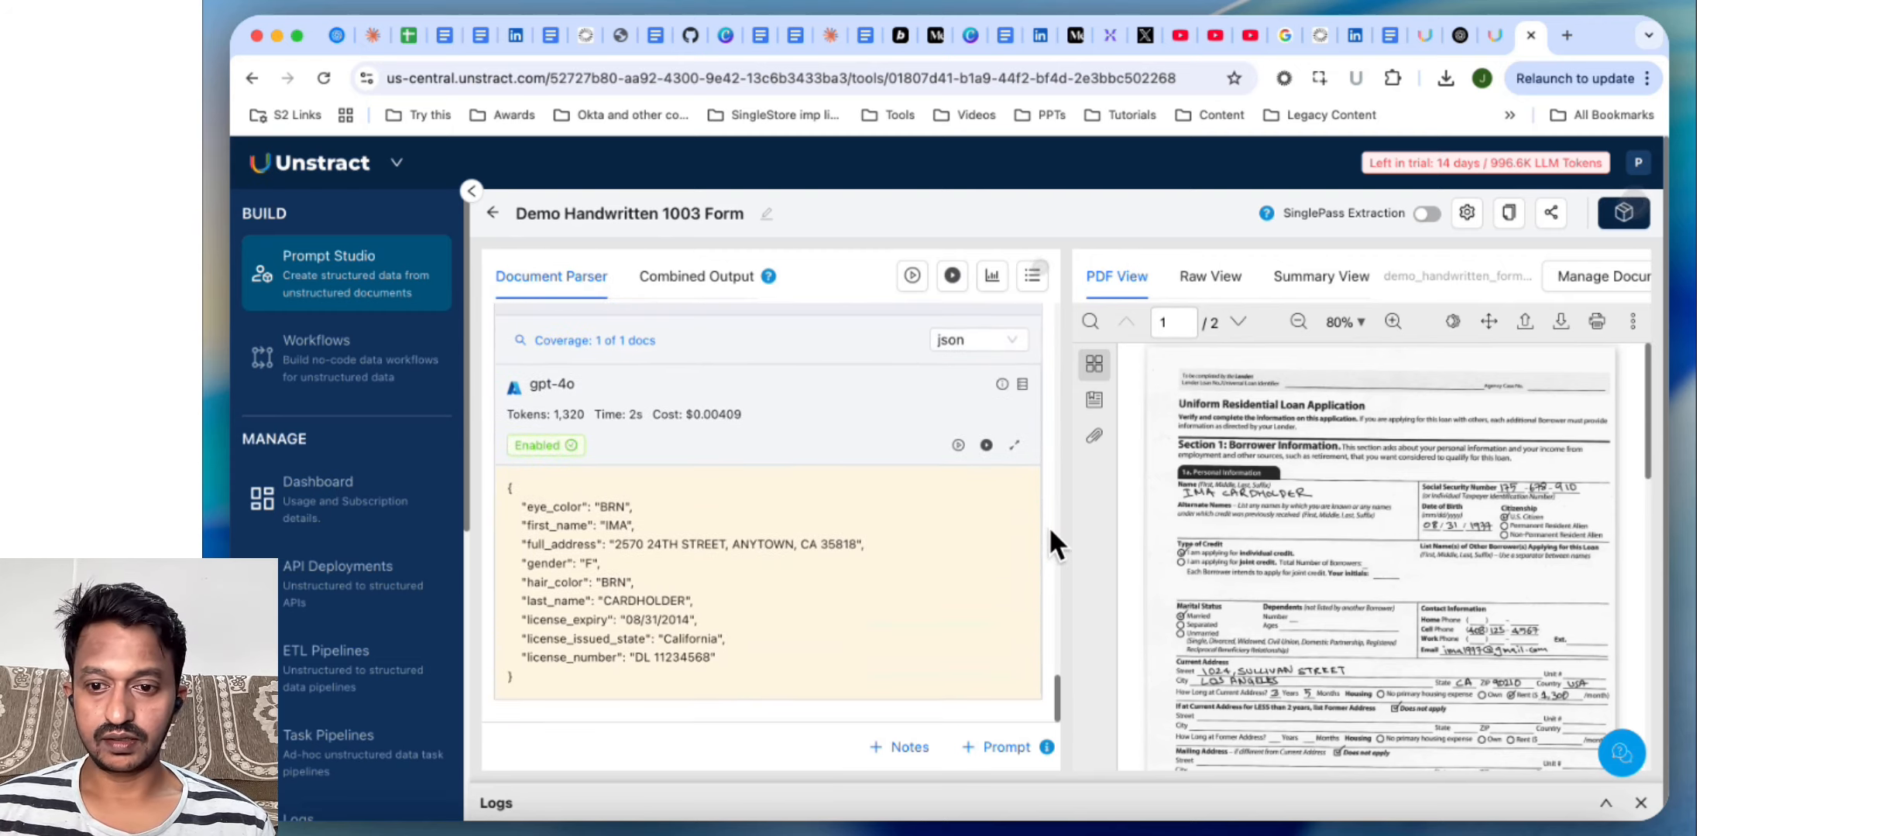
# - Review all prompts again from applicant_name onward, comparing their instructions with the gpt-4o outputs, token usage, time and cost
pyautogui.scroll(15, 1049, 526)
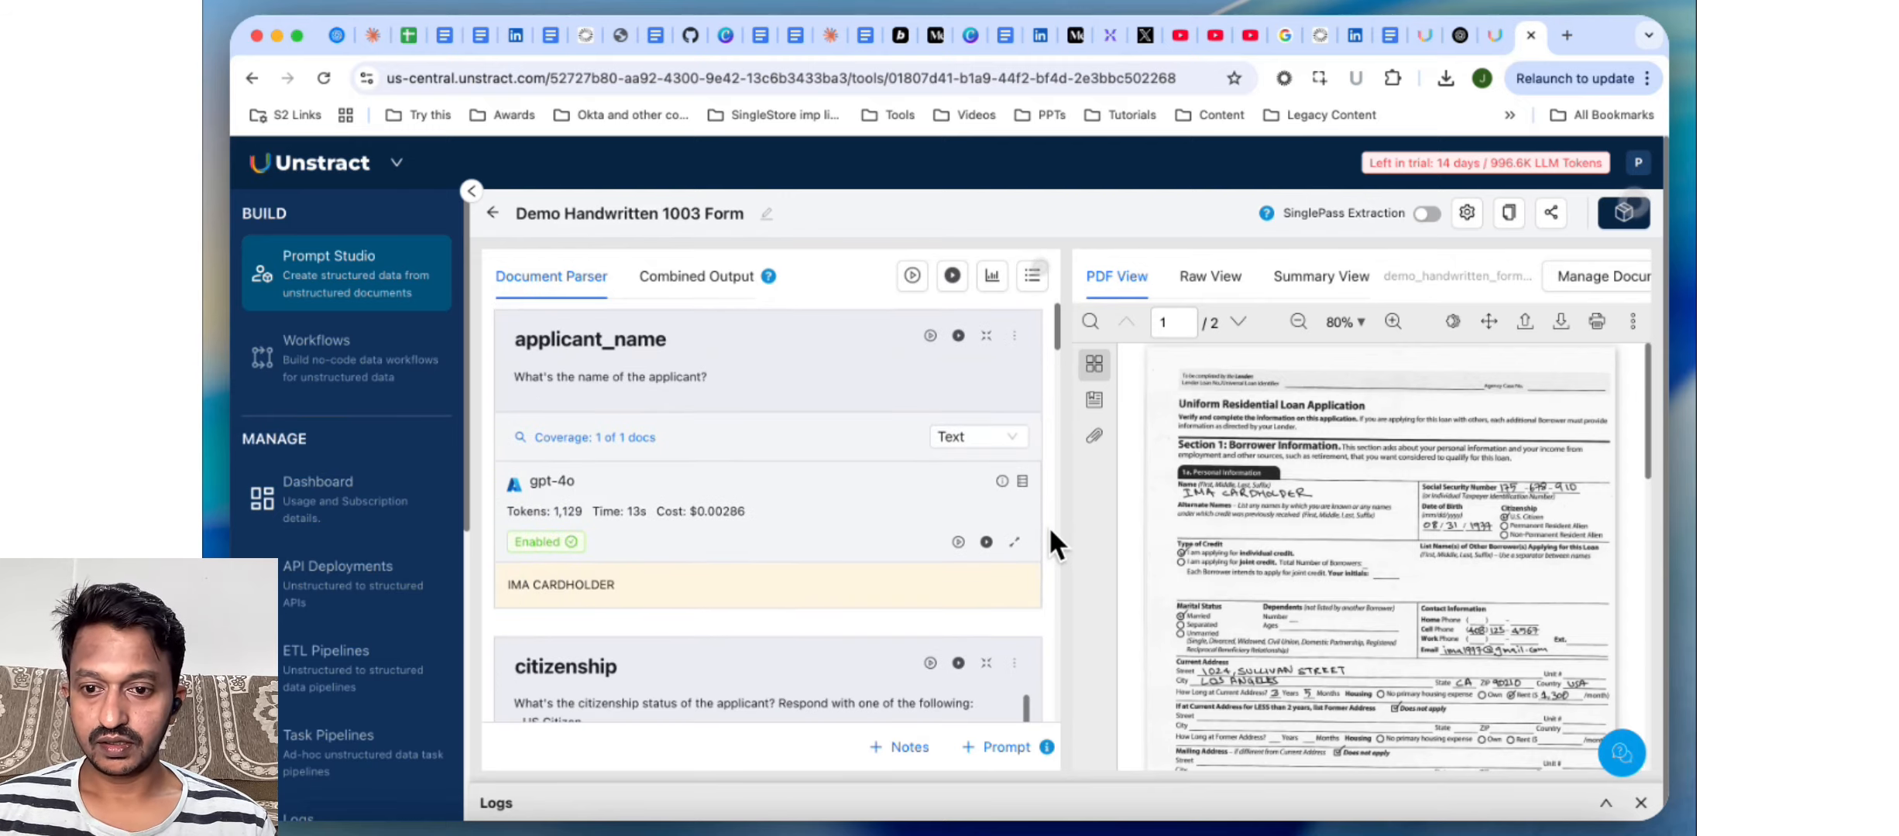
pyautogui.scroll(-5, 553, 546)
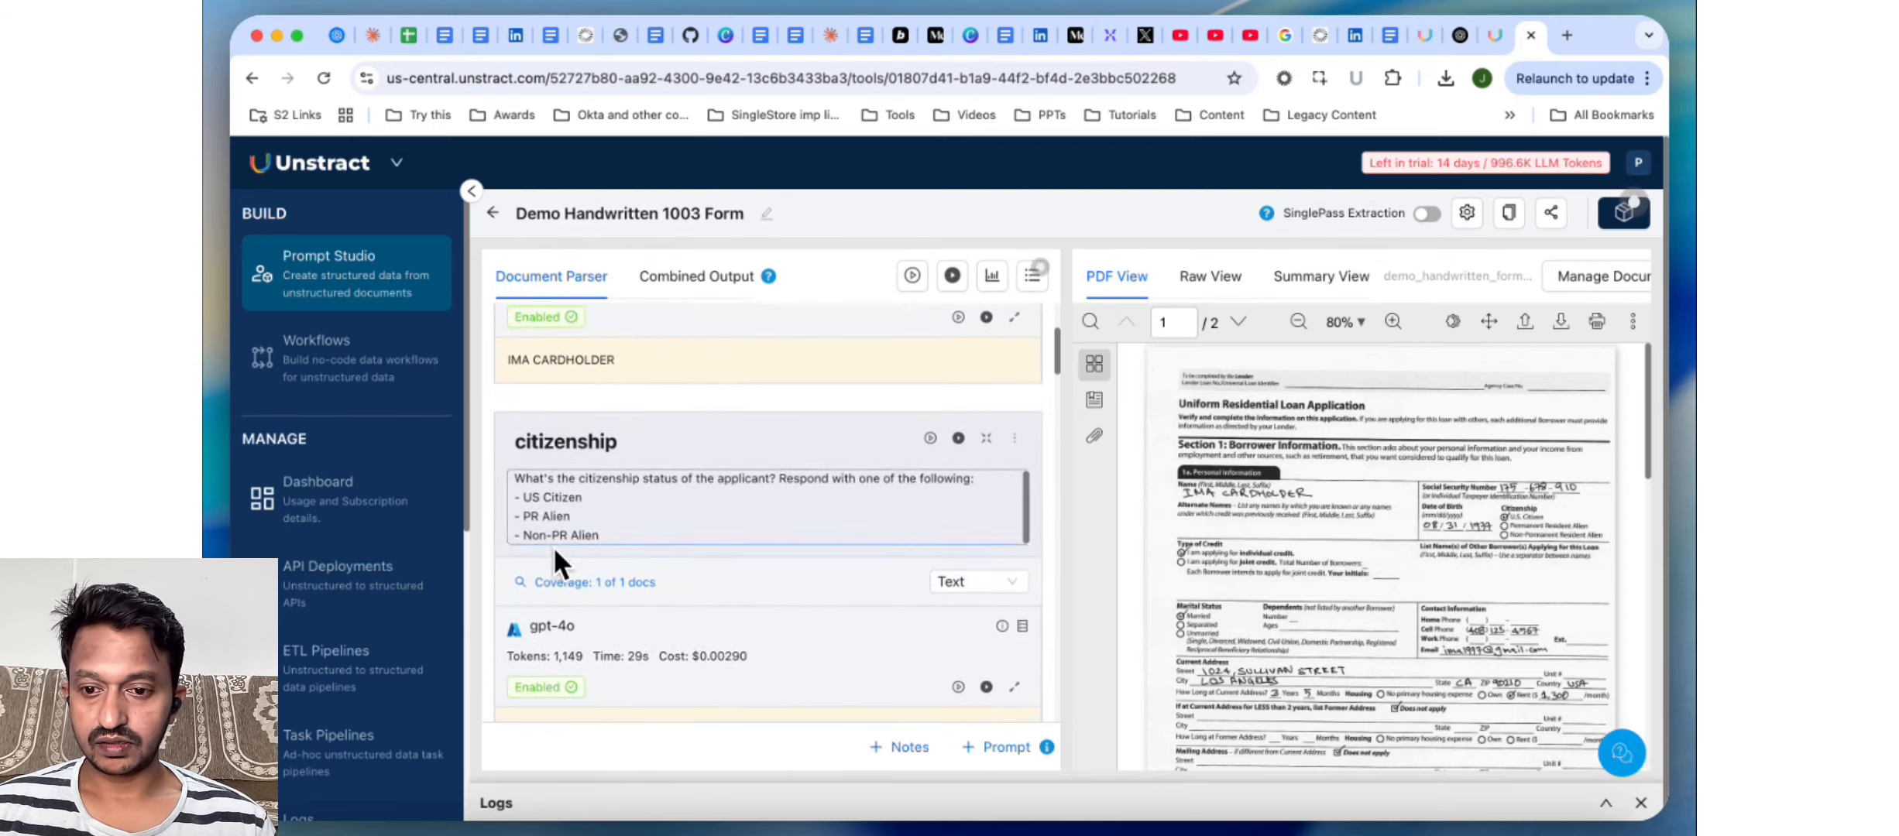
pyautogui.scroll(-3, 545, 480)
pyautogui.scroll(-3, 546, 493)
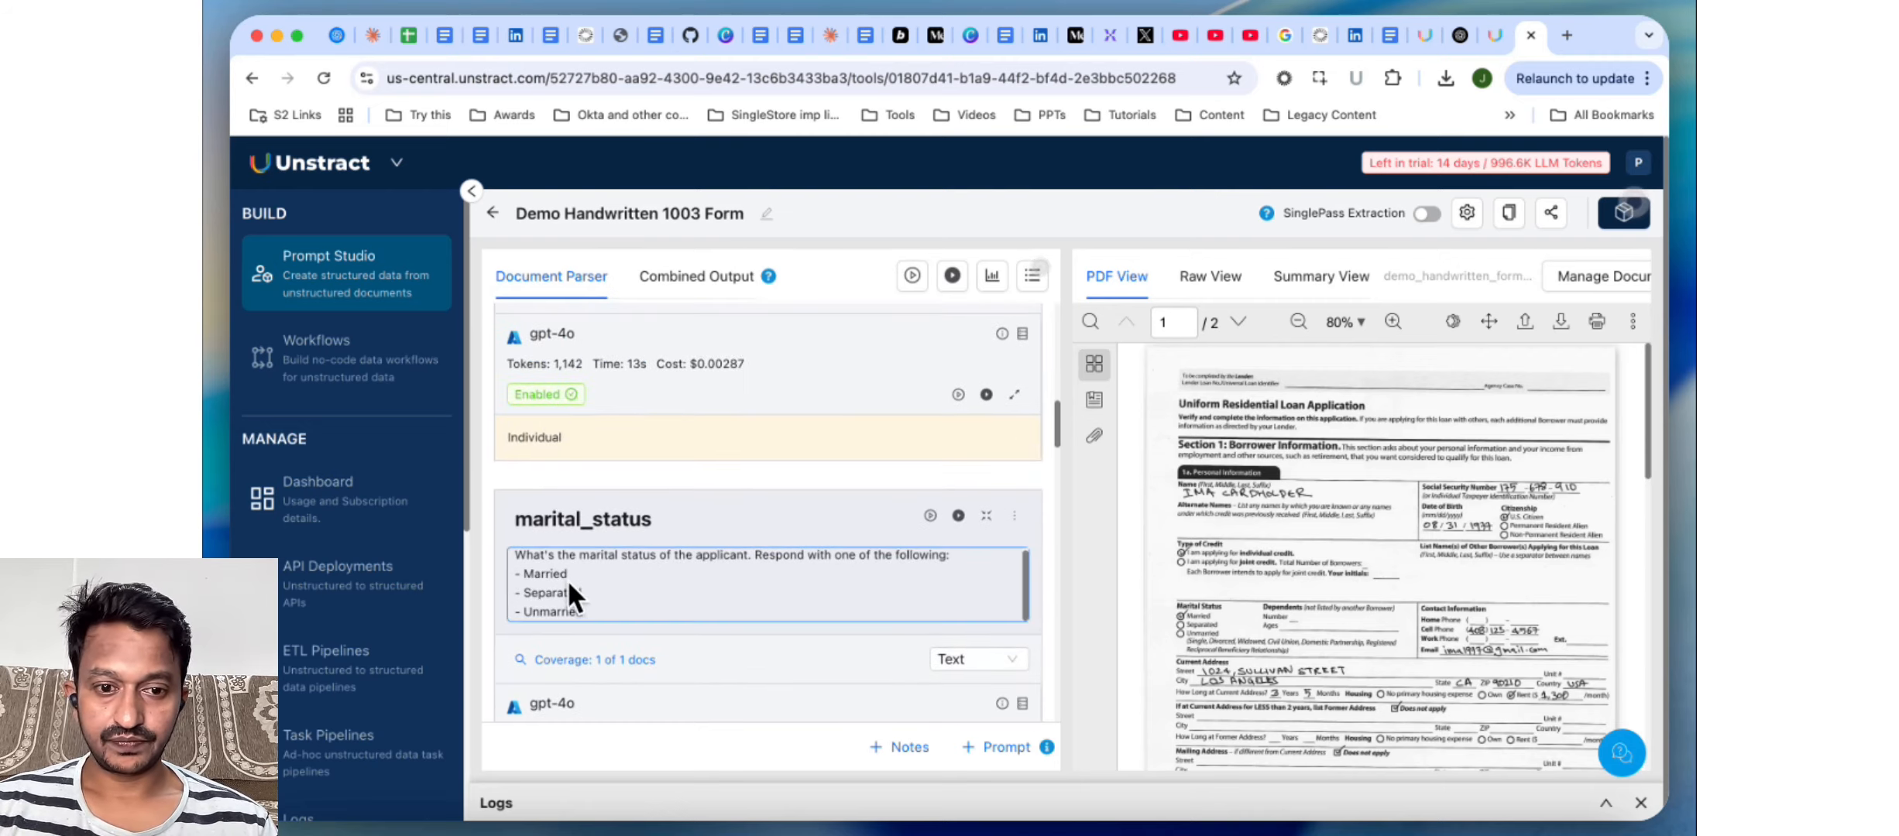
pyautogui.scroll(-4, 841, 512)
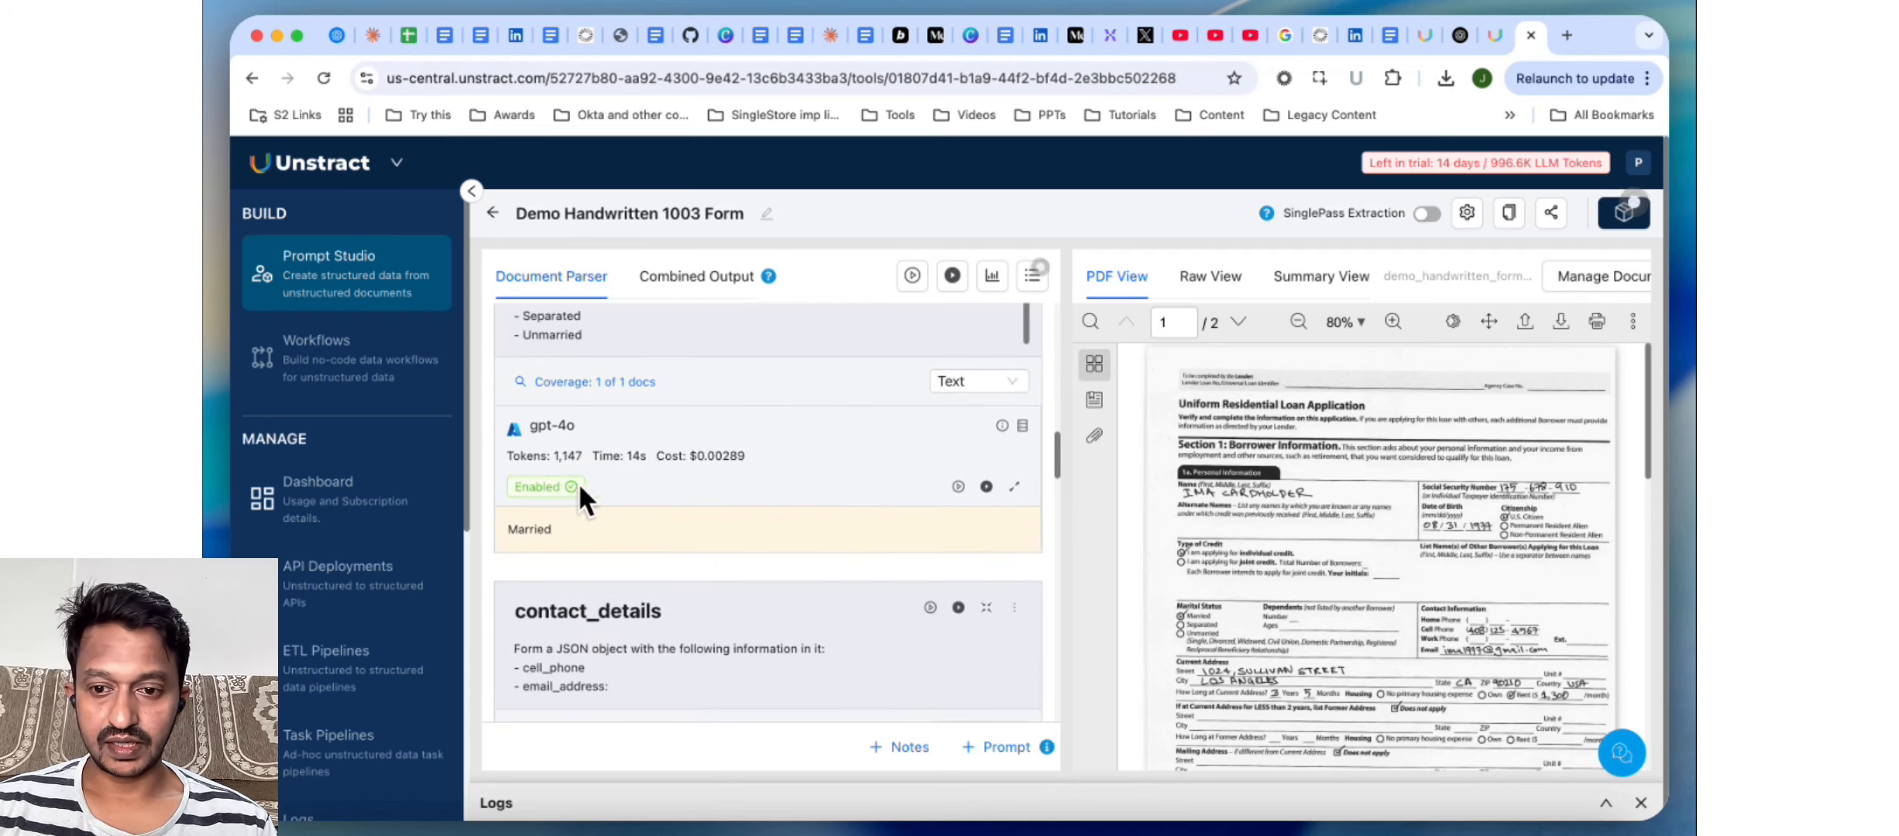
pyautogui.scroll(-5, 611, 542)
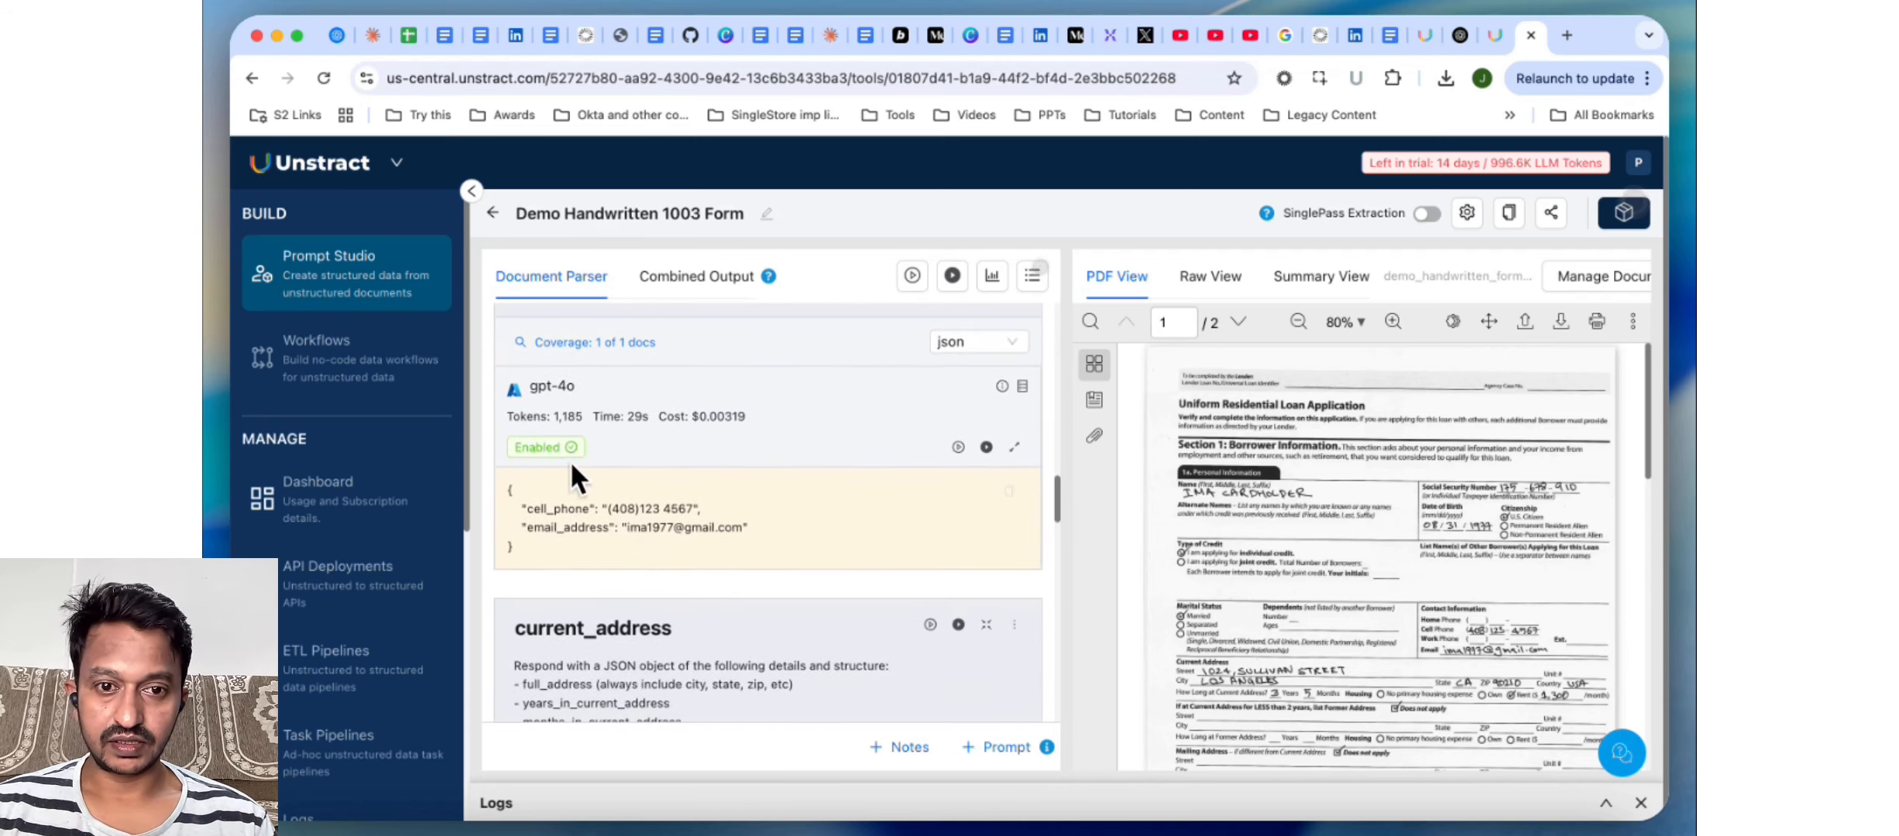
pyautogui.scroll(-3, 596, 542)
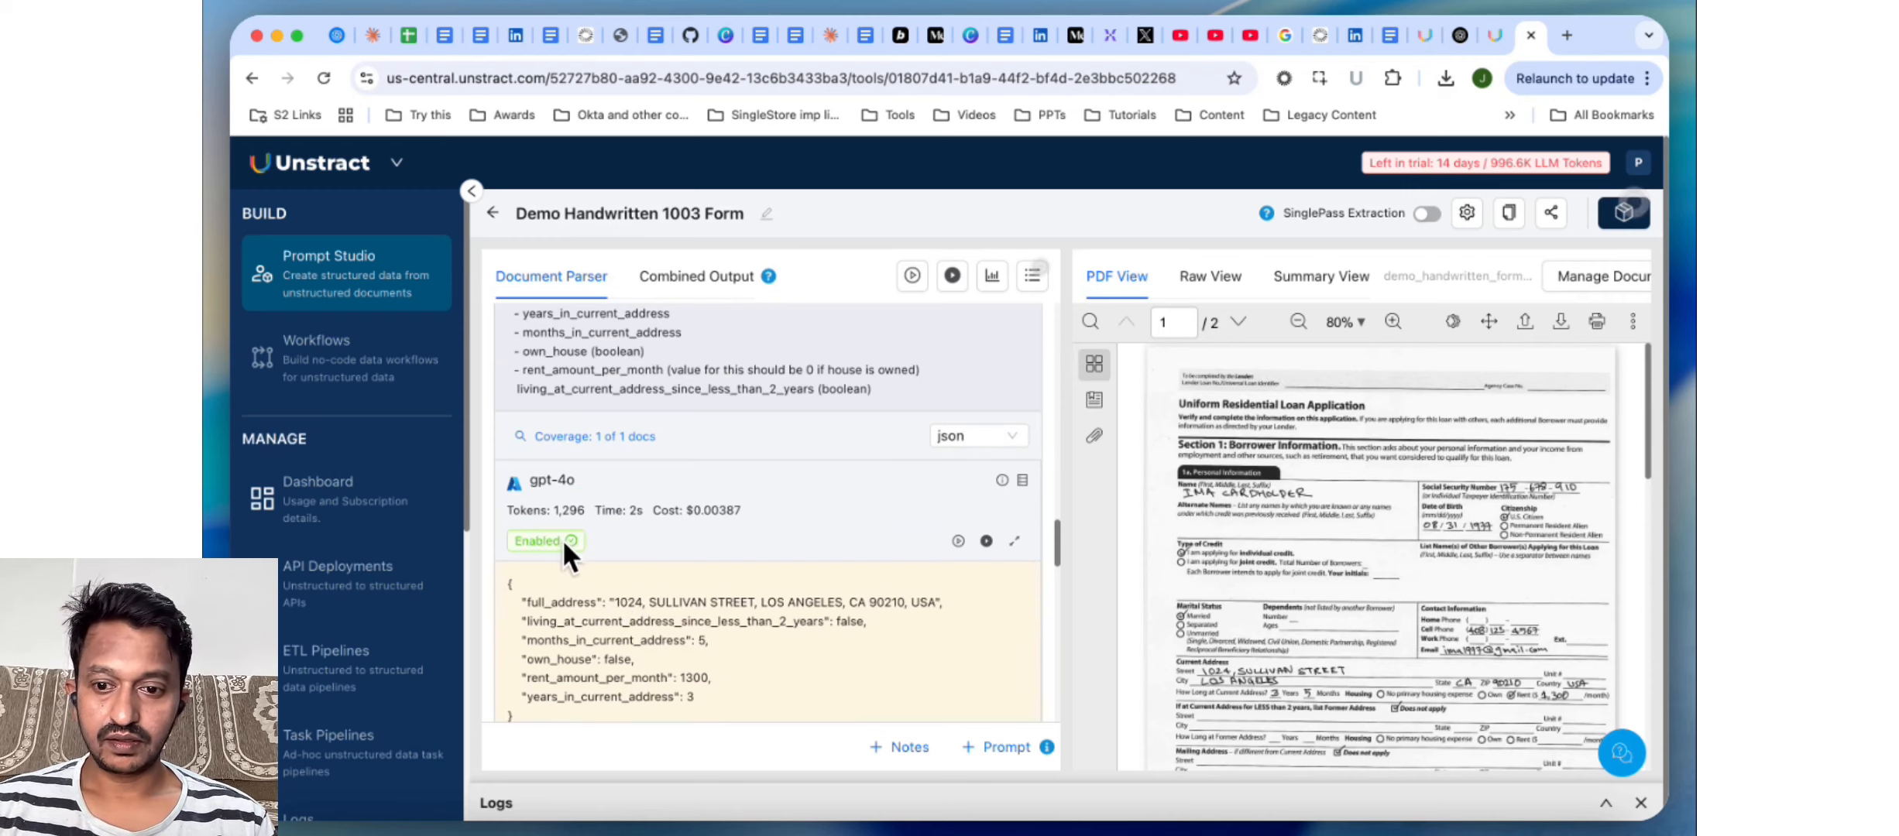
pyautogui.scroll(-5, 611, 554)
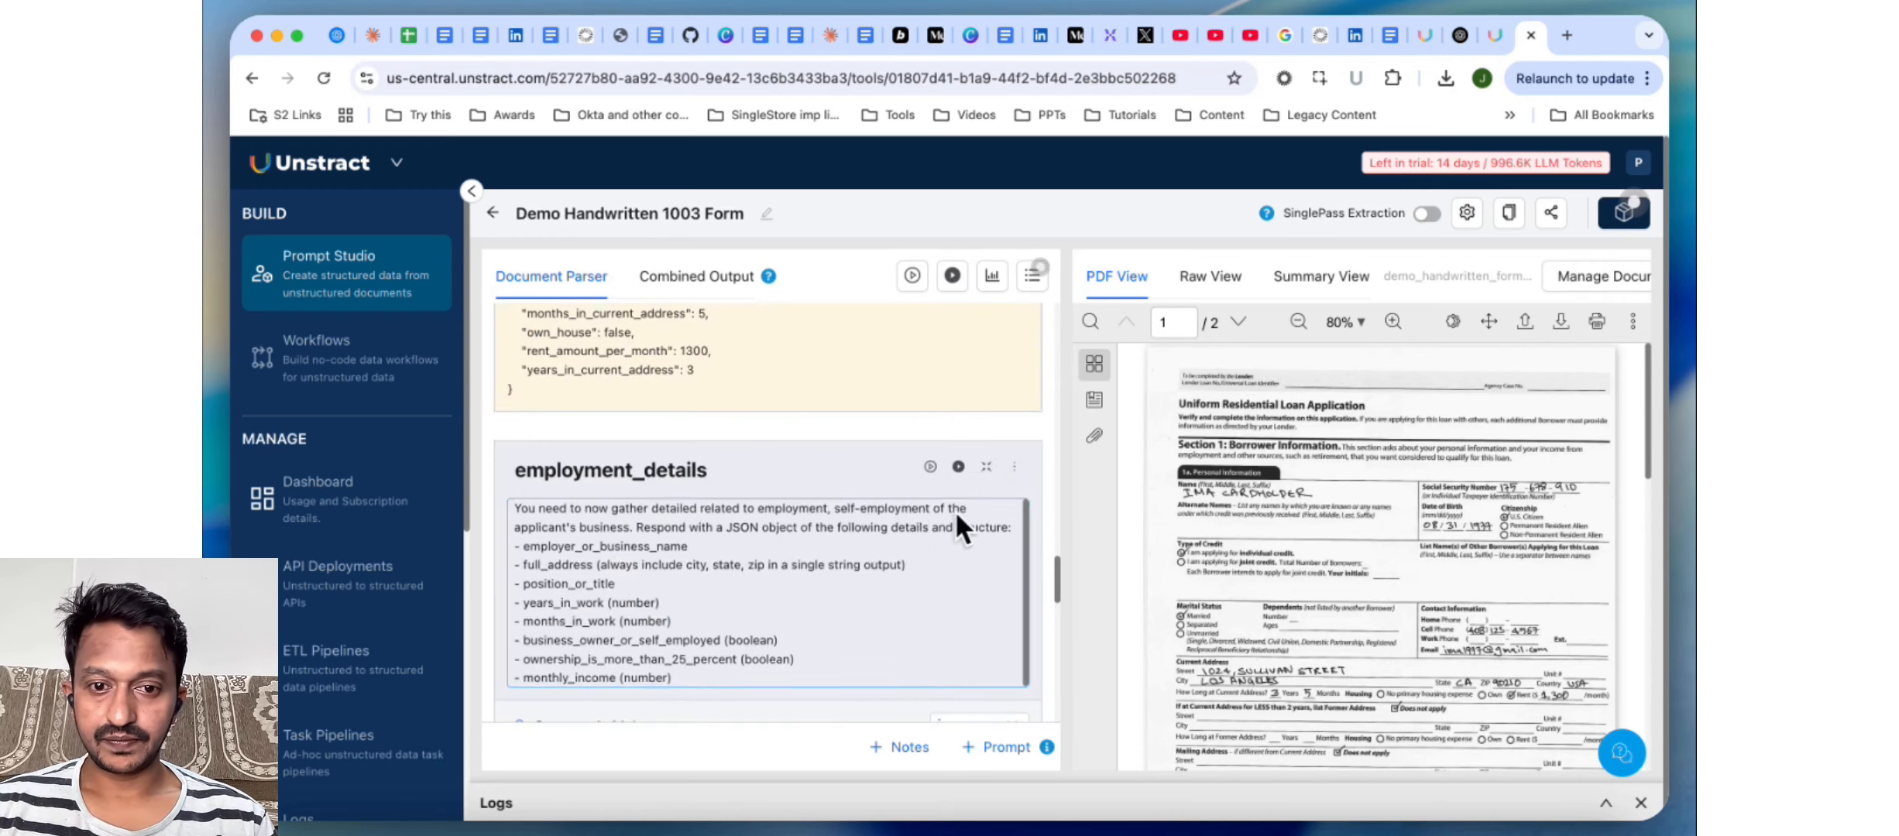
pyautogui.scroll(-3, 1036, 519)
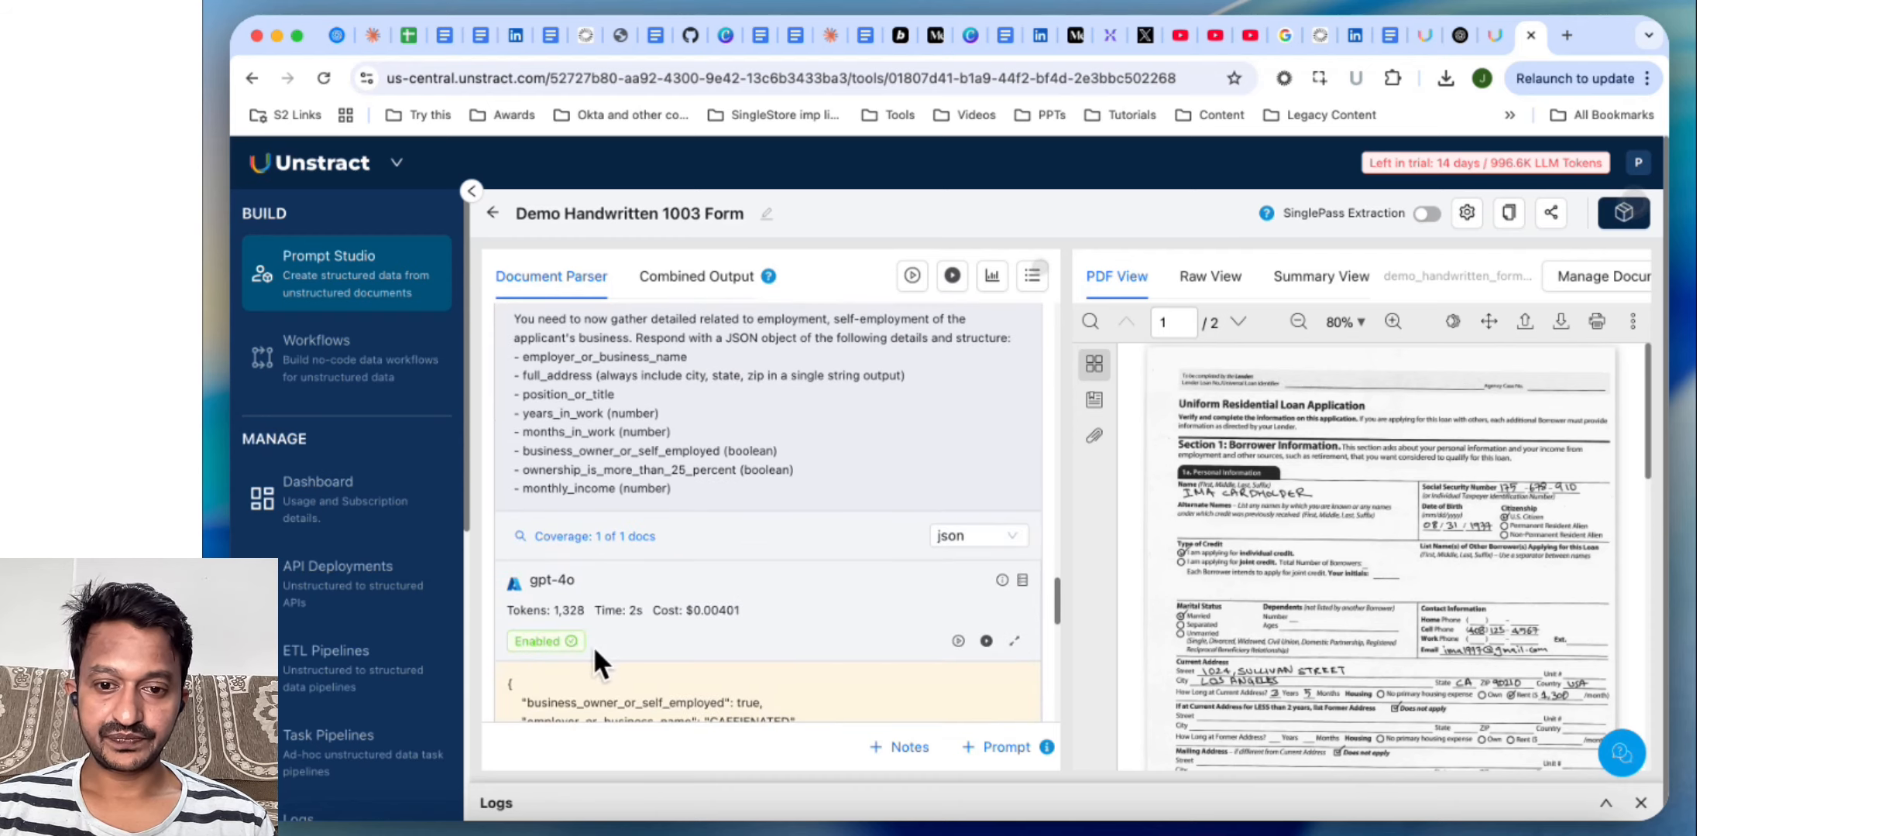
pyautogui.scroll(-5, 565, 641)
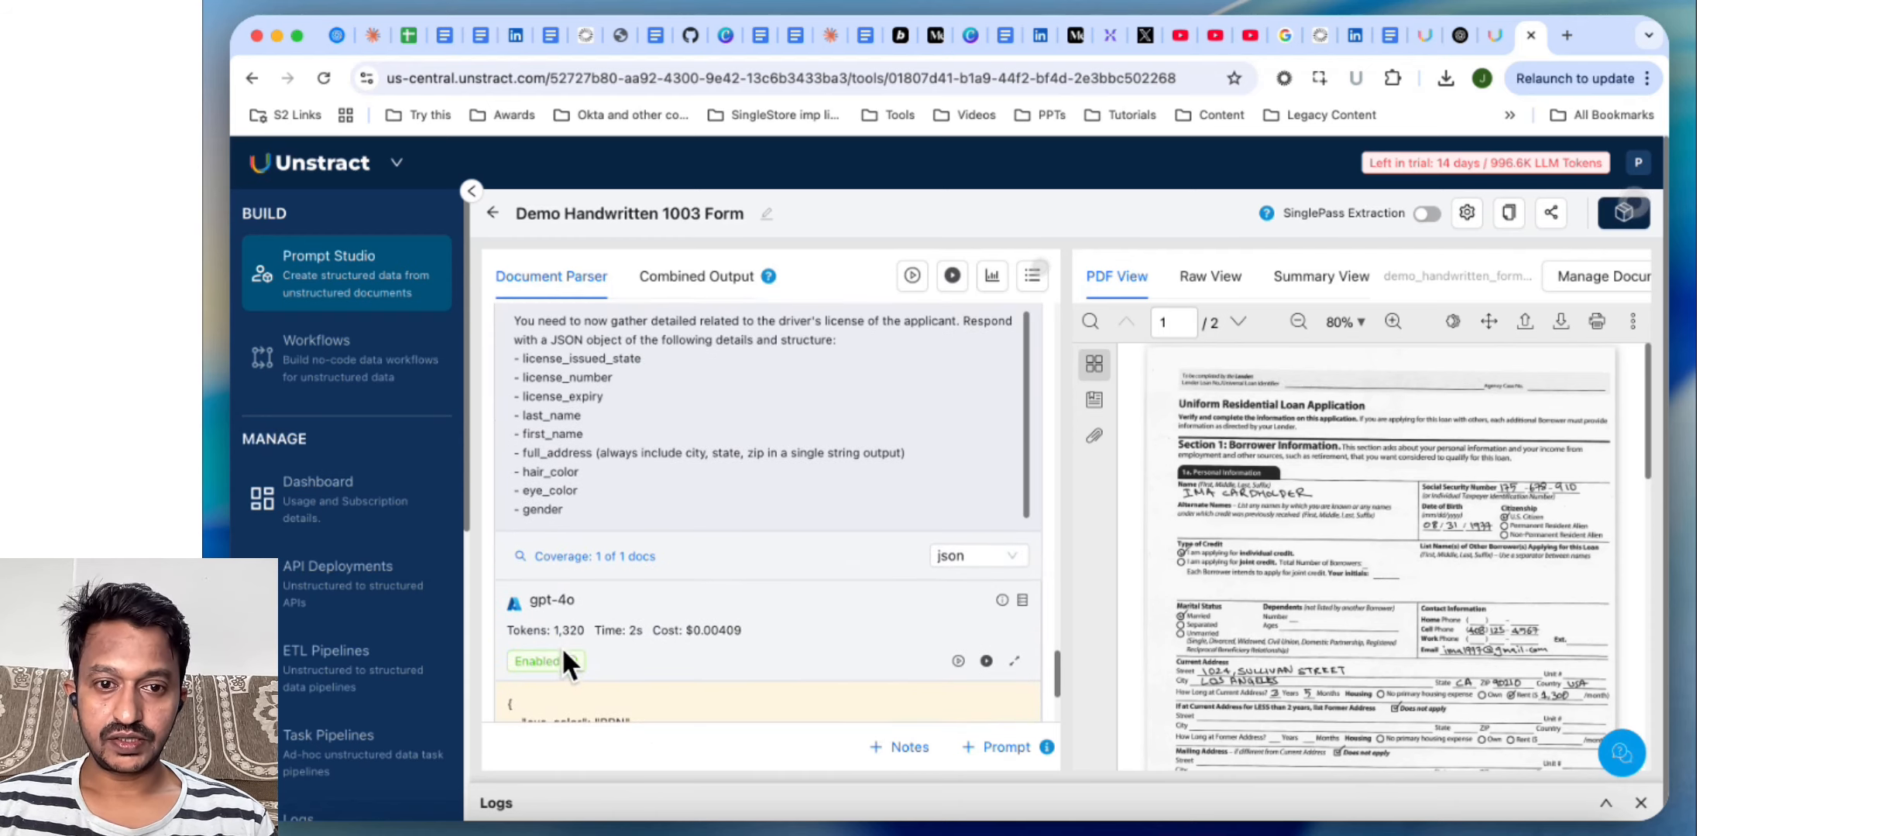
pyautogui.scroll(-10, 558, 658)
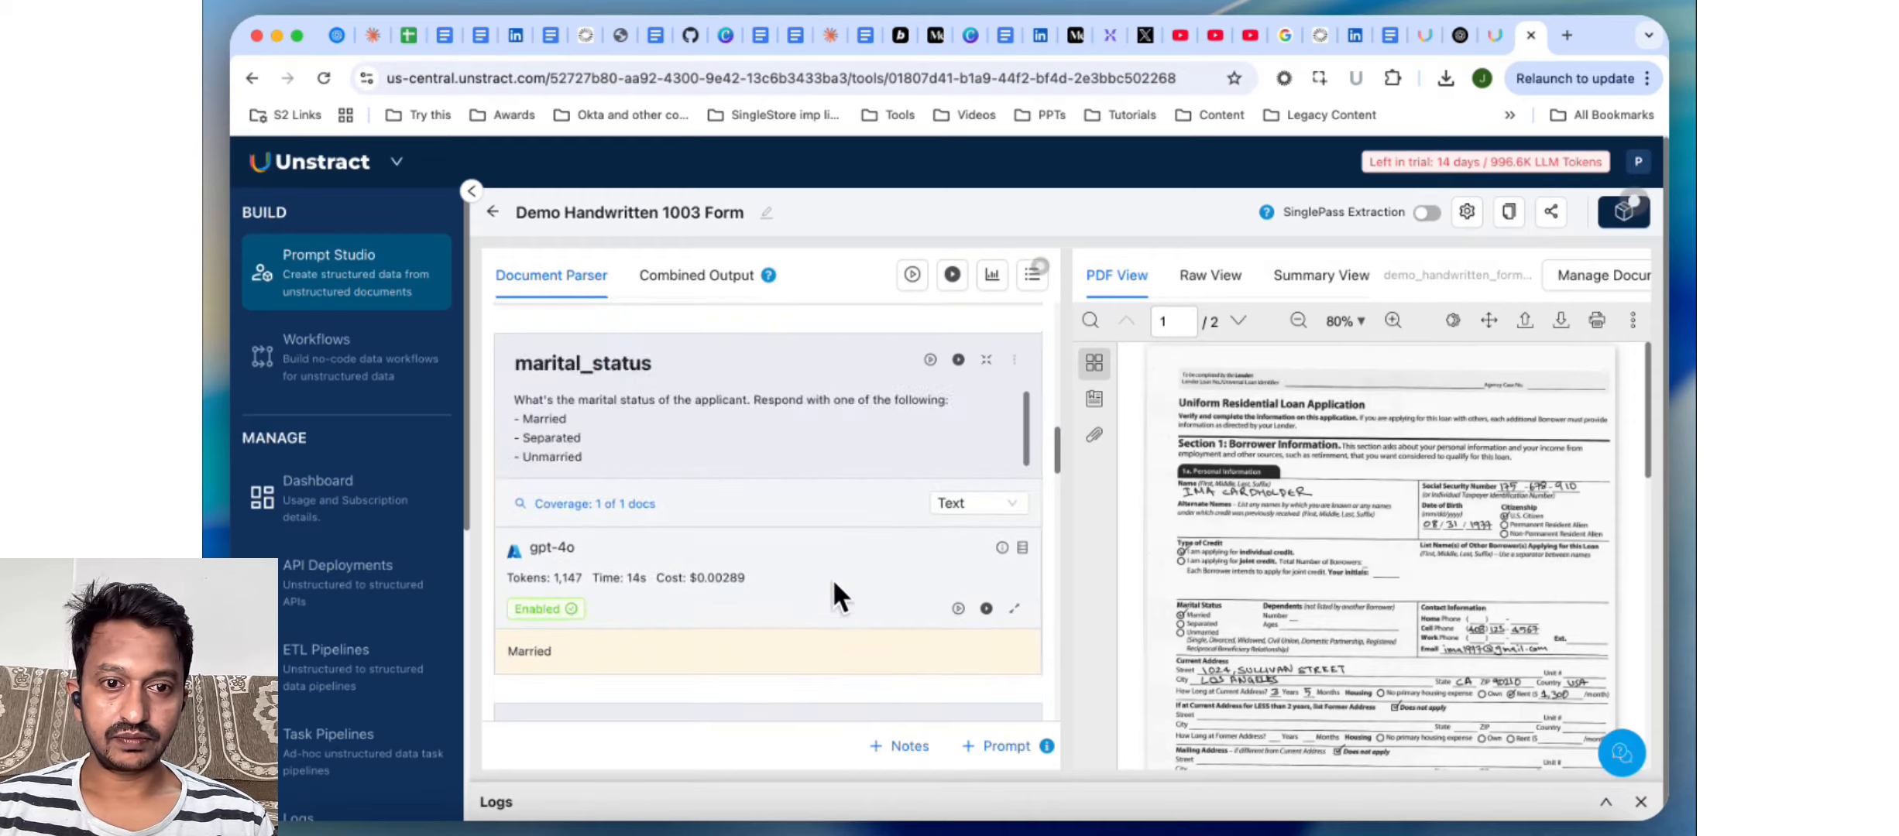
# - Open the Output Analyzer for demo_handwritten_form.pdf and read through the complete extracted JSON beside the document
pyautogui.scroll(15, 832, 581)
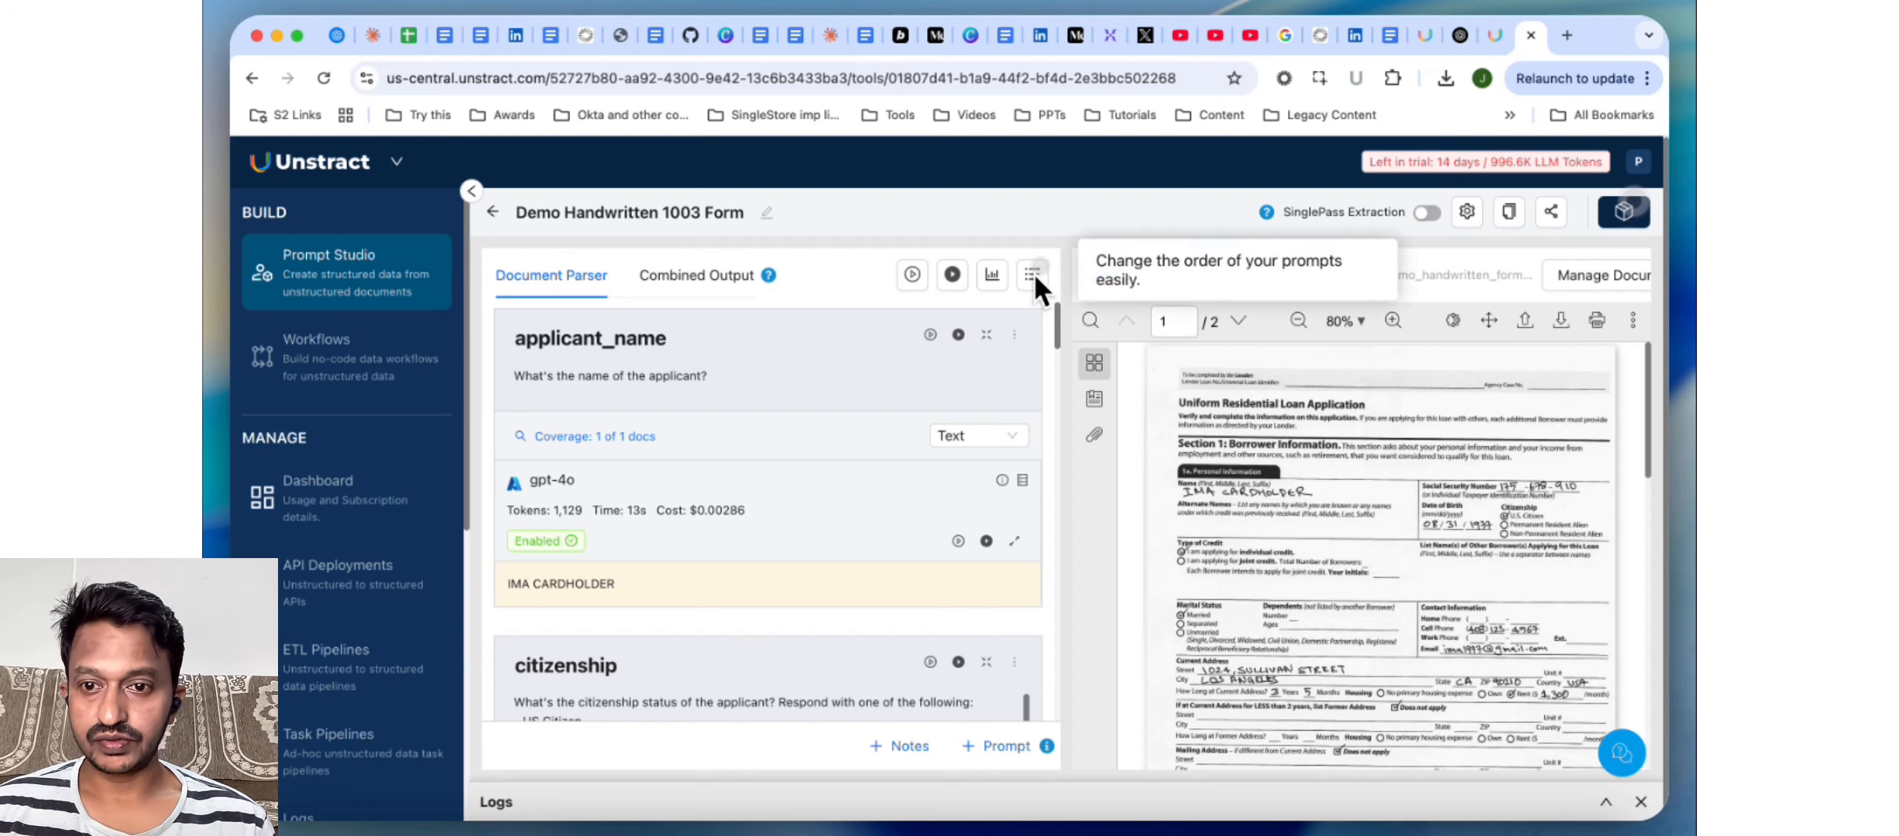
pyautogui.click(990, 280)
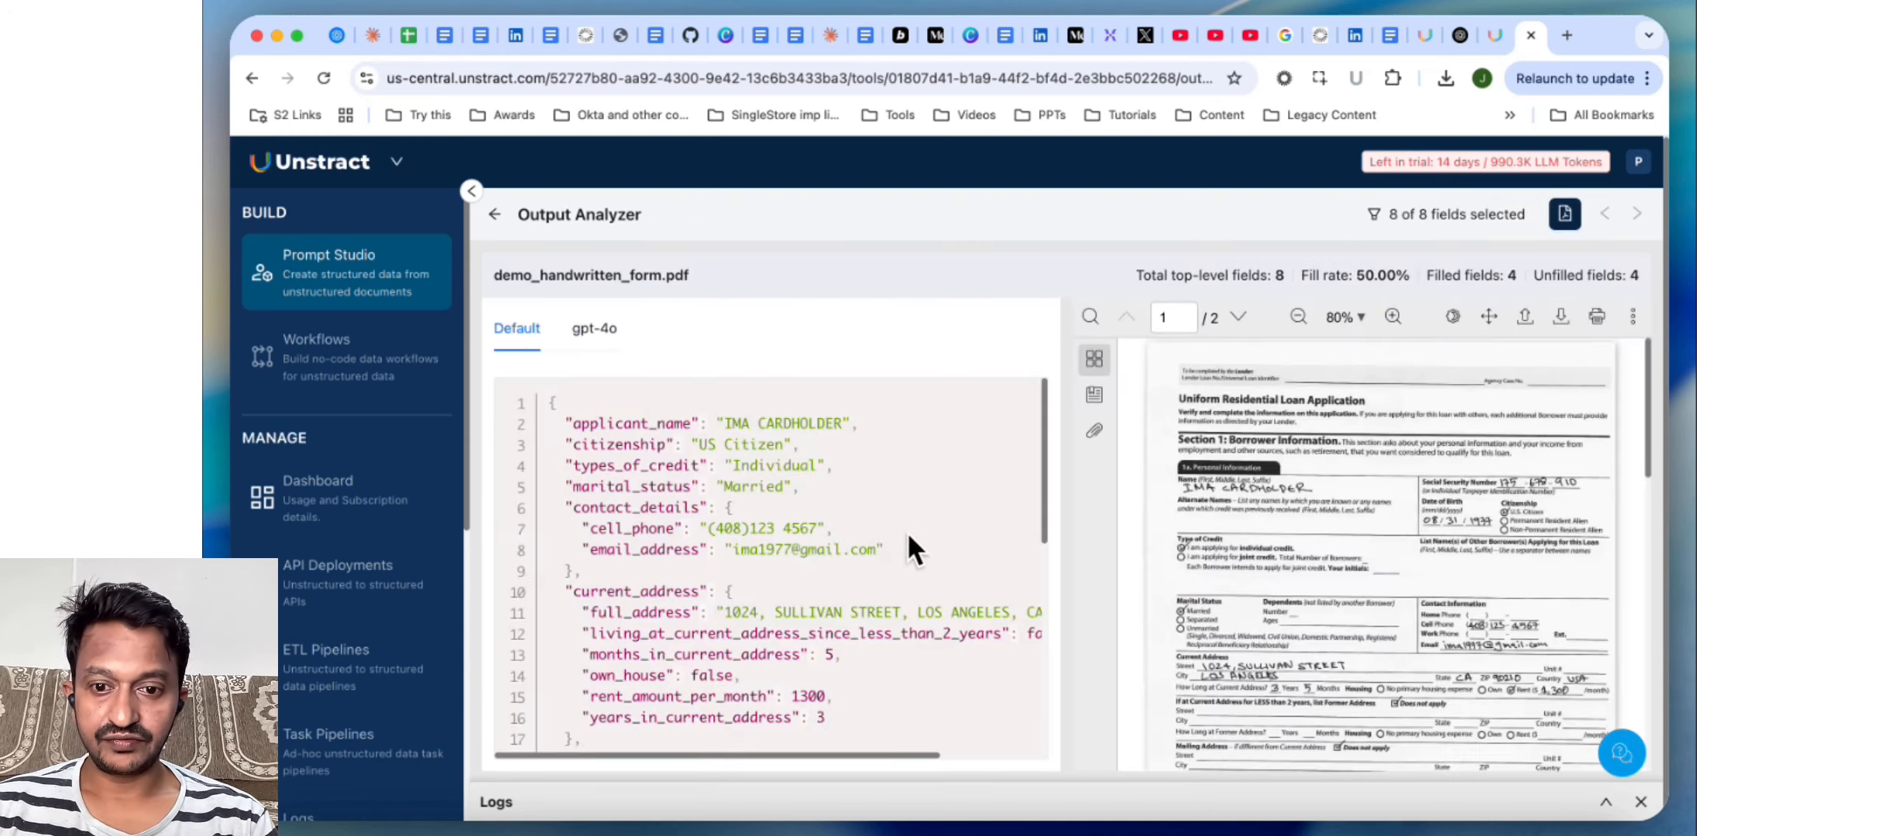
pyautogui.scroll(-3, 928, 594)
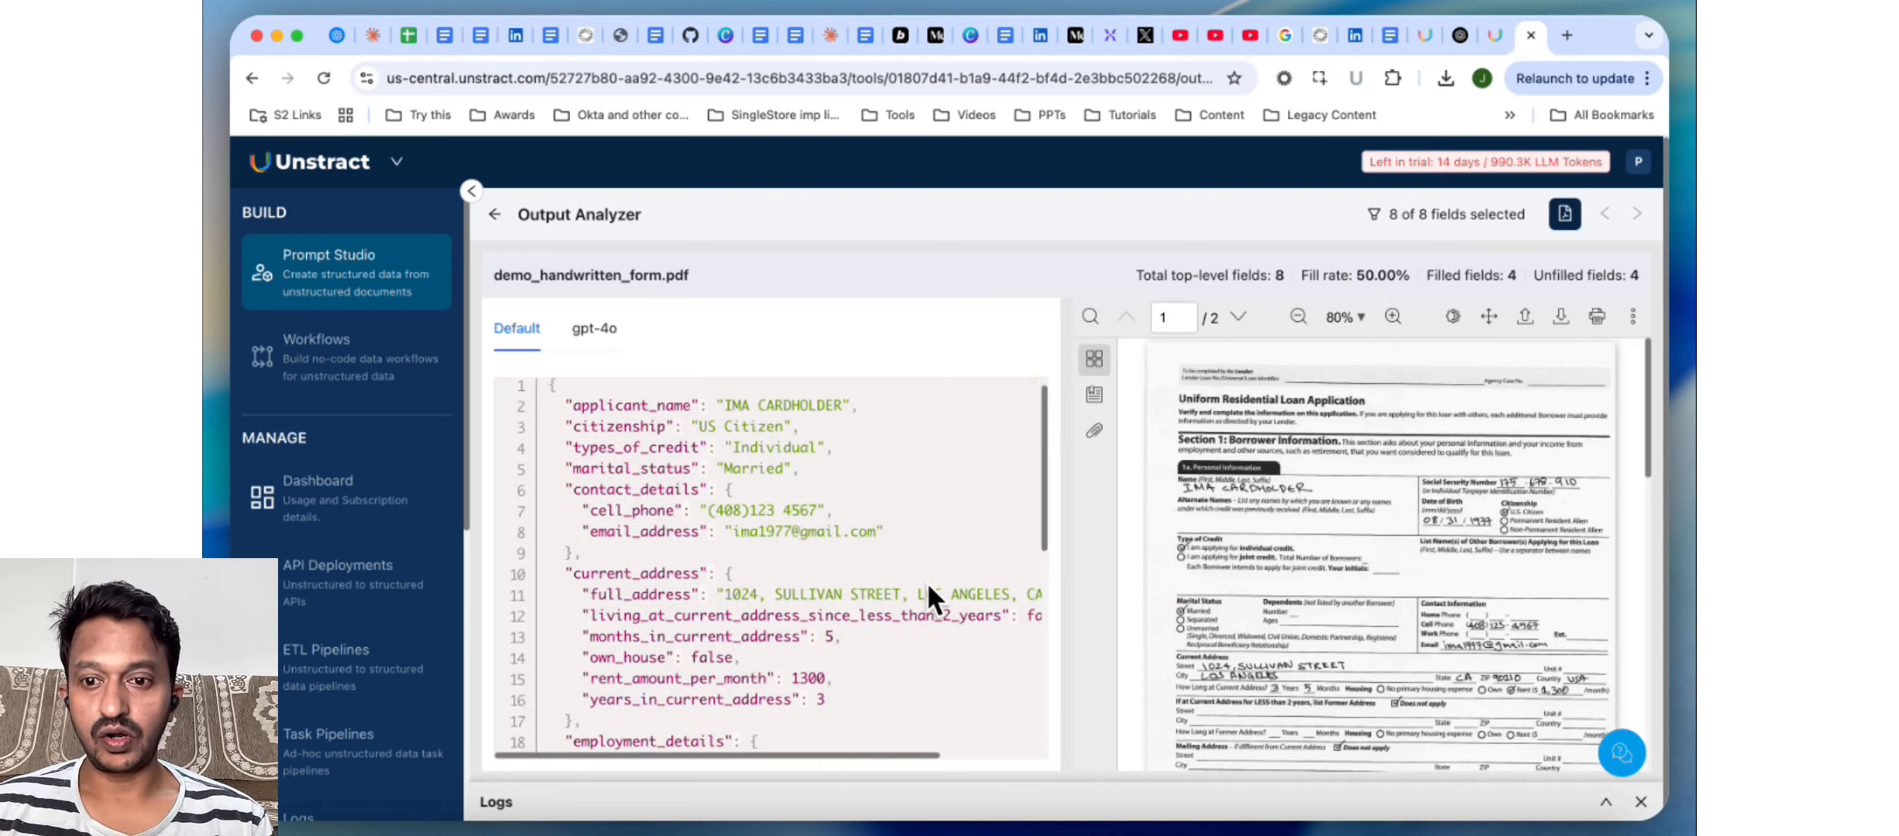
pyautogui.scroll(-5, 928, 590)
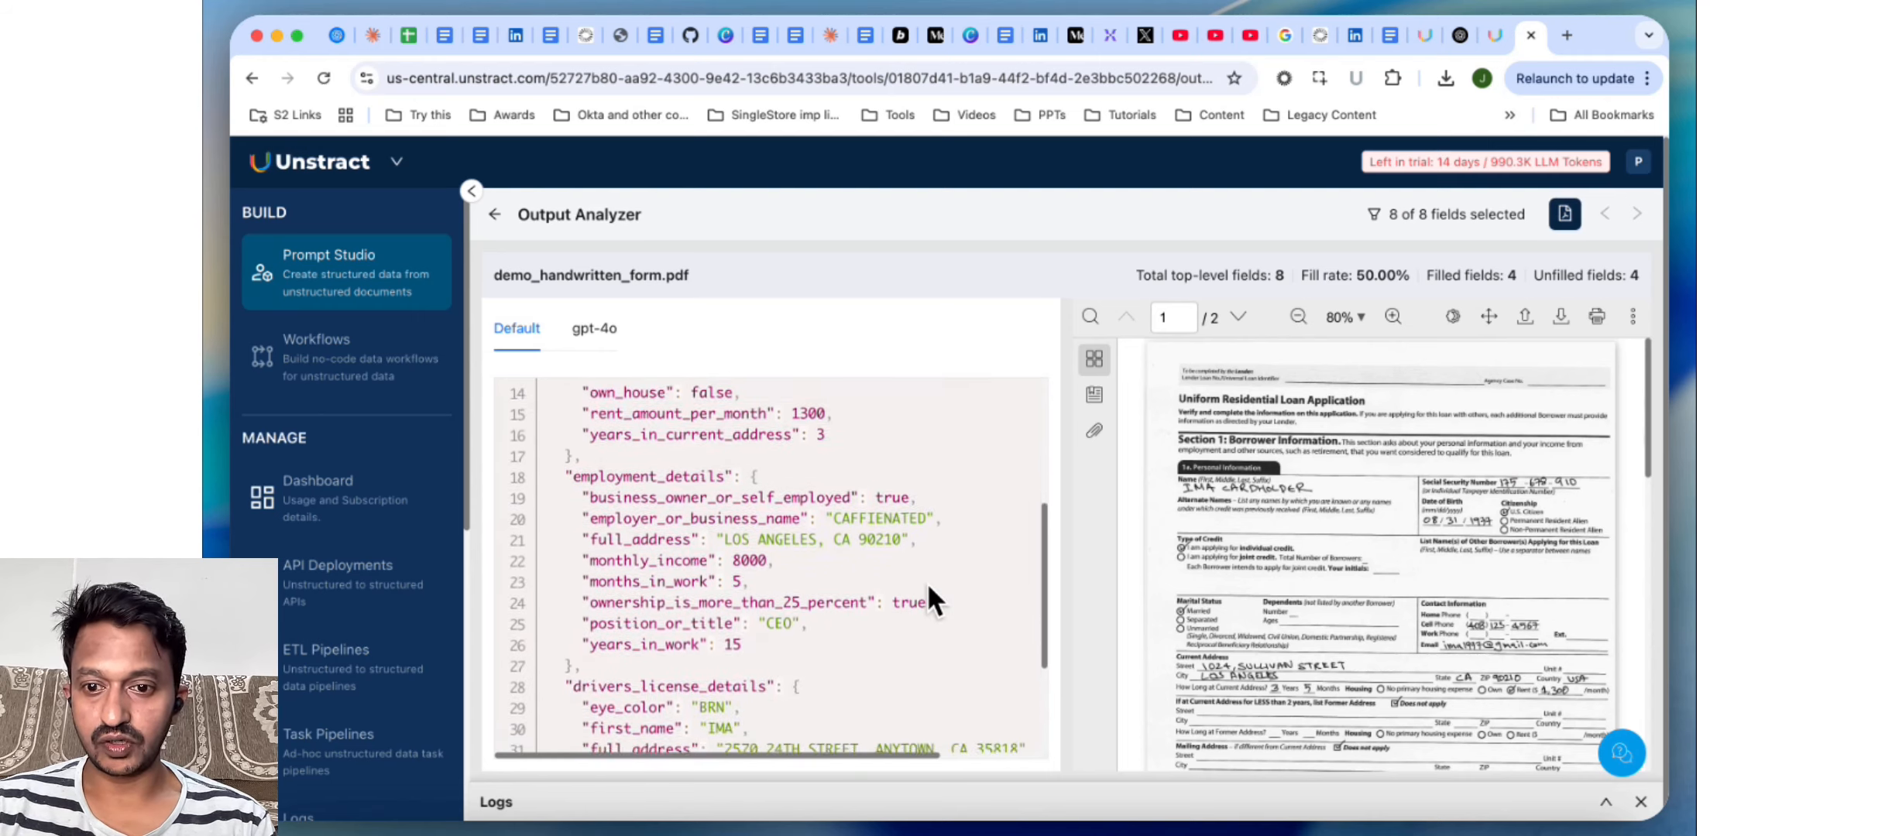
pyautogui.scroll(-2, 929, 590)
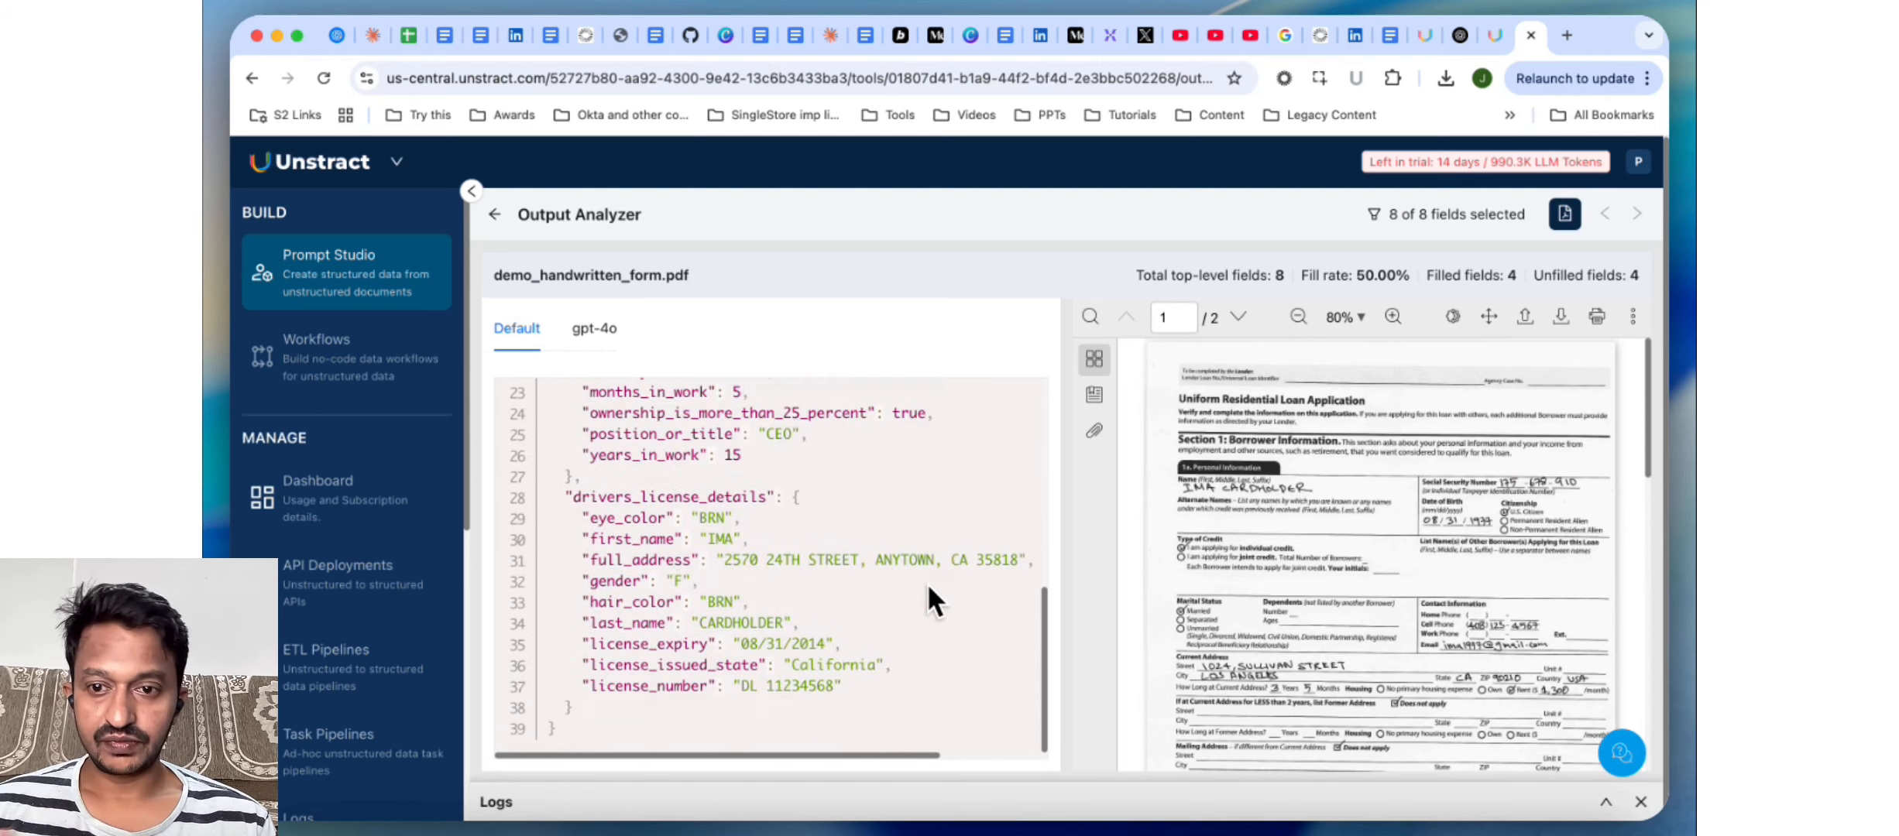
pyautogui.scroll(3, 928, 590)
pyautogui.scroll(8, 927, 585)
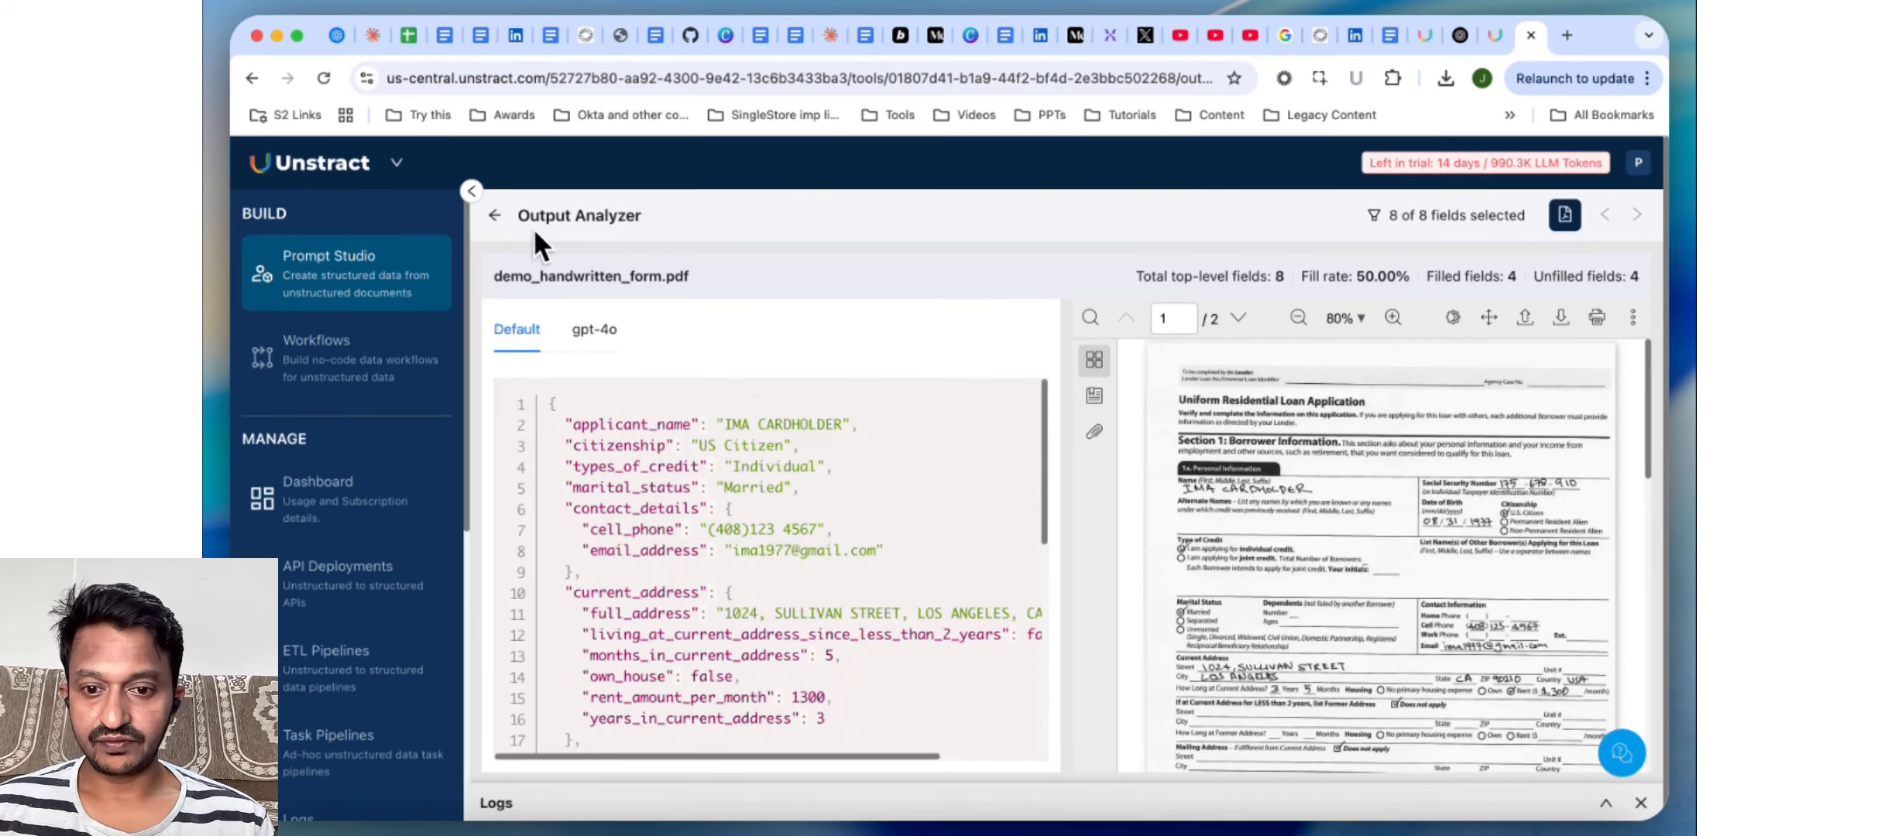
# - Review the gpt-4o profile details and output alongside both pages of the handwritten form, and return to the default output
pyautogui.click(594, 330)
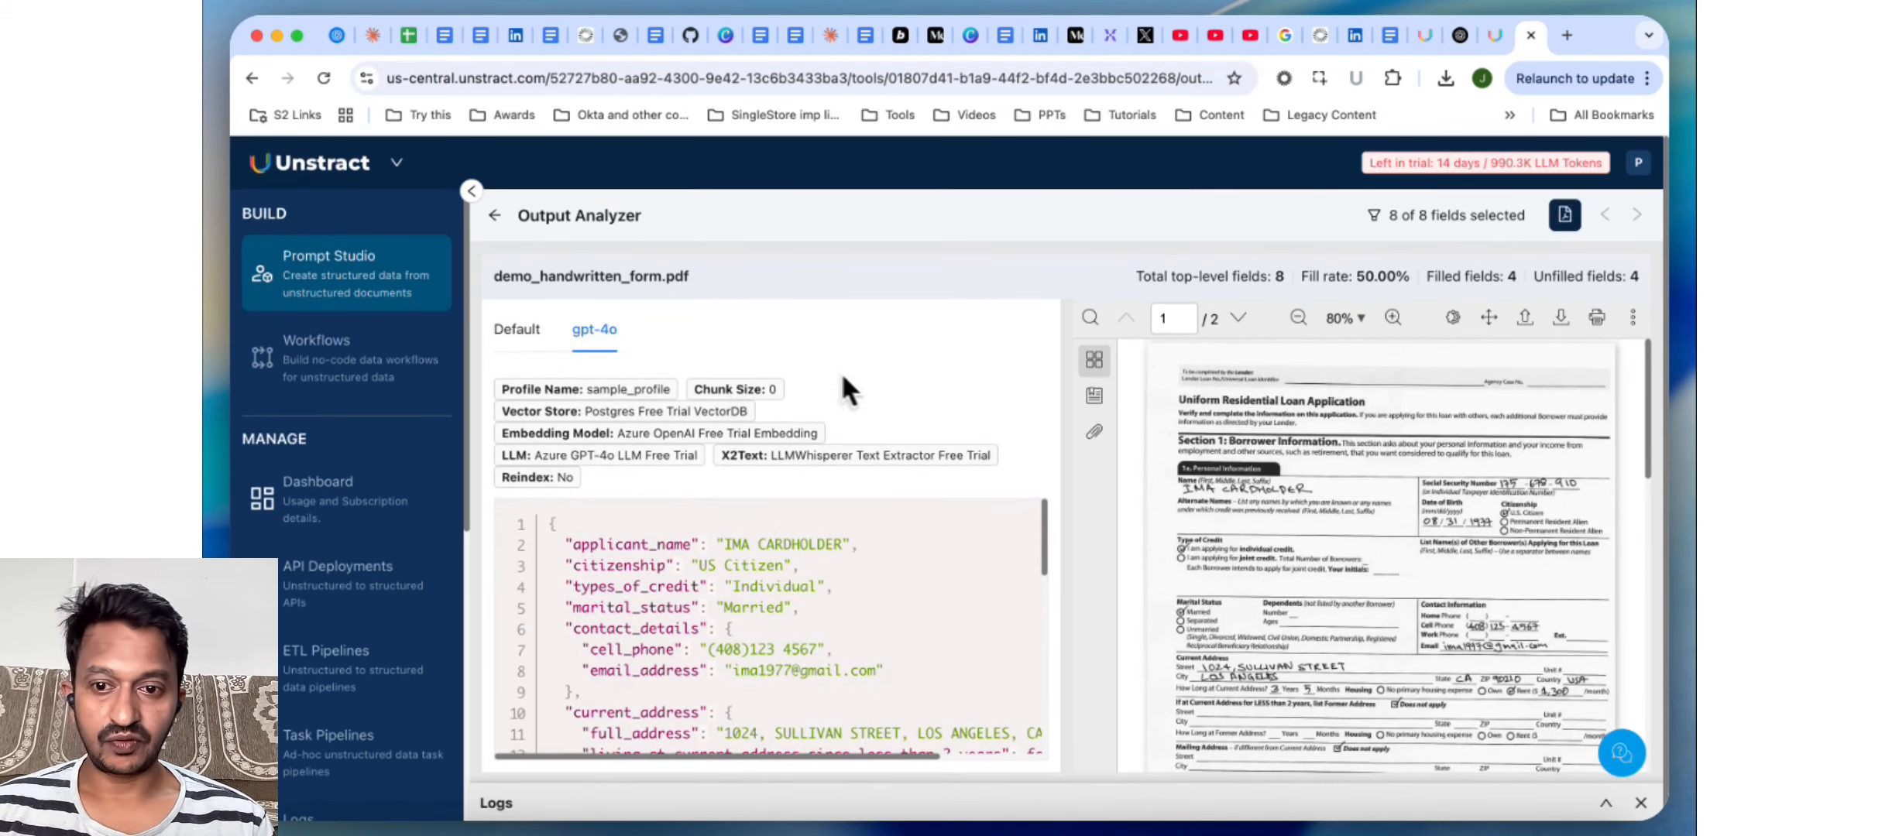
pyautogui.scroll(-10, 1281, 554)
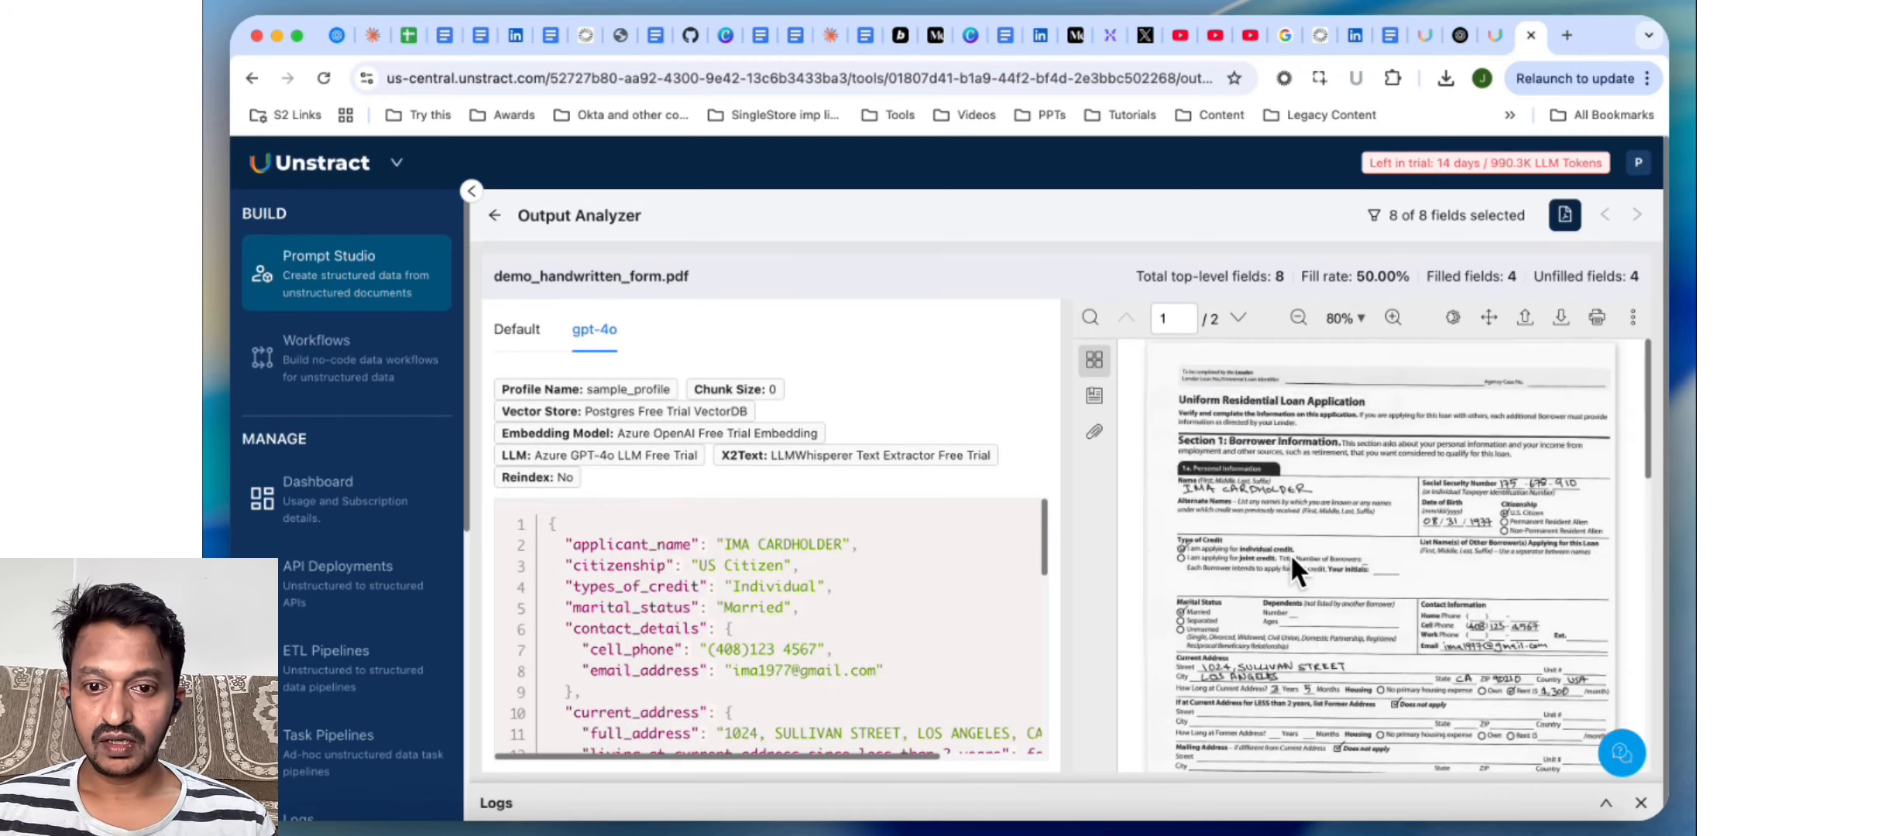
pyautogui.scroll(2, 1292, 556)
pyautogui.scroll(-2, 1294, 556)
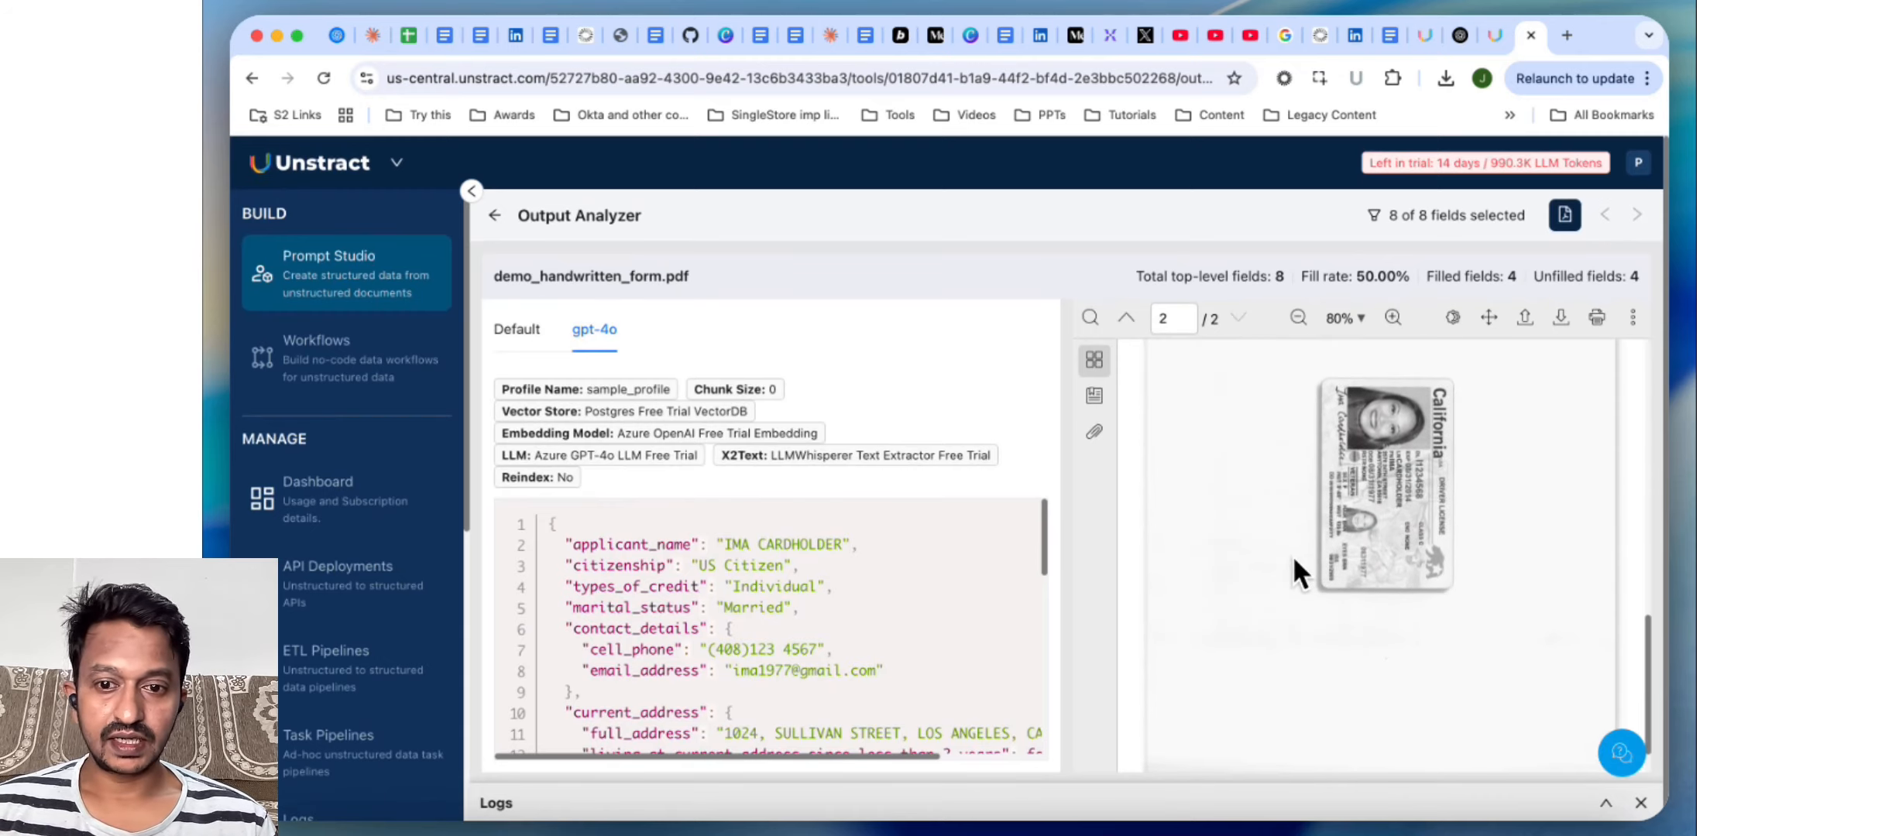
pyautogui.scroll(10, 1293, 556)
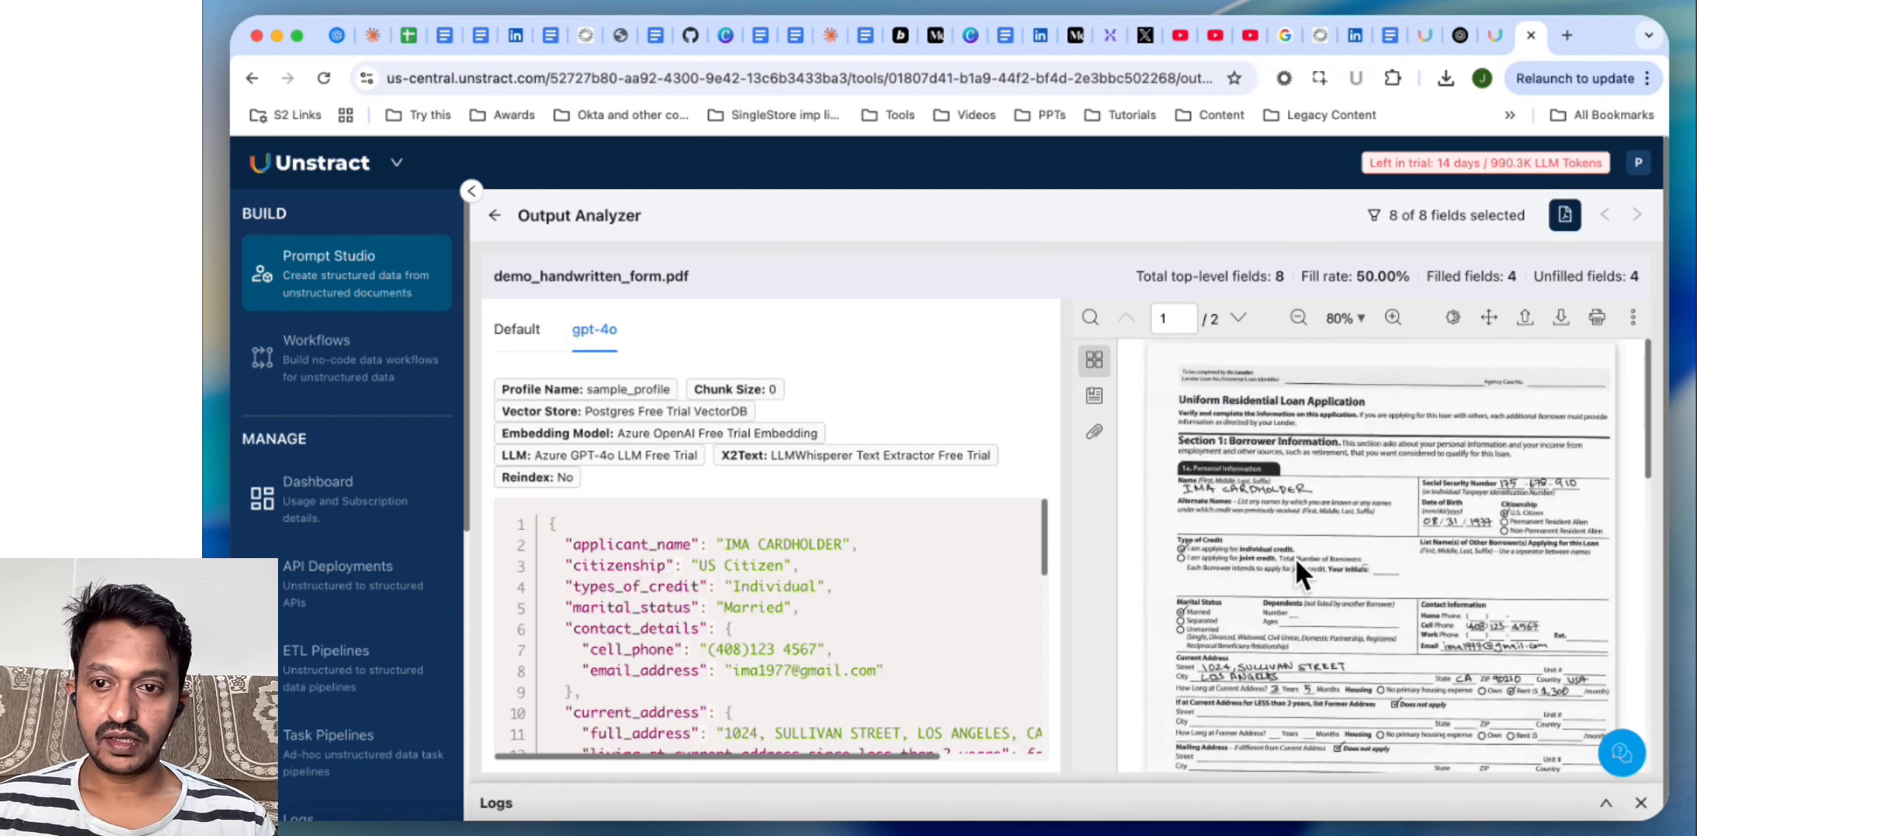
pyautogui.click(516, 329)
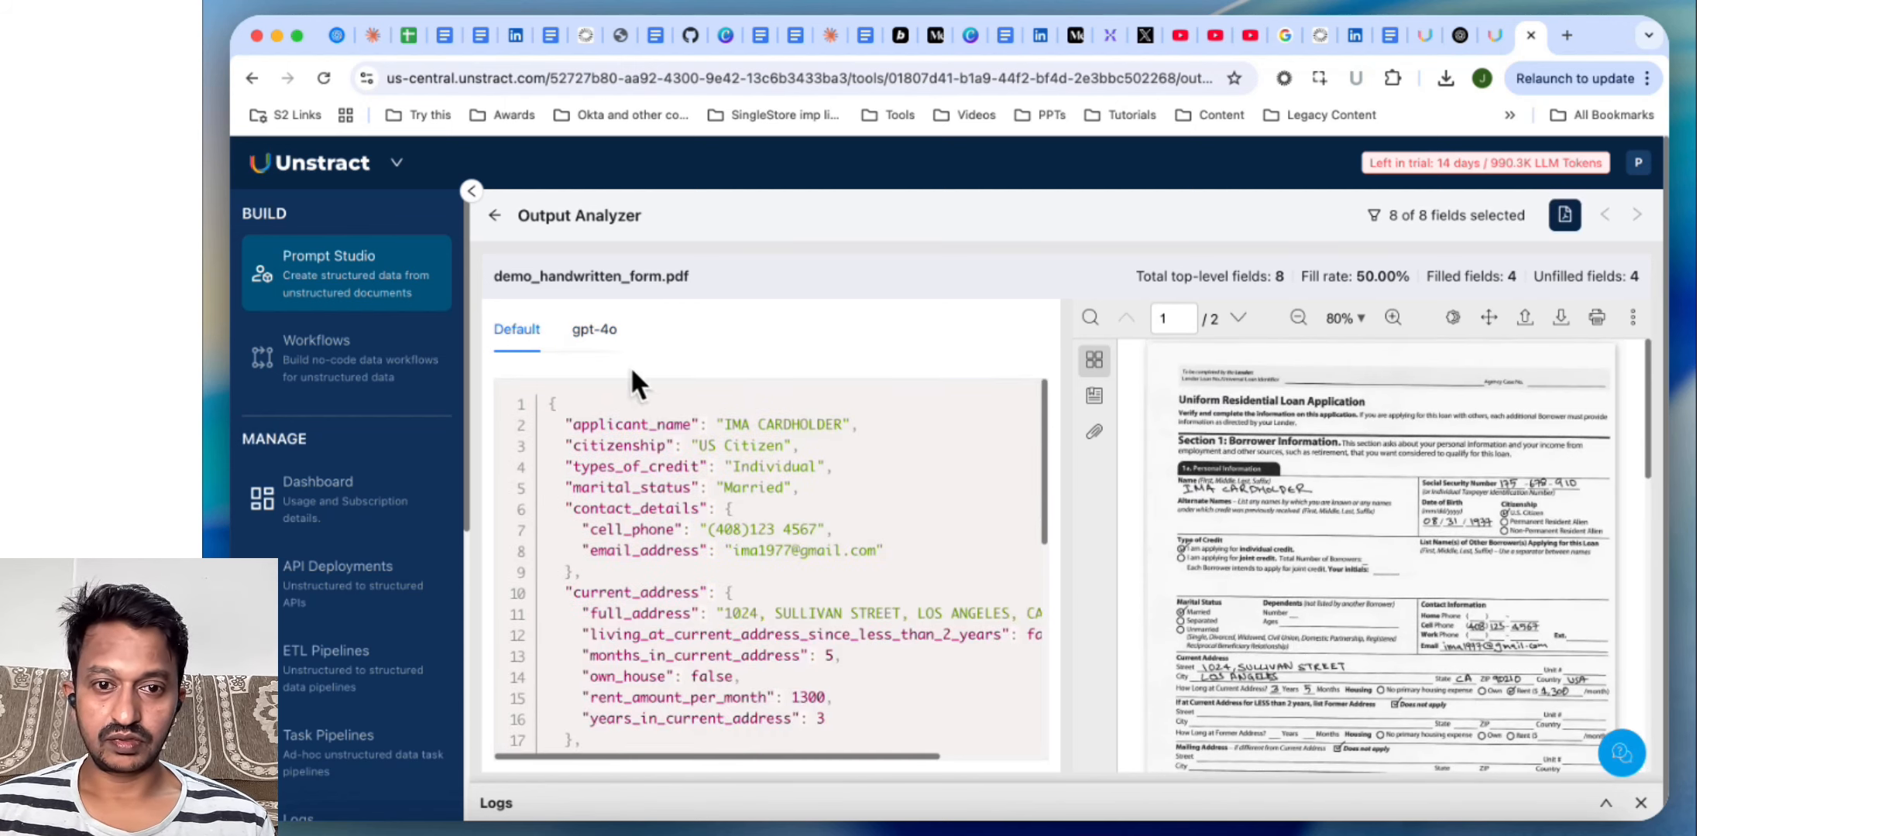
# - Return to the Demo Handwritten 1003 Form prompts and read the raw text extracted from the document
pyautogui.click(494, 216)
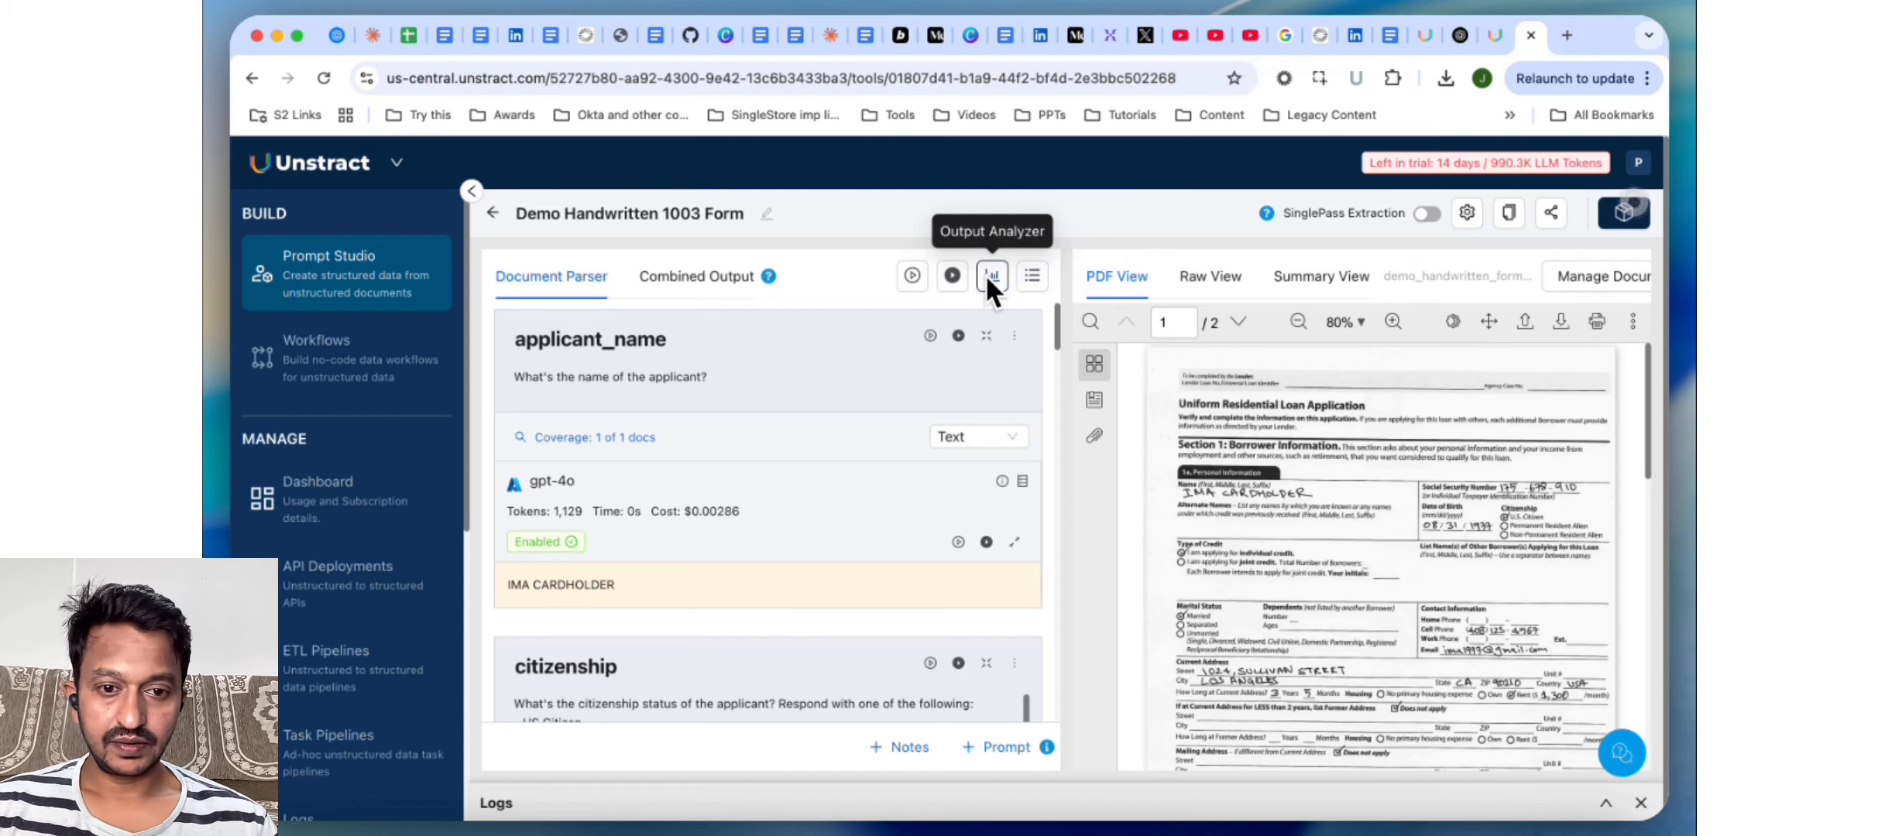
pyautogui.scroll(-5, 820, 536)
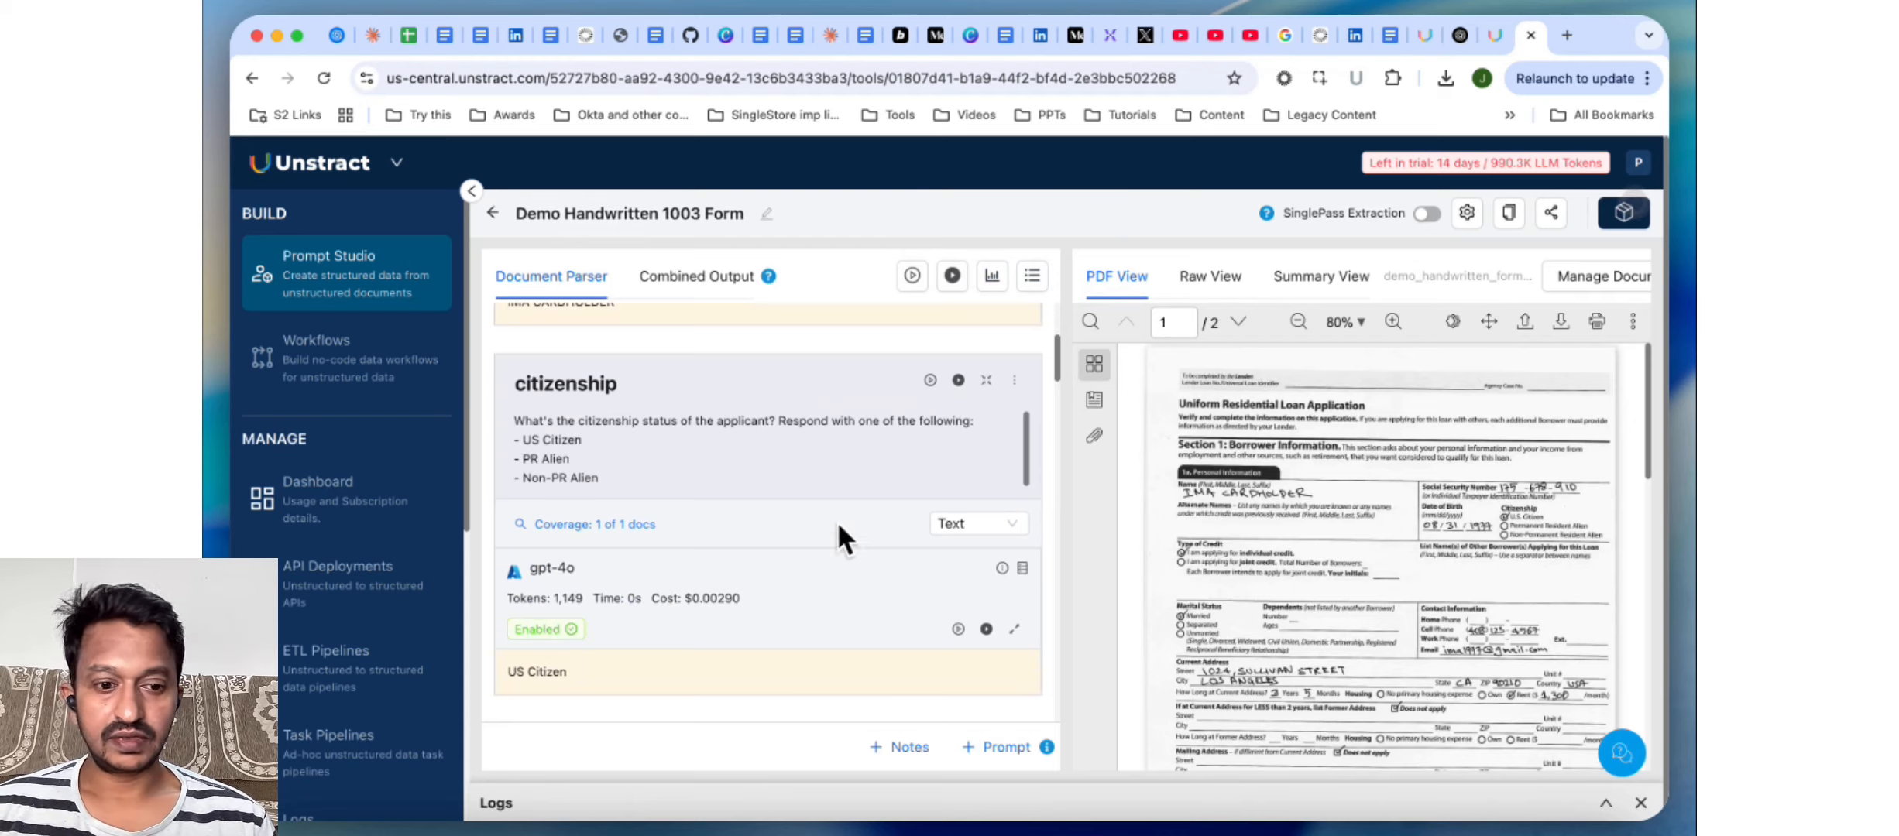
pyautogui.click(1212, 288)
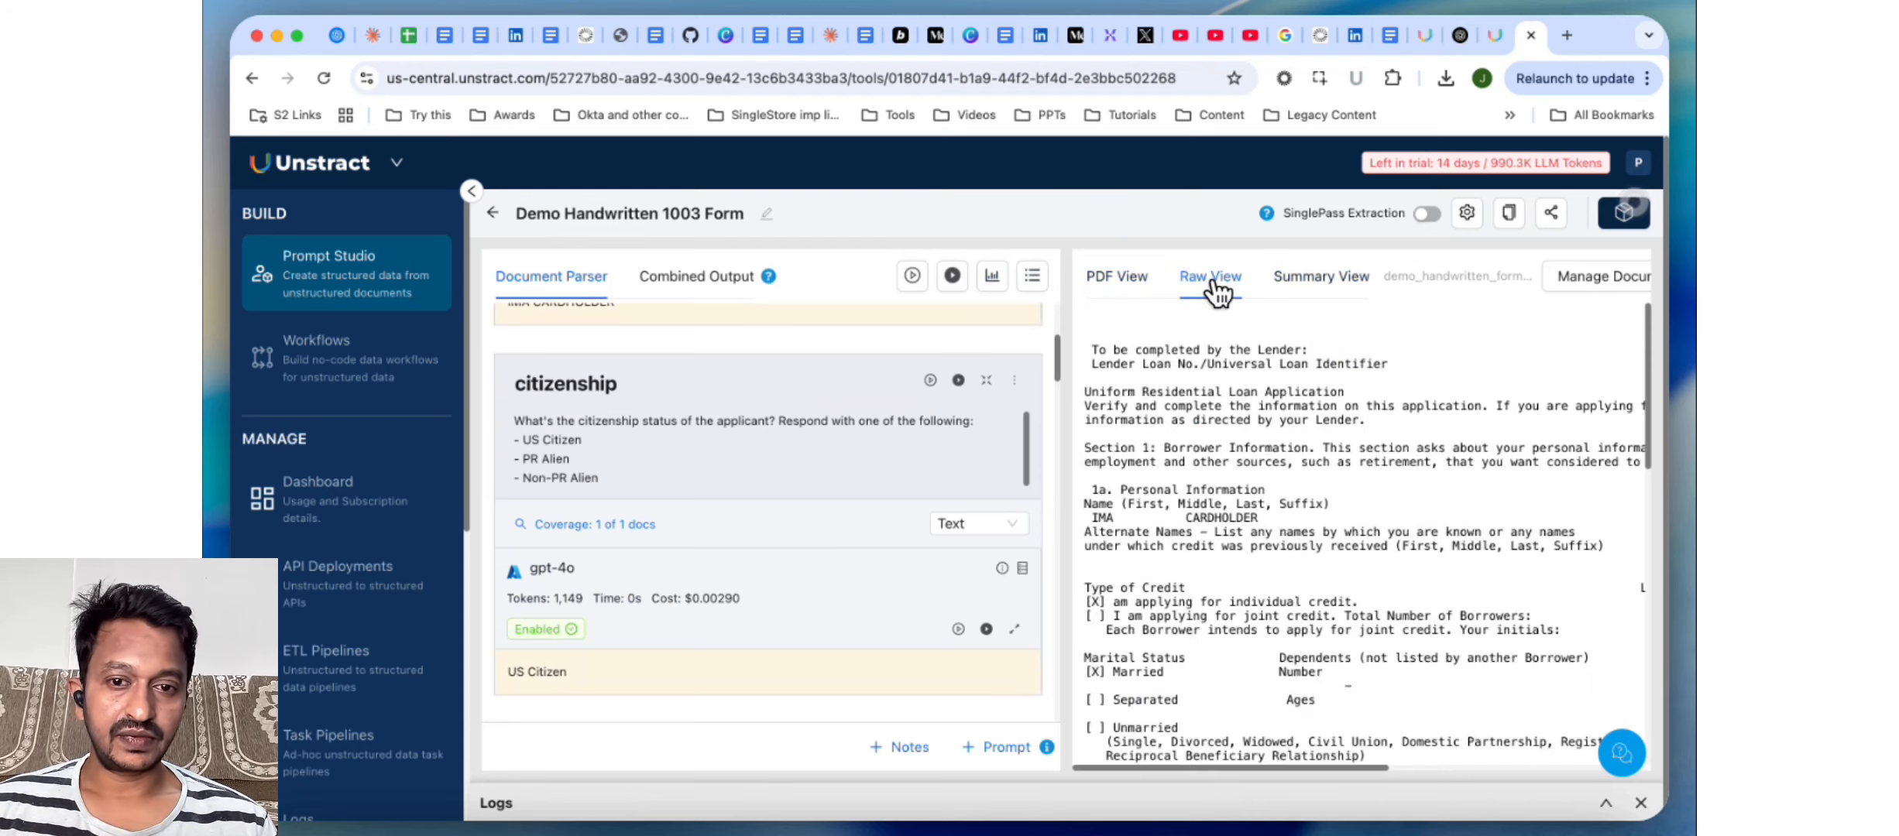
pyautogui.scroll(-6, 1230, 436)
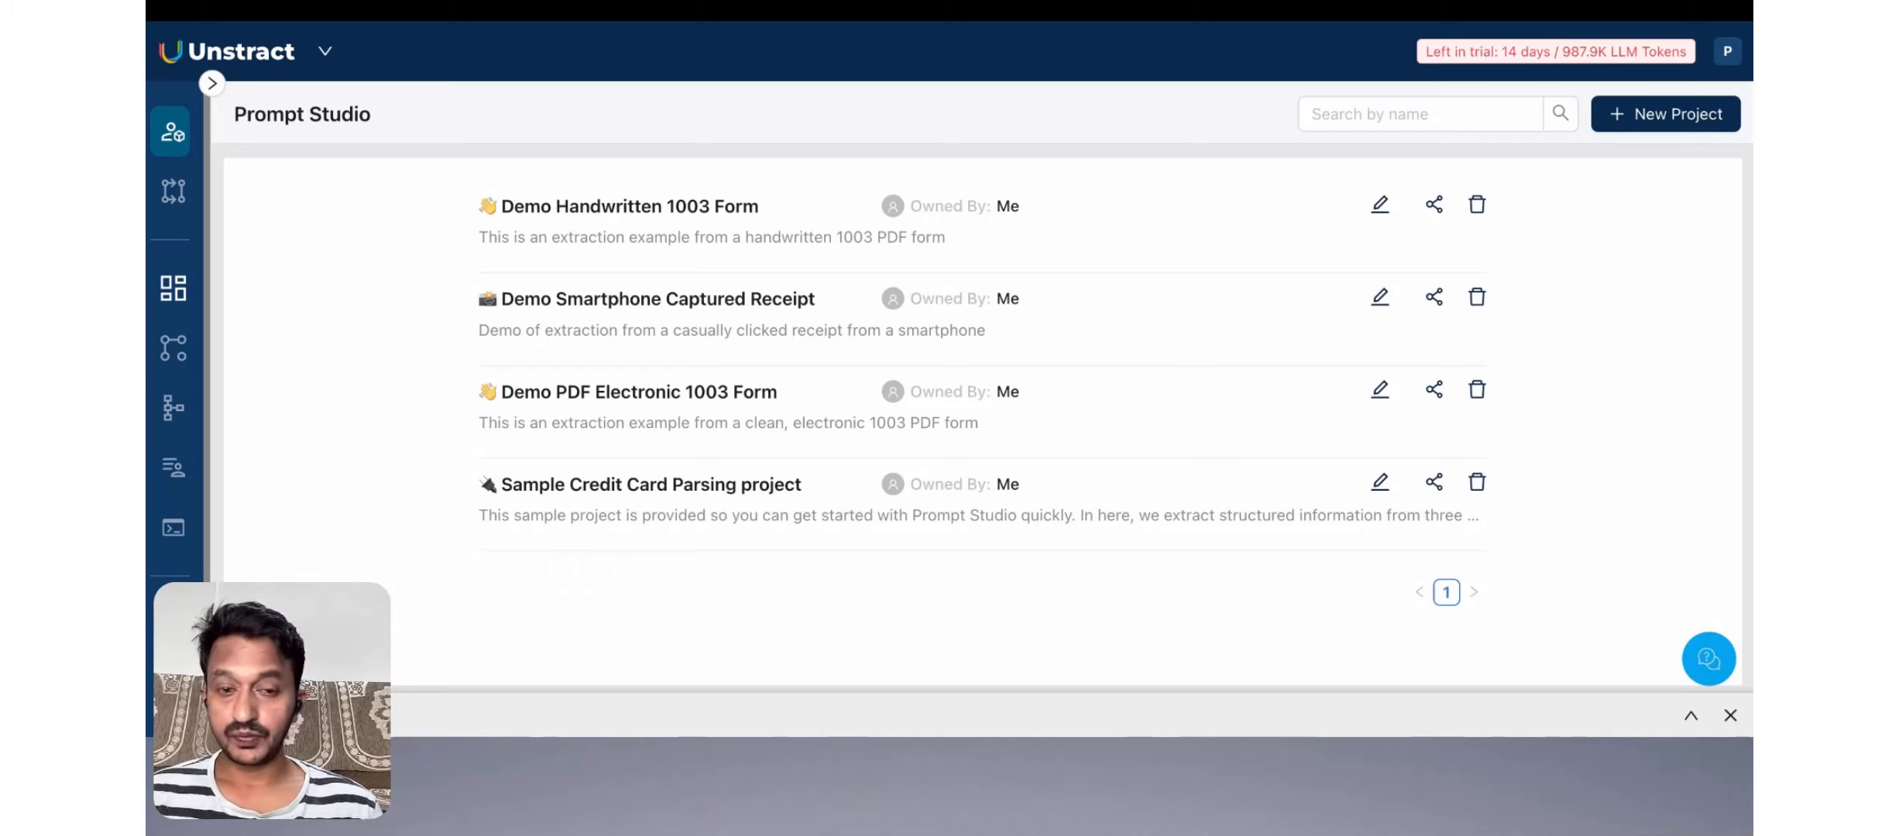
# - Start a new Prompt Studio project, naming it with the author's first name plus "-Test" and filling in the author's name
pyautogui.click(1671, 117)
pyautogui.click(795, 229)
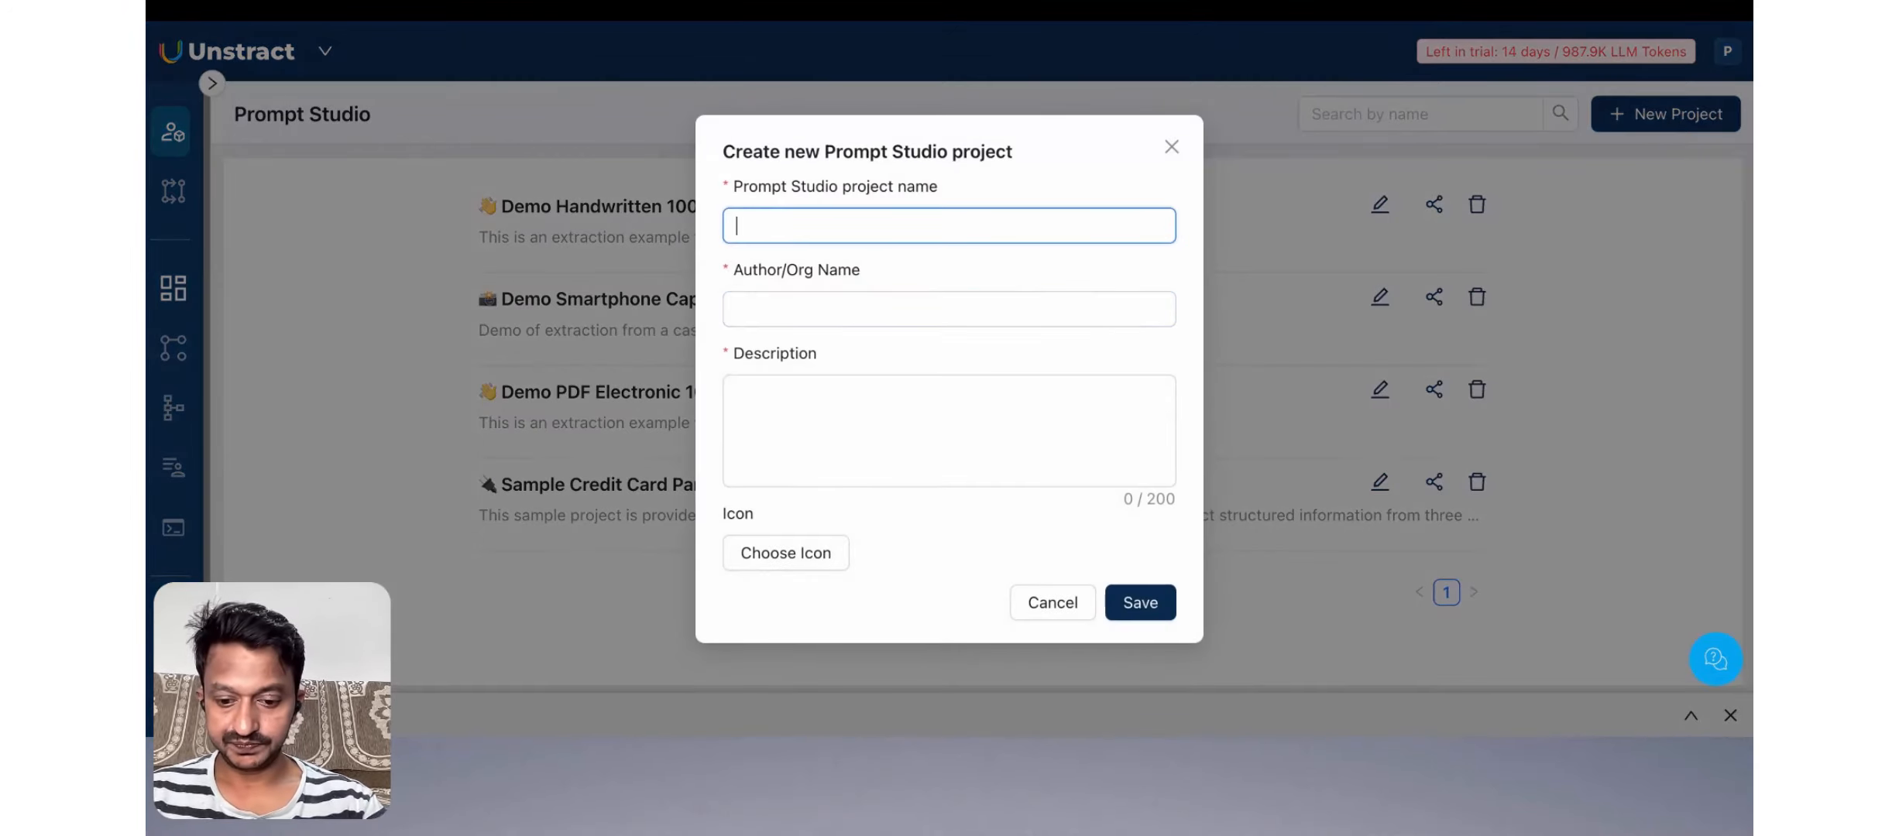
pyautogui.write('Pavan-Test')
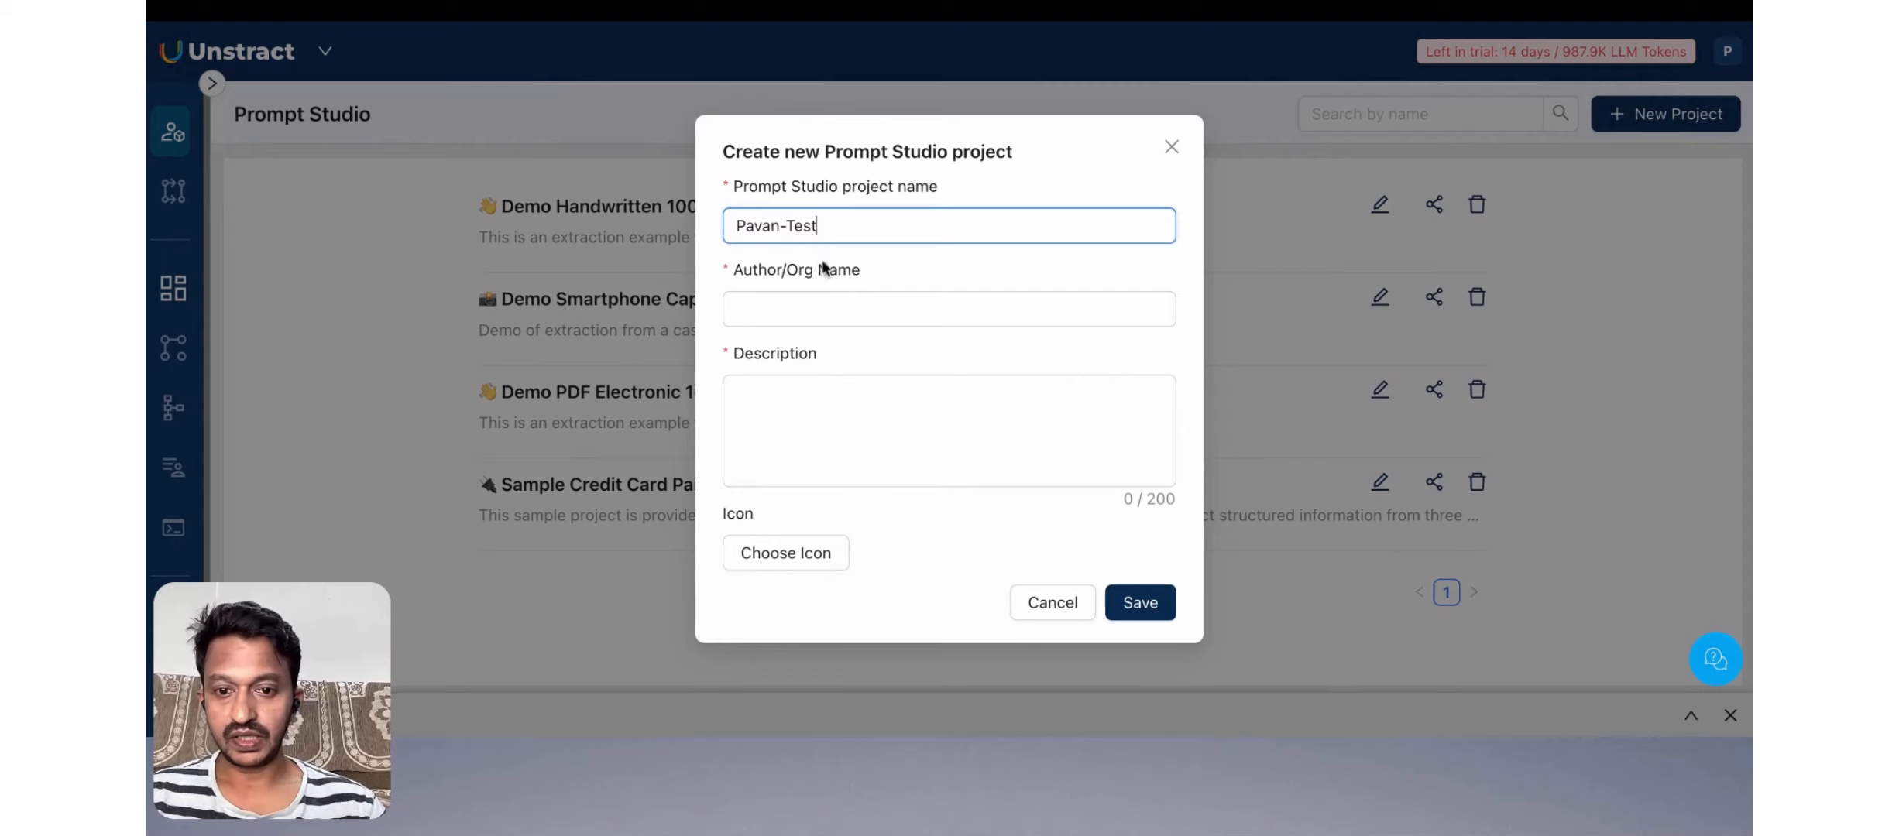
pyautogui.click(794, 314)
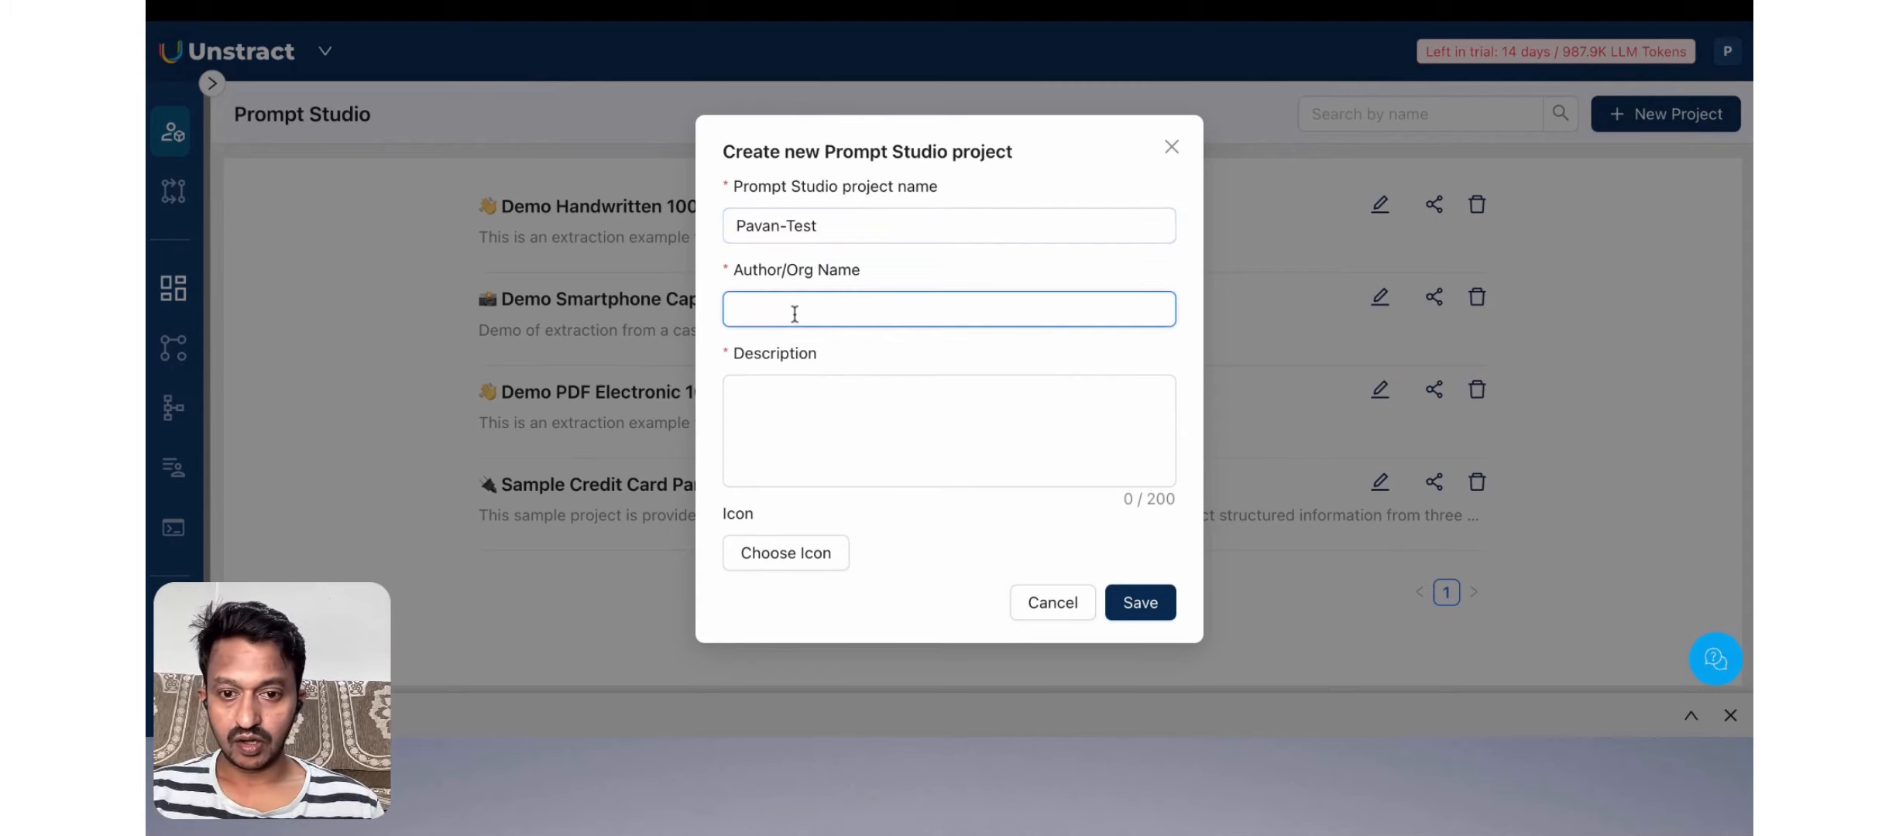
pyautogui.write('PavanBel')
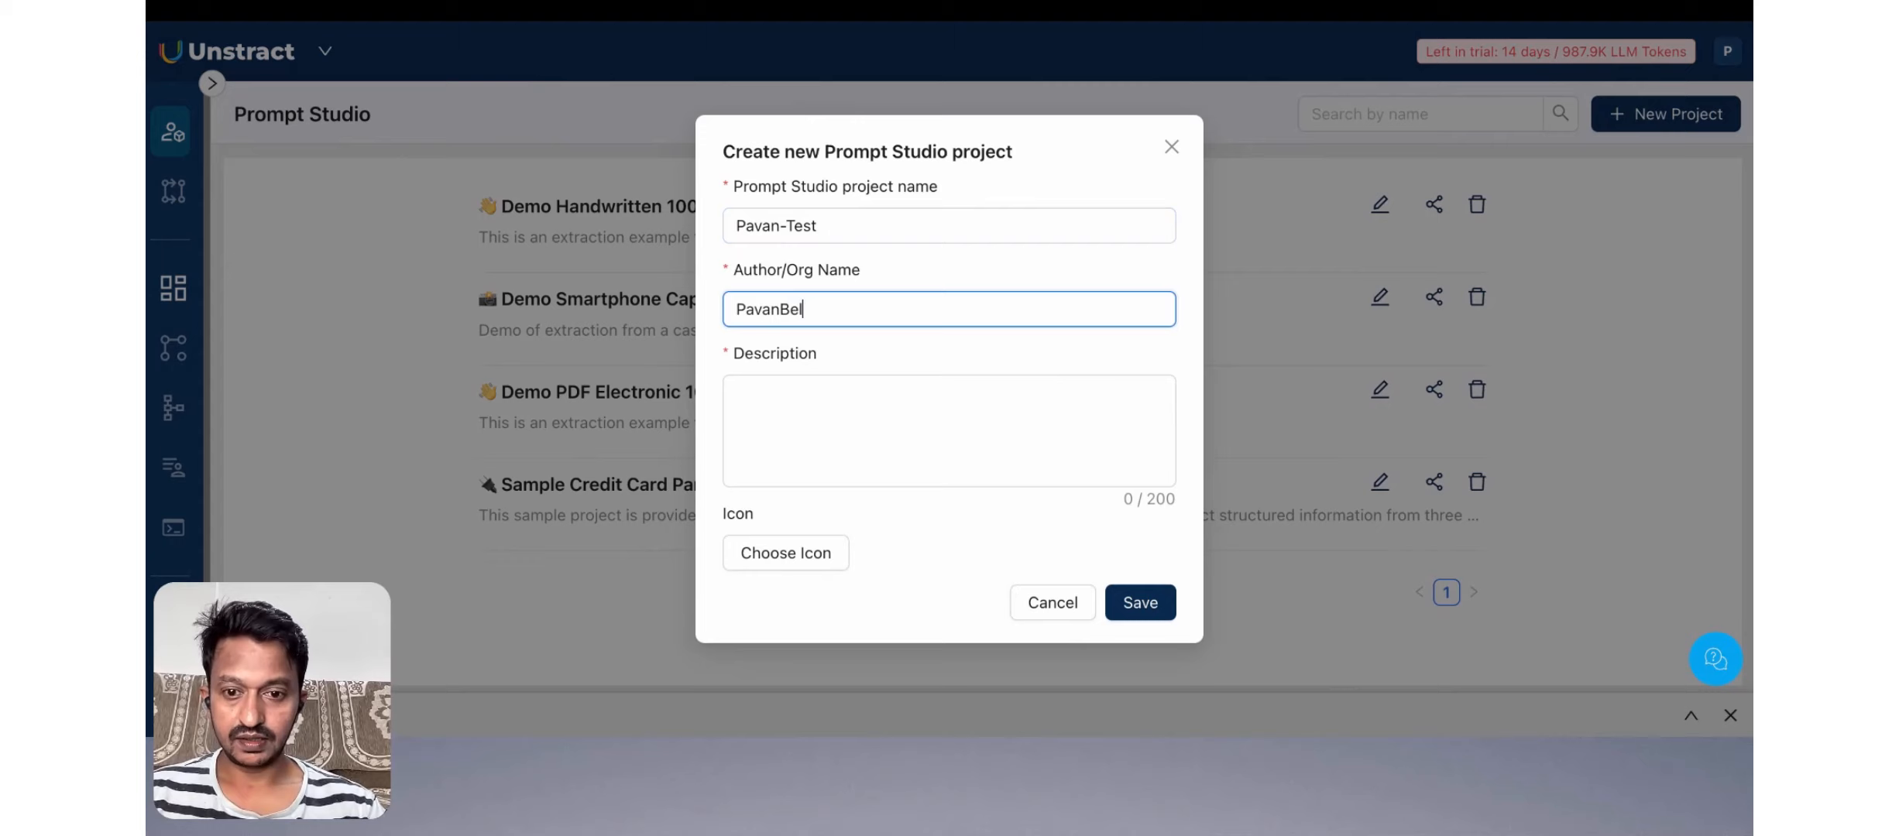
# - Describe the new project as "Restaurant Data", give it a food icon and save it
pyautogui.click(814, 391)
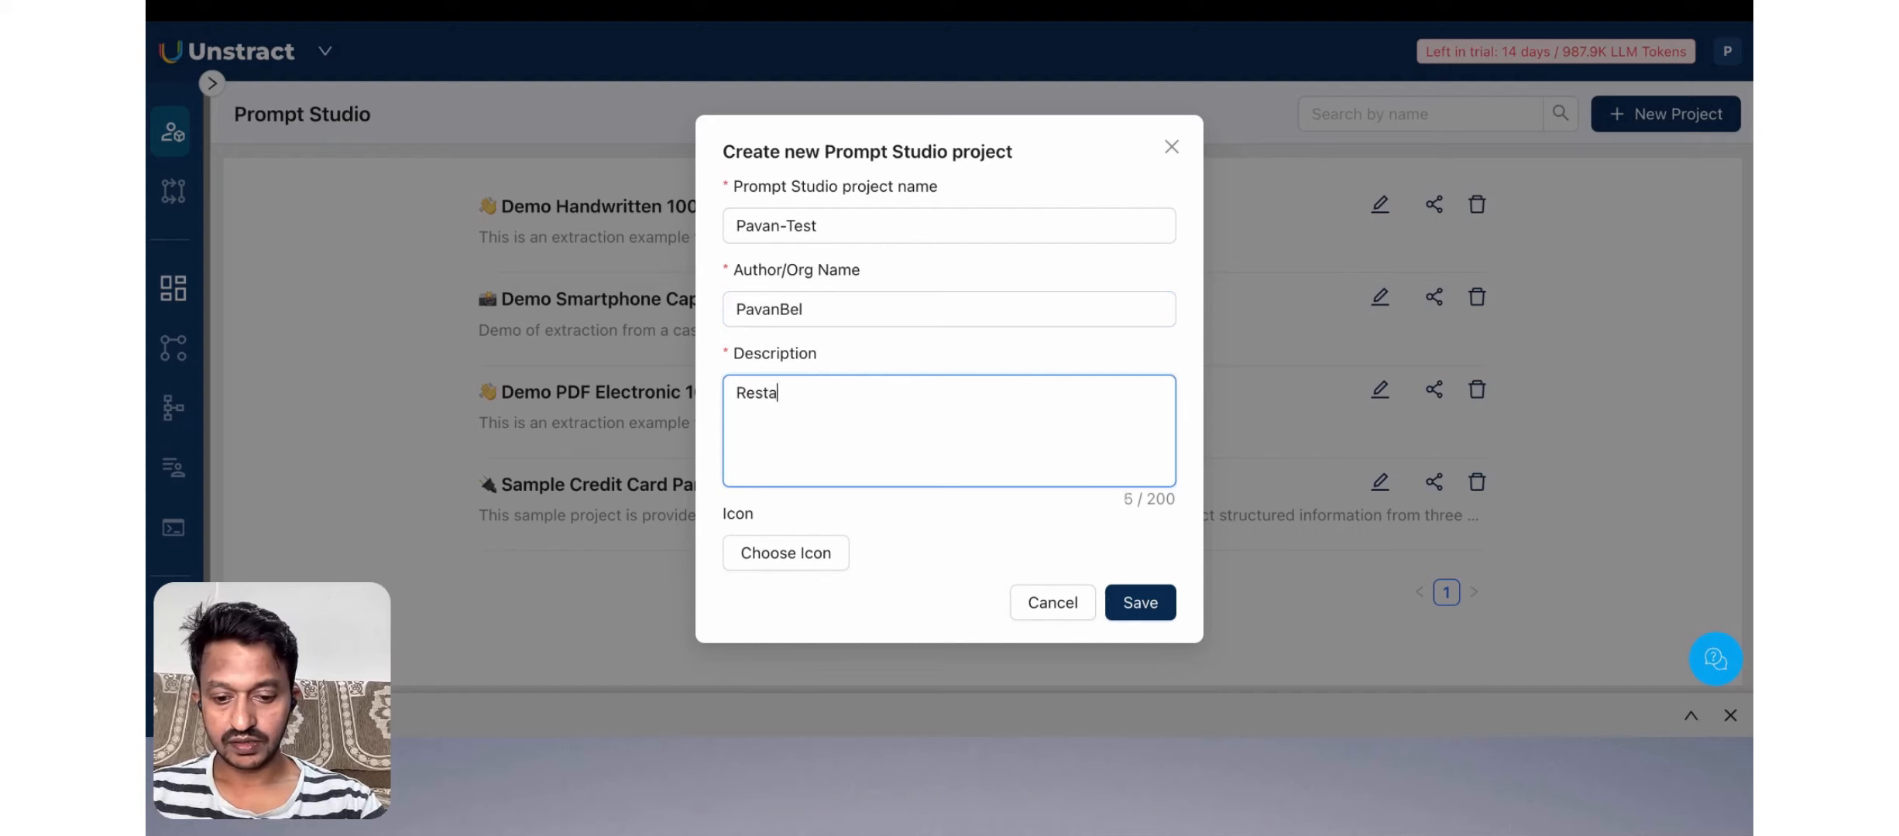
pyautogui.write('Restaurant Data')
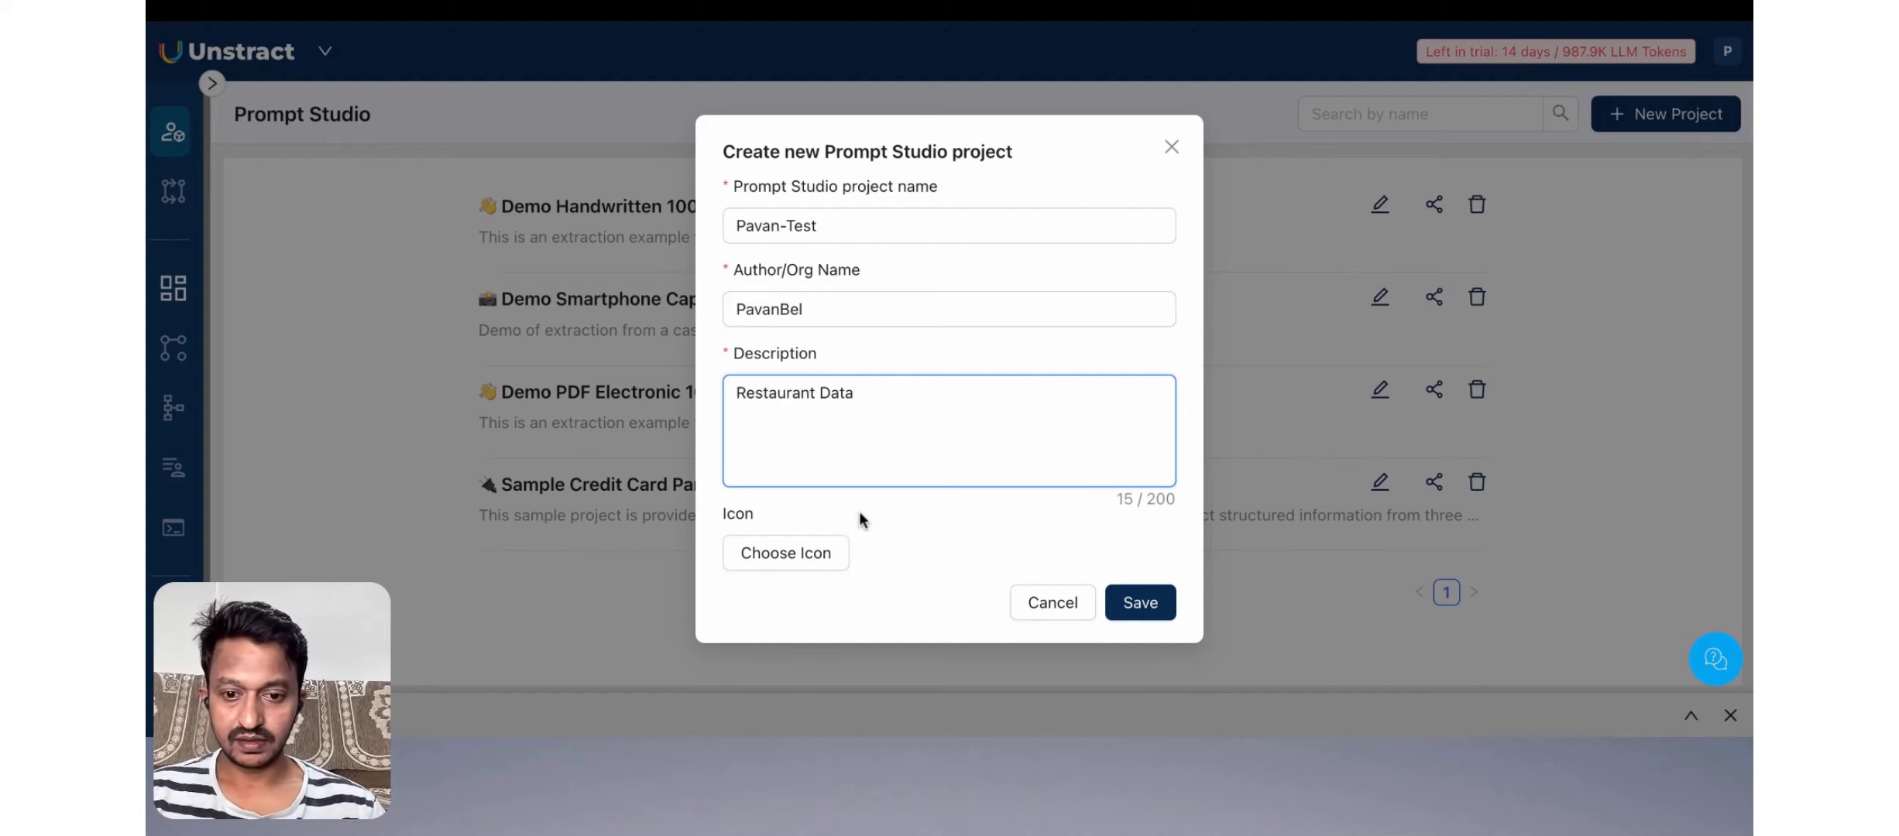
pyautogui.click(809, 553)
pyautogui.click(1180, 528)
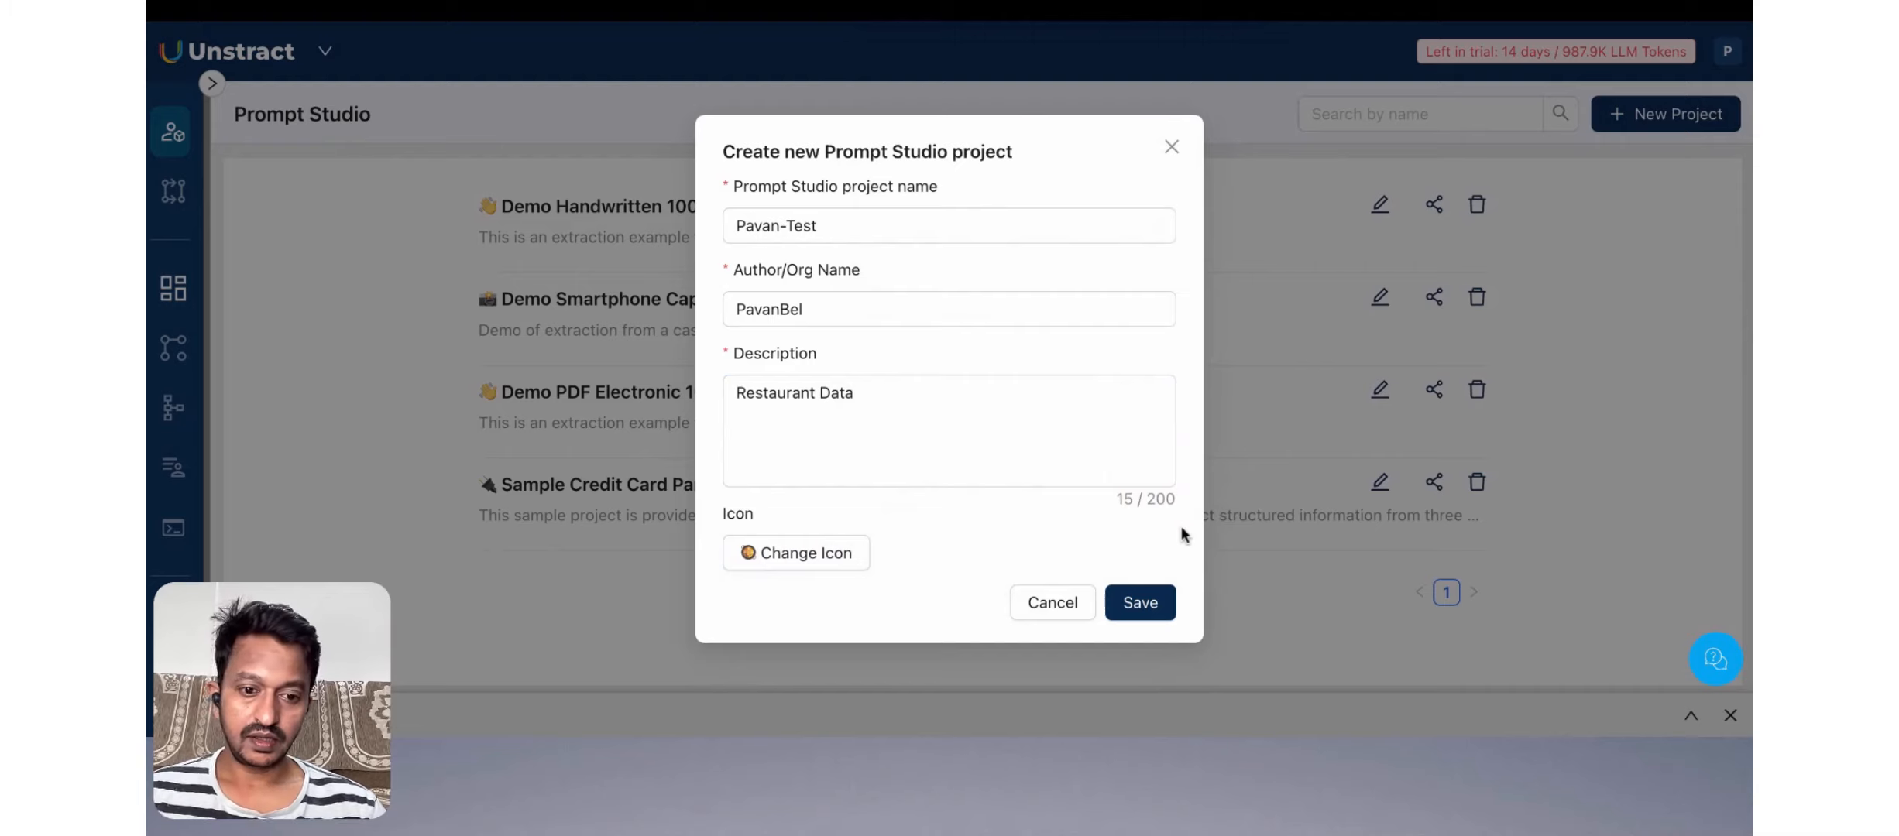
pyautogui.click(1149, 602)
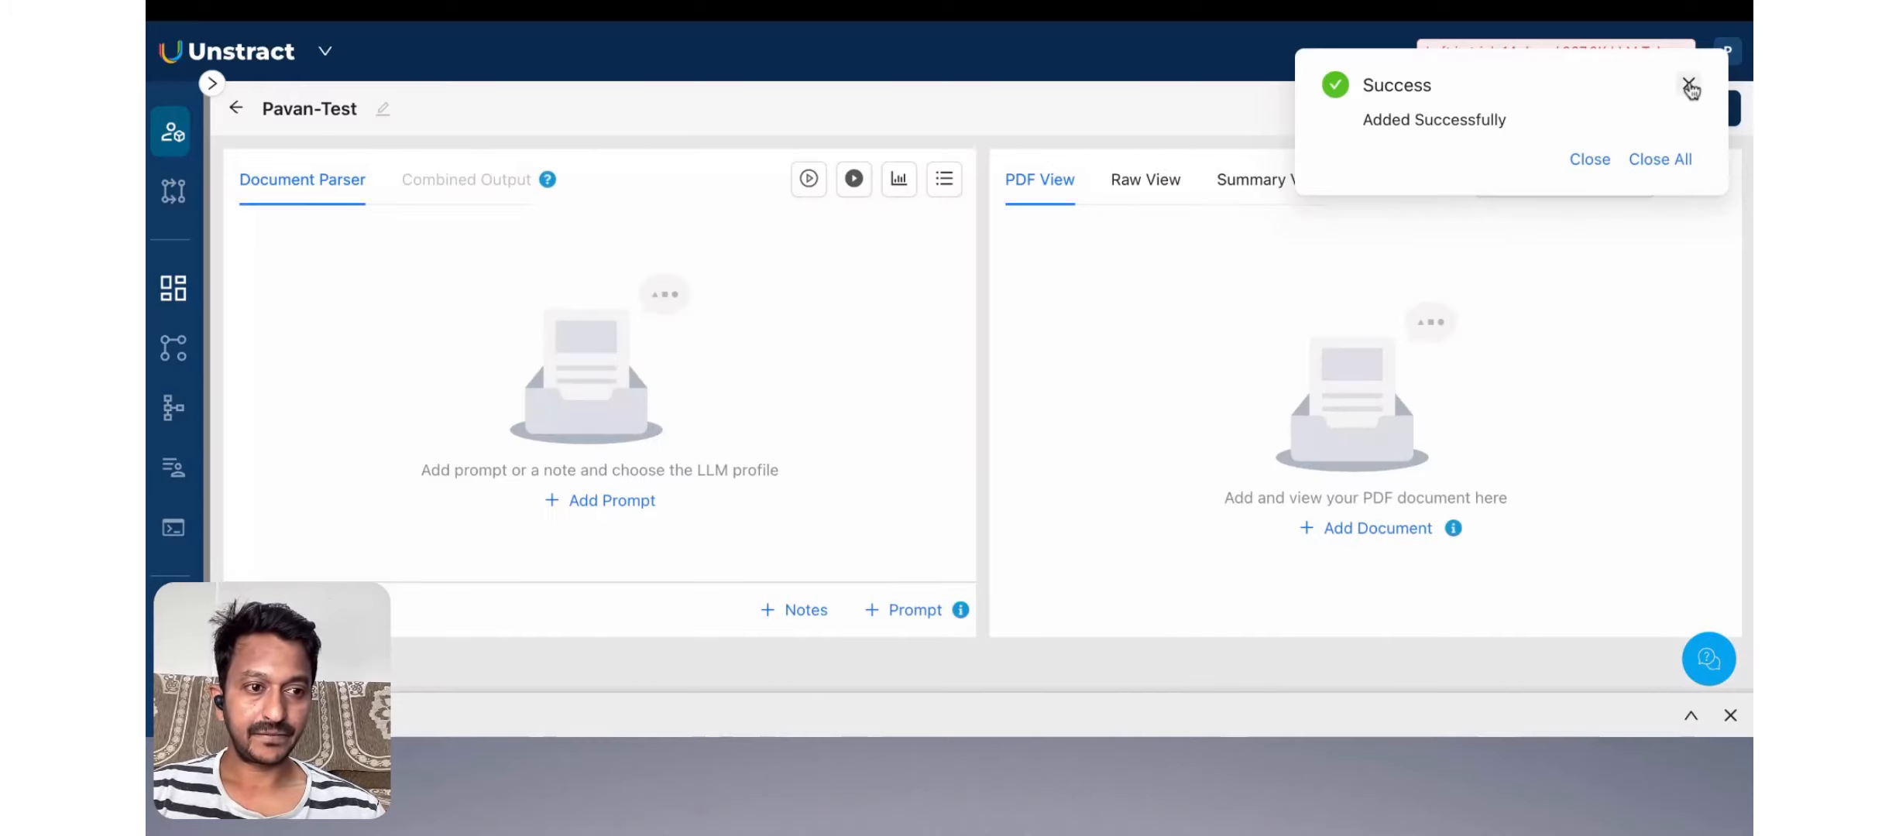
pyautogui.click(1689, 85)
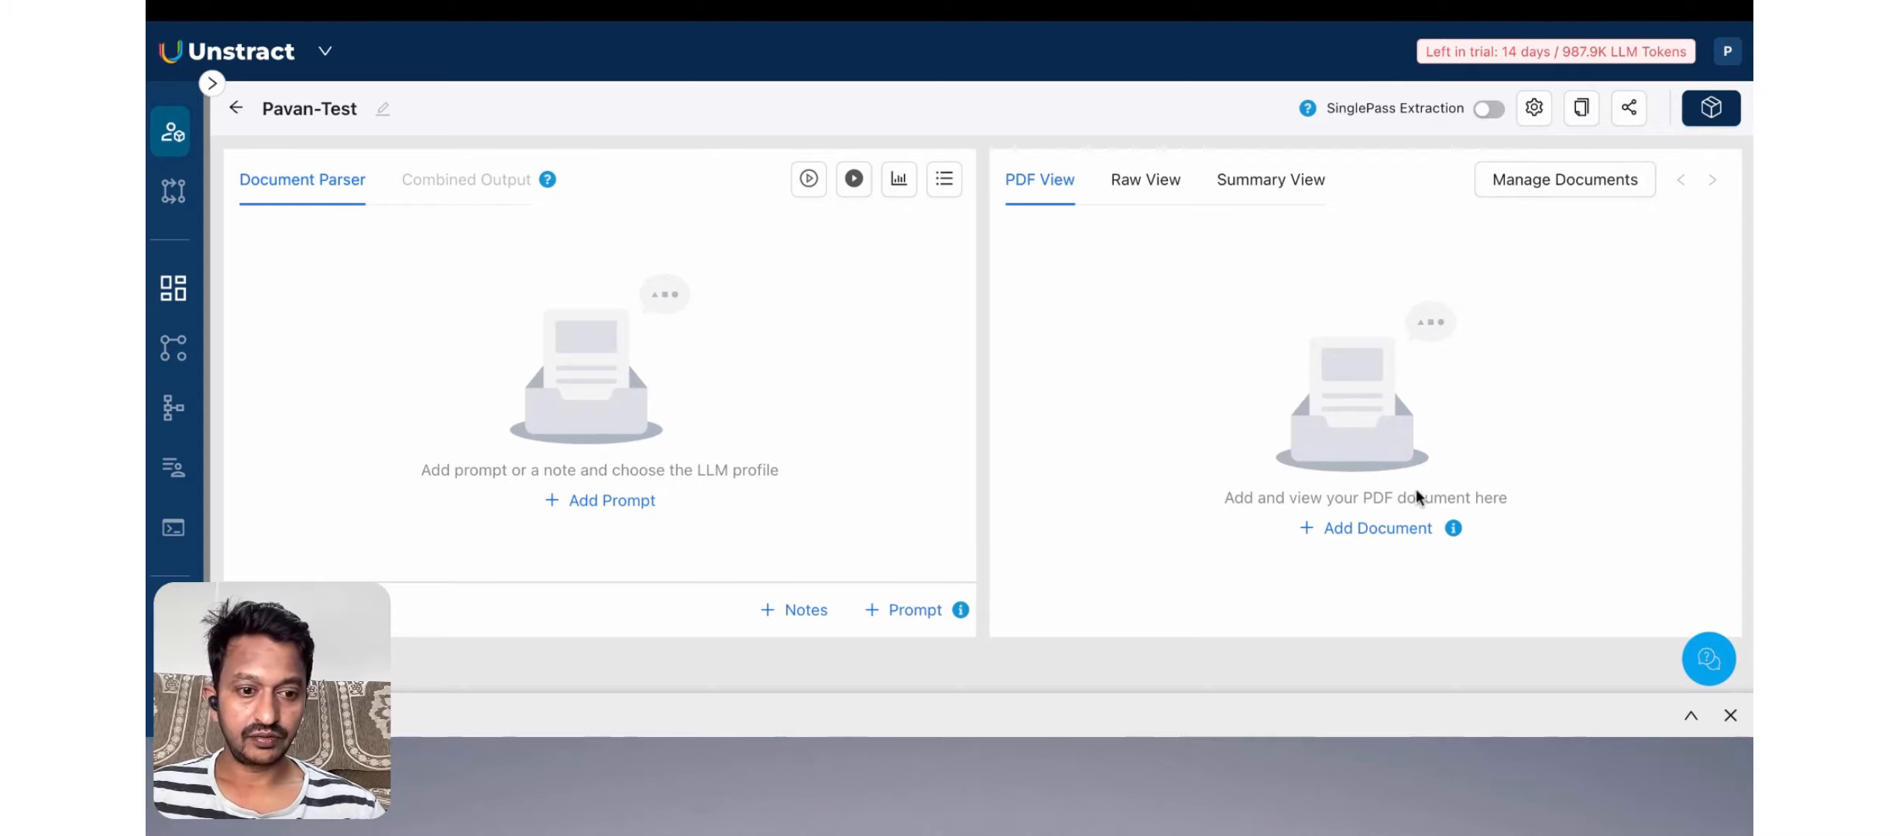
# - Upload the bopha bill document to the project, accept its conversion to PDF and close the document manager
pyautogui.click(1351, 534)
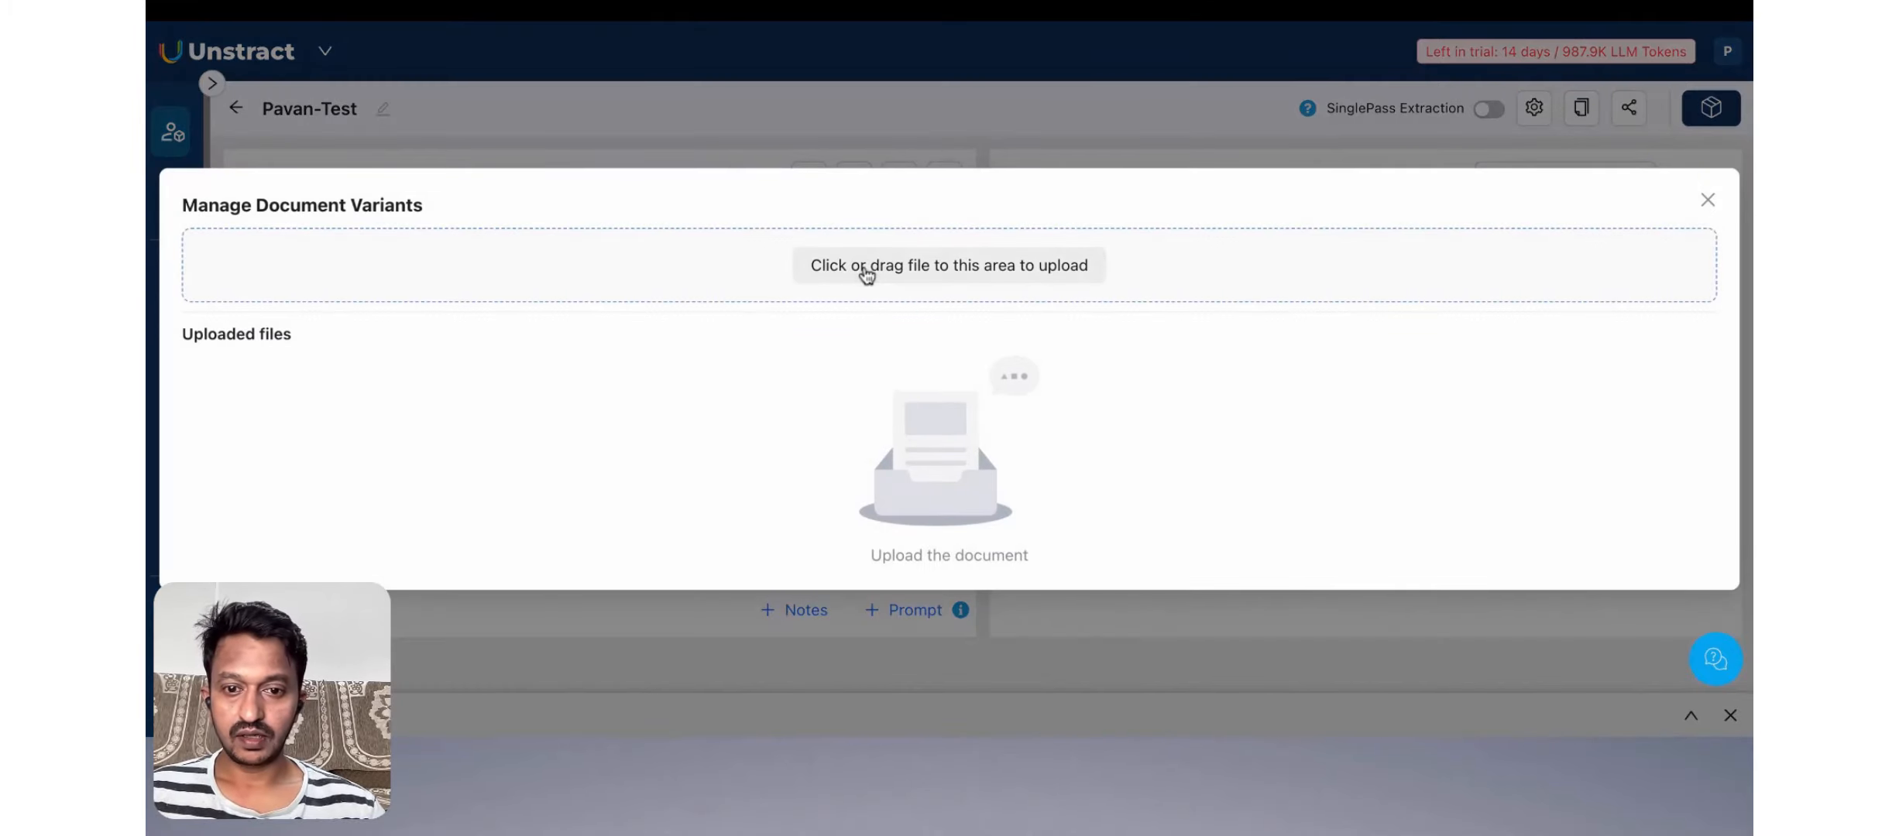
pyautogui.click(865, 272)
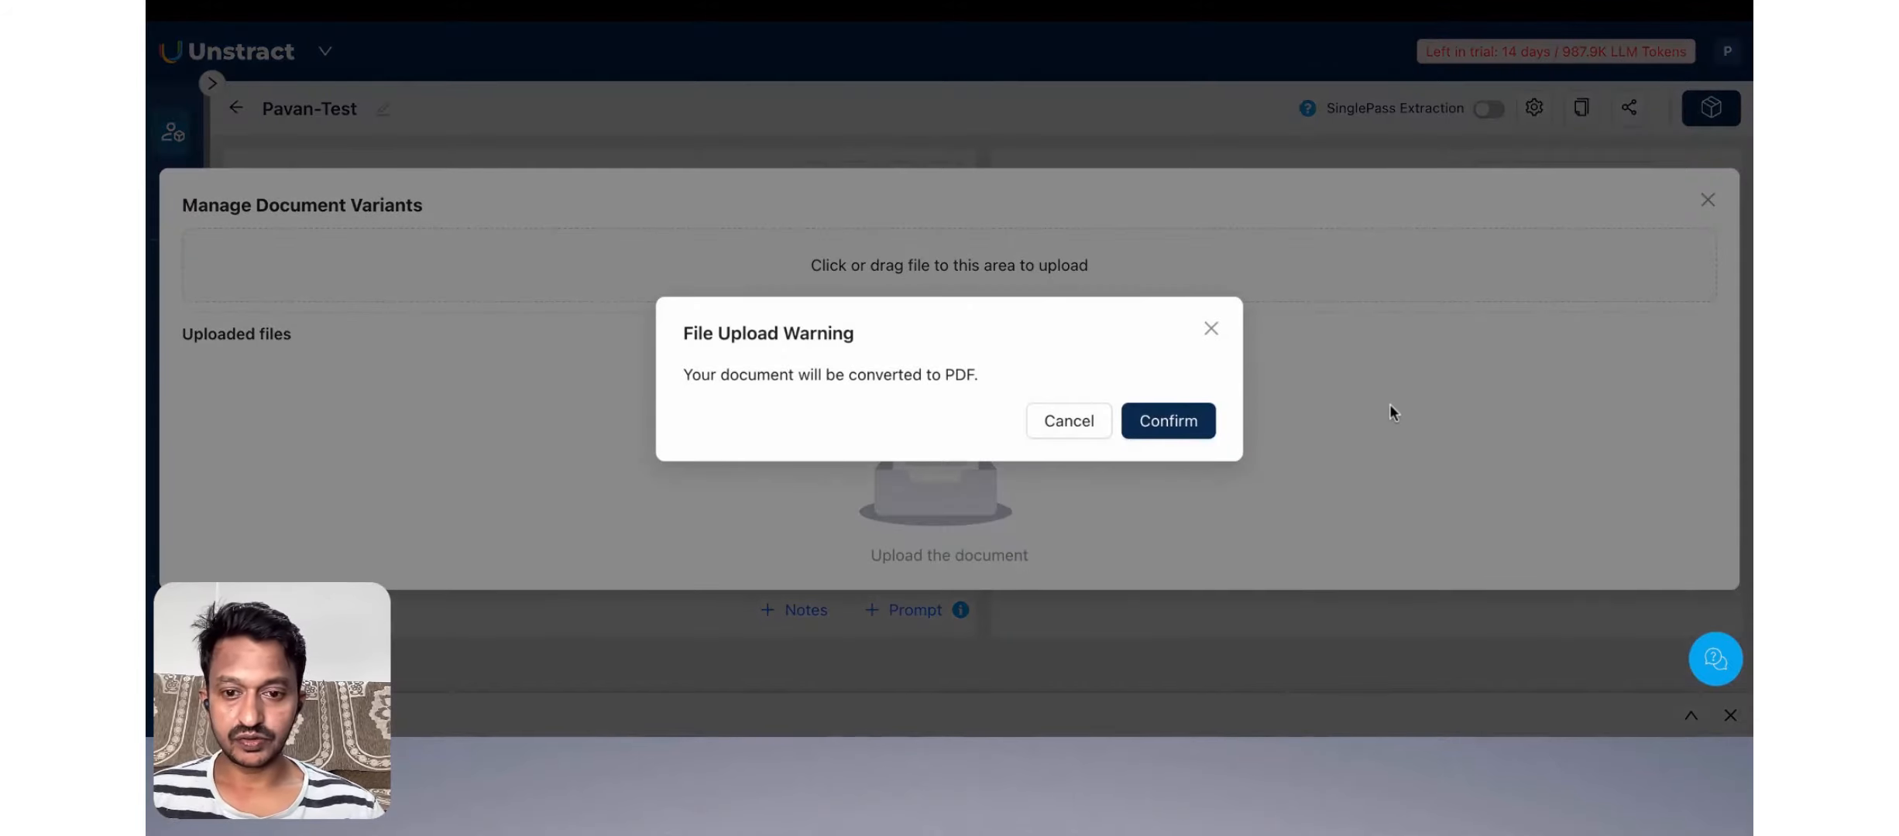
pyautogui.click(1184, 420)
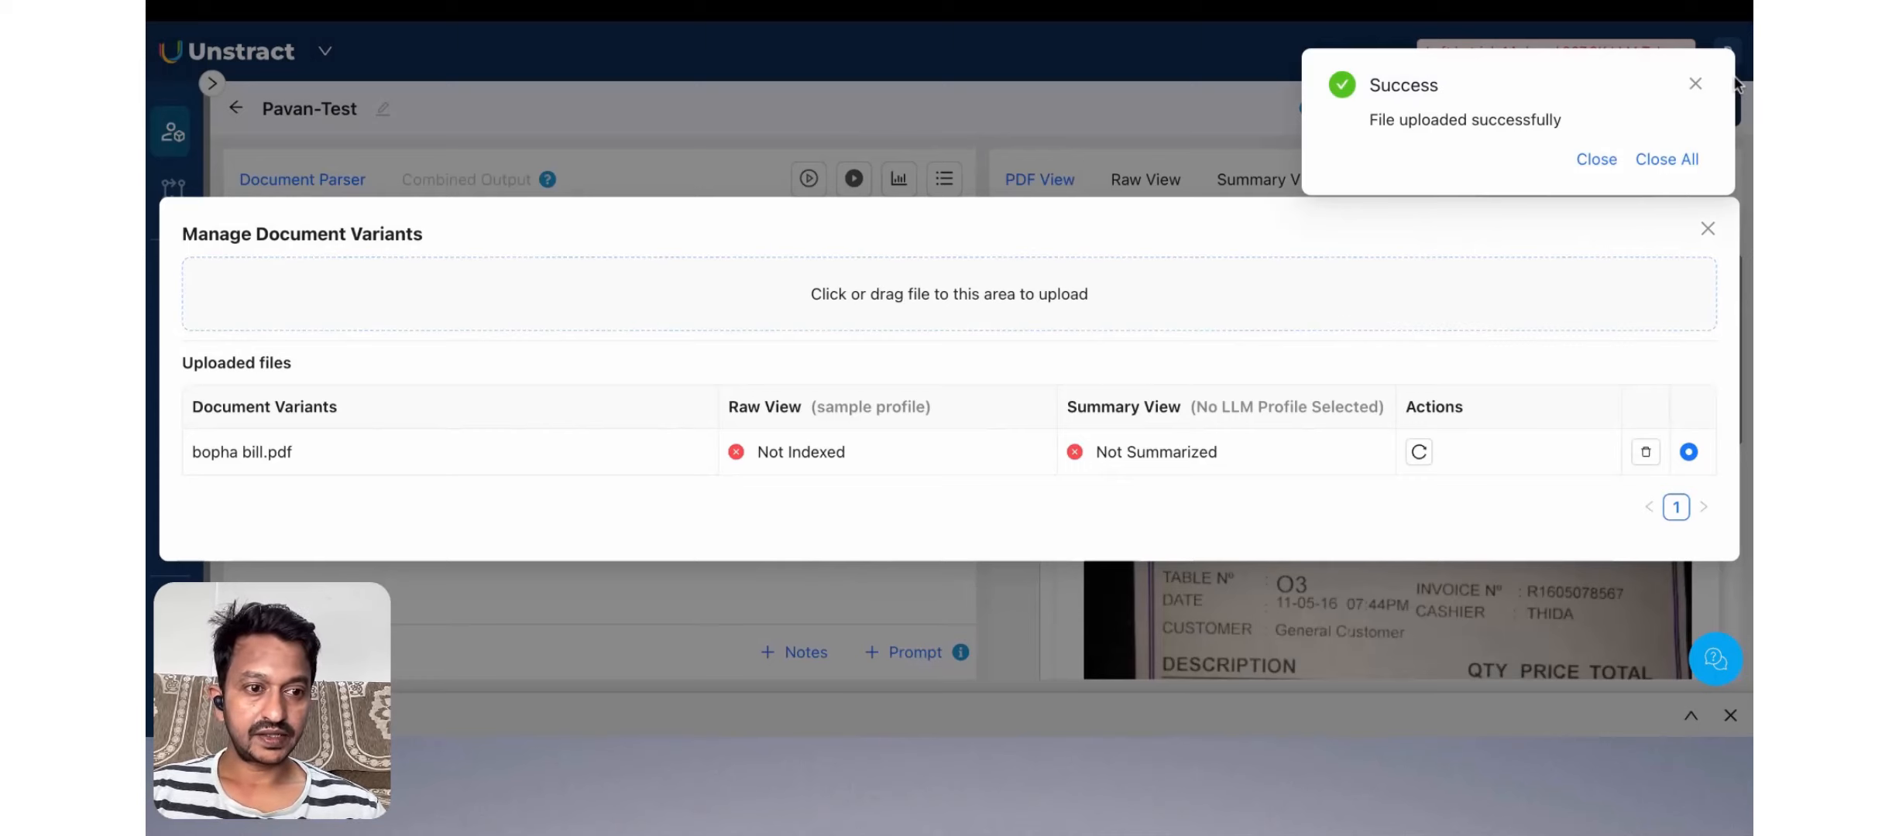
pyautogui.click(1694, 85)
pyautogui.click(1708, 230)
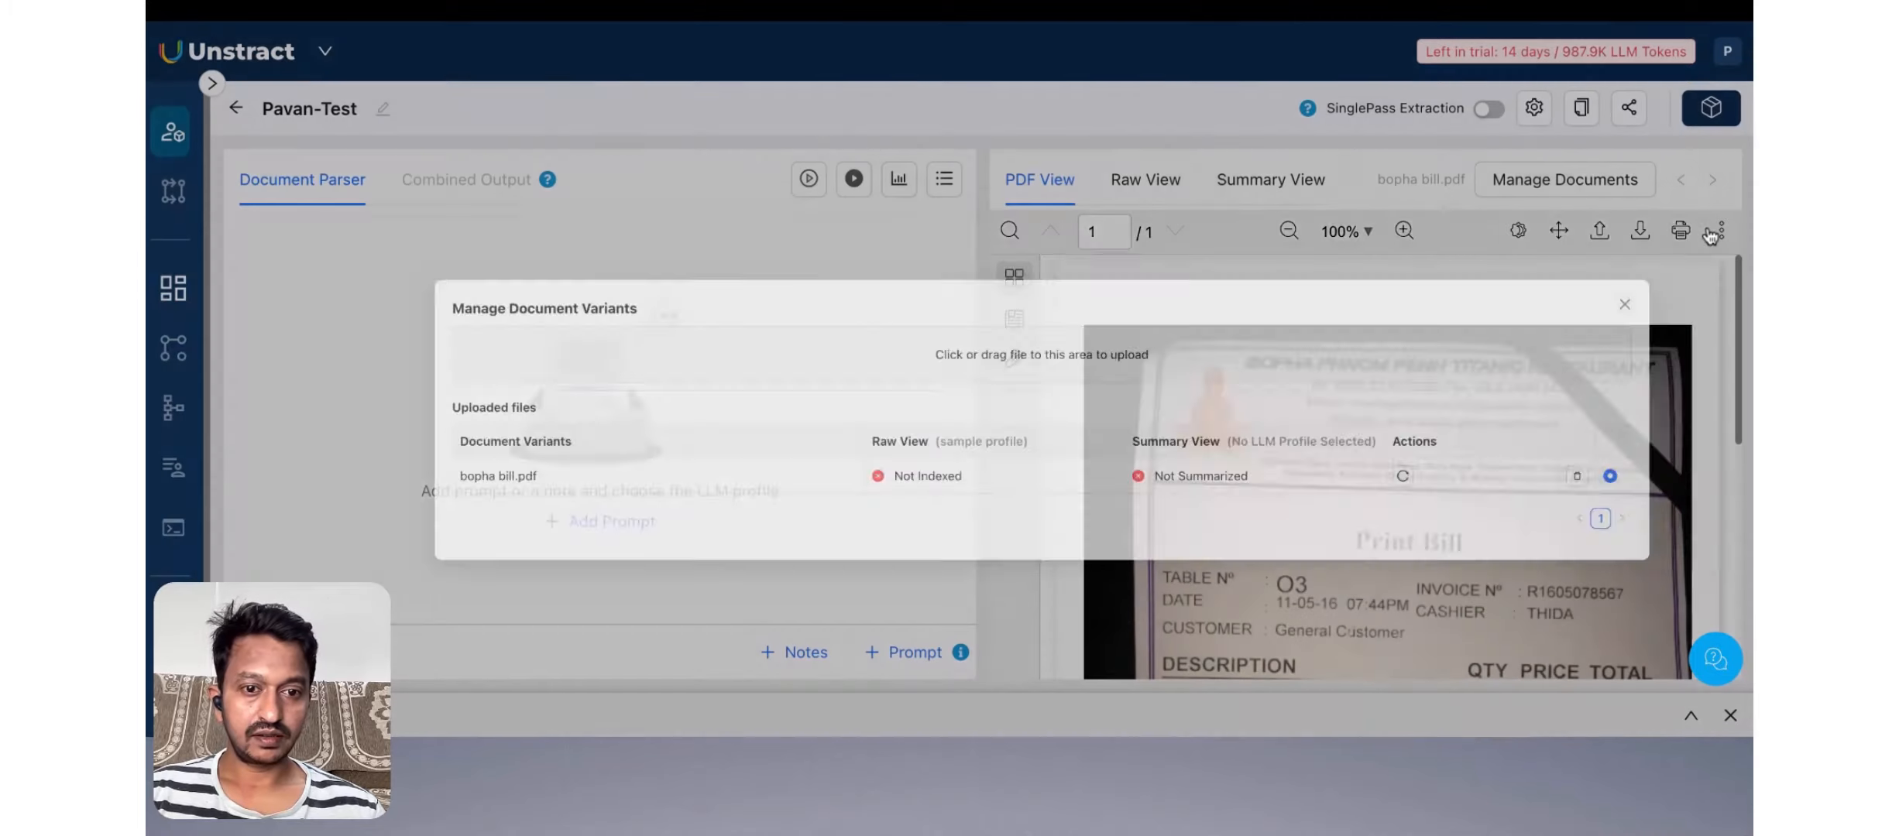
# - Examine the uploaded restaurant bill from its header and invoice details through the ordered items to the grand totals
pyautogui.scroll(-10, 1329, 561)
pyautogui.scroll(8, 1329, 560)
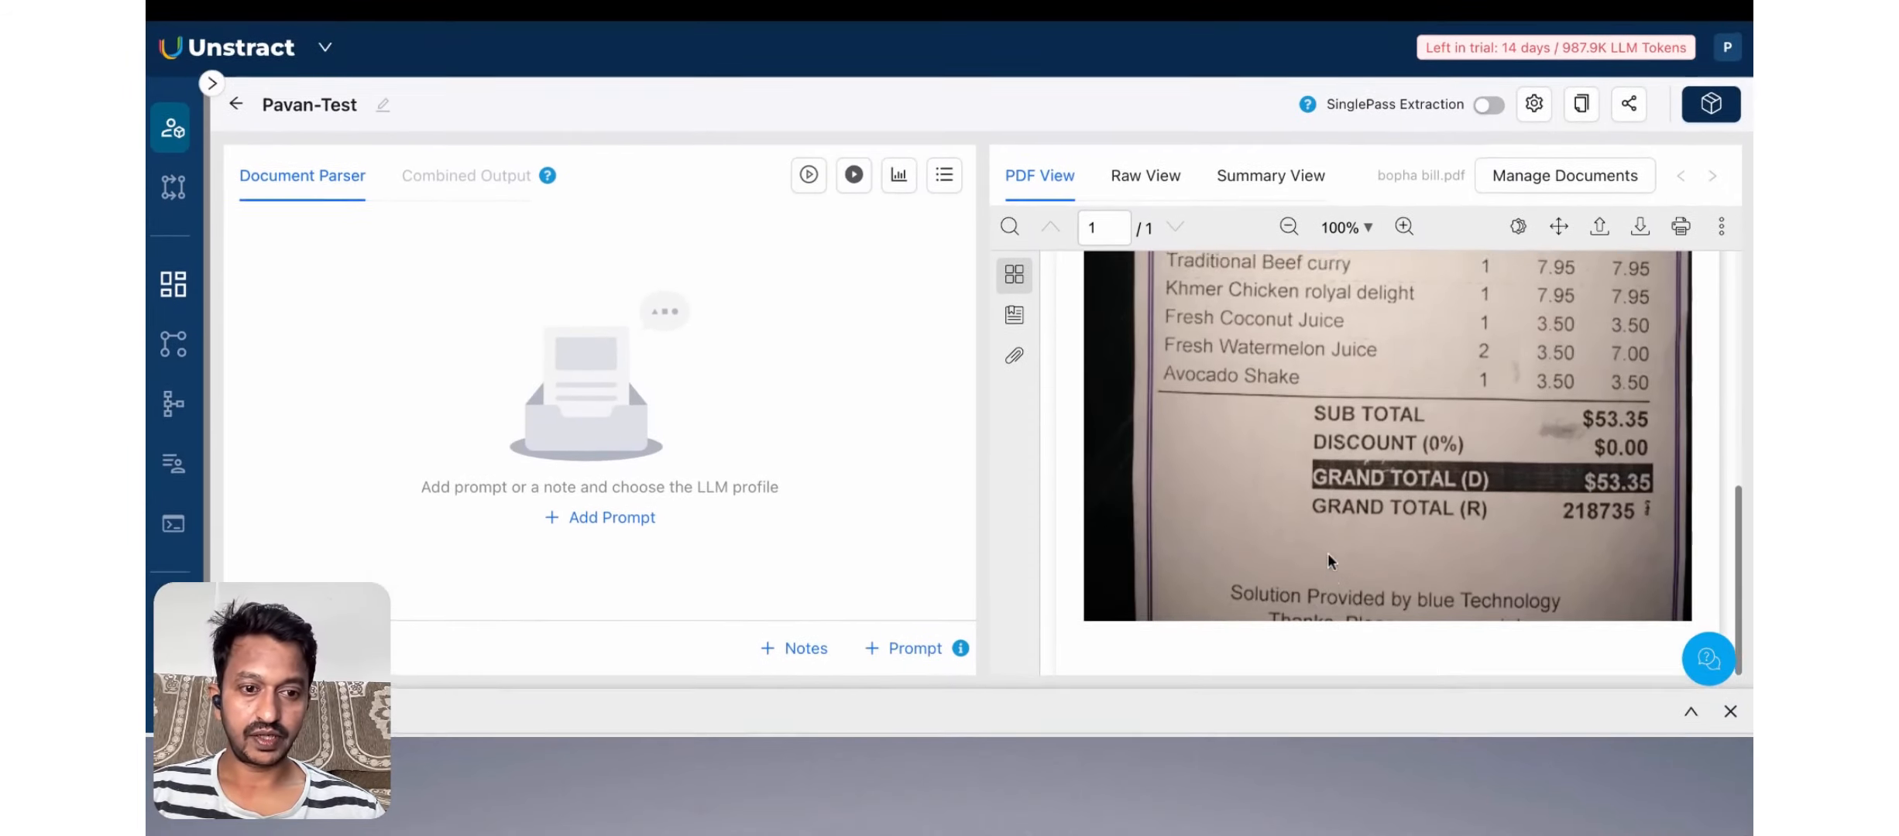
pyautogui.scroll(-8, 1329, 561)
pyautogui.scroll(8, 1329, 560)
pyautogui.scroll(-3, 1328, 561)
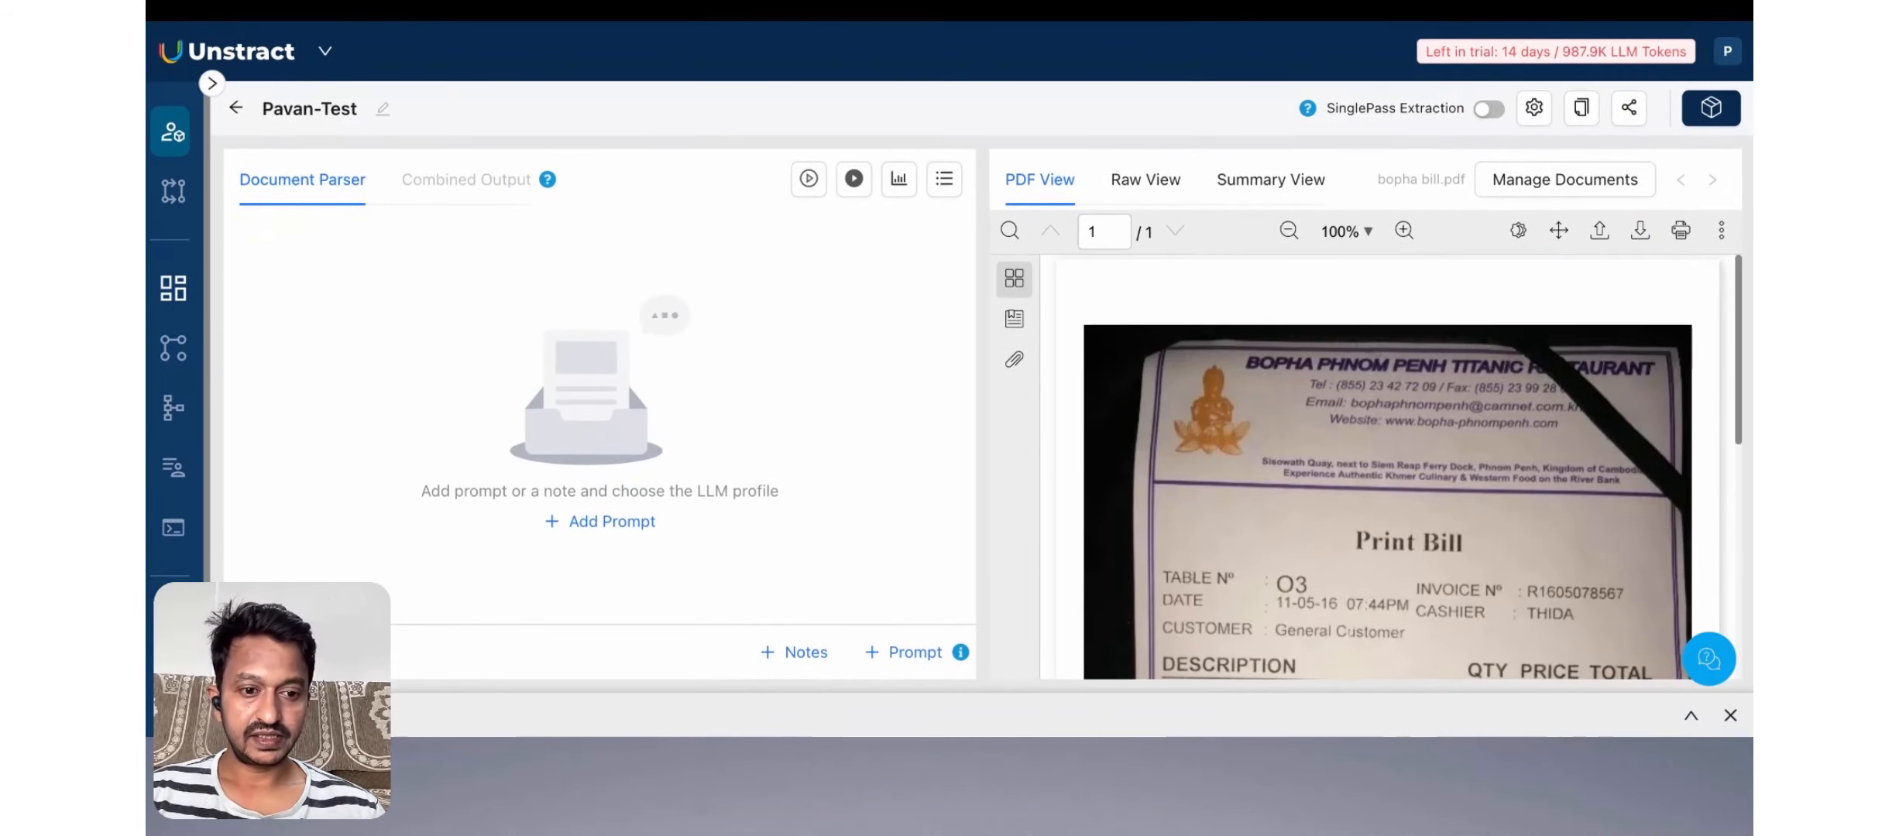
pyautogui.scroll(-5, 1361, 559)
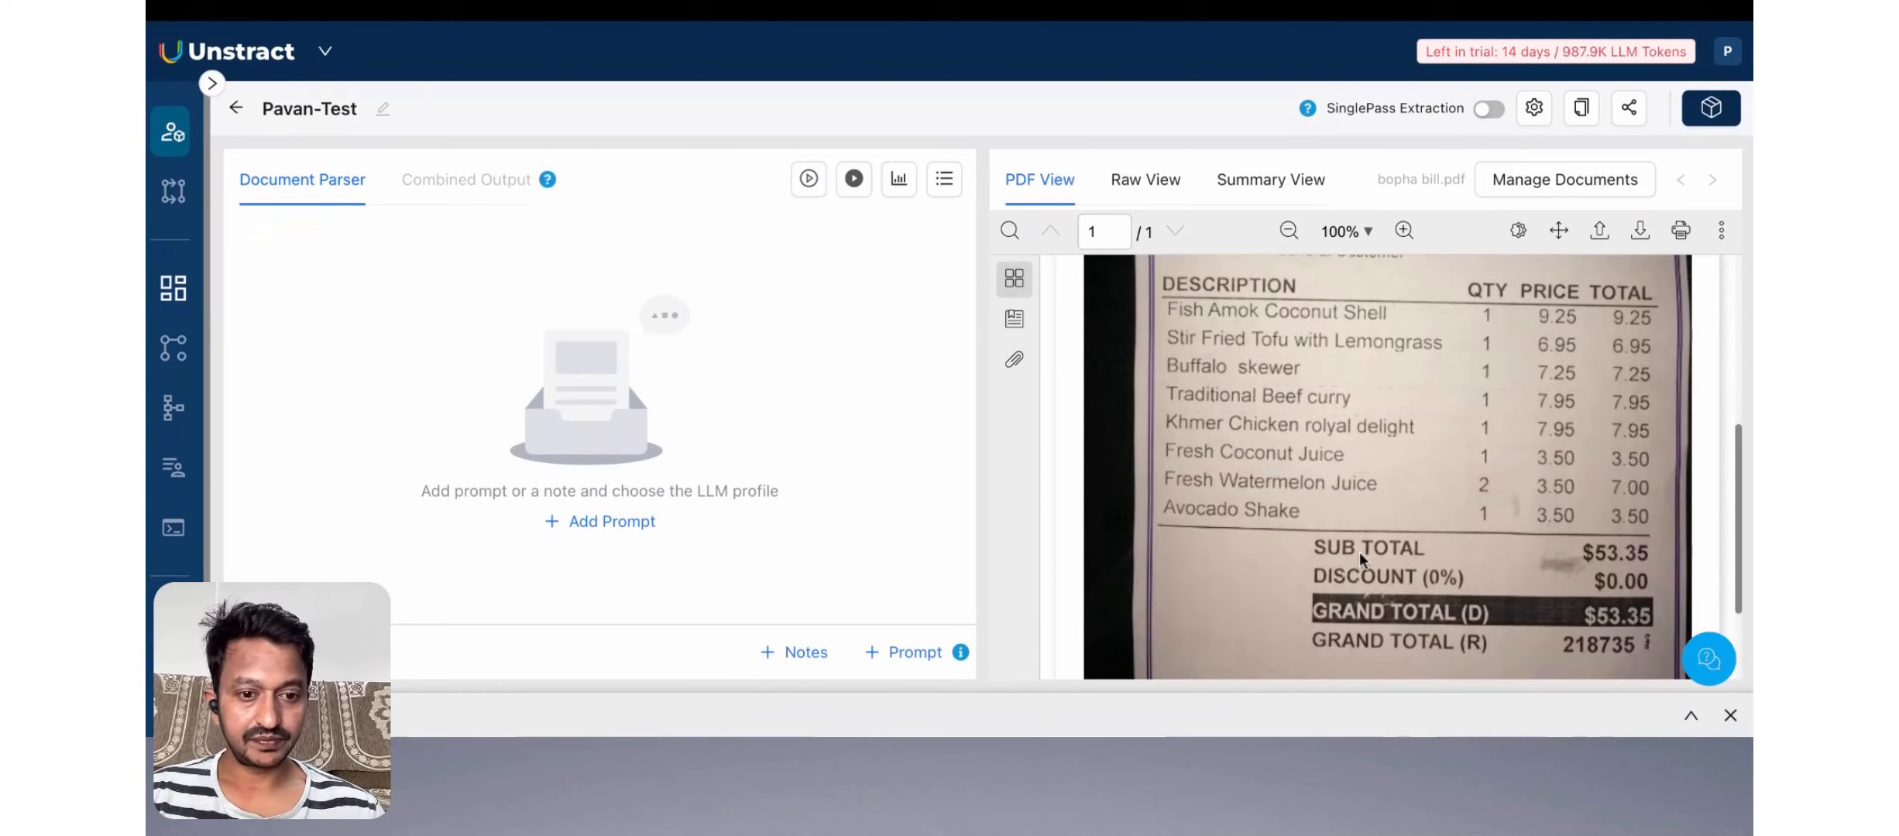
pyautogui.scroll(8, 1360, 559)
pyautogui.scroll(-6, 1361, 559)
pyautogui.scroll(8, 1386, 465)
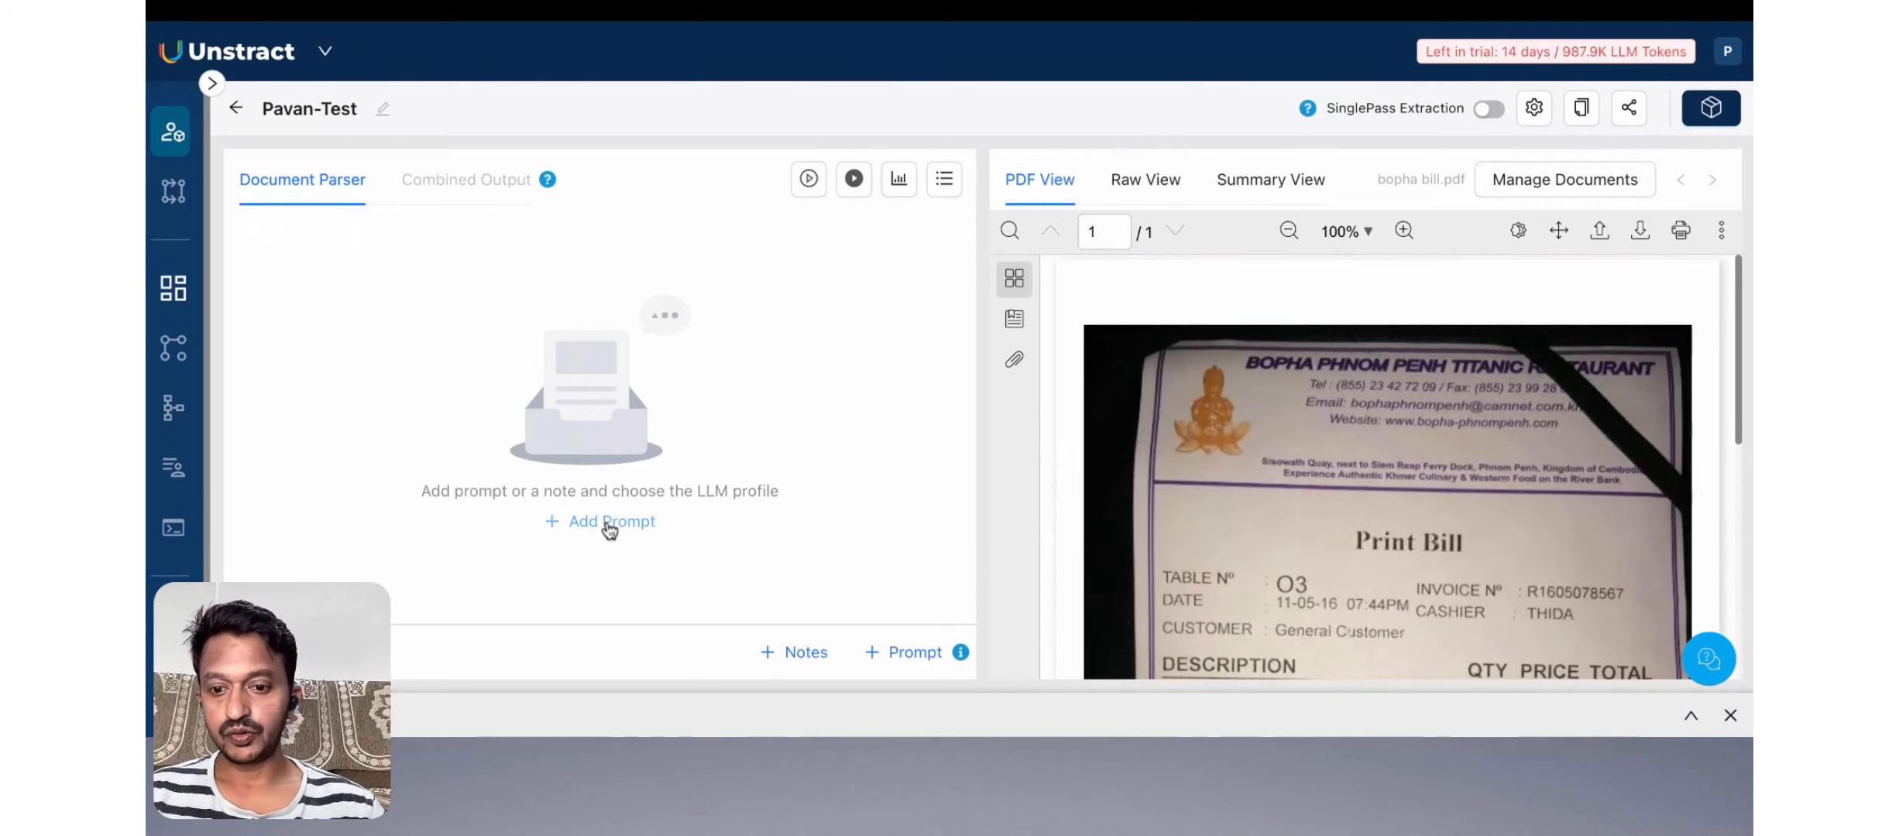
# - Add a prompt to the project and name it Restaurant_Name
pyautogui.click(610, 526)
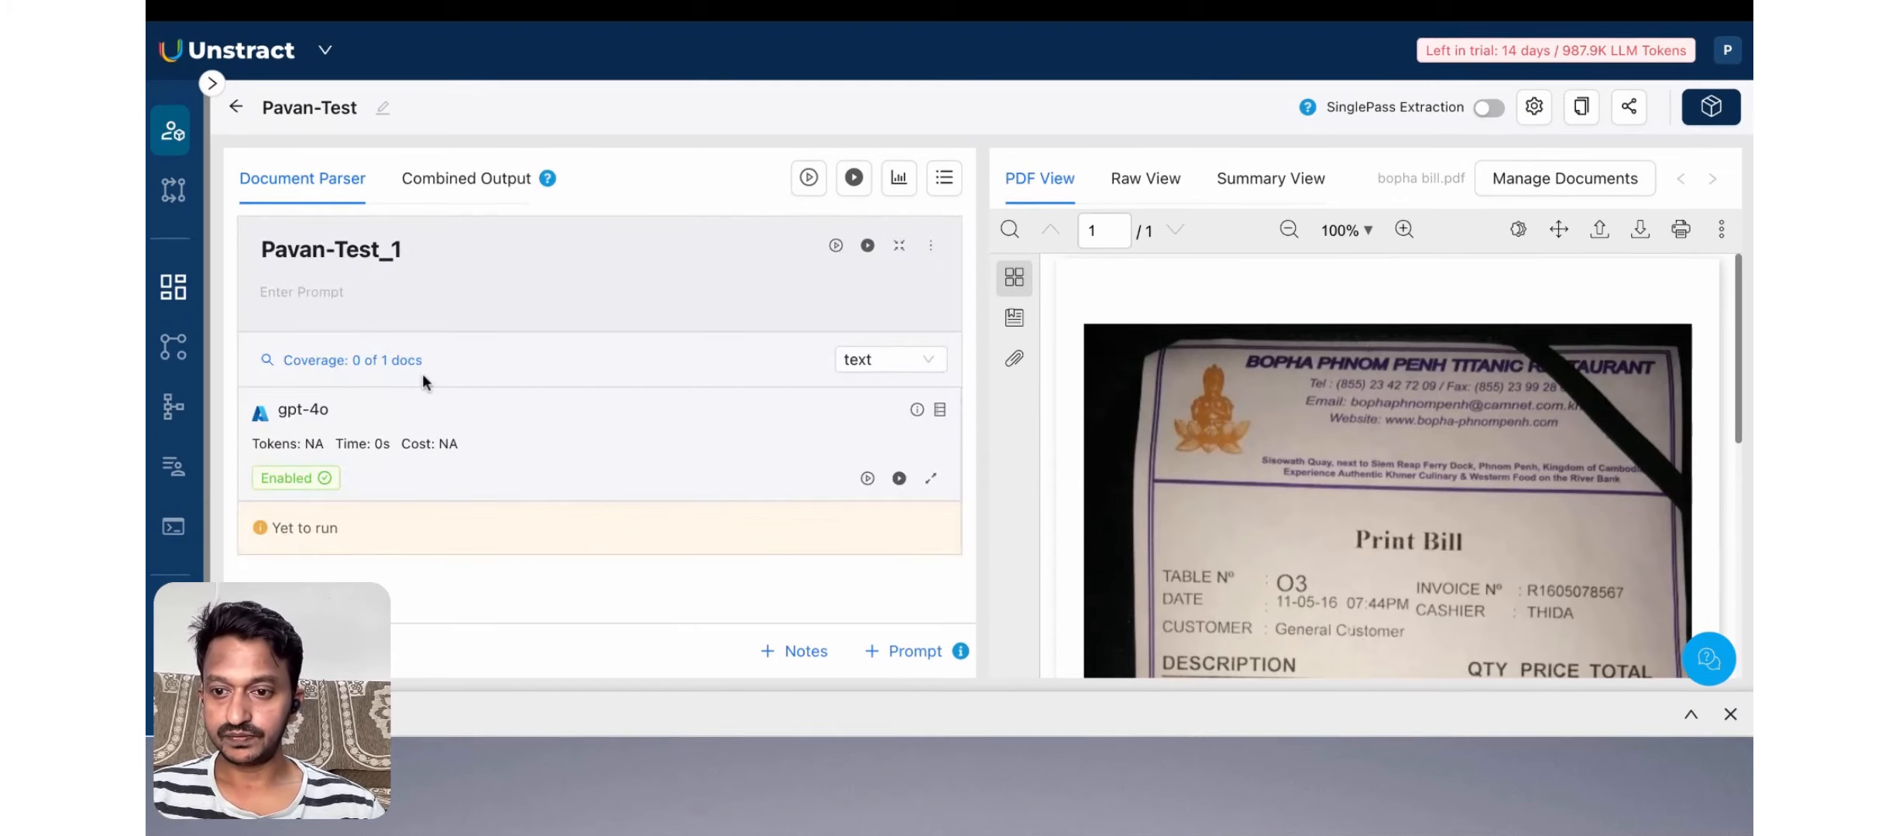
pyautogui.click(422, 246)
pyautogui.moveTo(400, 249); pyautogui.dragTo(262, 249)
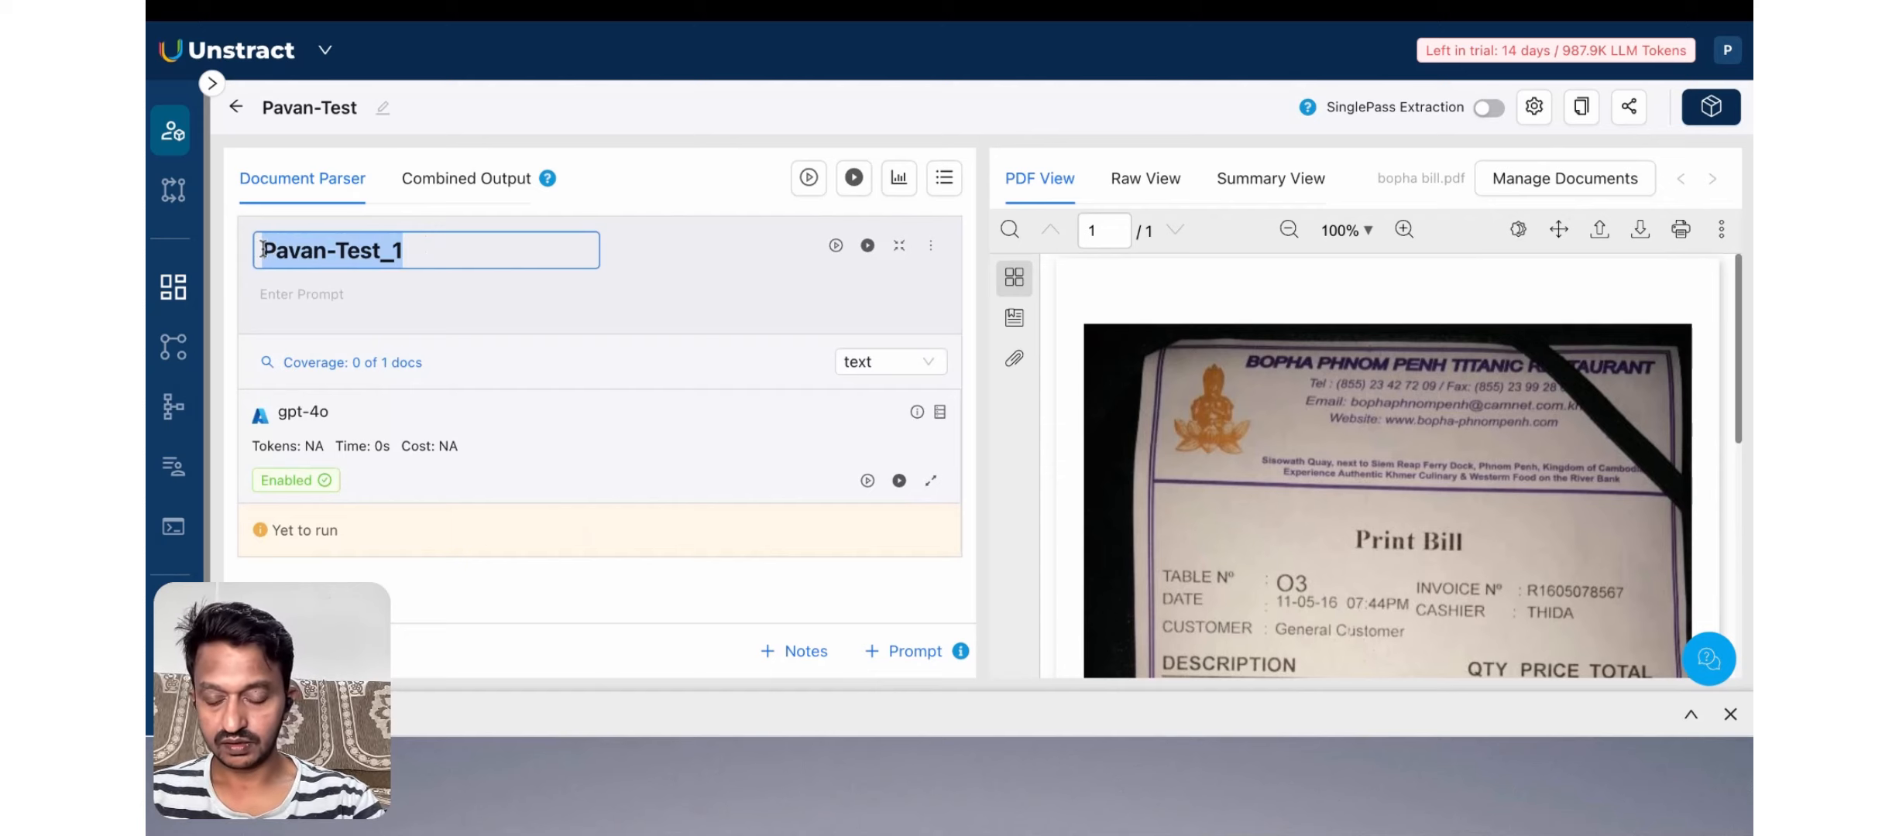
pyautogui.write('Resta')
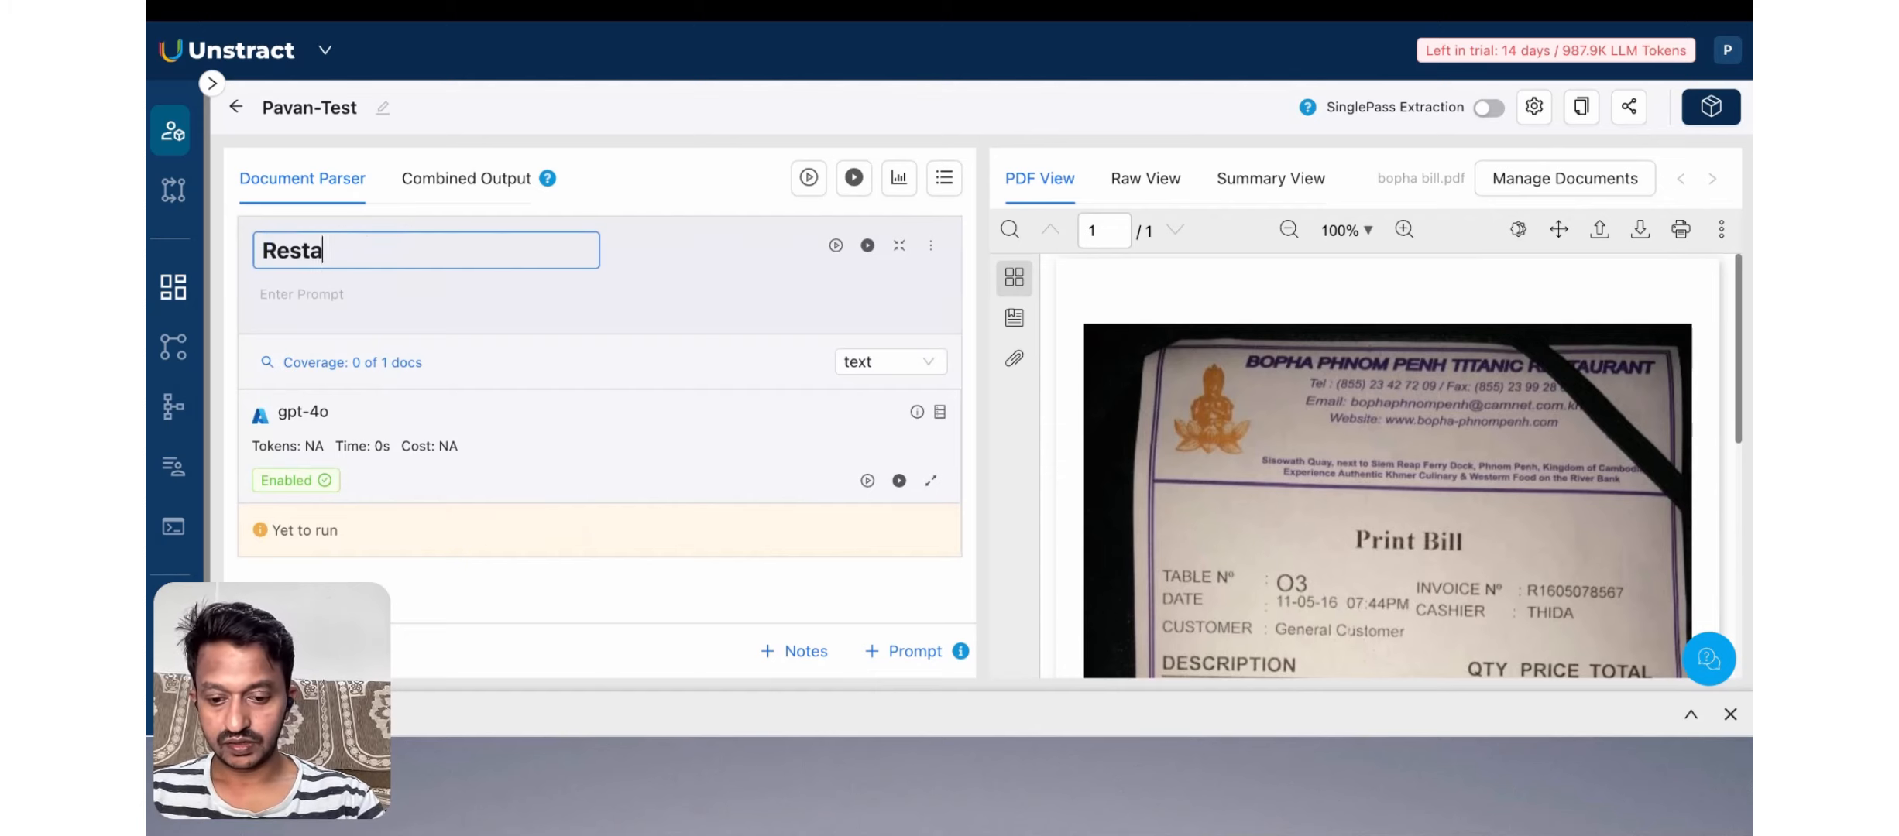
pyautogui.write('urant')
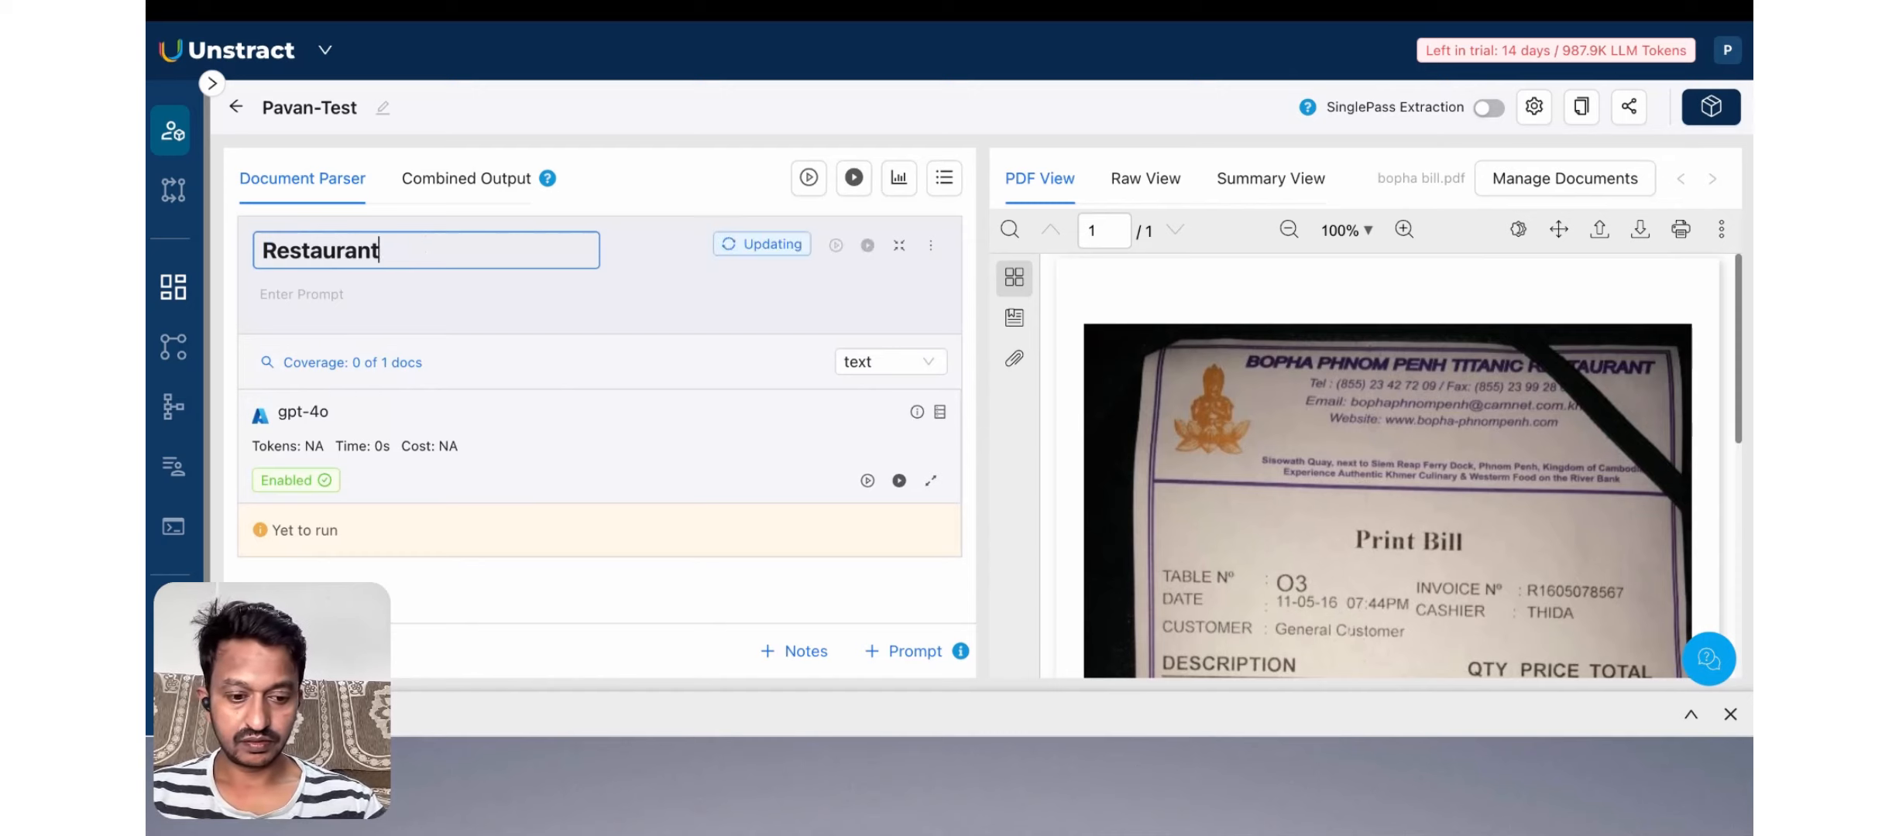
pyautogui.write('_Name')
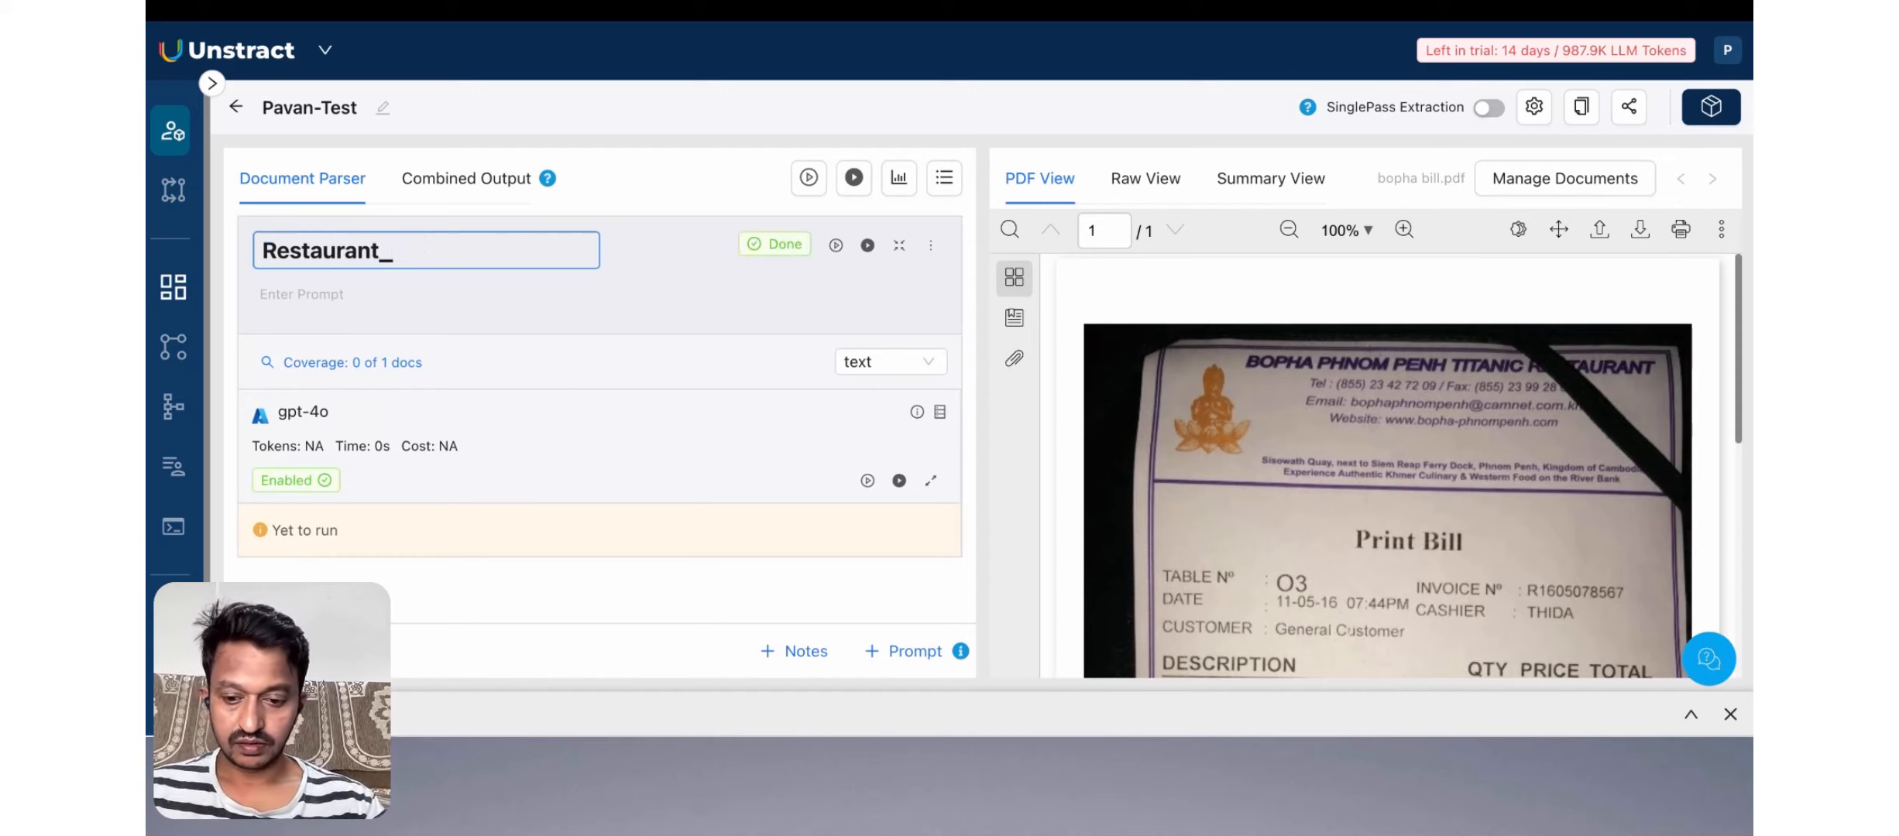
# - Write "What's the restaurant name?" as the prompt text for Restaurant_Name
pyautogui.click(323, 296)
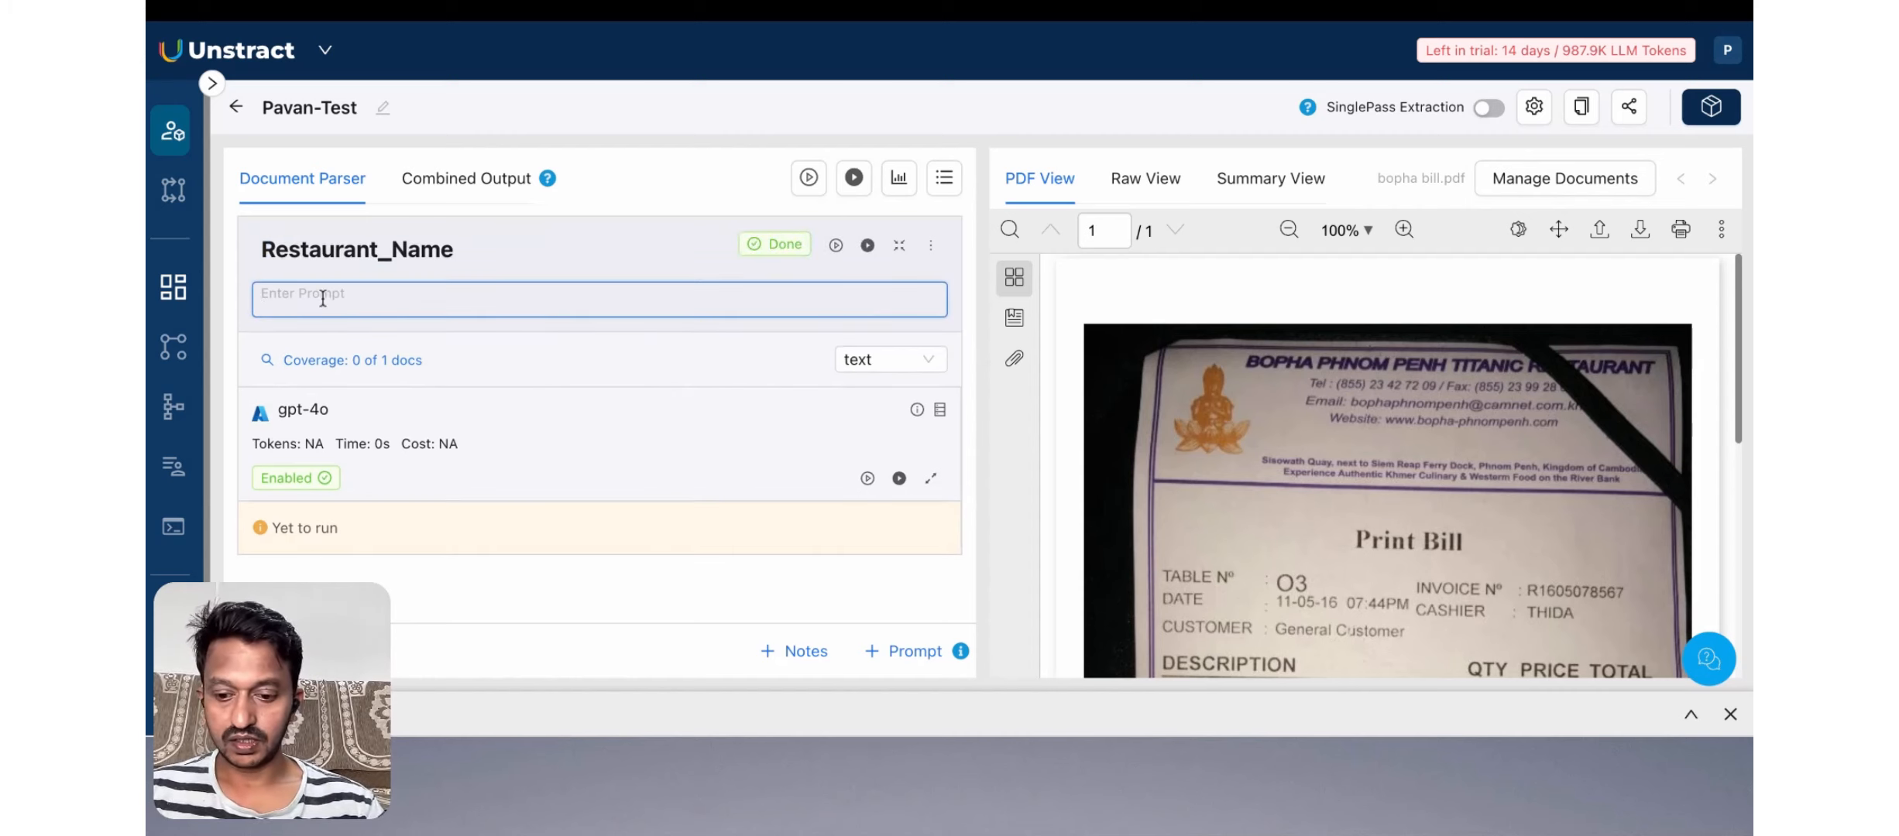
pyautogui.write("What's the")
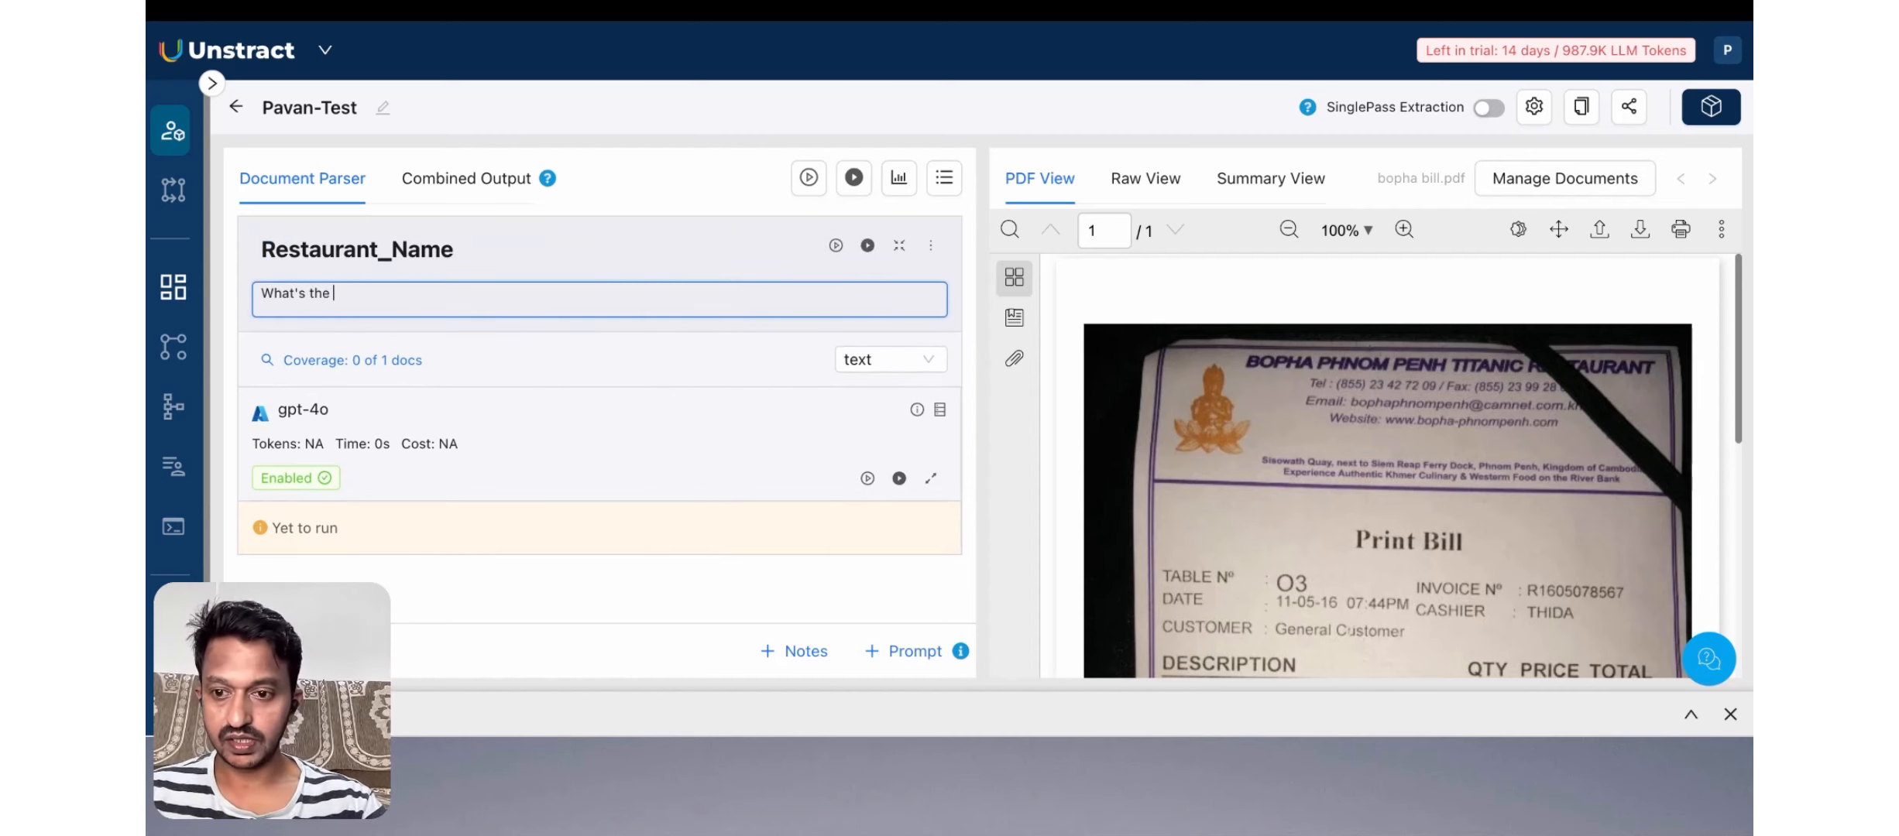
pyautogui.write(' rea')
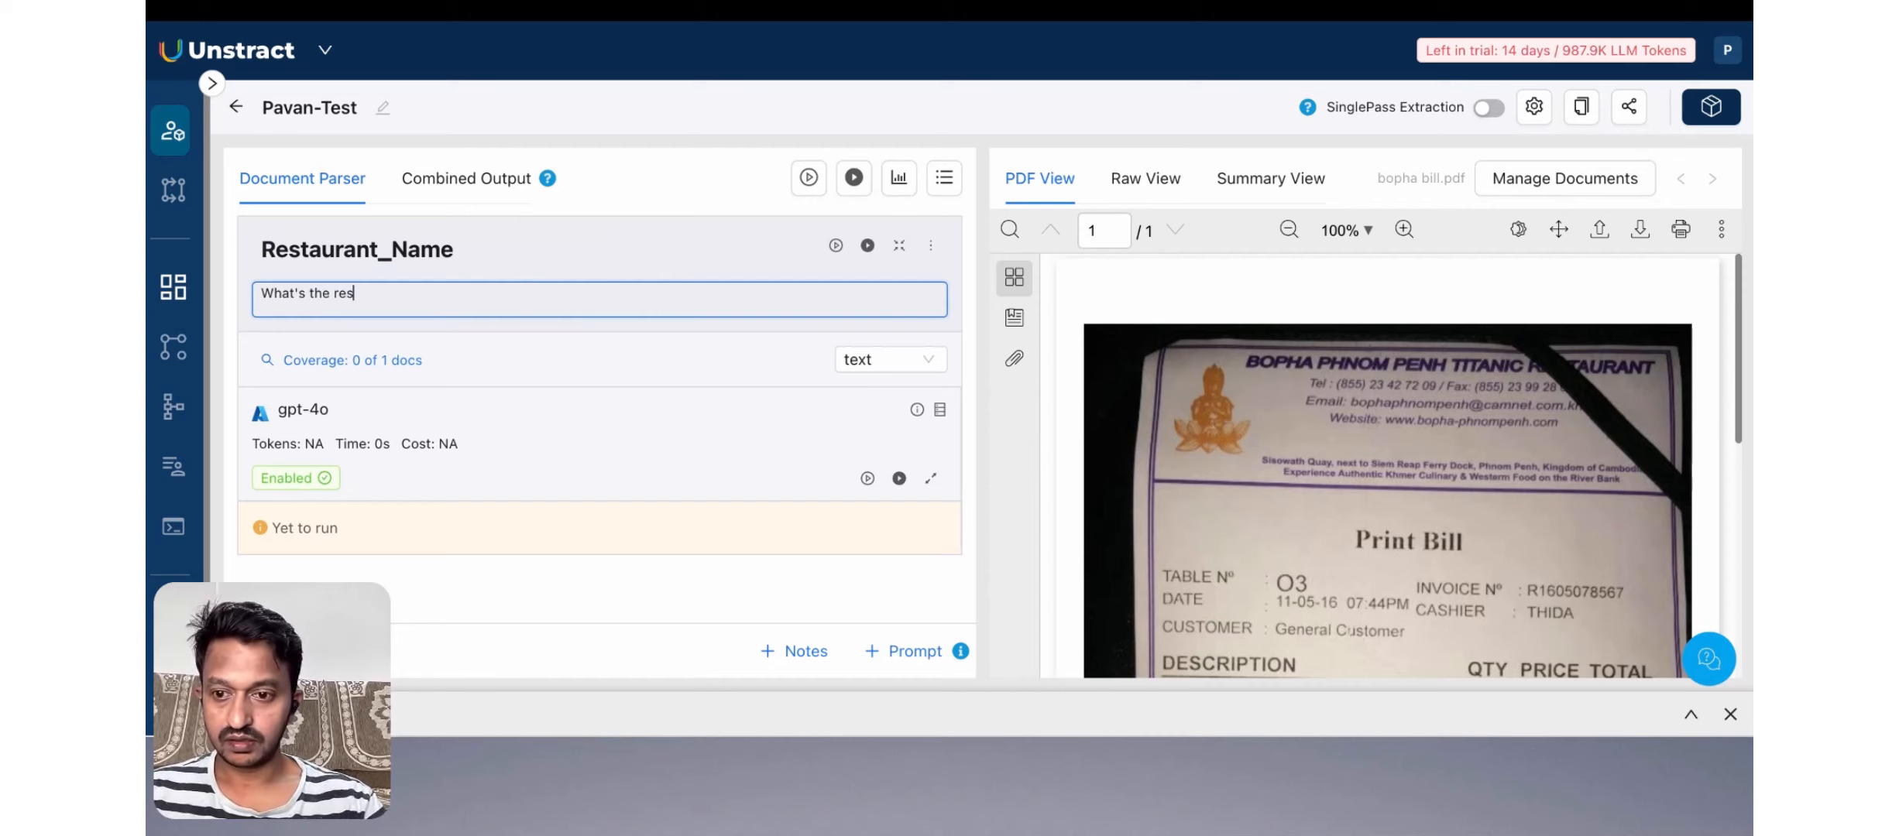
pyautogui.write('taura')
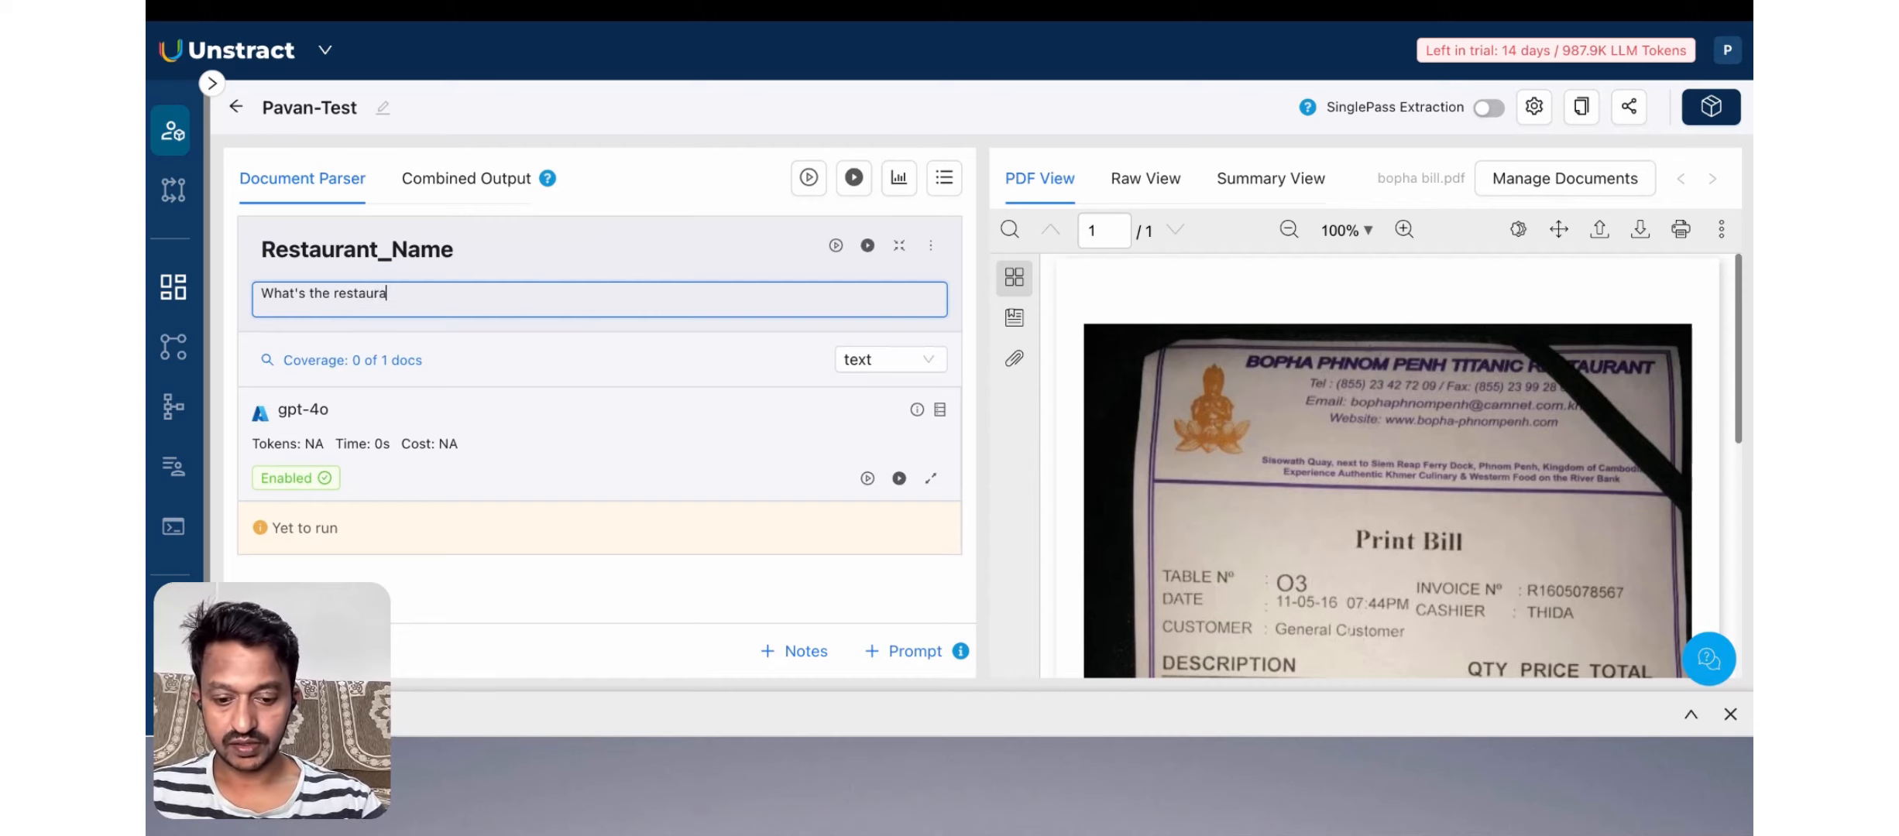
pyautogui.write('nt name?')
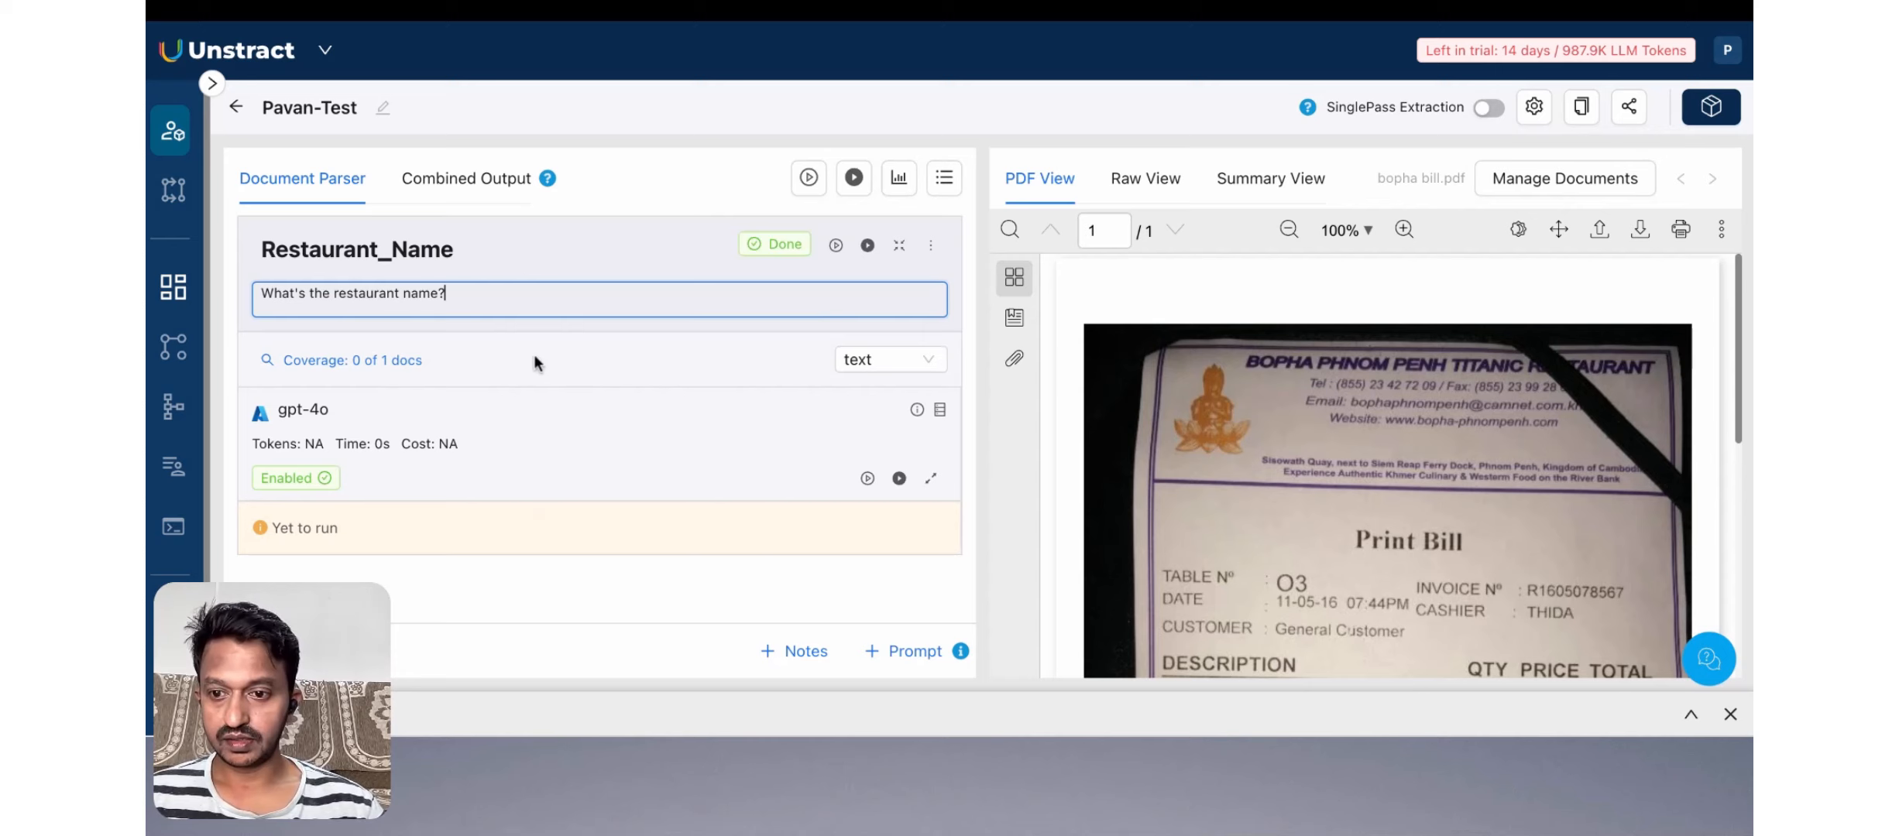
# - Add a second prompt to the project and name it Items_ordered
pyautogui.click(902, 661)
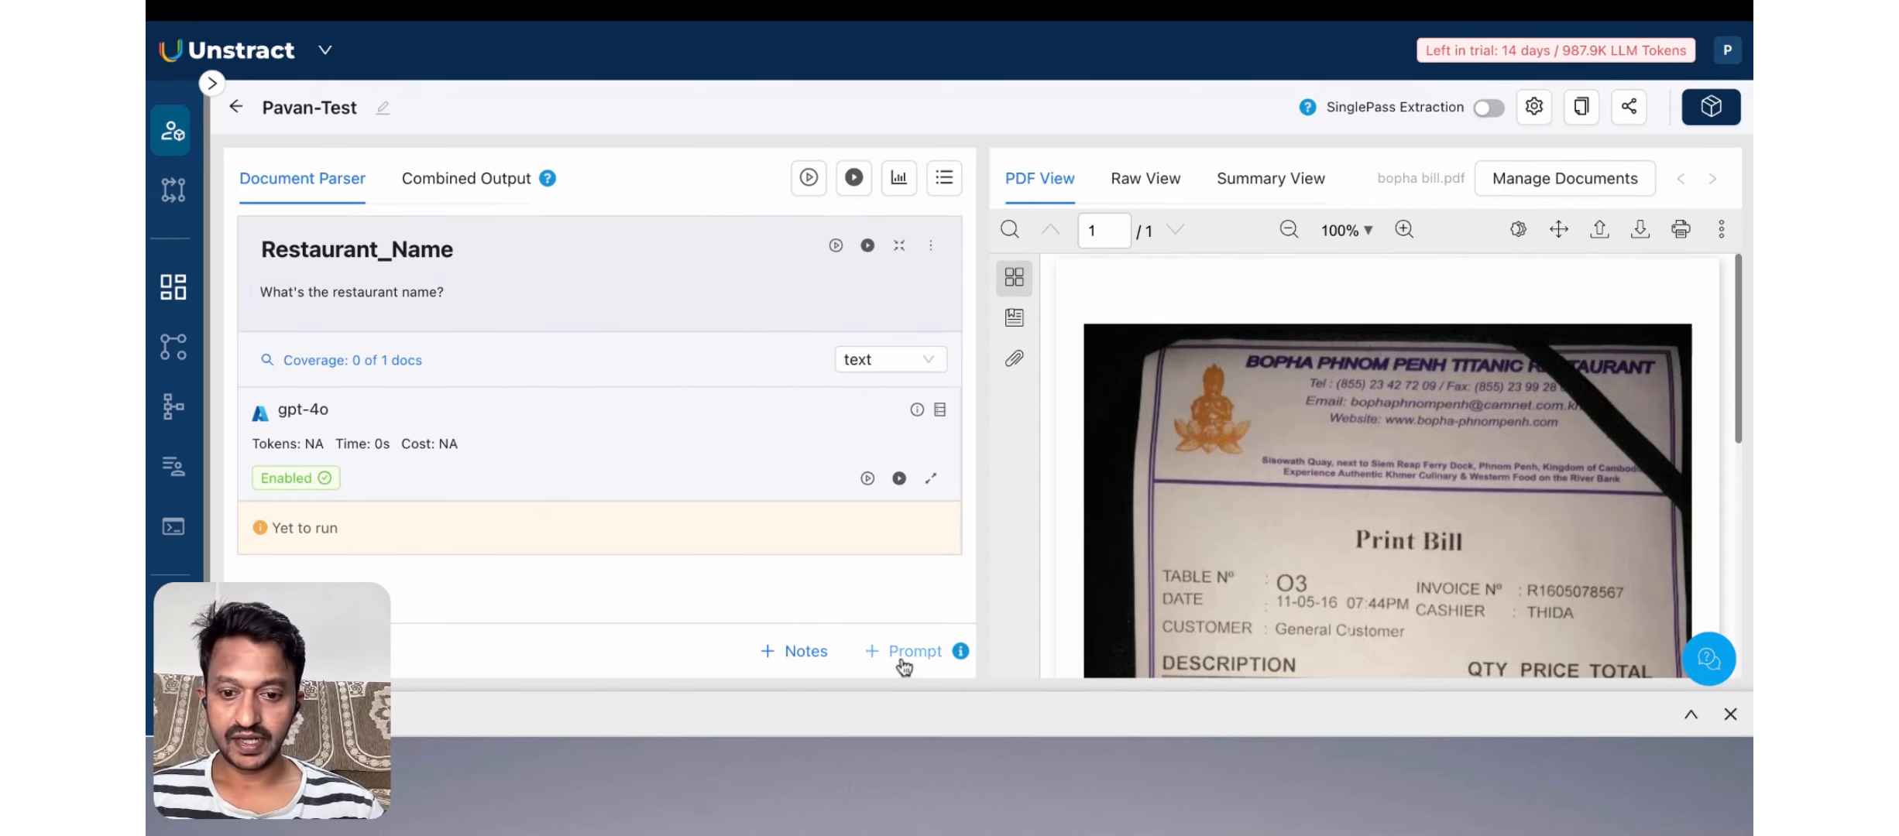
pyautogui.click(412, 294)
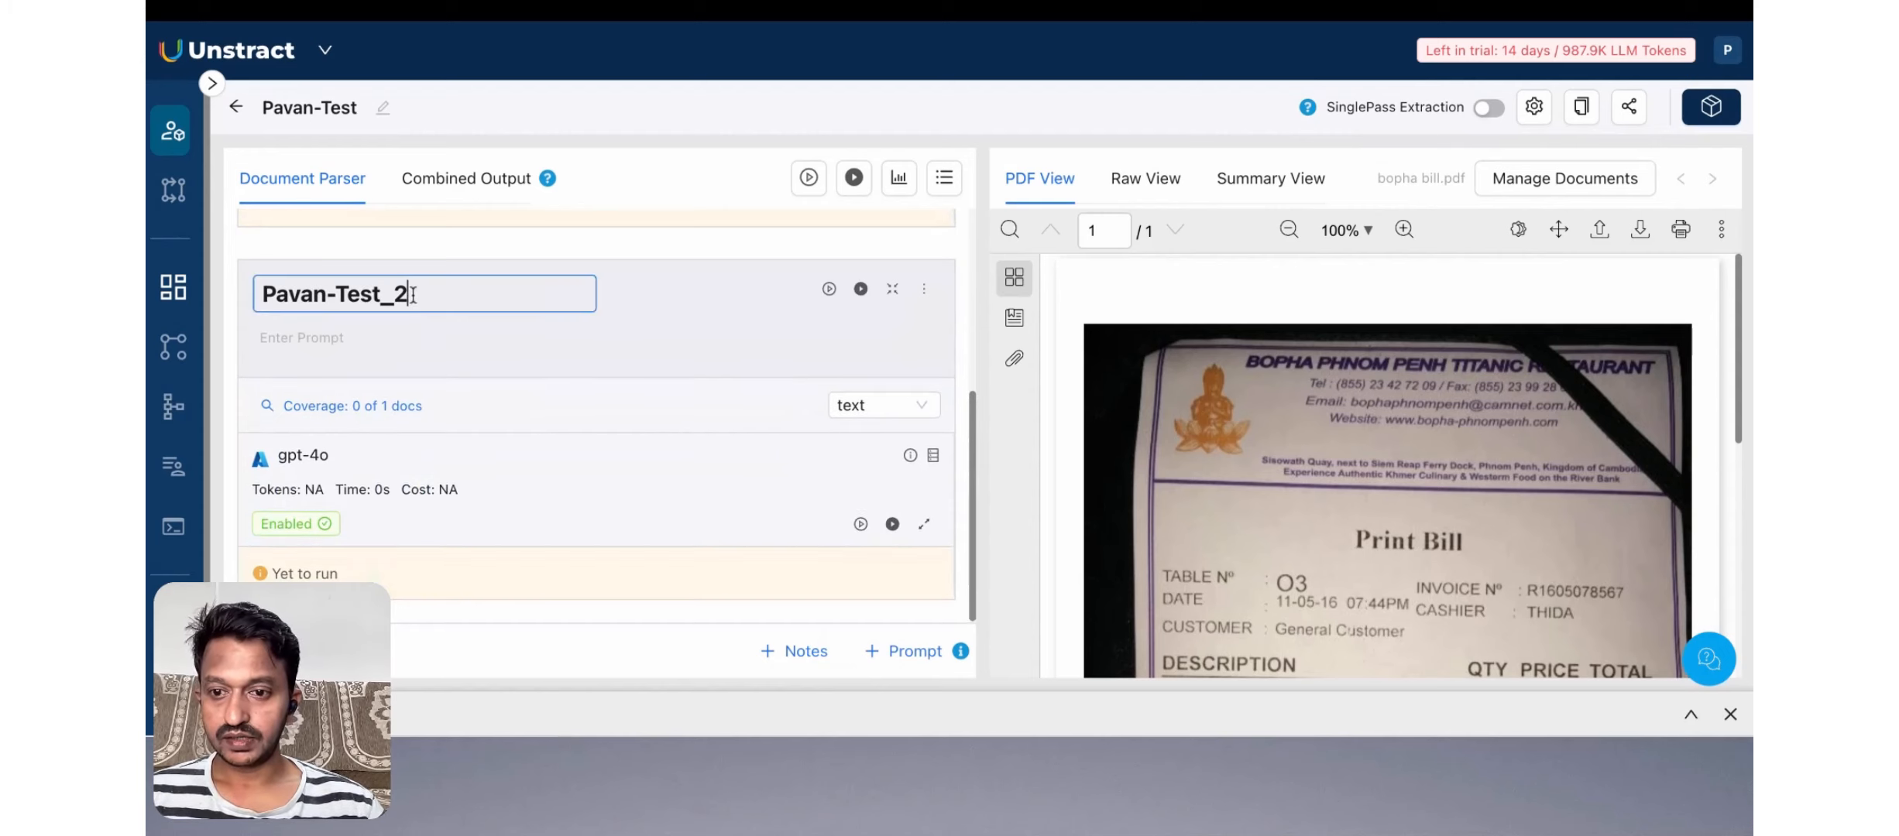
pyautogui.moveTo(413, 294); pyautogui.dragTo(261, 294)
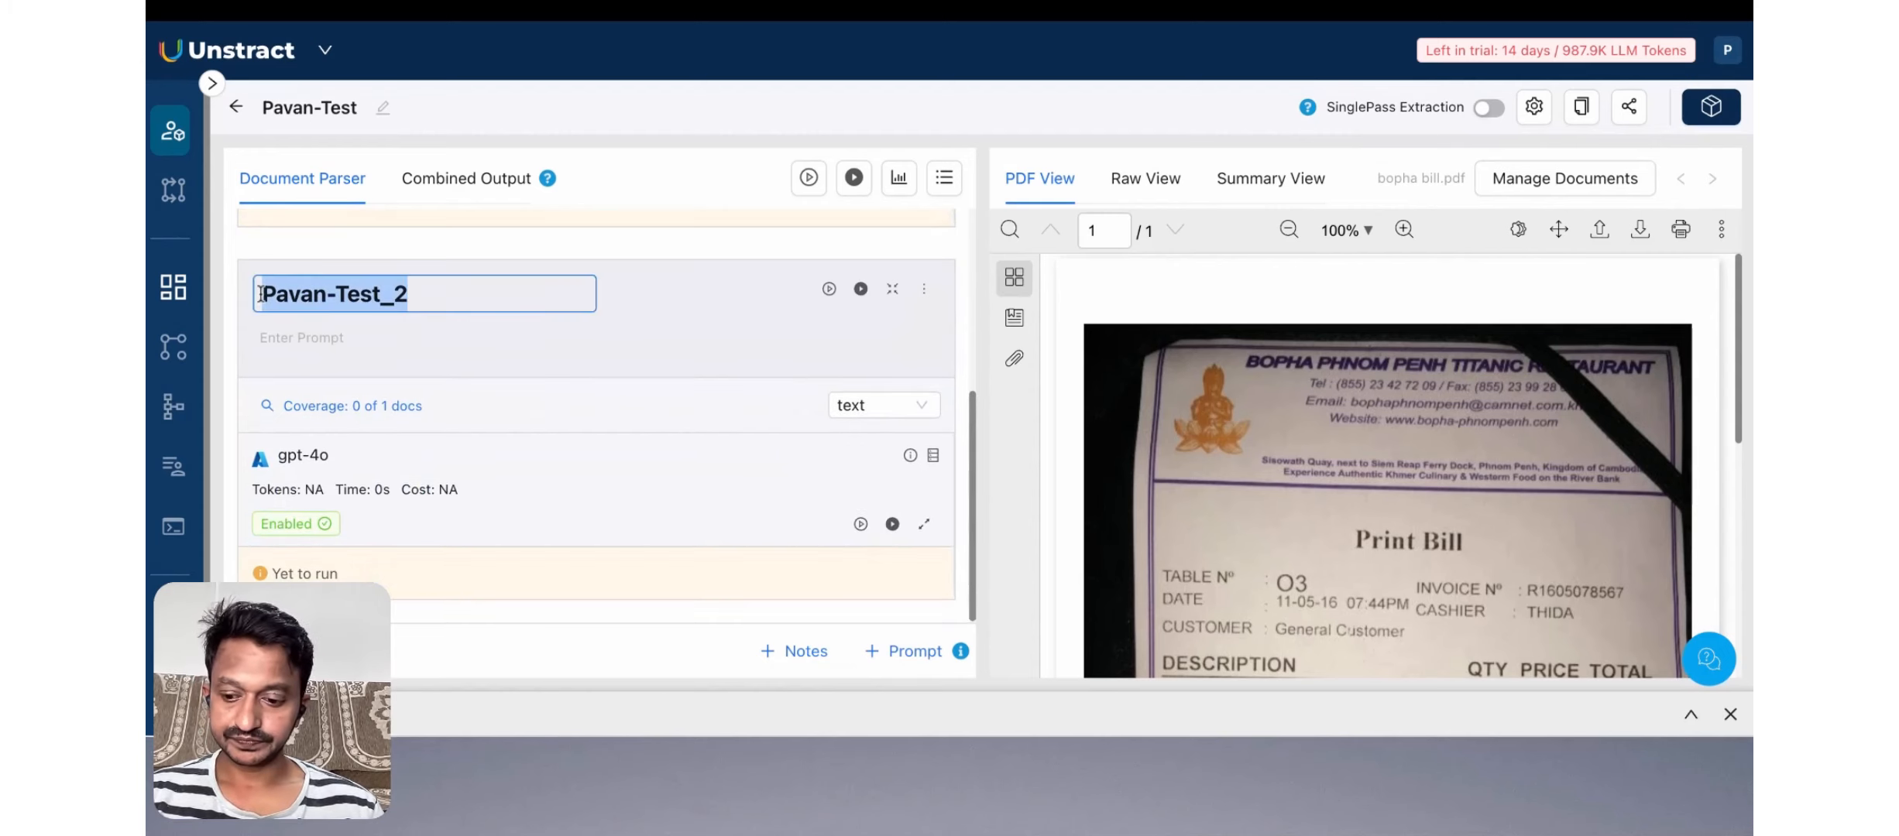
pyautogui.write('What')
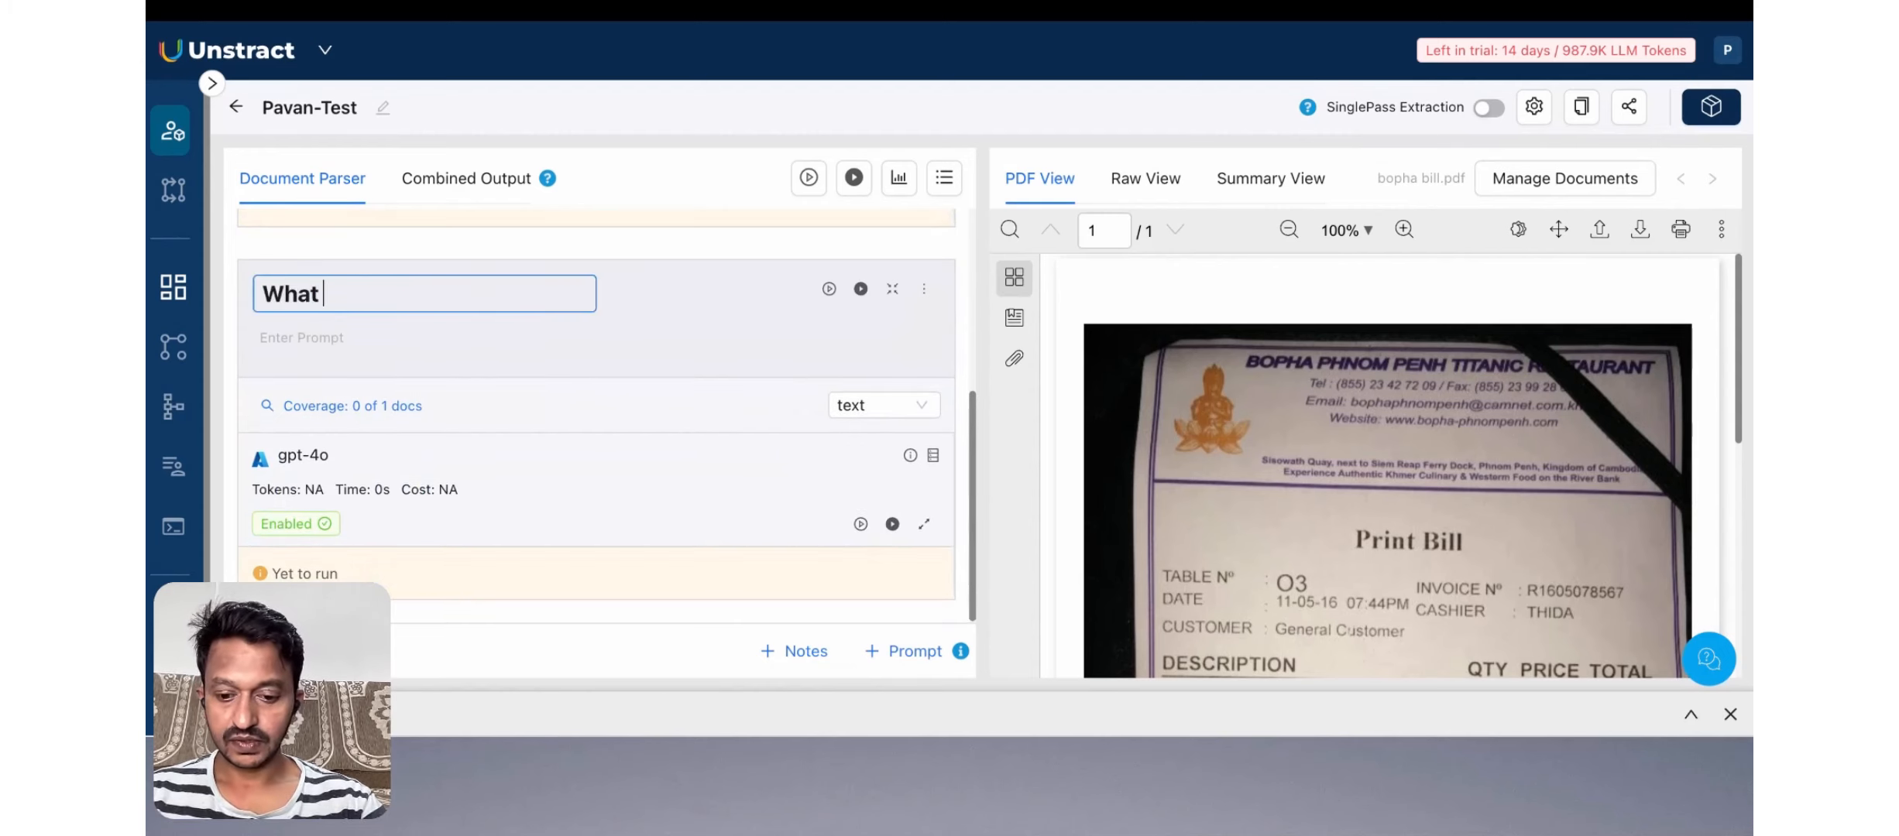
pyautogui.press('BackSpace')
pyautogui.press('BackSpace')
pyautogui.press('BackSpace')
pyautogui.press('BackSpace')
pyautogui.press('BackSpace')
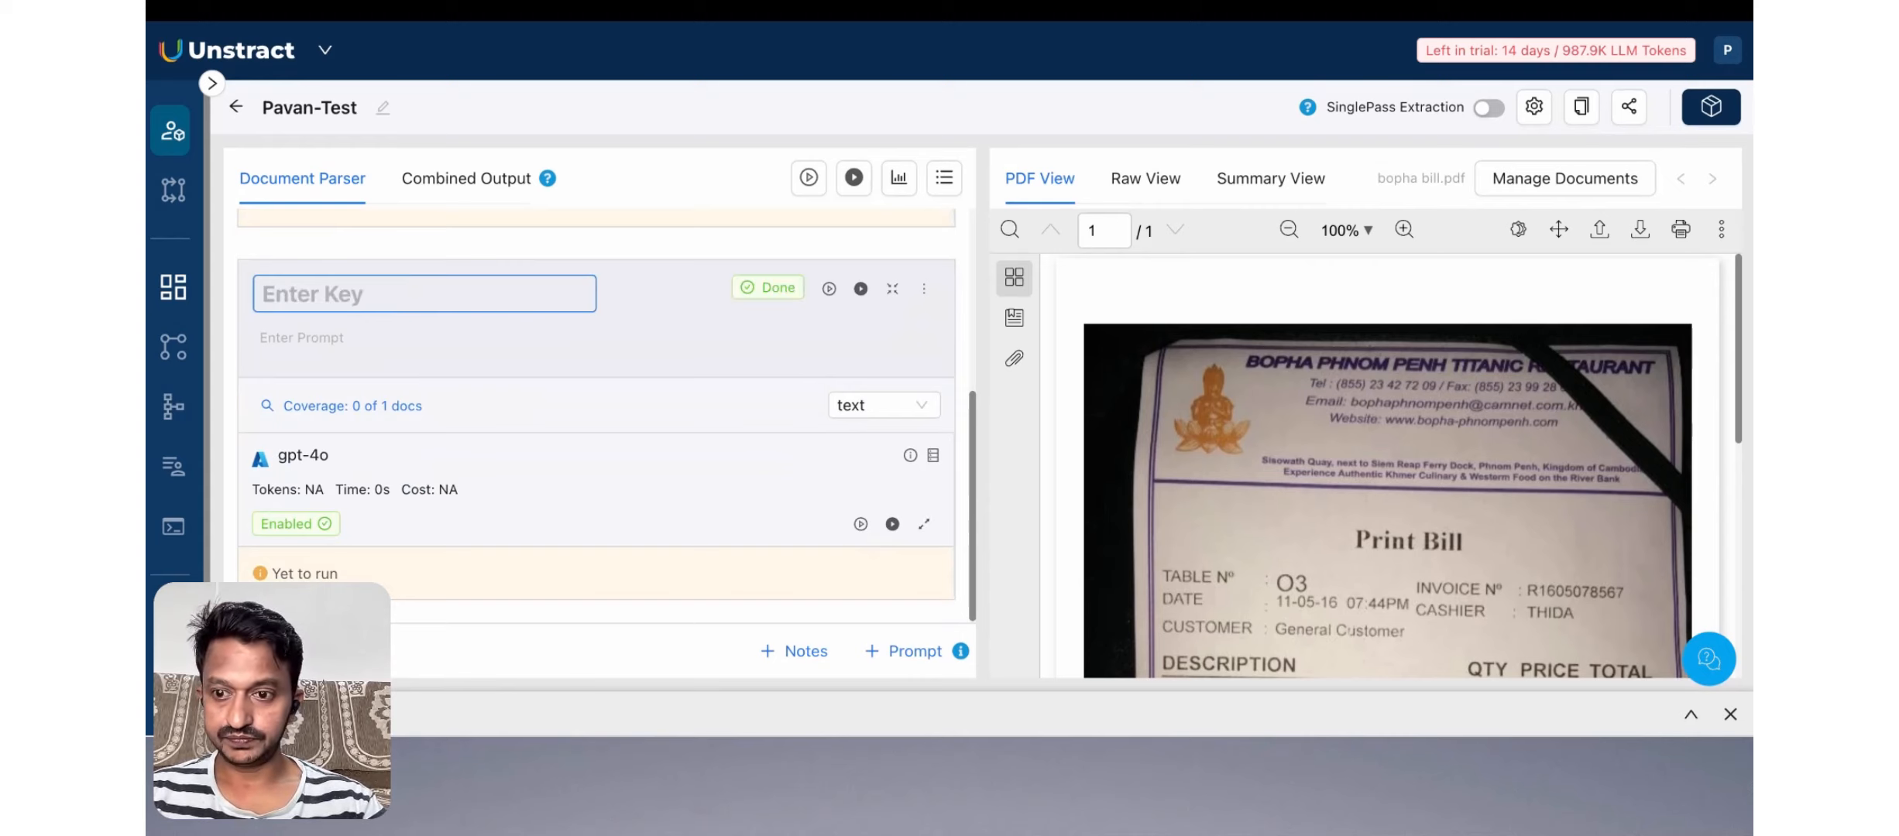
pyautogui.write('Item')
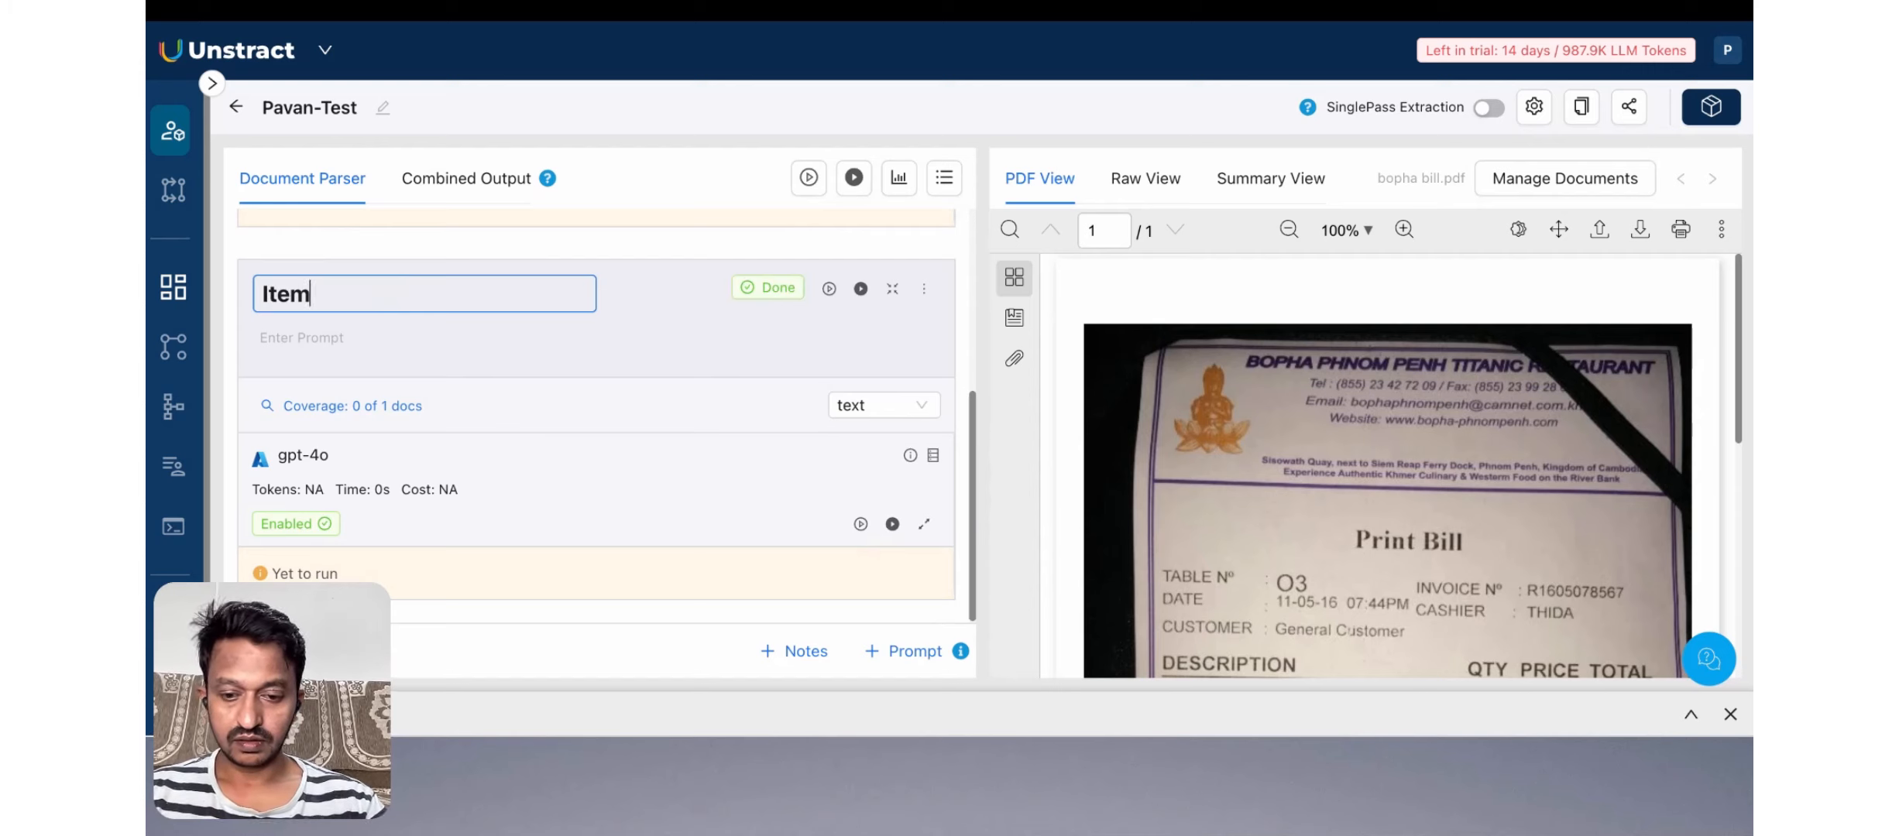
pyautogui.write('s_ordered')
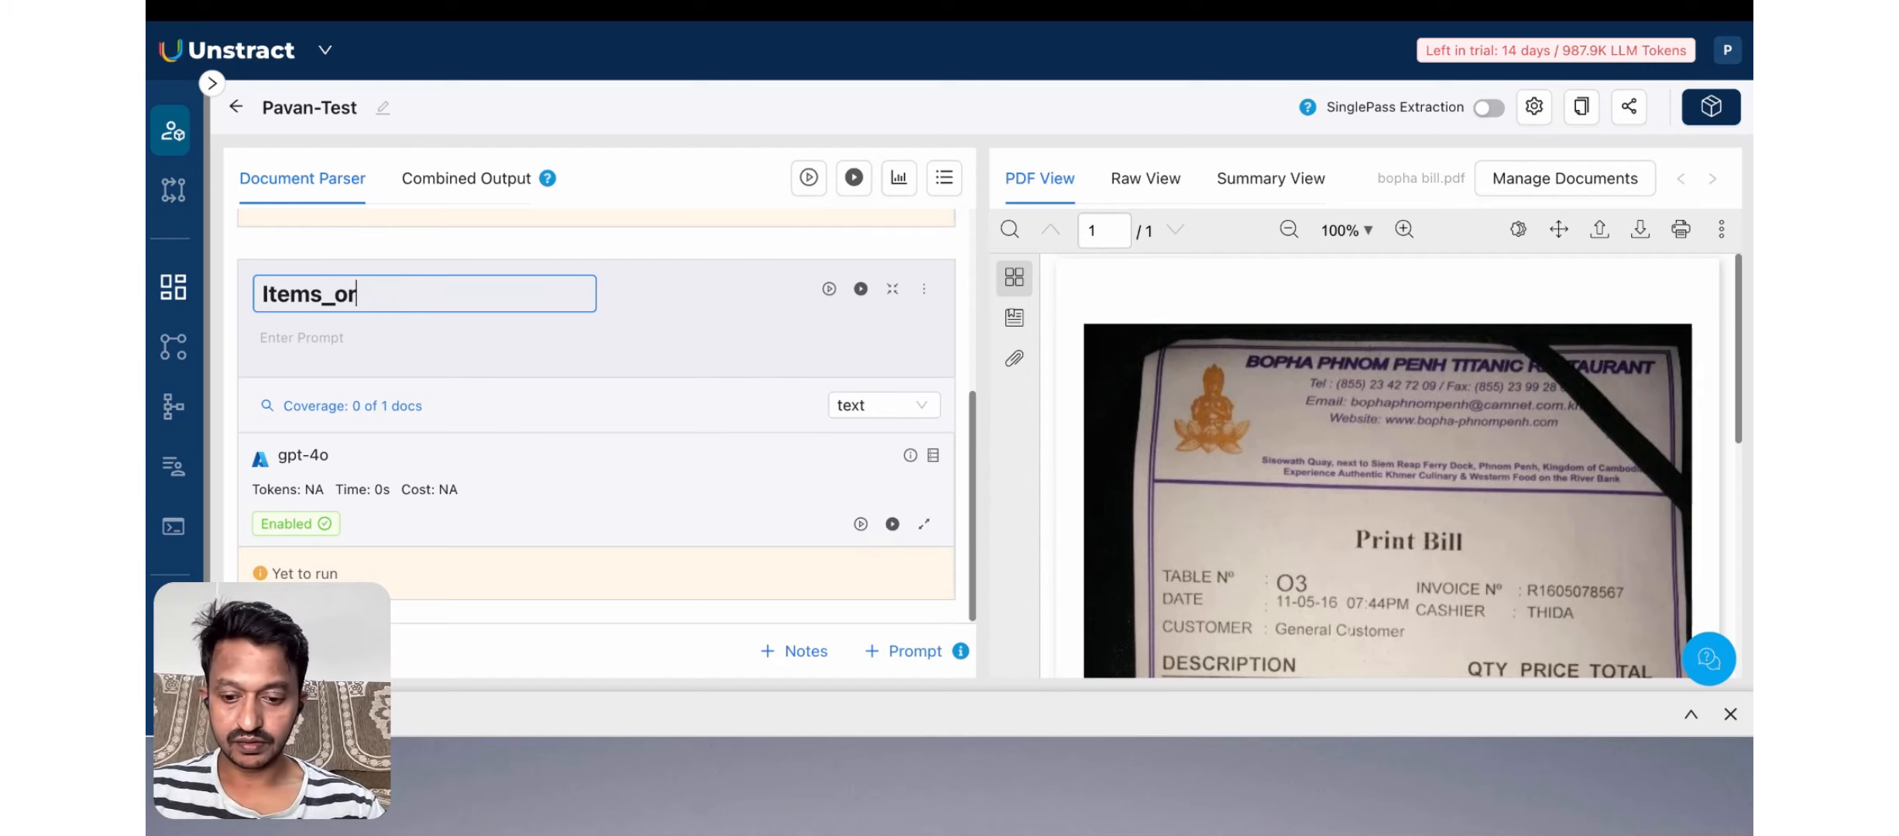
# - Write "What are the items ordered?" as the prompt text for Items_ordered
pyautogui.click(254, 341)
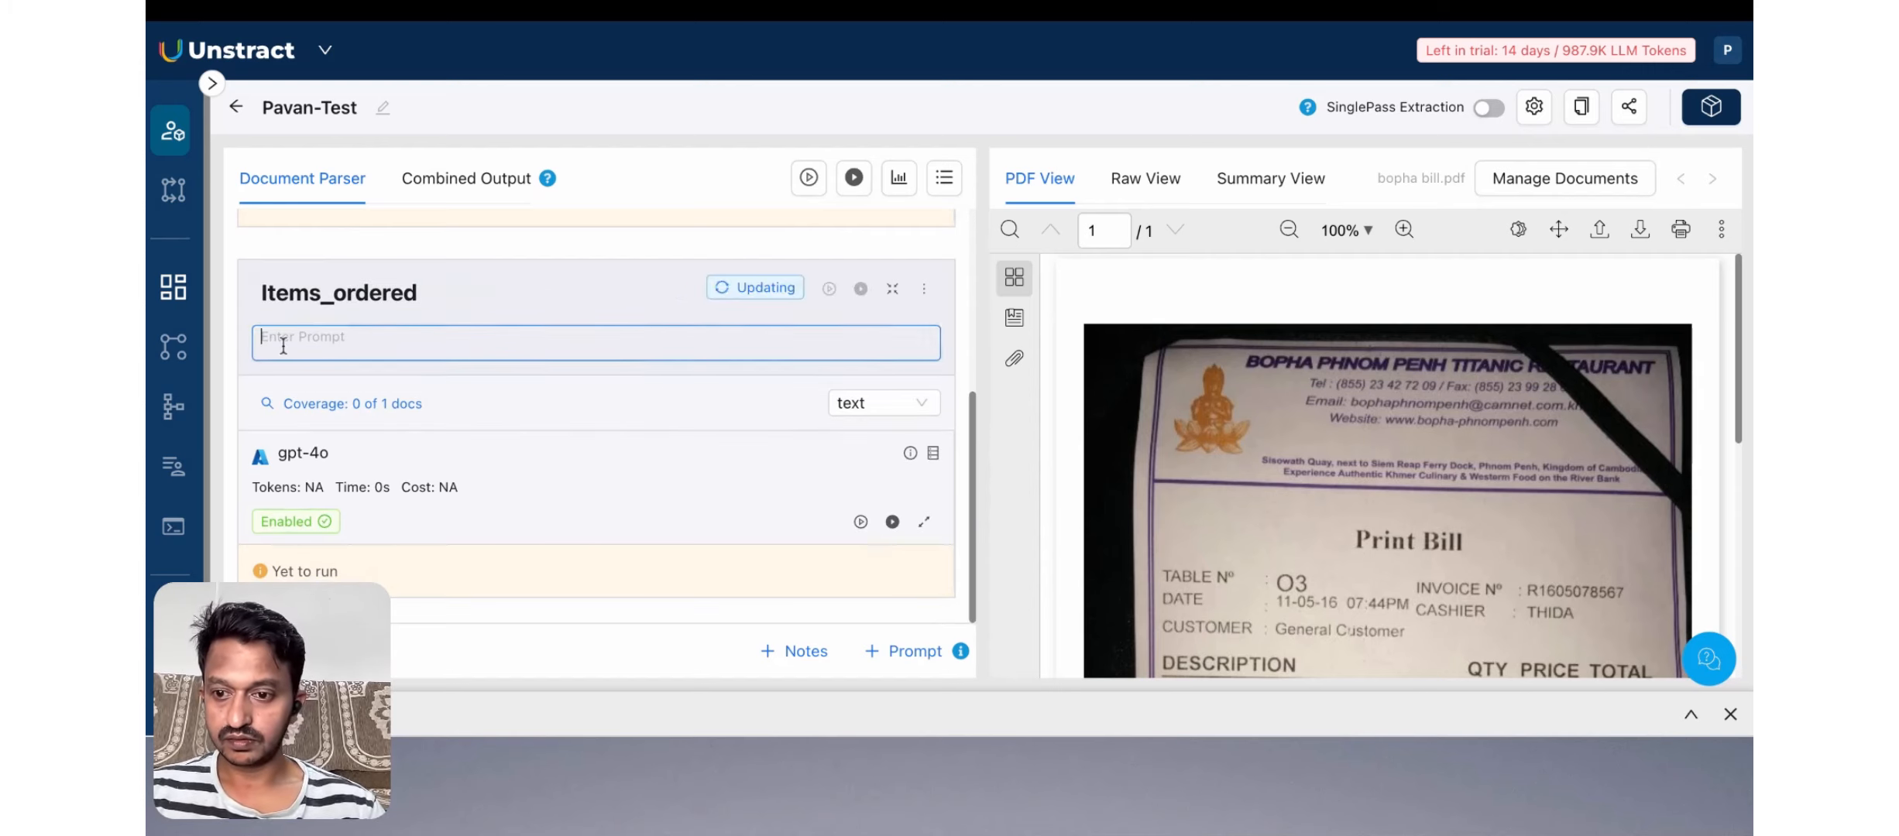
pyautogui.write('What a')
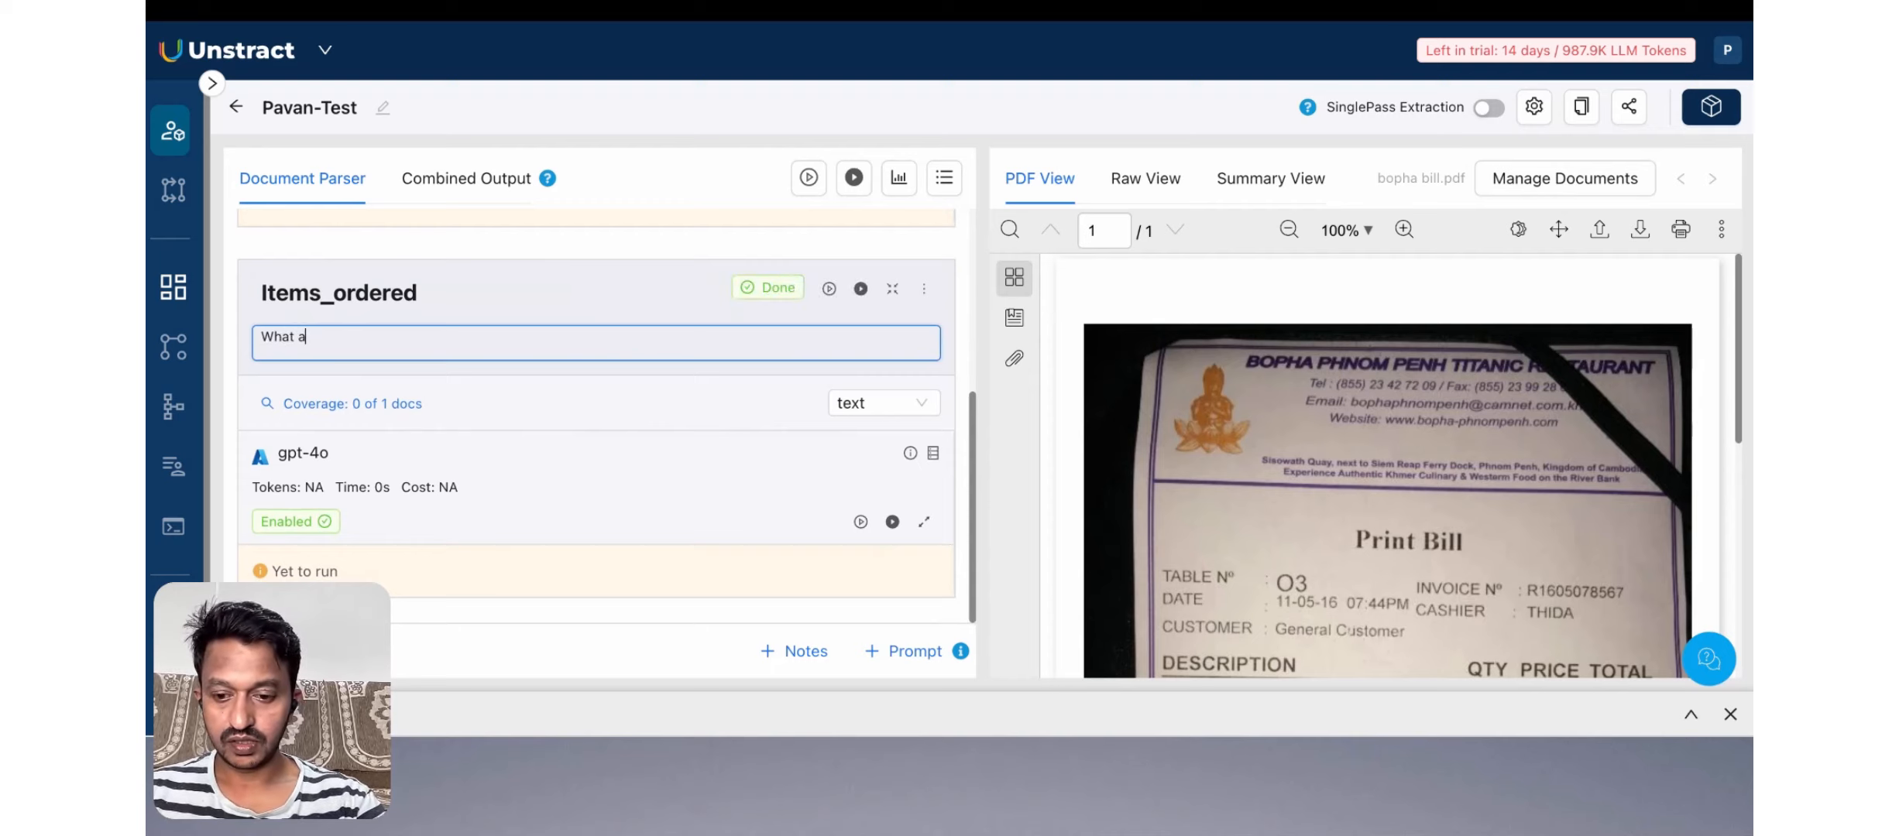
pyautogui.write('re the ir')
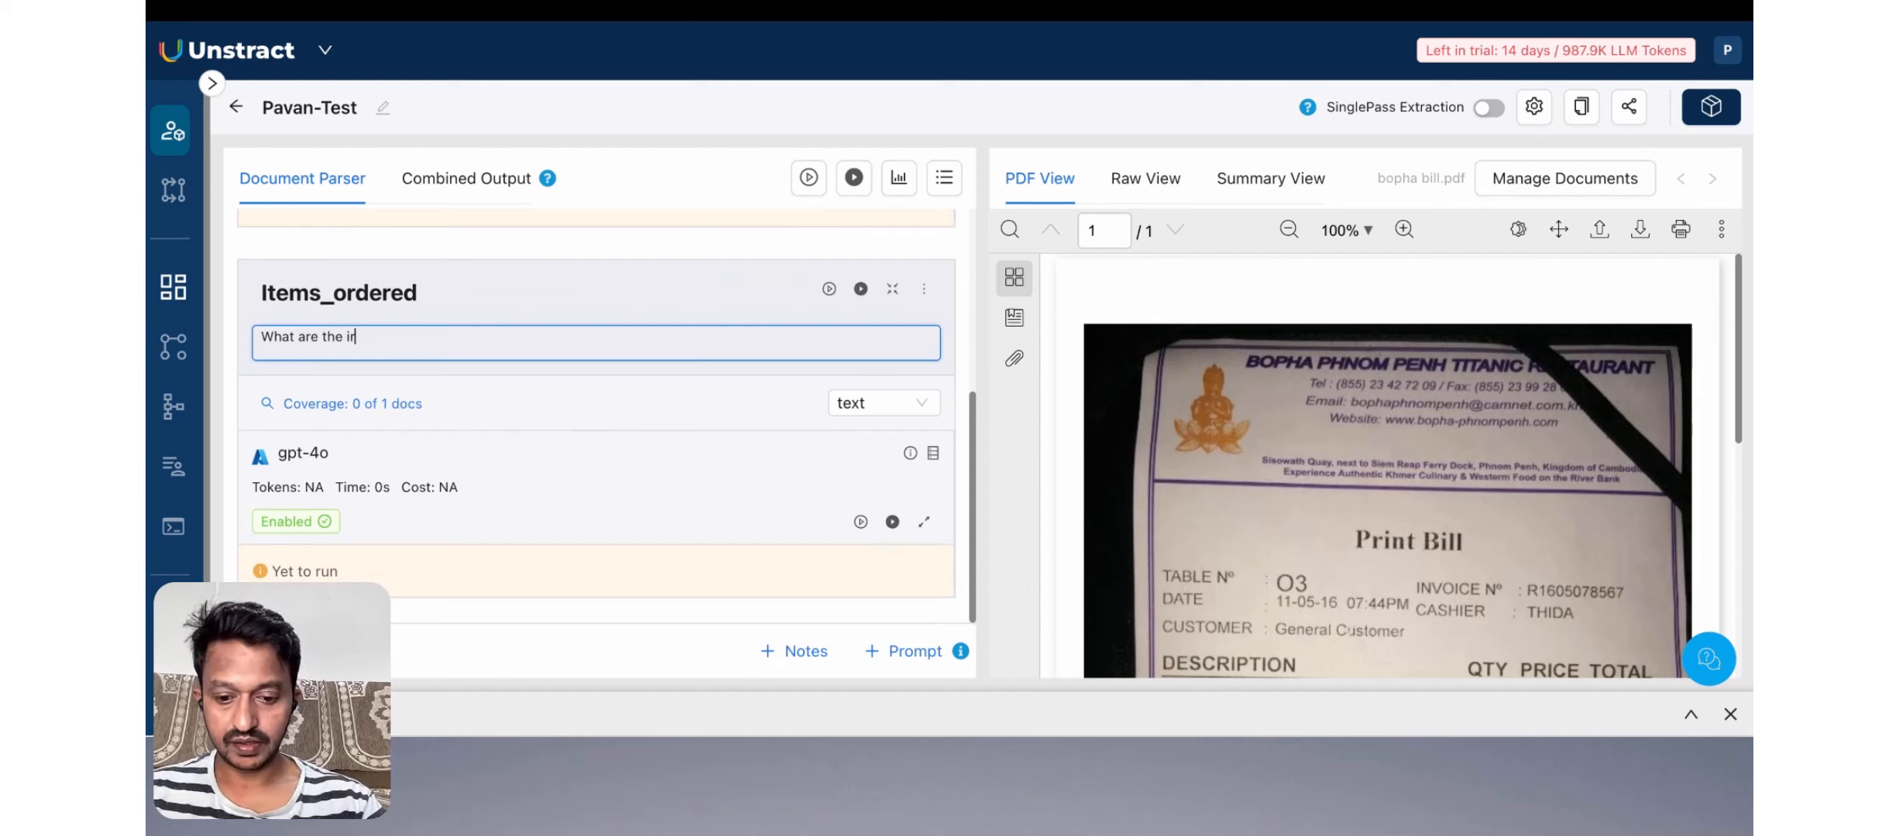
pyautogui.press('BackSpace')
pyautogui.write('tems ordered?')
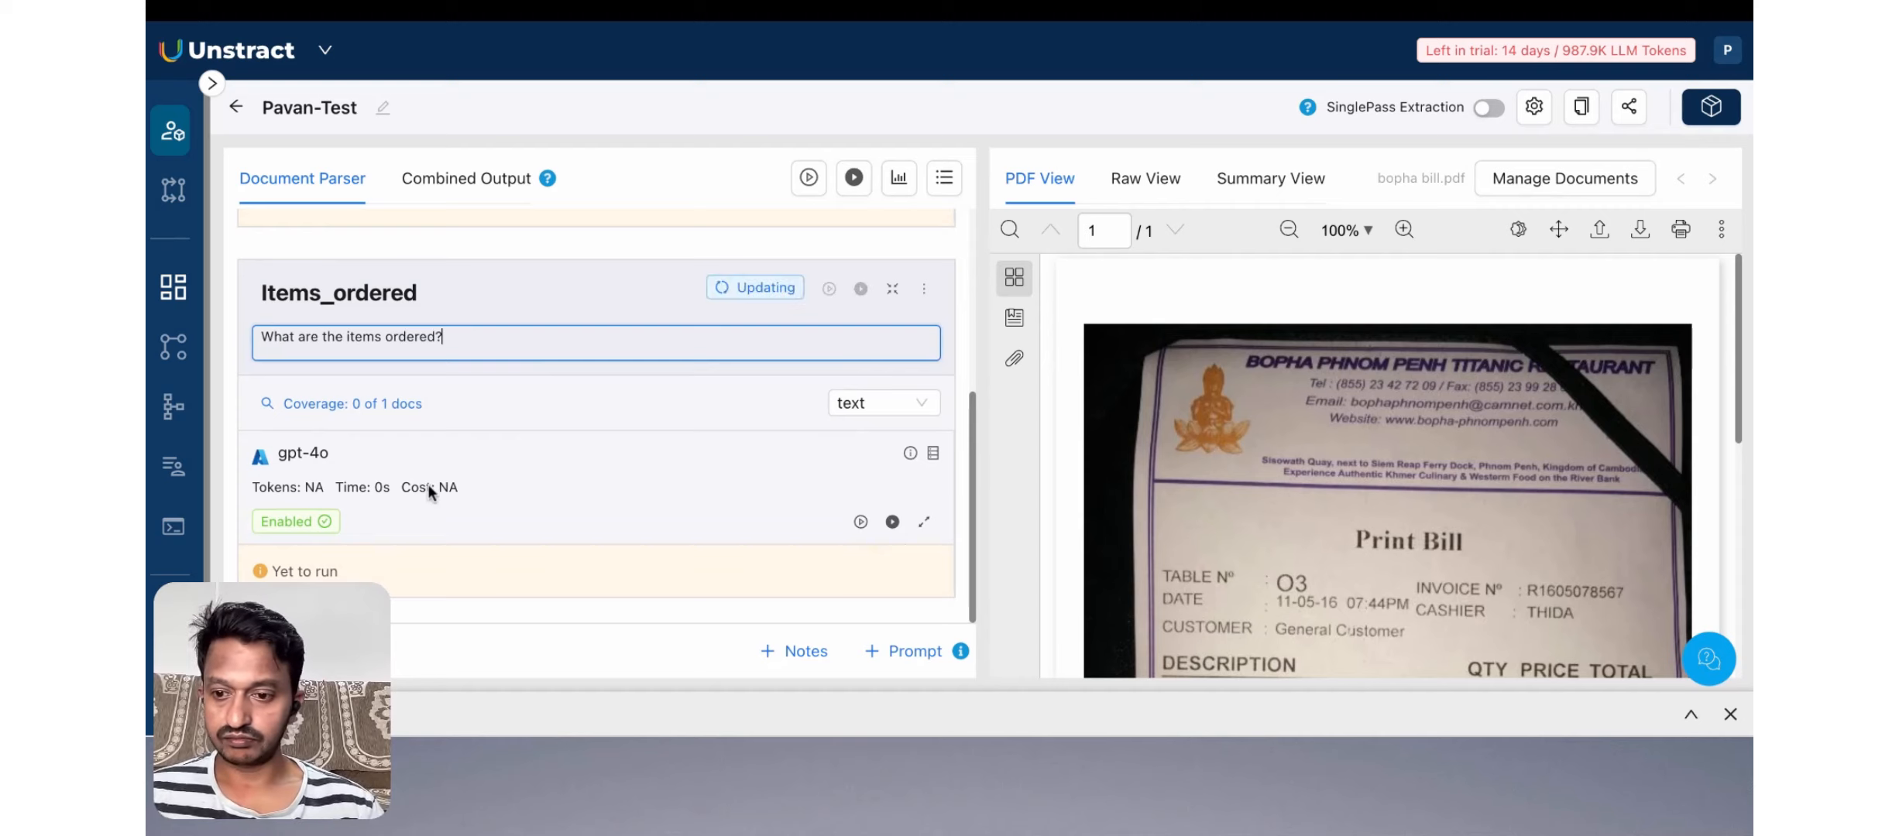
# - Add a third prompt to the project and name it Bill_details
pyautogui.click(913, 651)
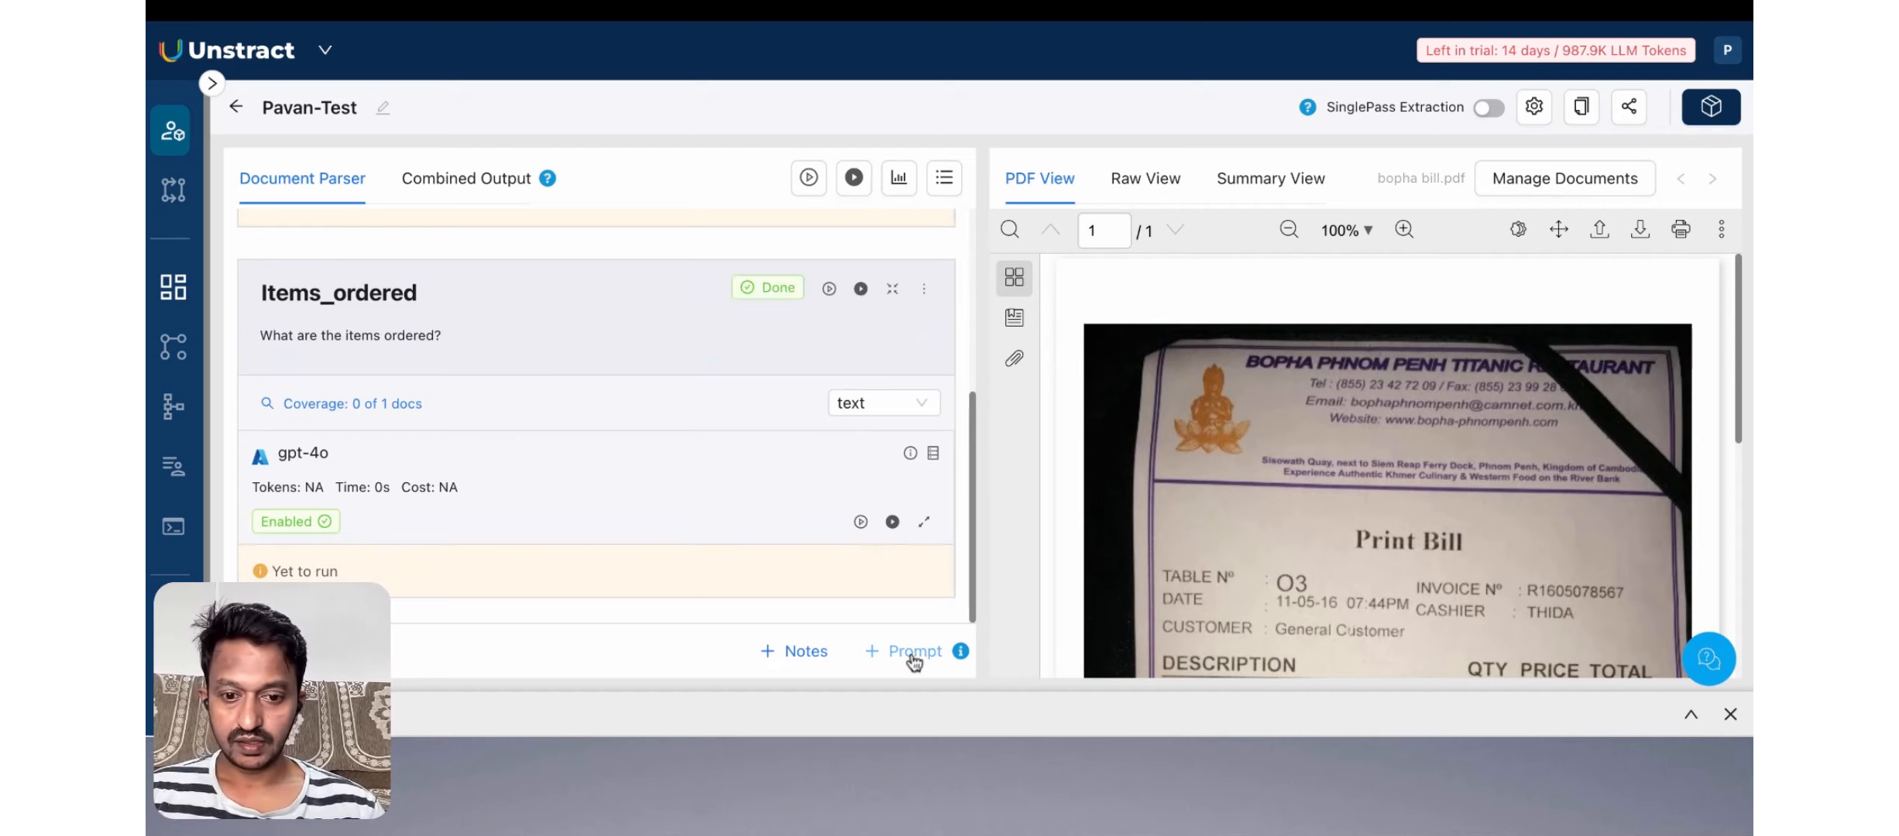
pyautogui.click(420, 292)
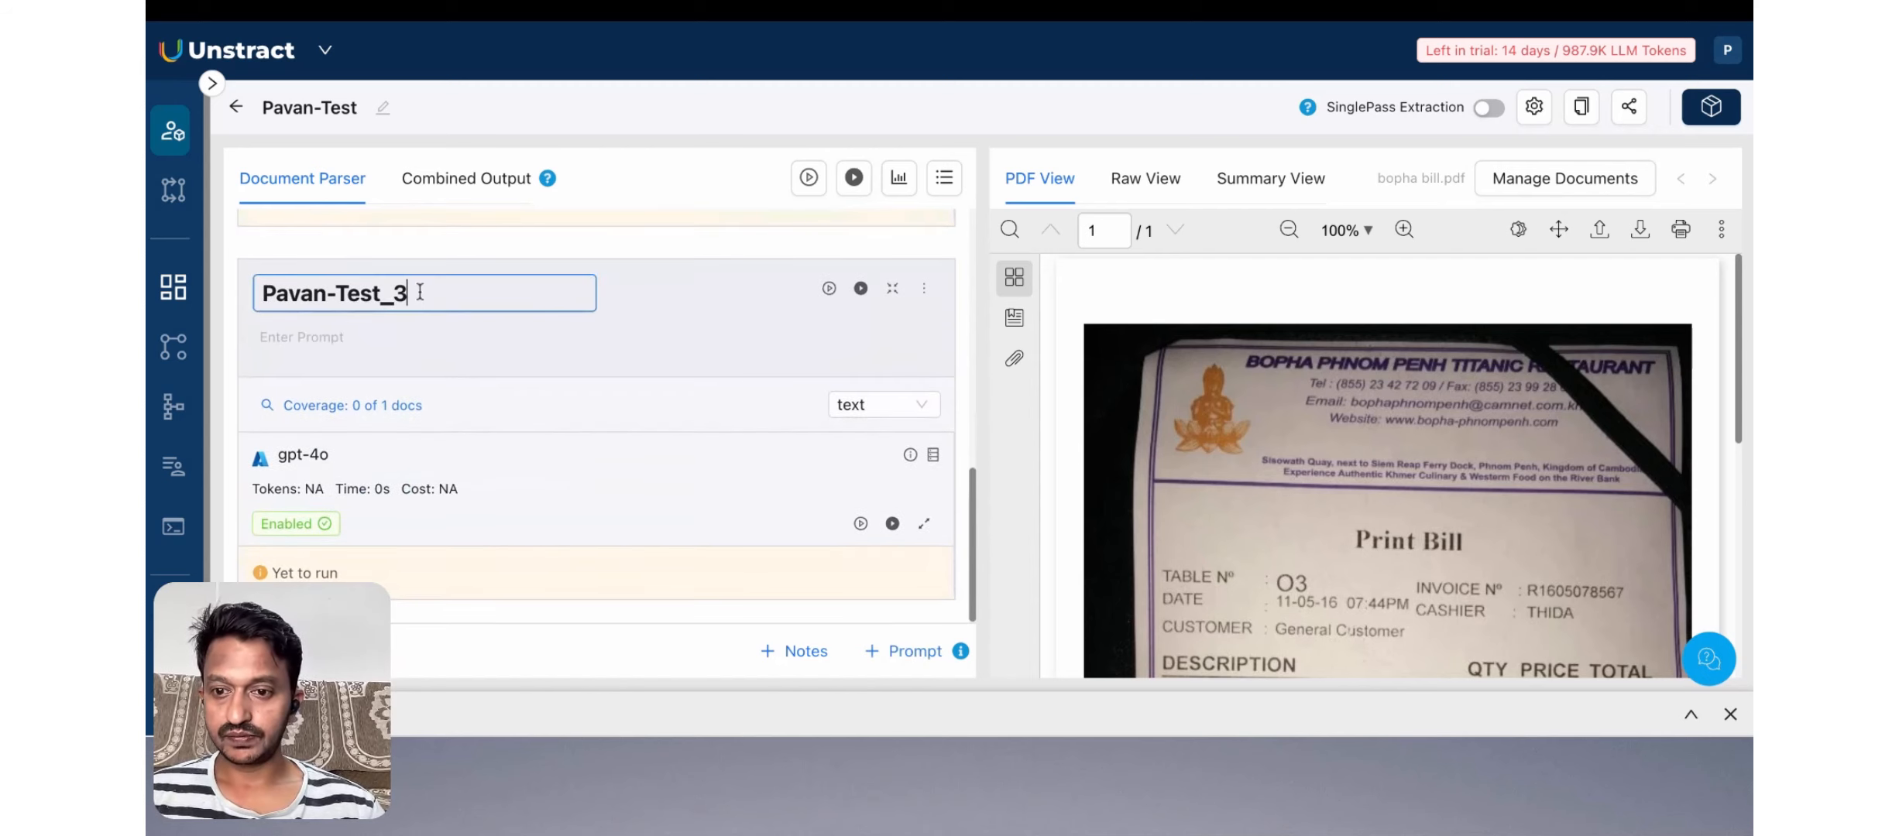
pyautogui.moveTo(416, 294); pyautogui.dragTo(265, 293)
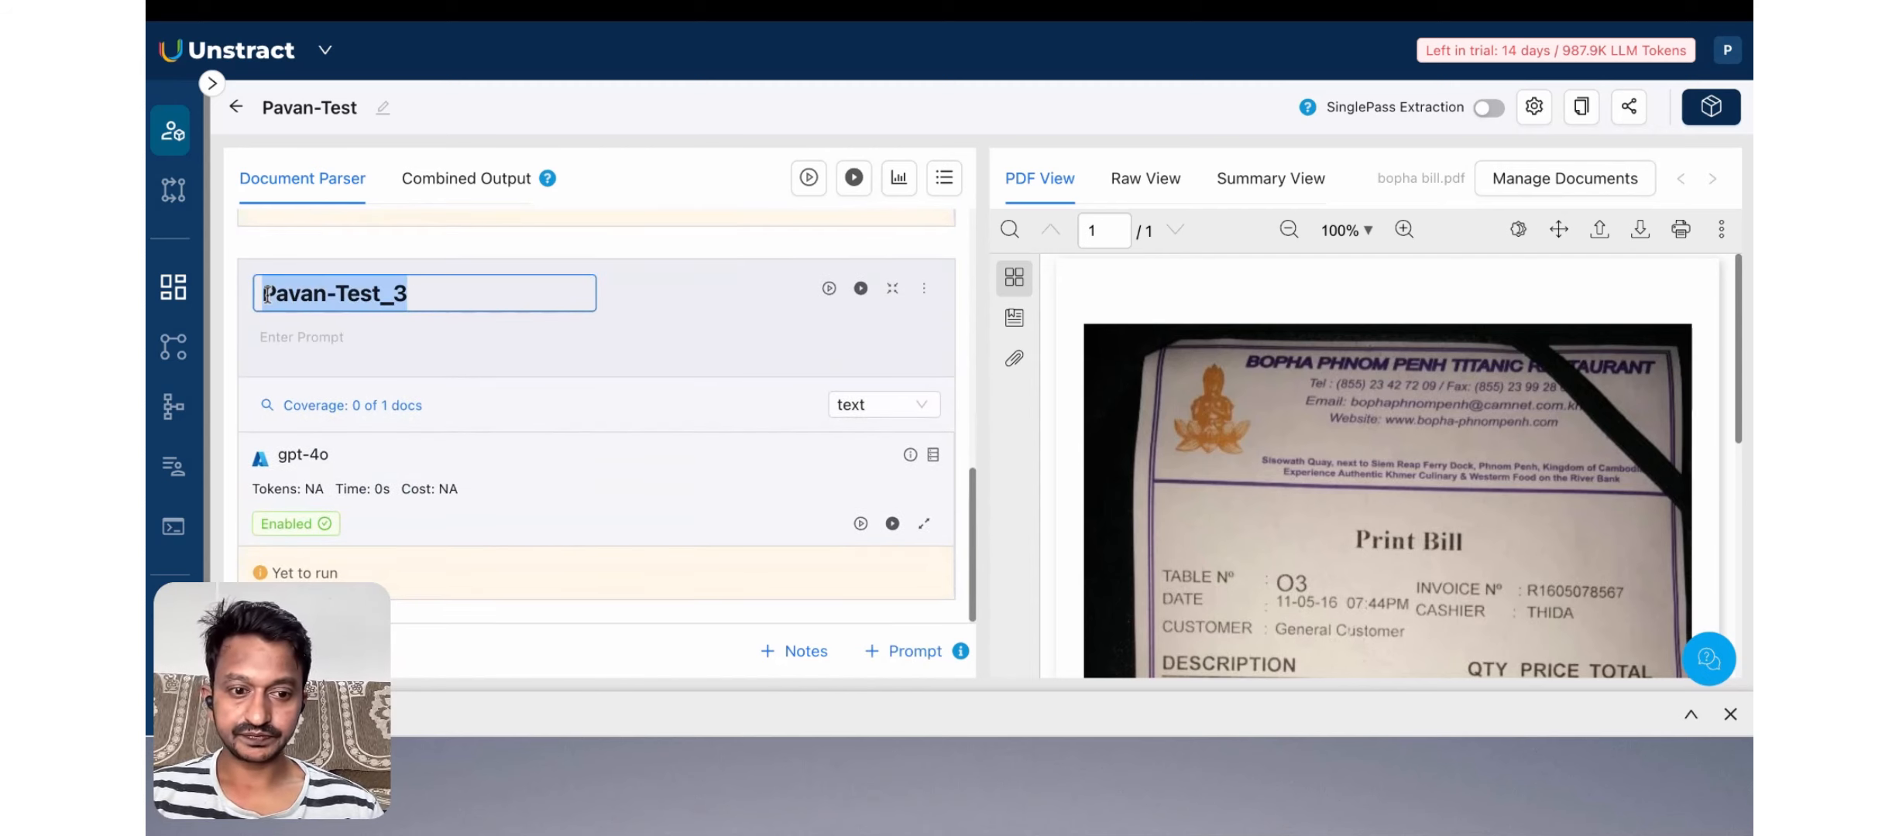
pyautogui.write('Bi')
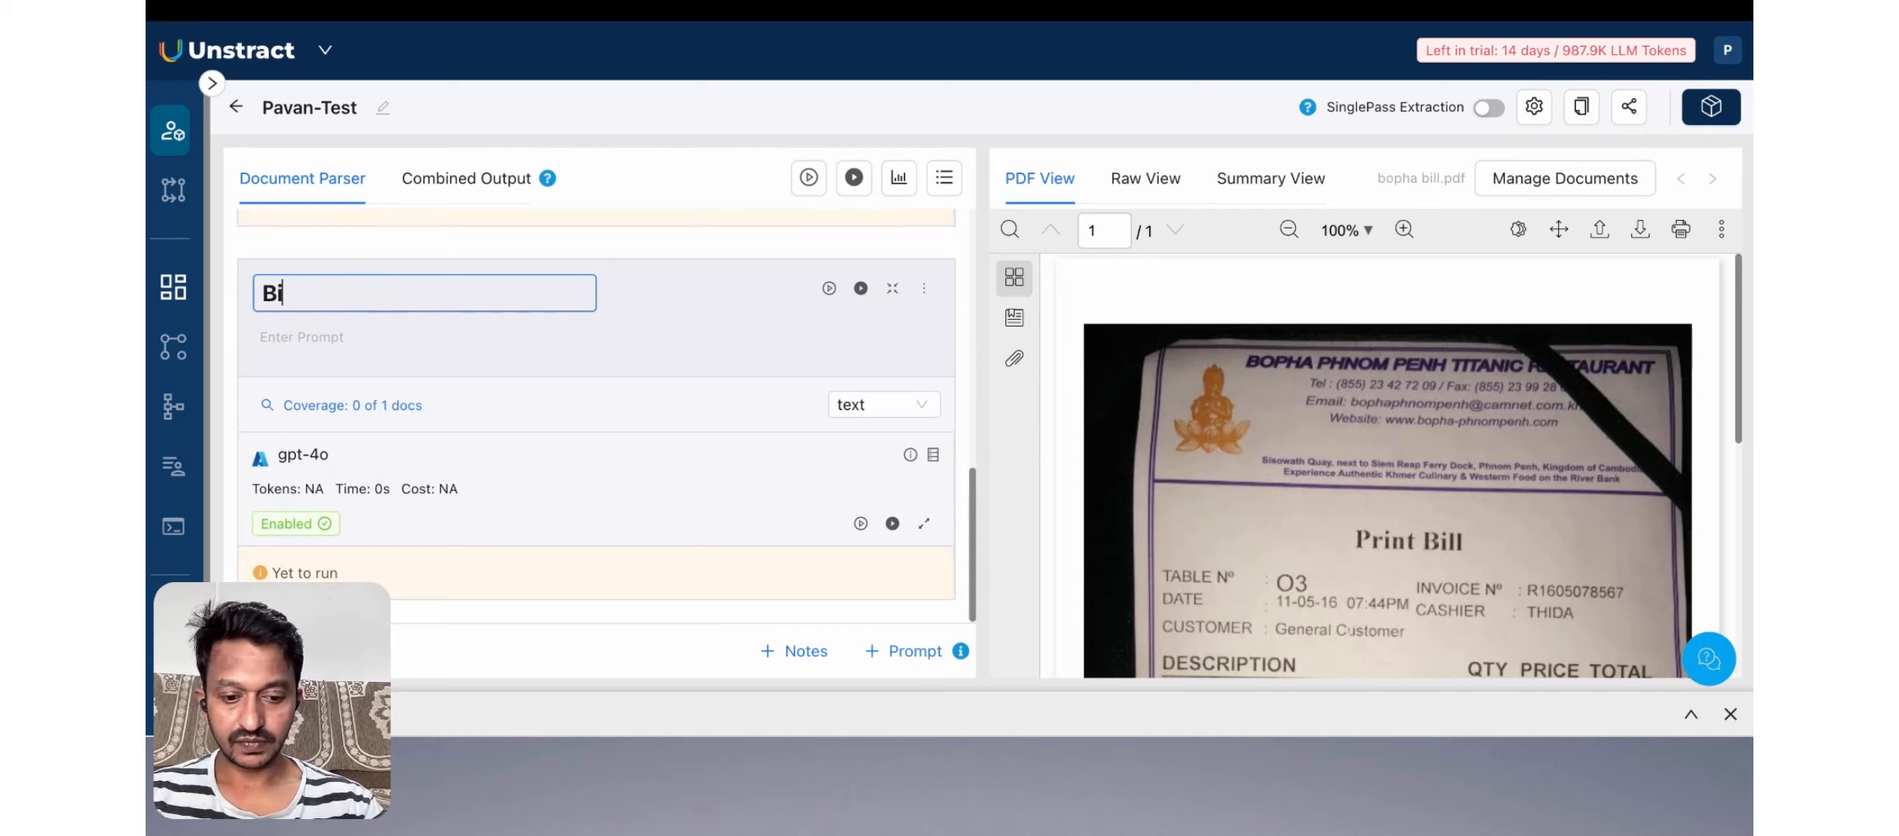
pyautogui.write('ll_details')
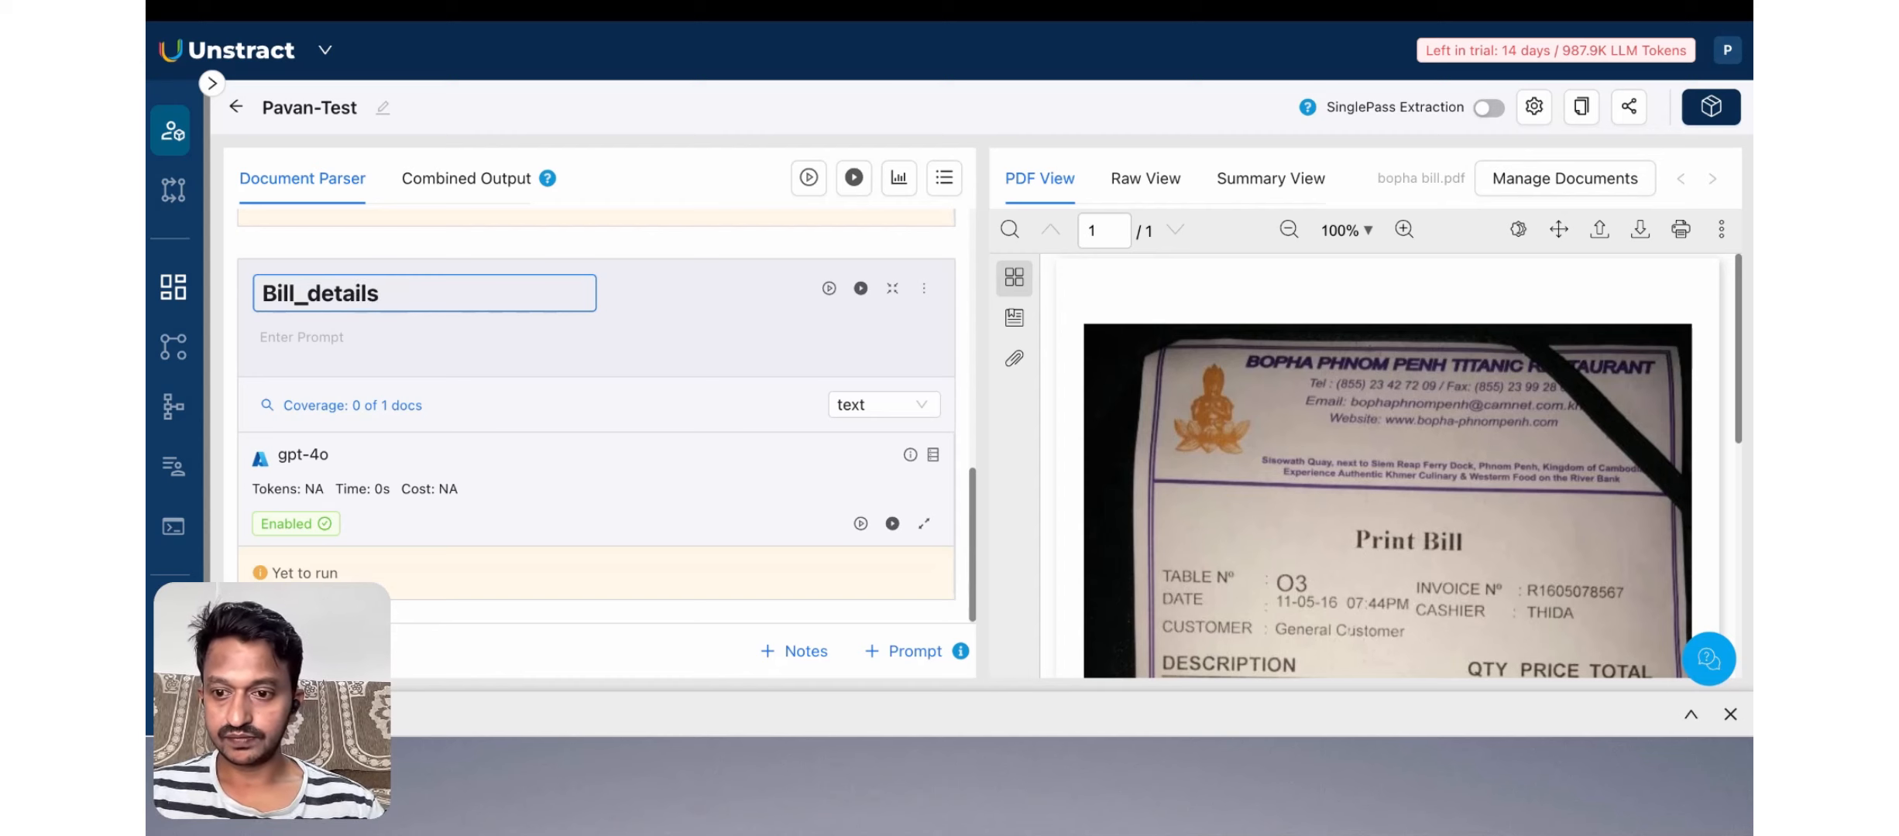
# - Fill the Bill_details prompt with separate lines for Table number, Date, Customer name, Cashier name and Invoice number
pyautogui.click(303, 350)
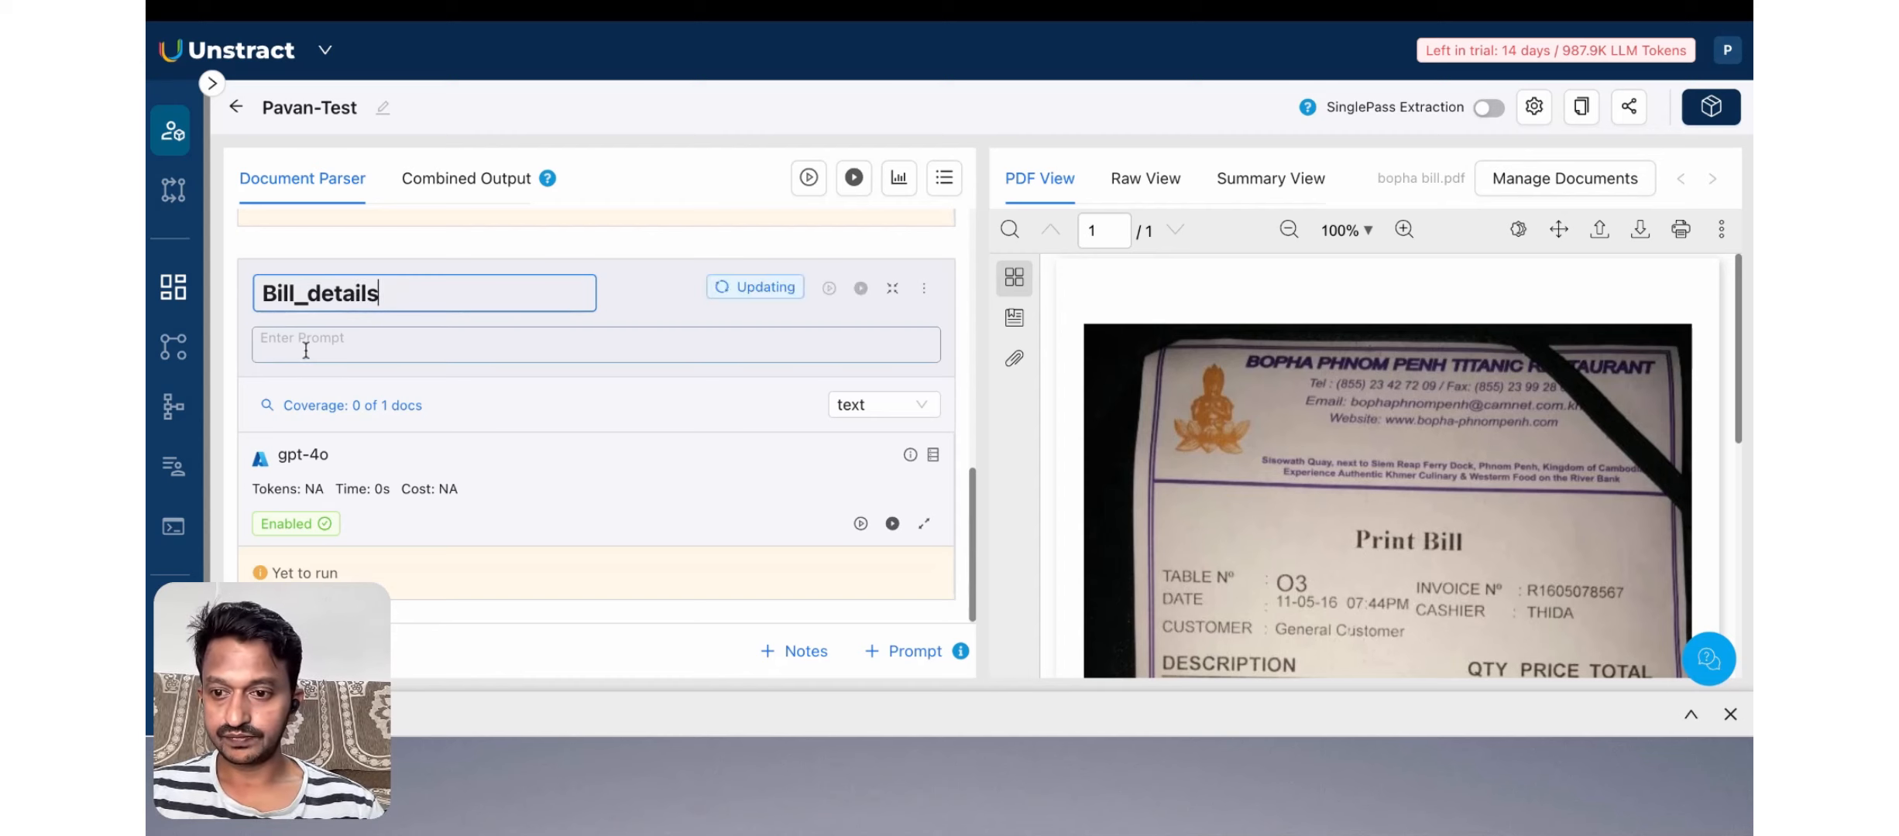
pyautogui.write('Tab')
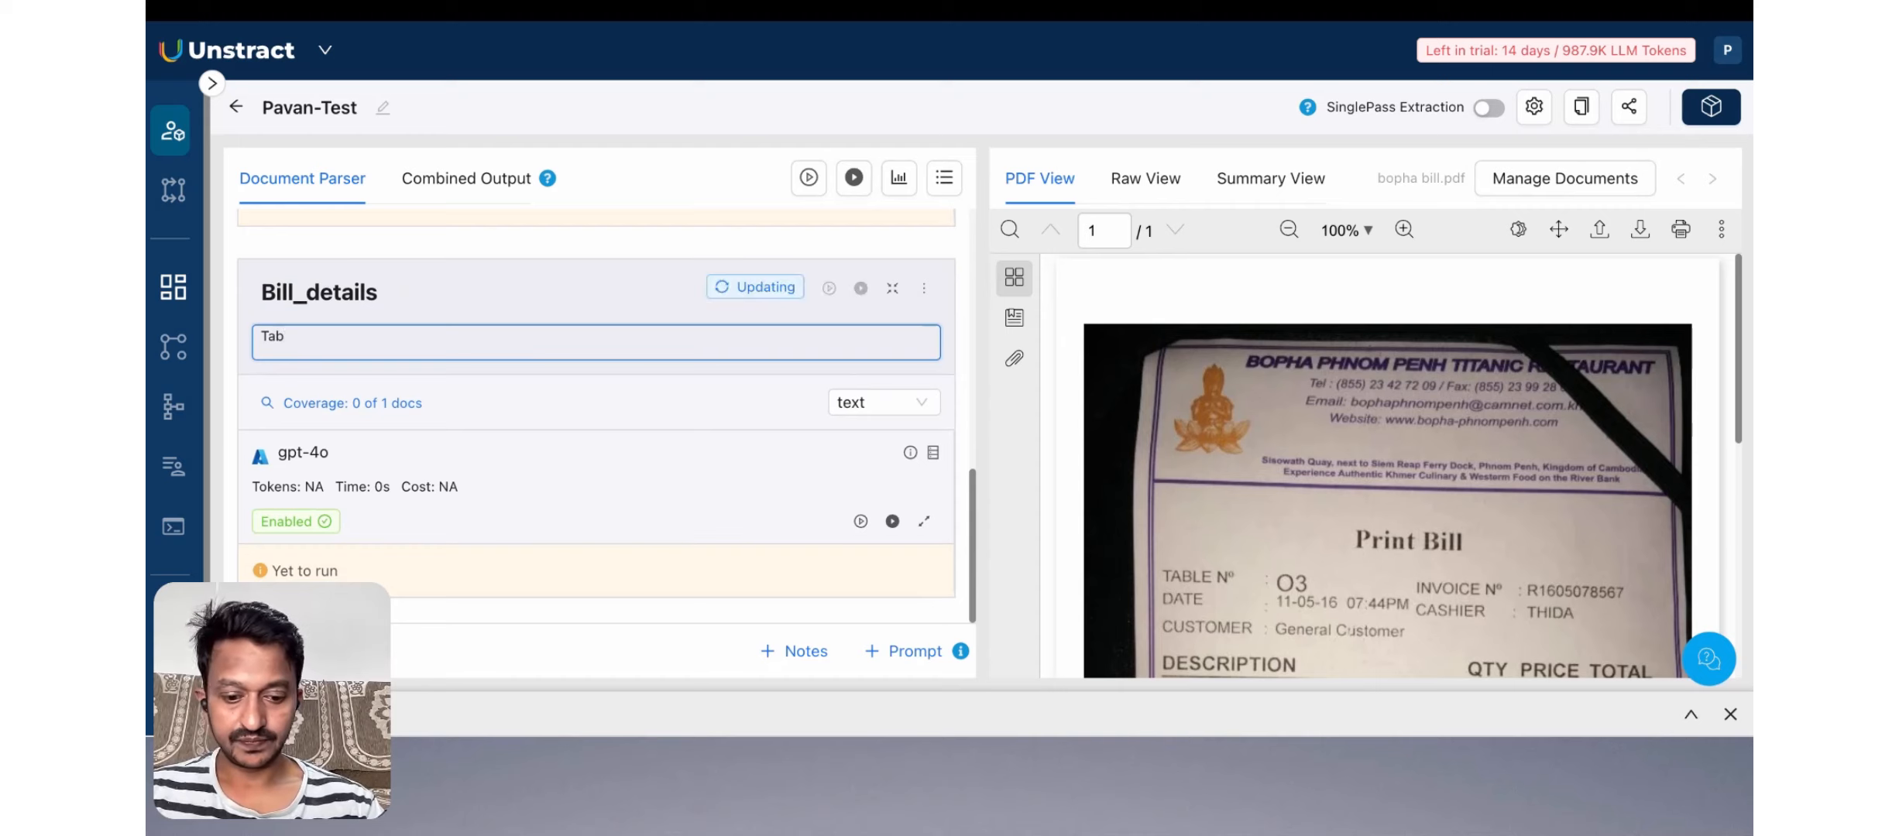
pyautogui.write('le numb')
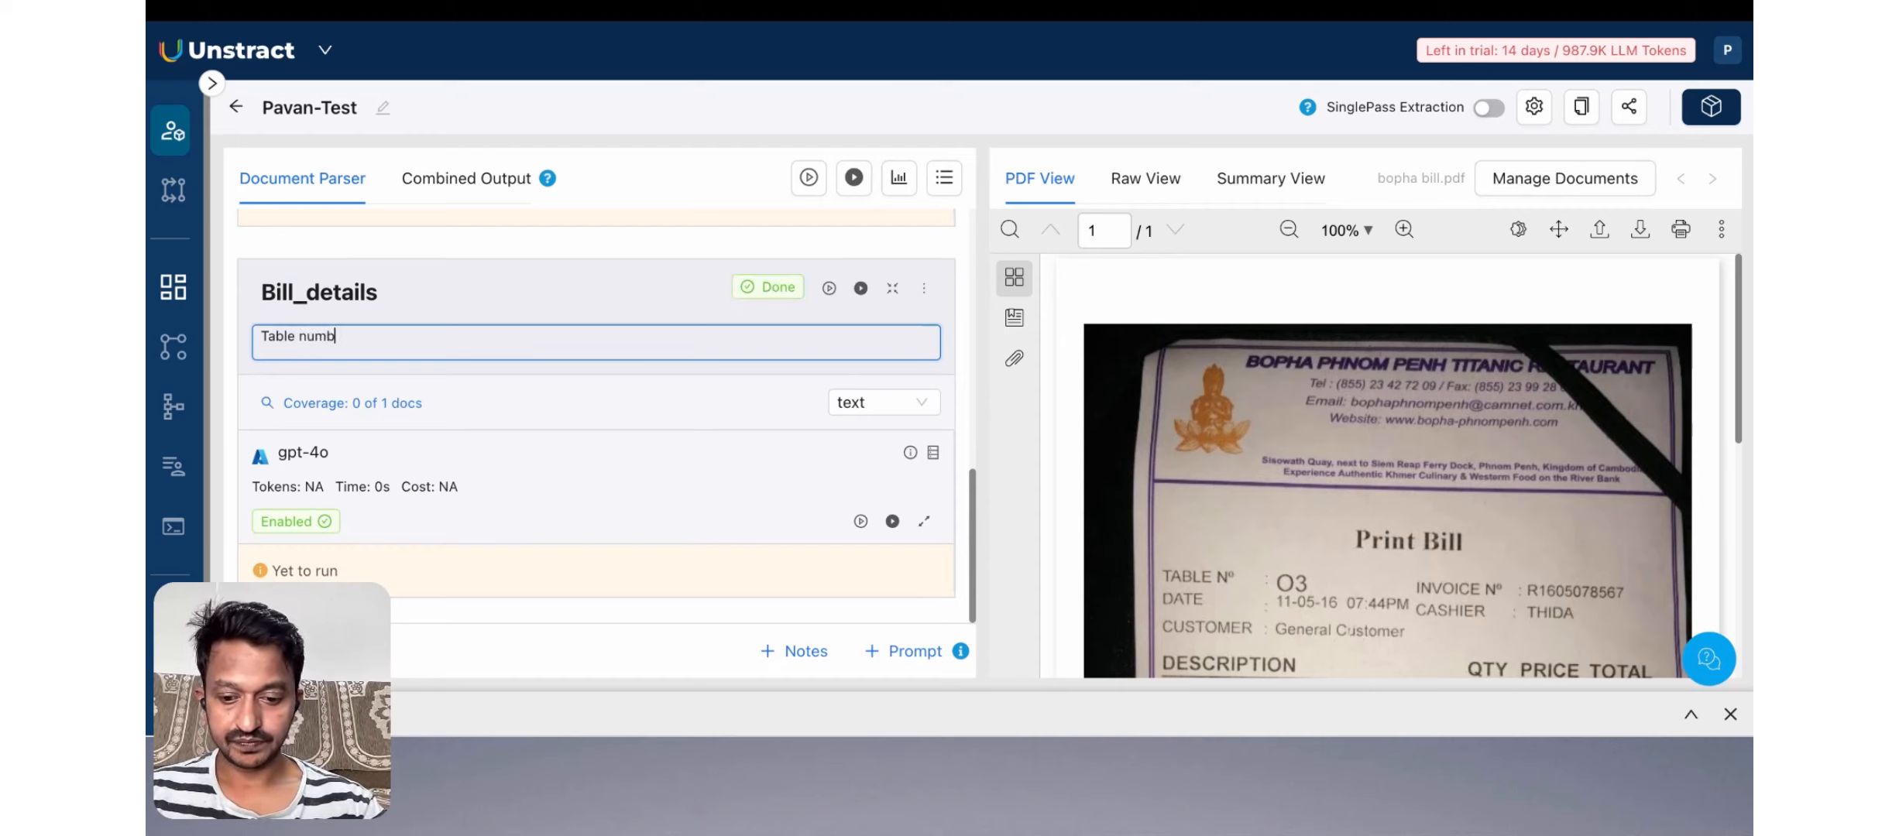
pyautogui.write('er')
pyautogui.press('Return')
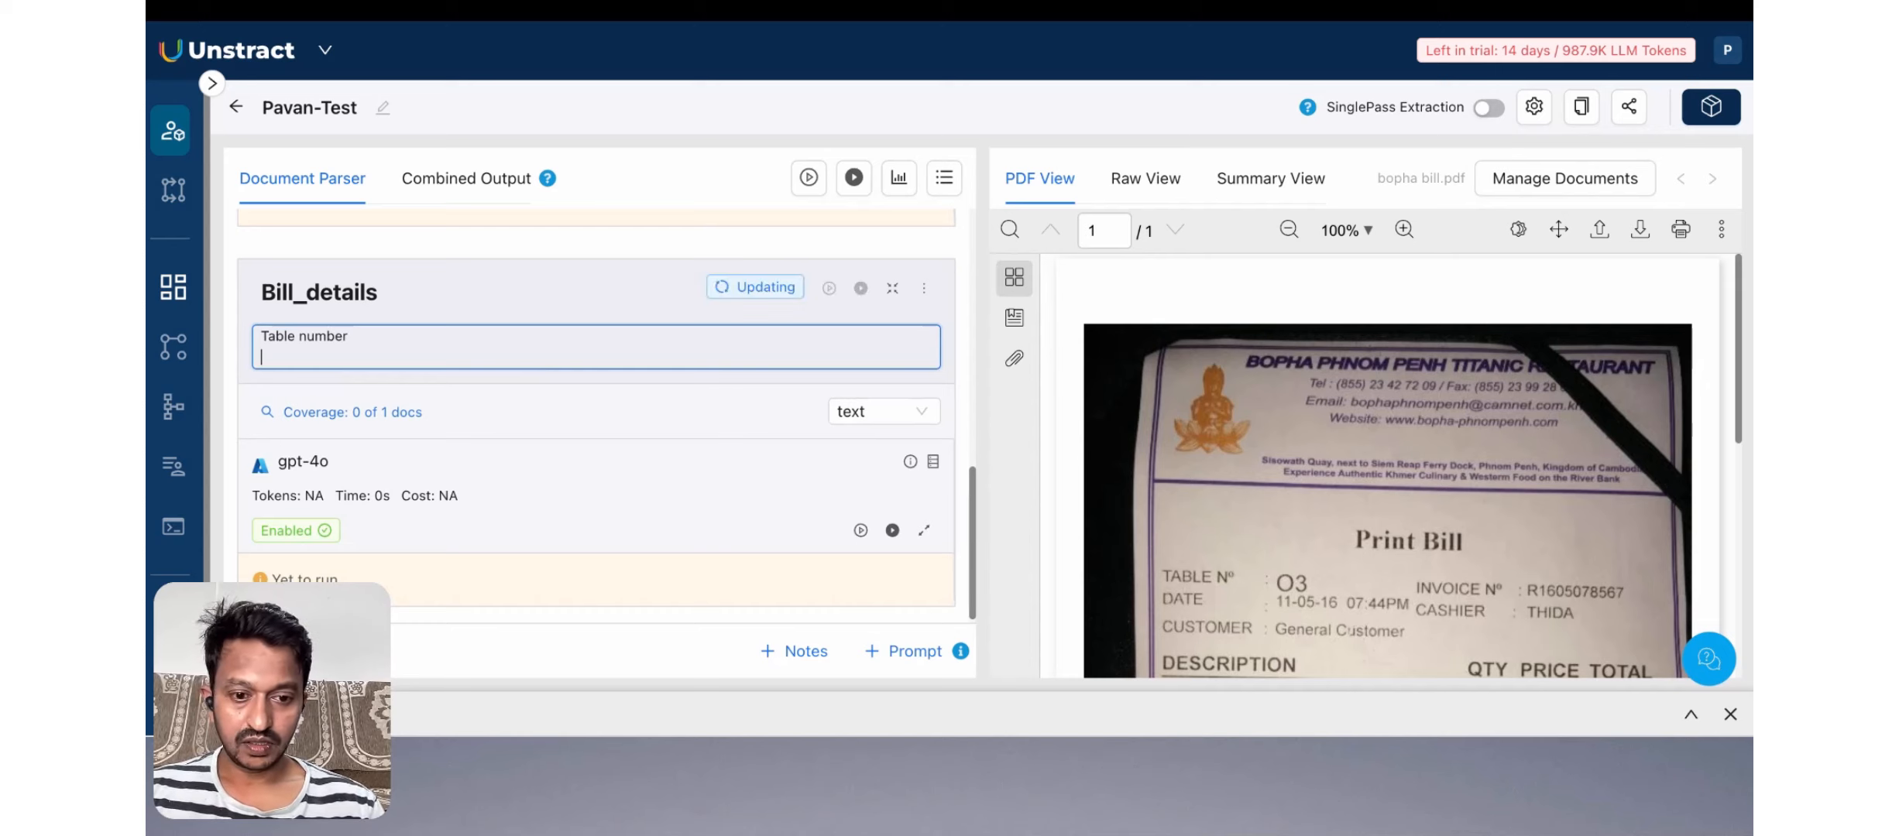
pyautogui.write('Da')
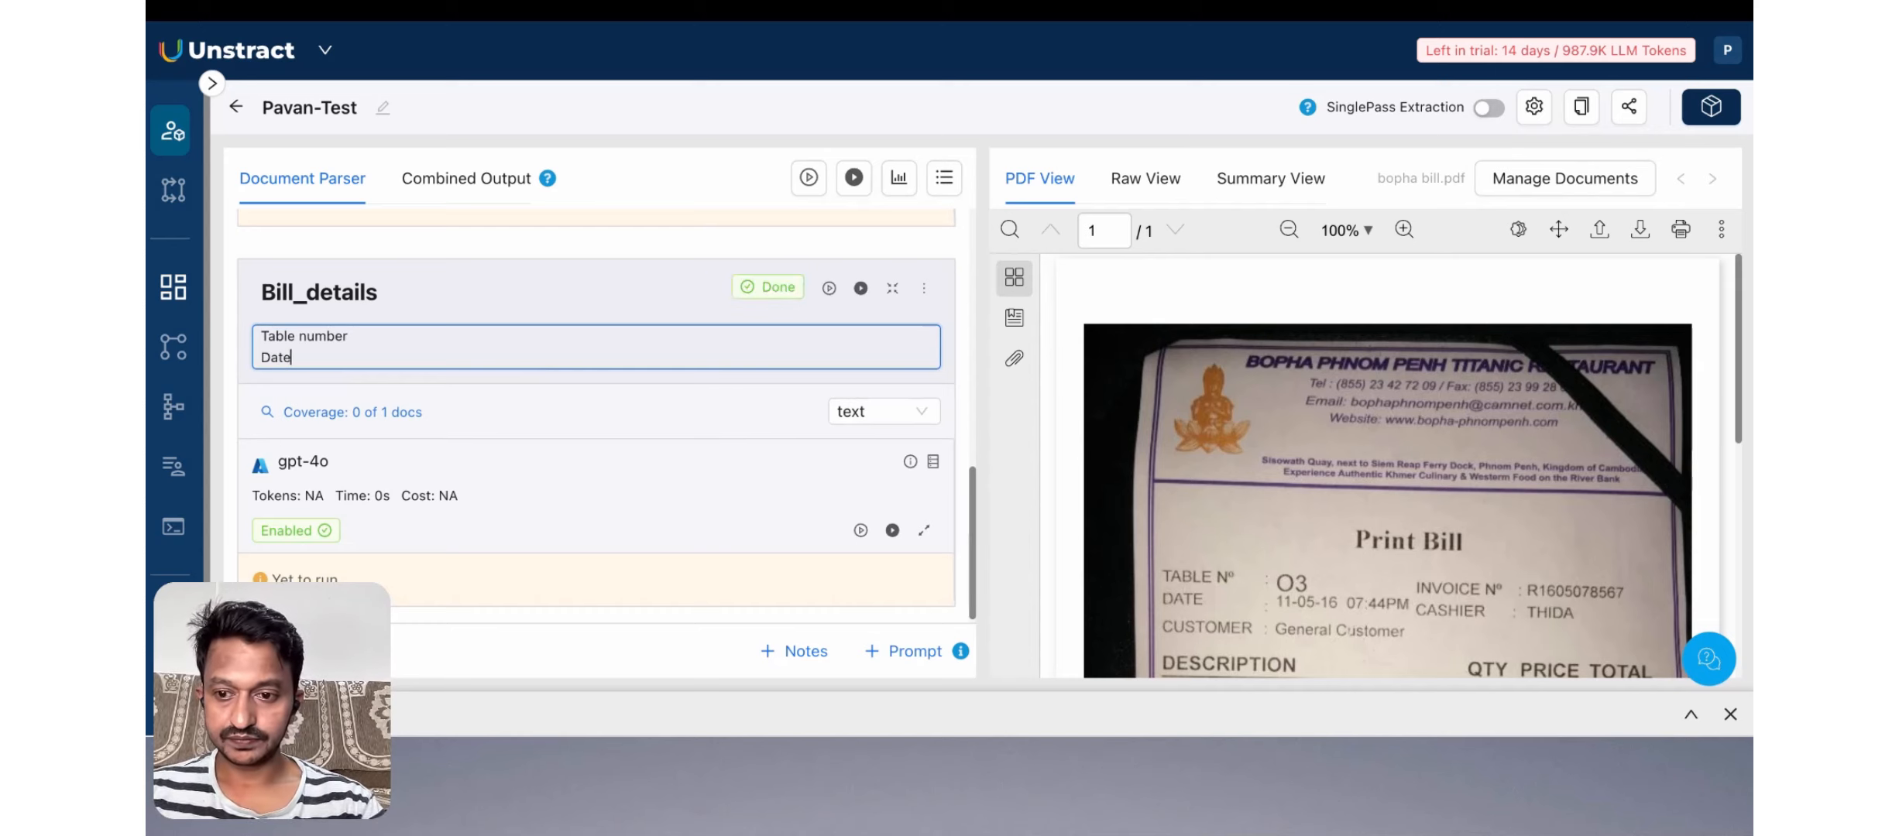
pyautogui.write('te')
pyautogui.press('Return')
pyautogui.write('C')
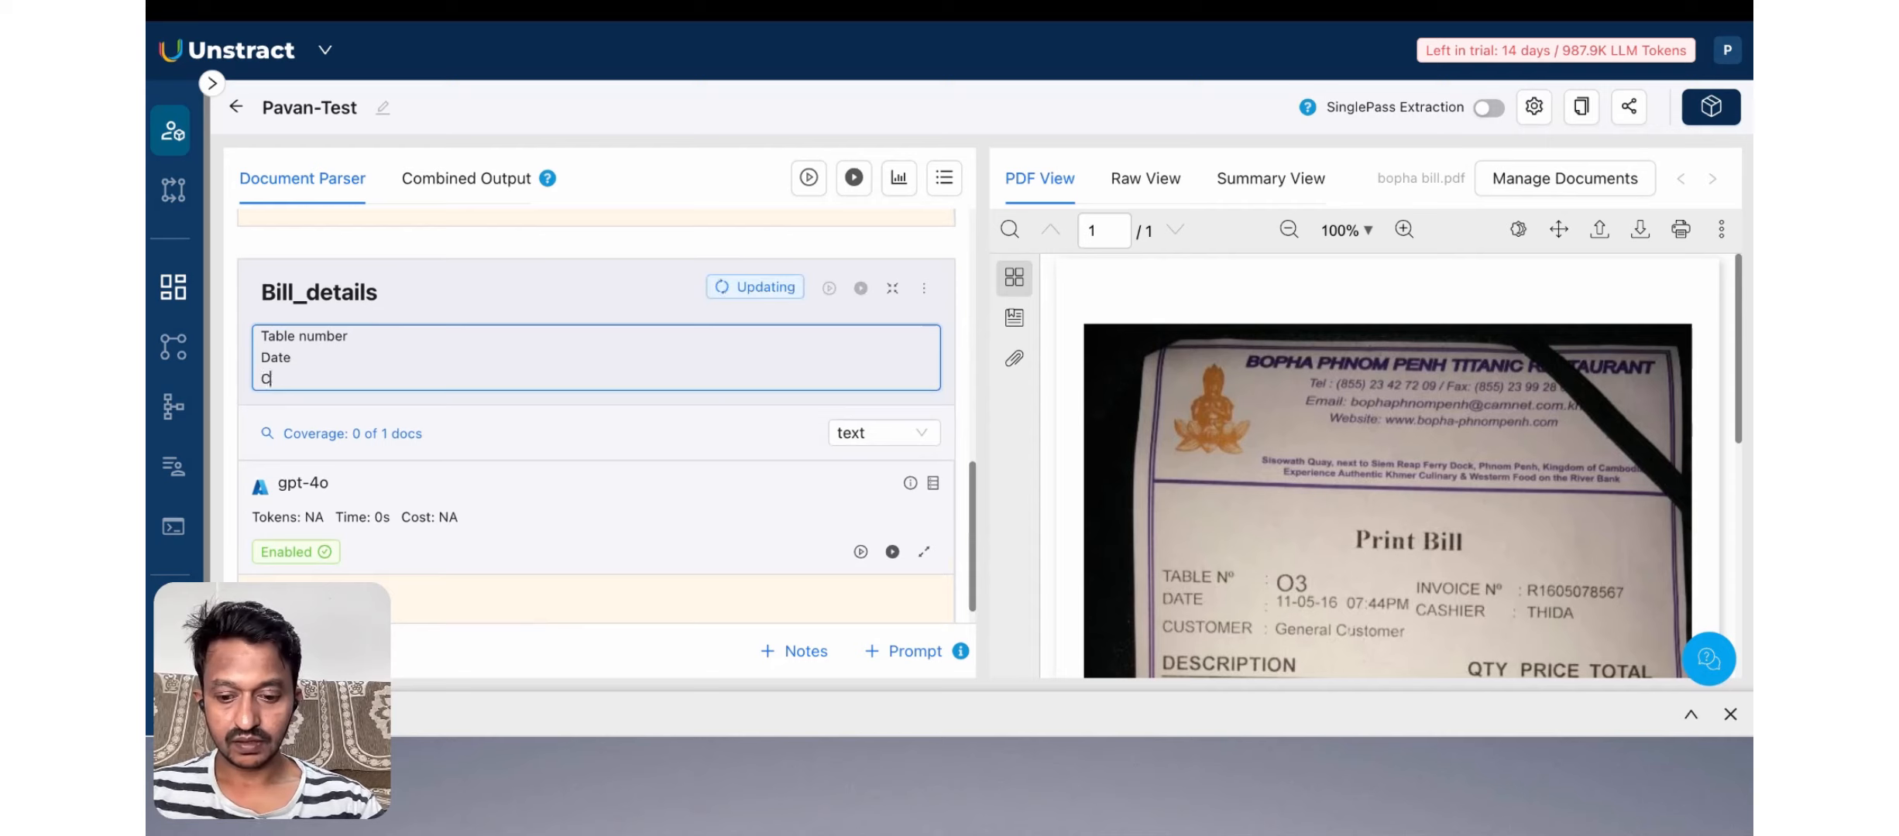
pyautogui.write('ustomer nam')
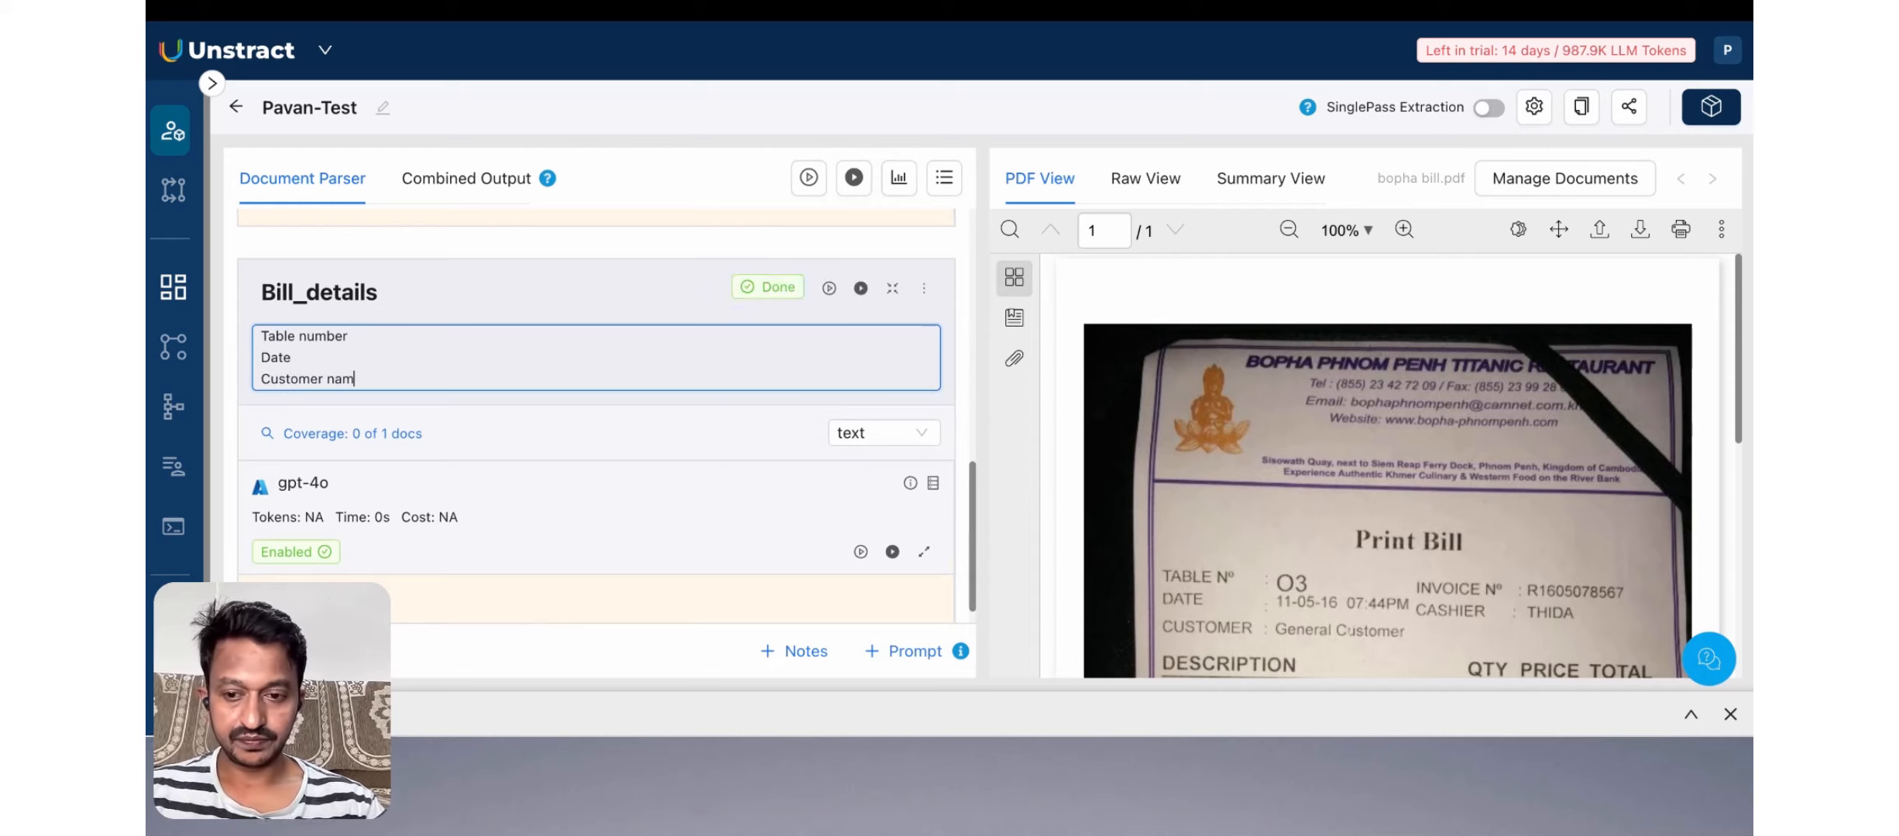
pyautogui.write('e')
pyautogui.press('Return')
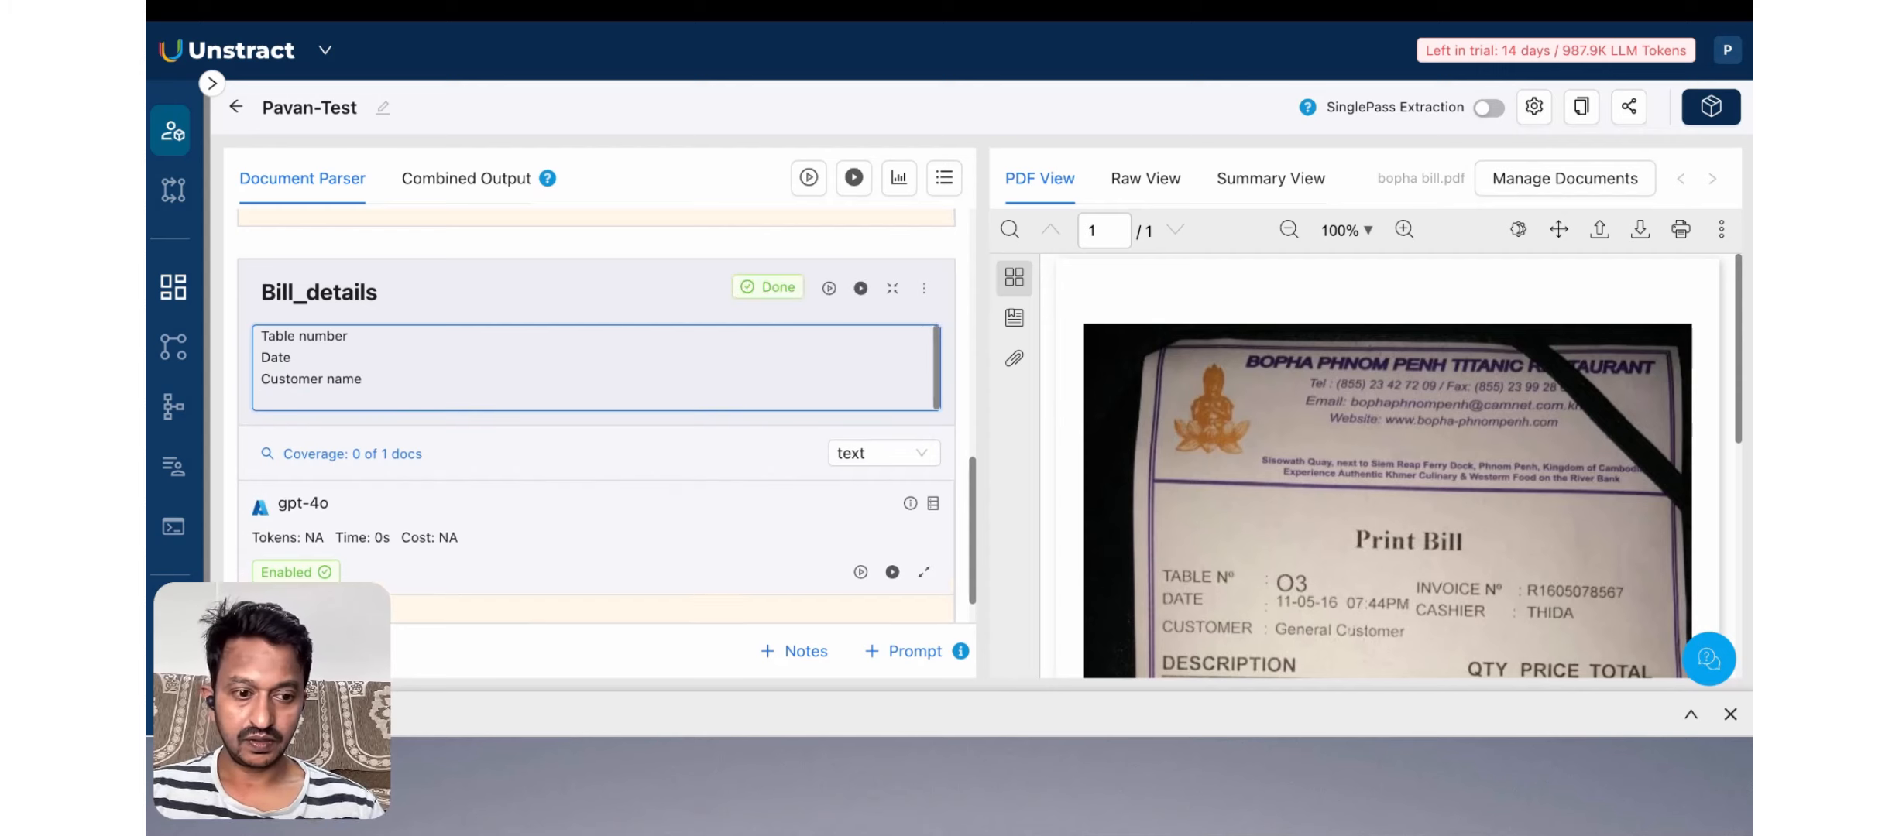
pyautogui.write('Cash')
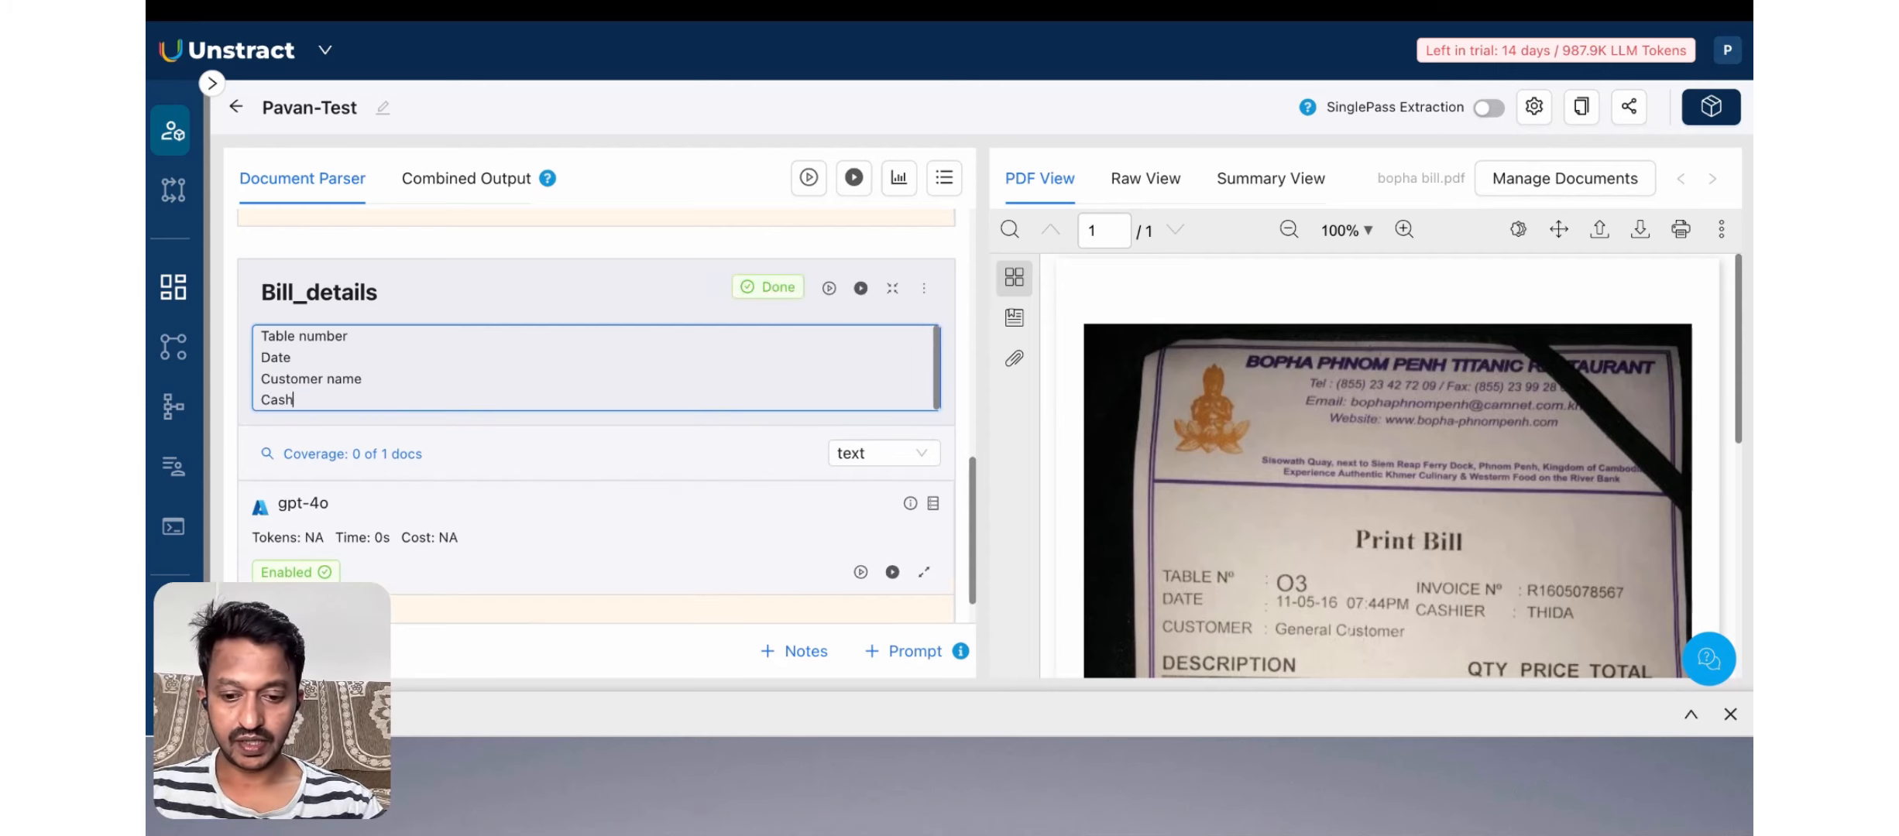
pyautogui.write('ier name')
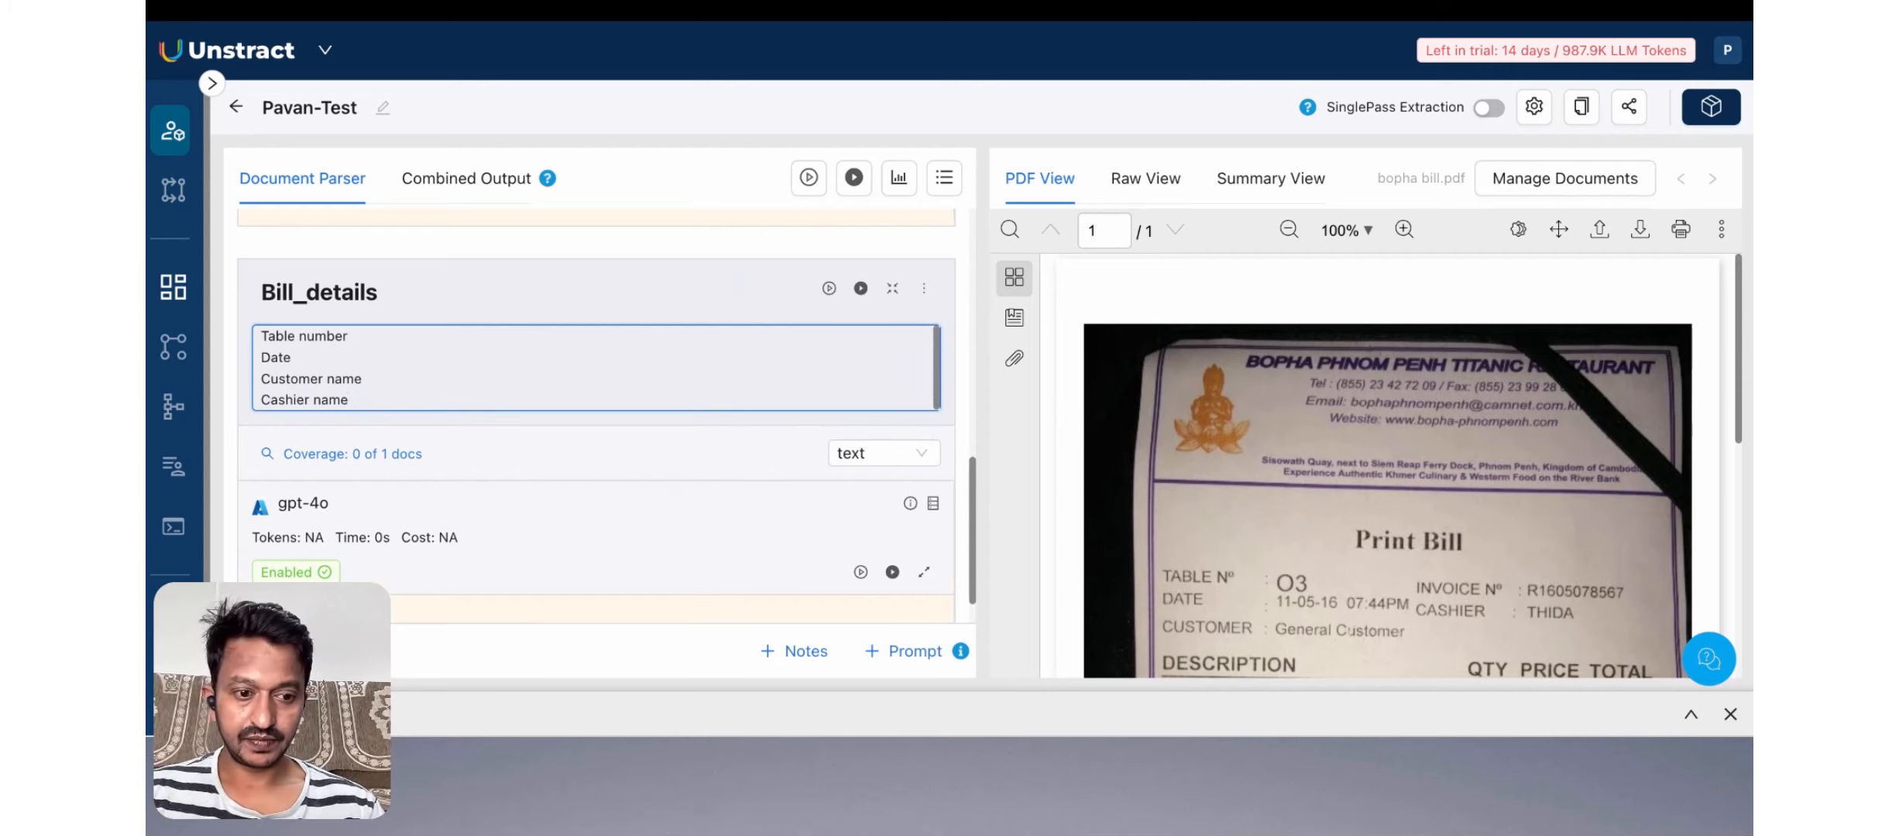
pyautogui.press('Return')
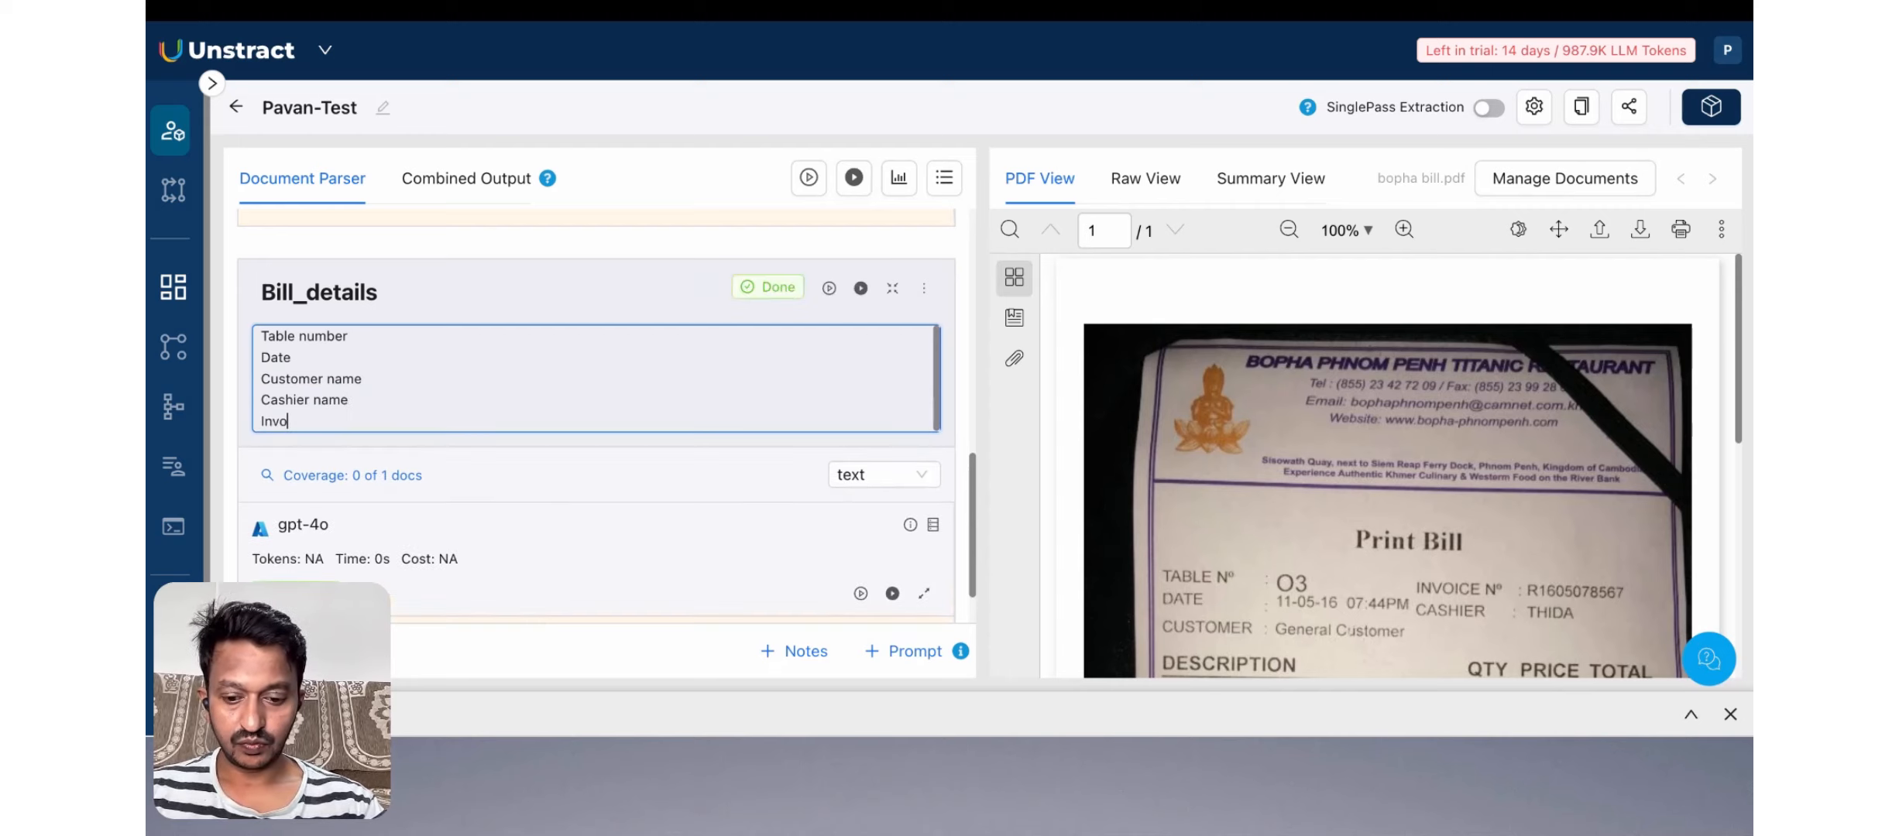
pyautogui.write('Invoice number')
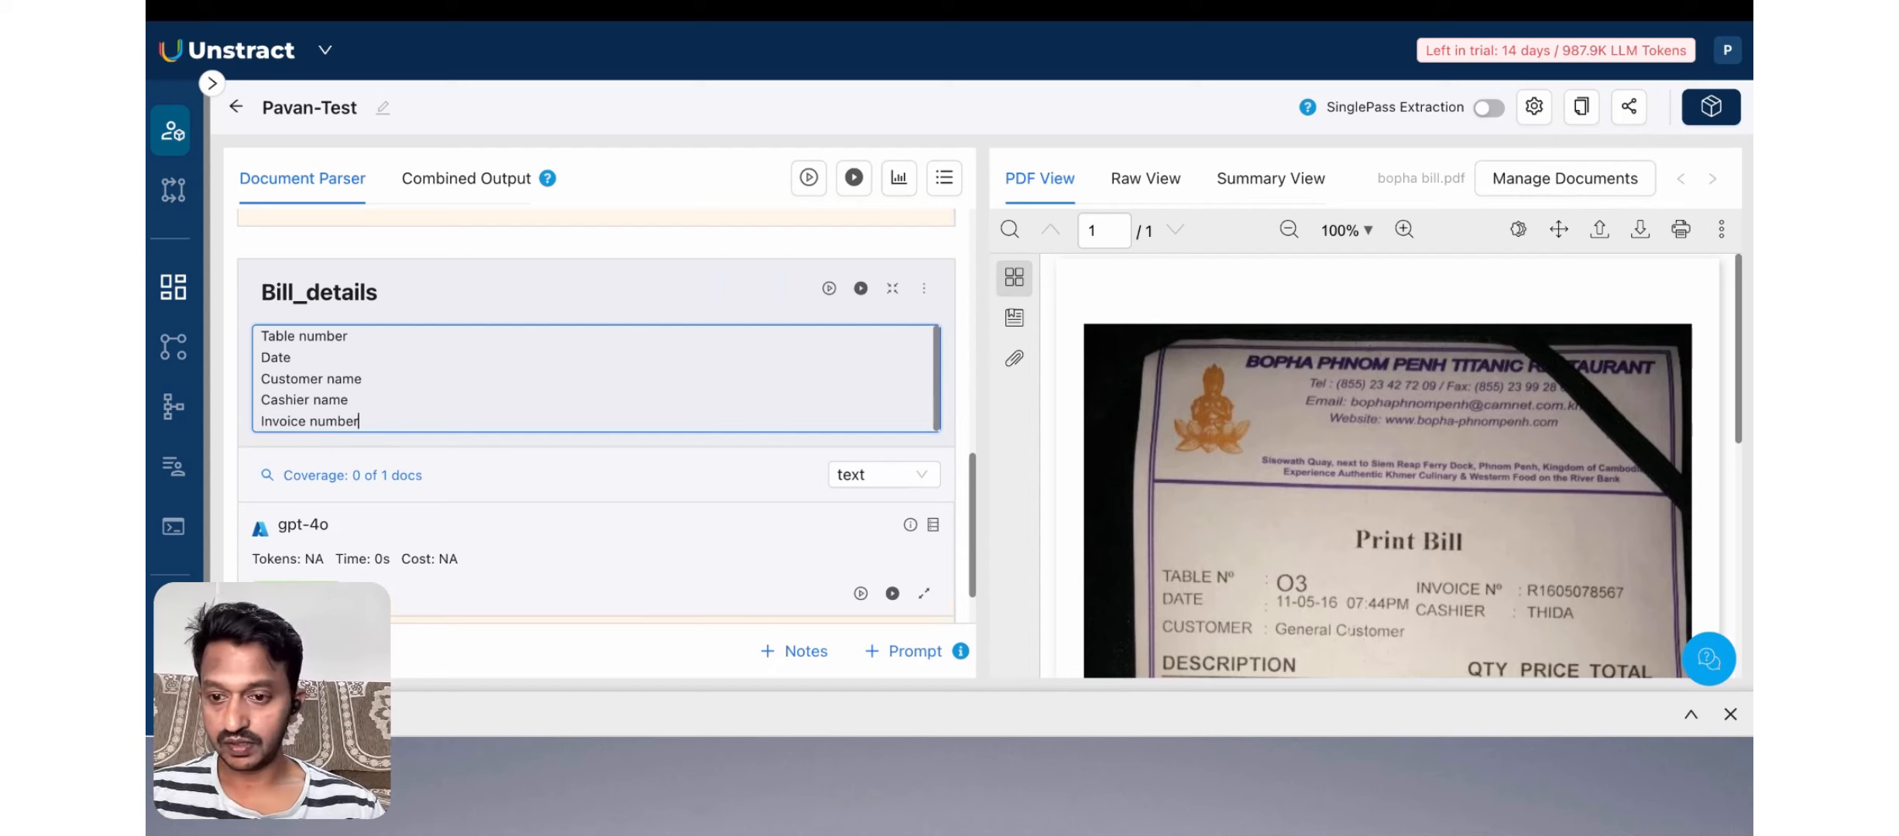
# - Add a fourth prompt to the project and name it Address
pyautogui.click(911, 657)
pyautogui.click(486, 283)
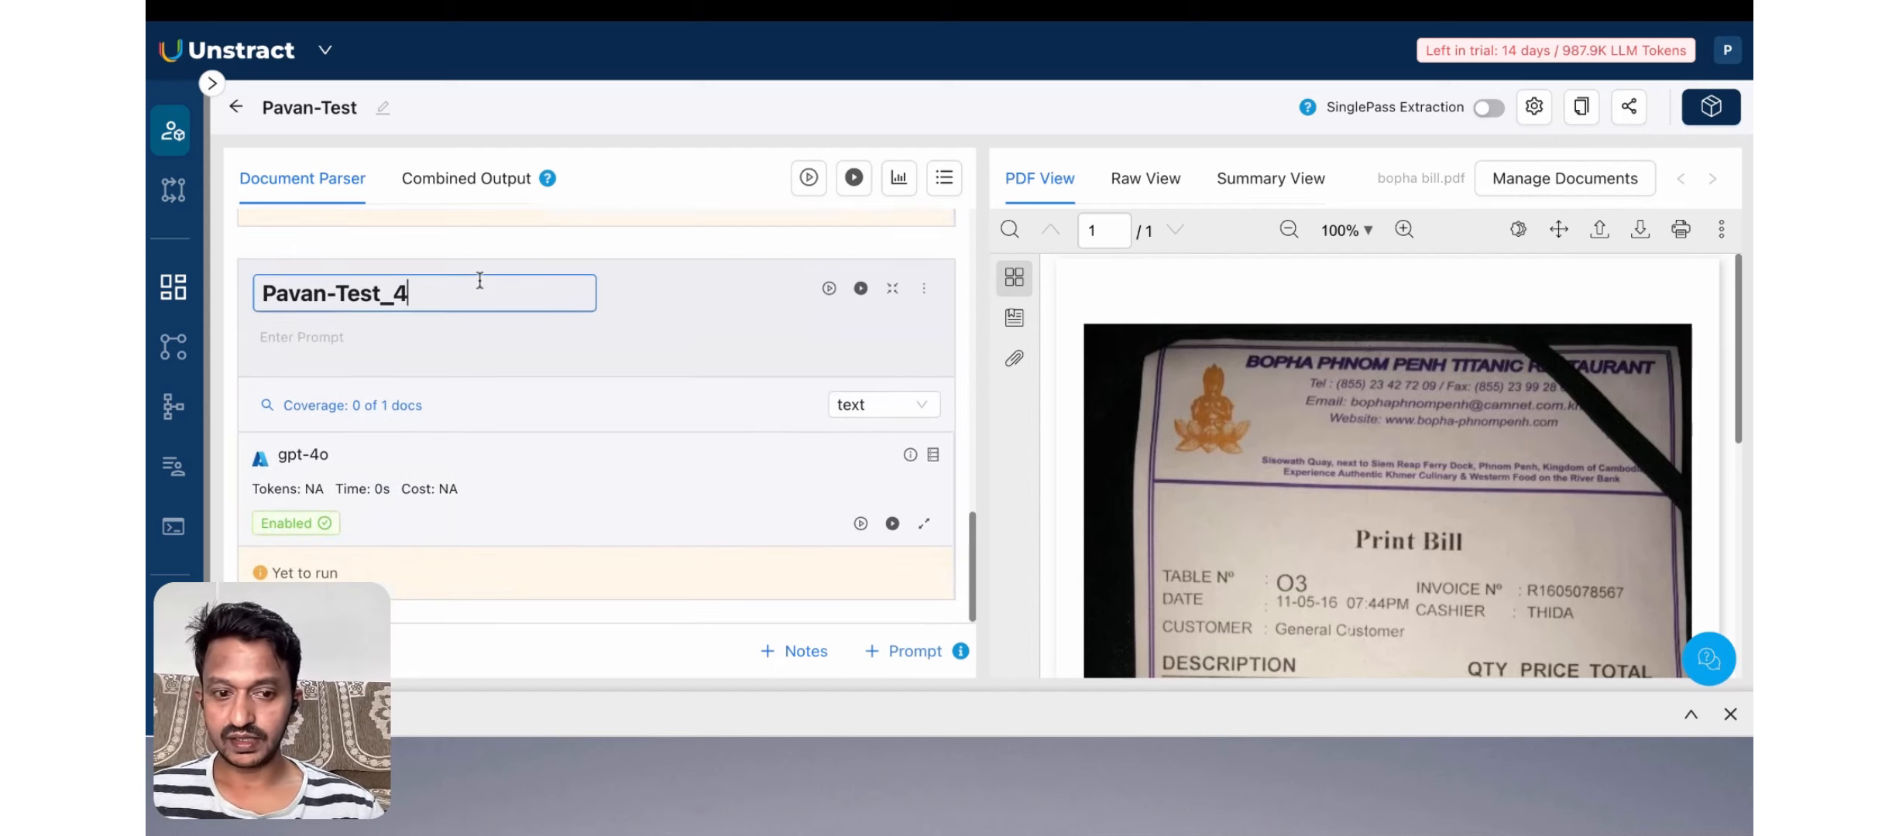
pyautogui.moveTo(474, 306); pyautogui.dragTo(263, 302)
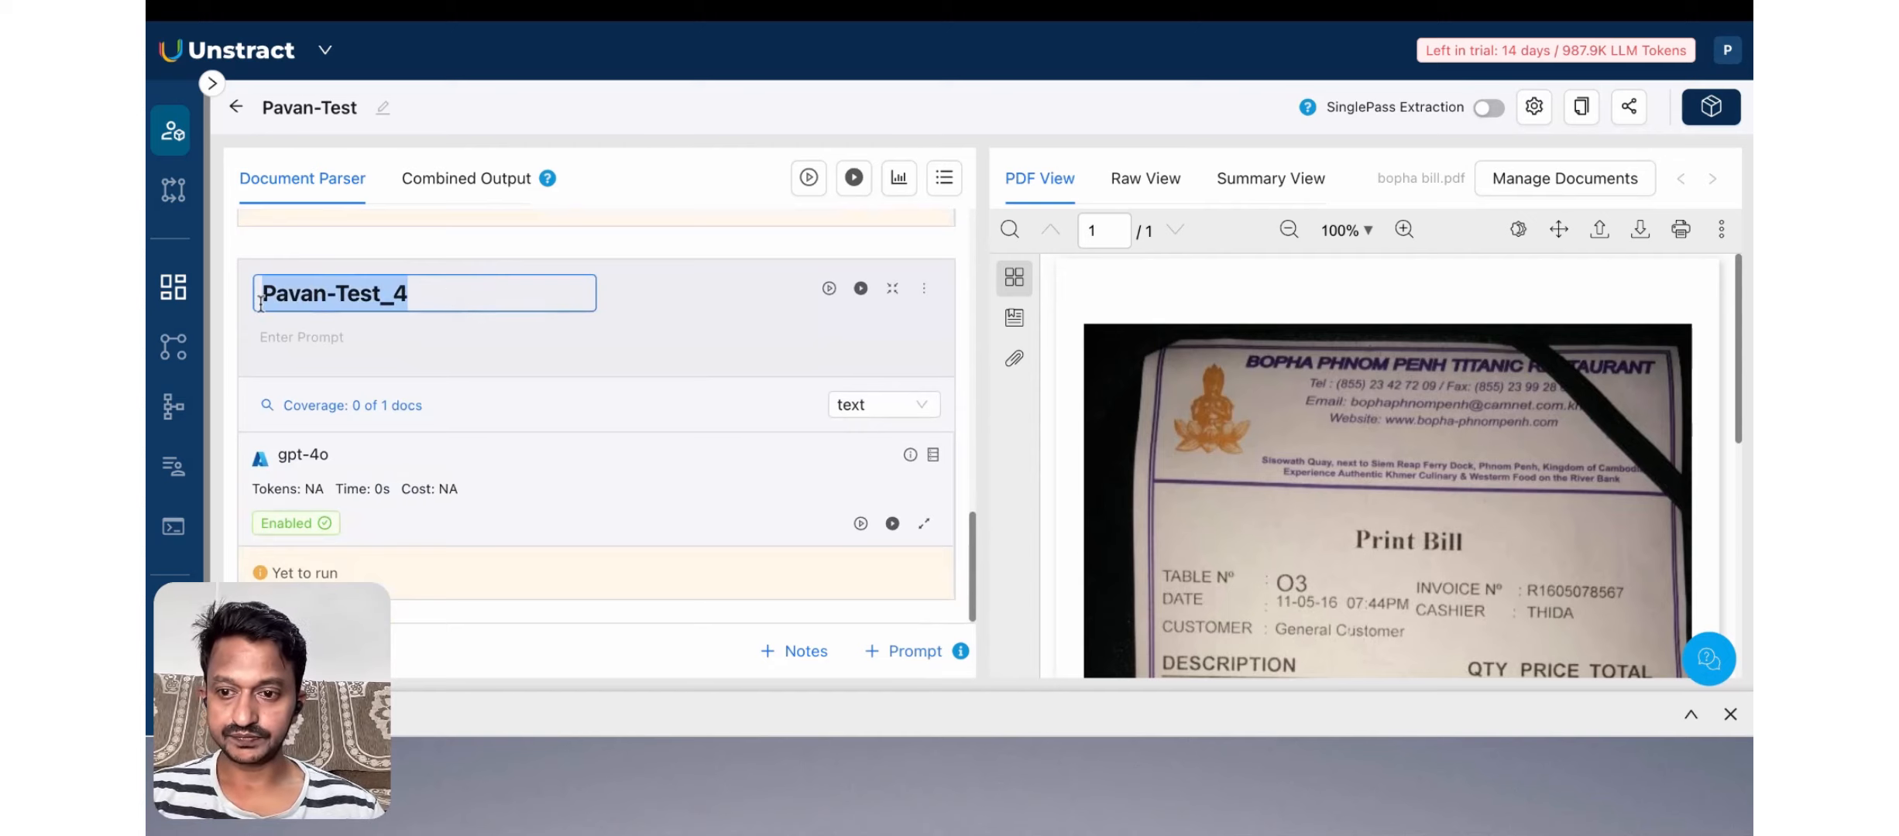
pyautogui.write('Address')
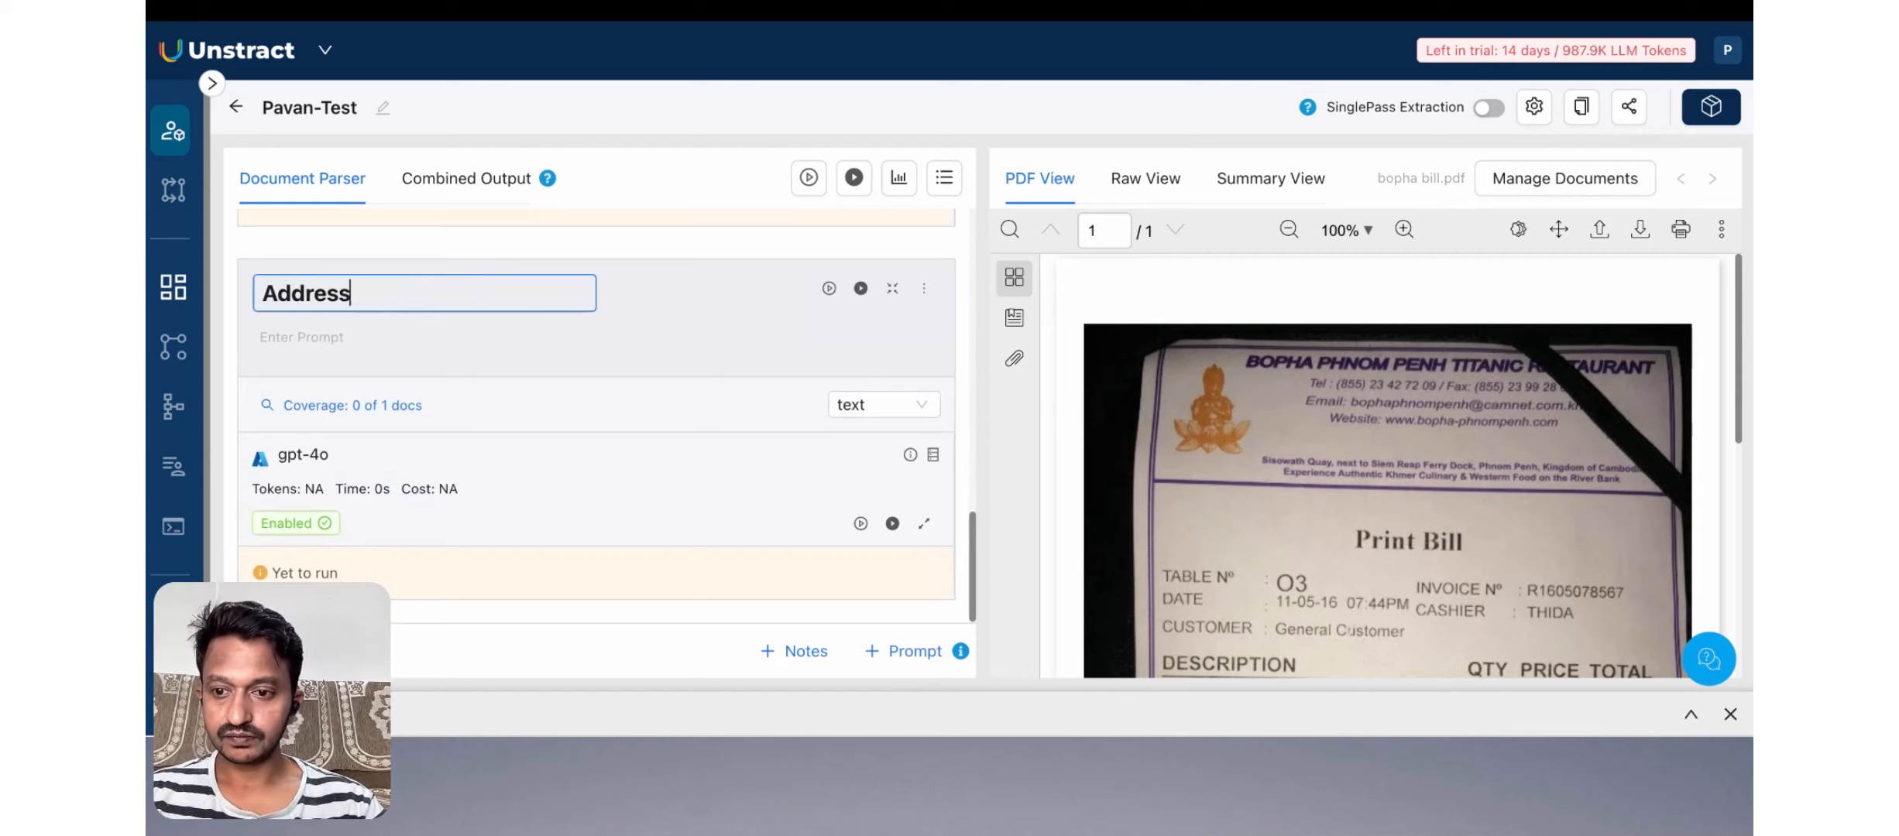
# - Write "What is the restaurant address" as the prompt text for Address
pyautogui.click(290, 334)
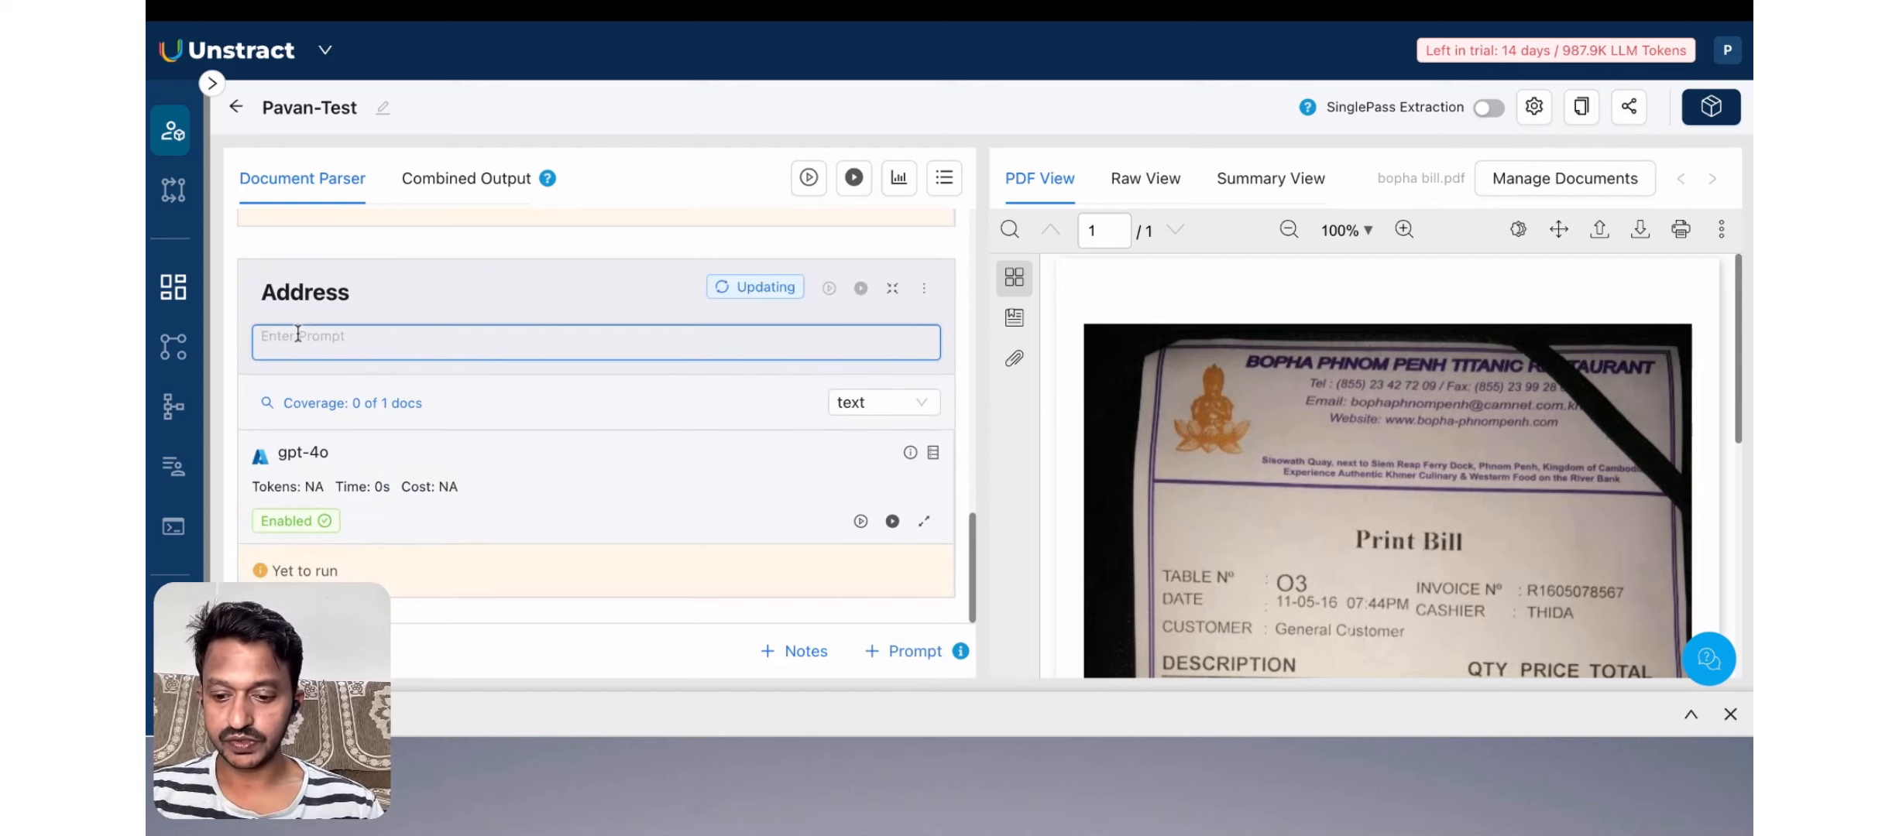
pyautogui.write('What is the ')
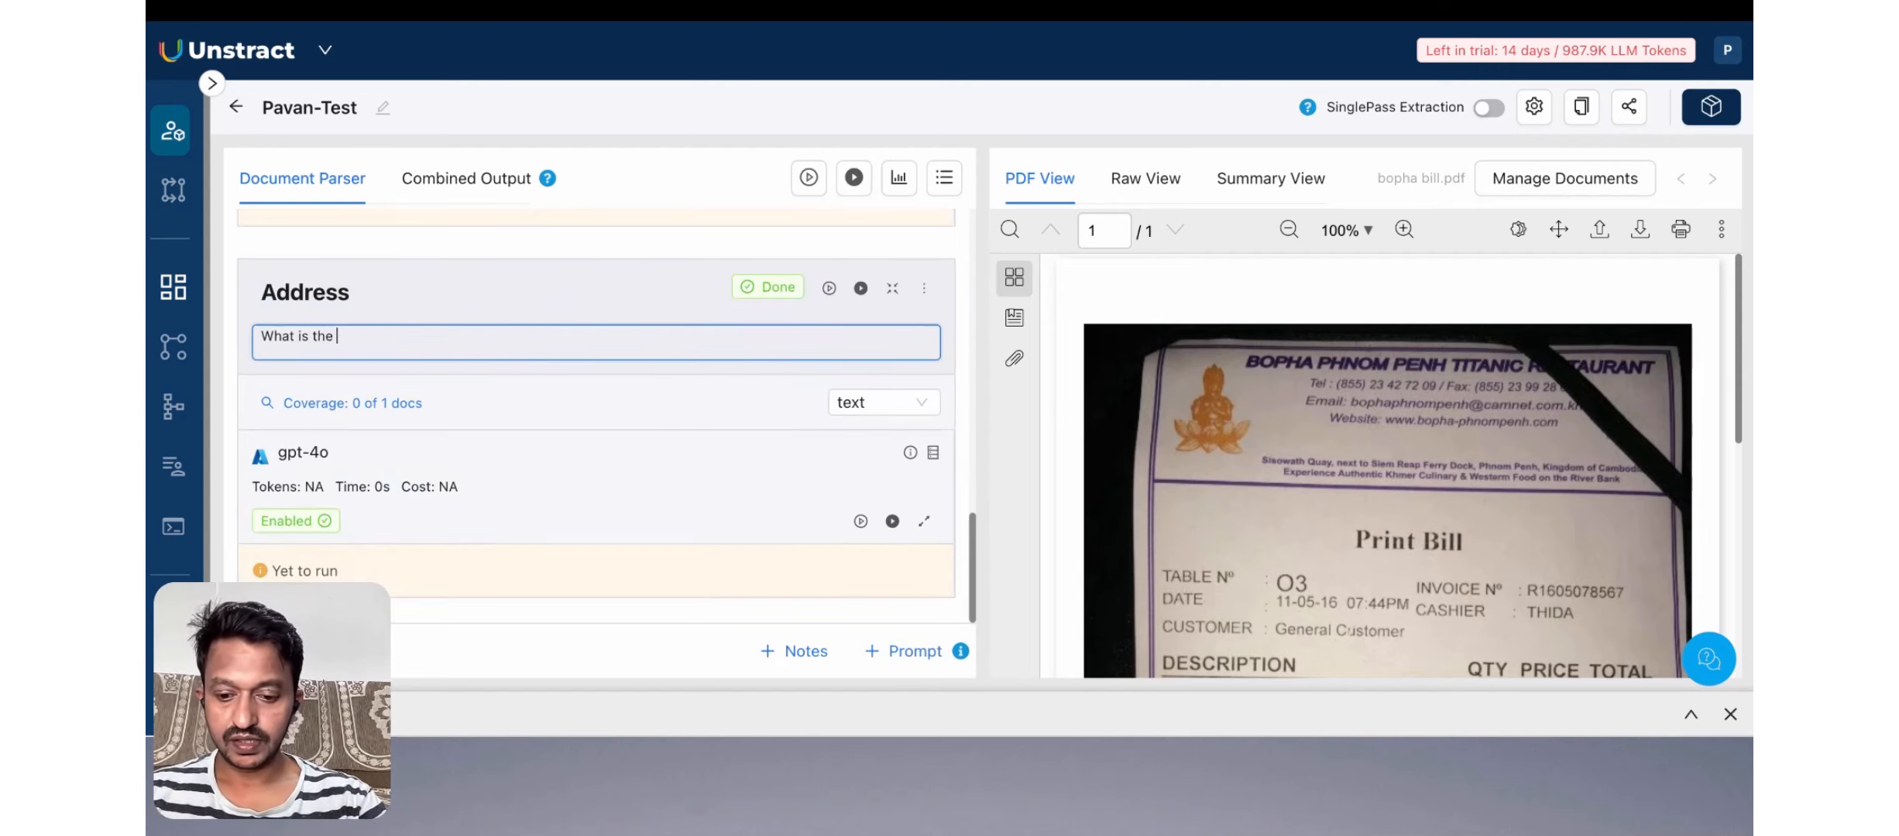
pyautogui.write('restaura')
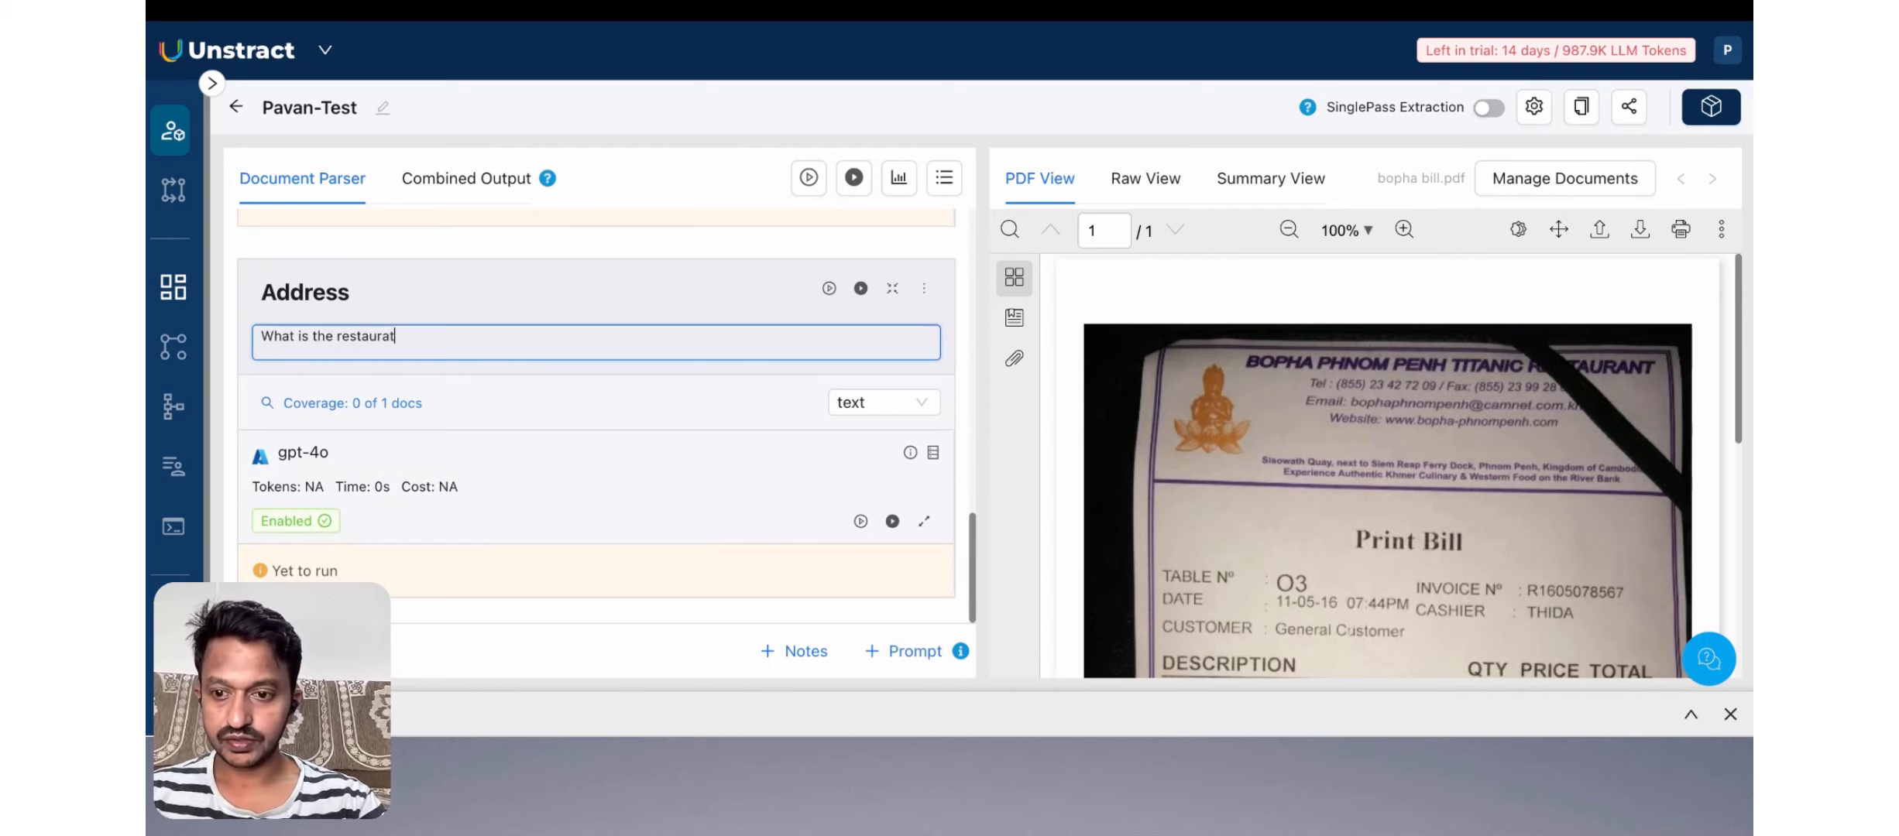
pyautogui.write('nt add')
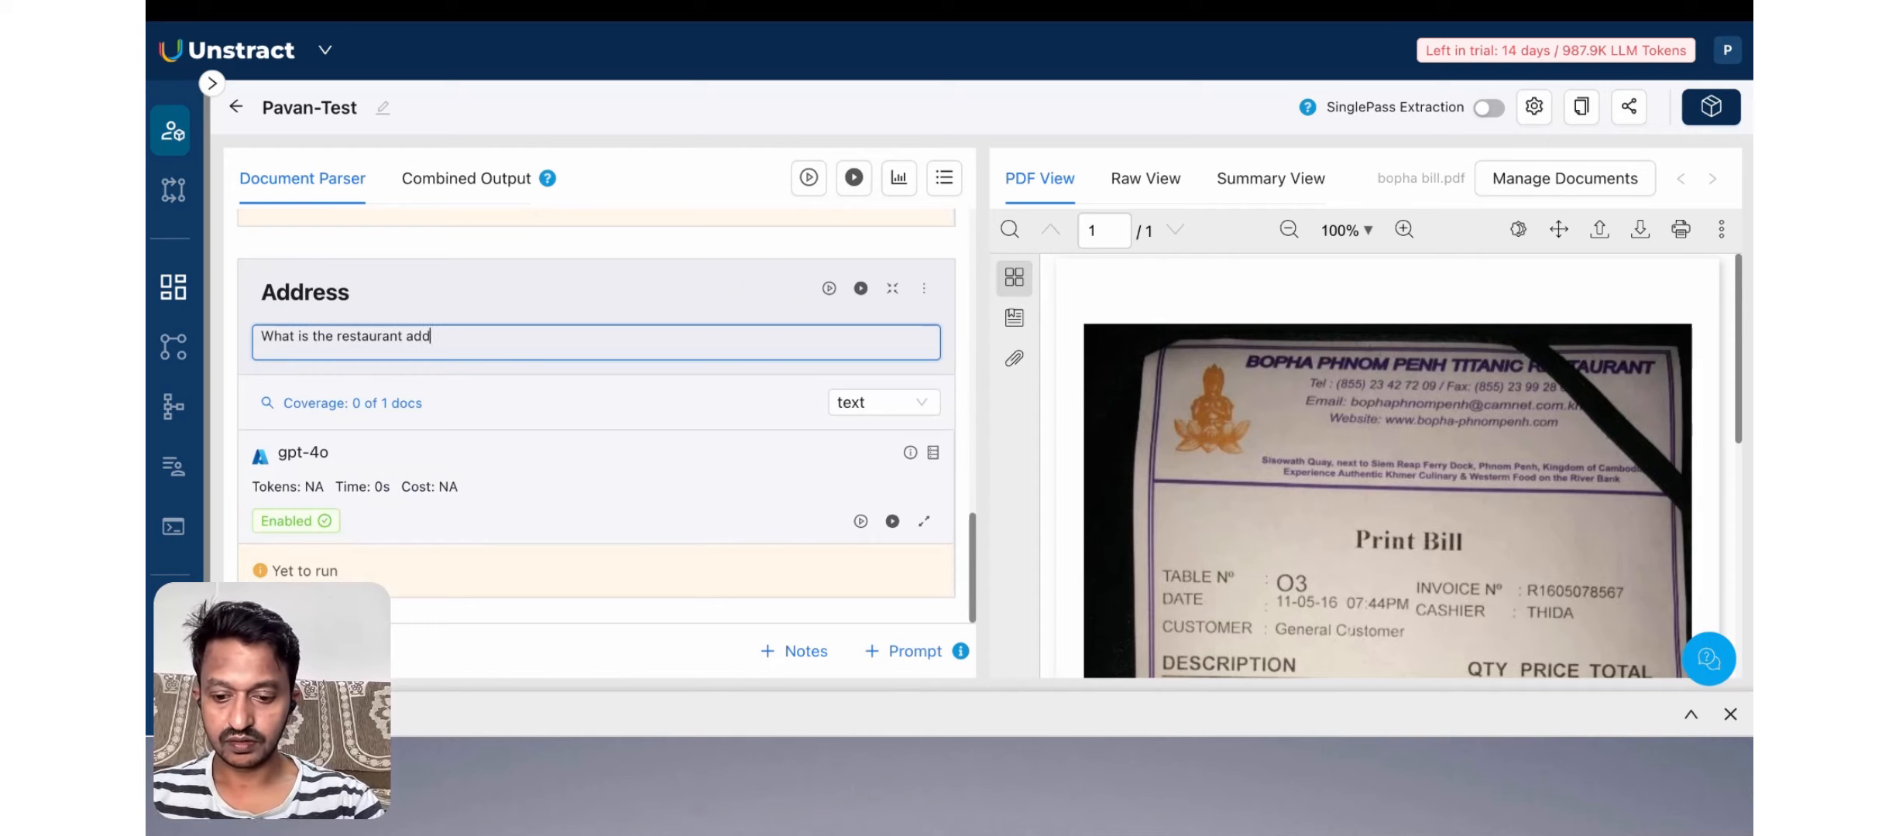
pyautogui.write('ress')
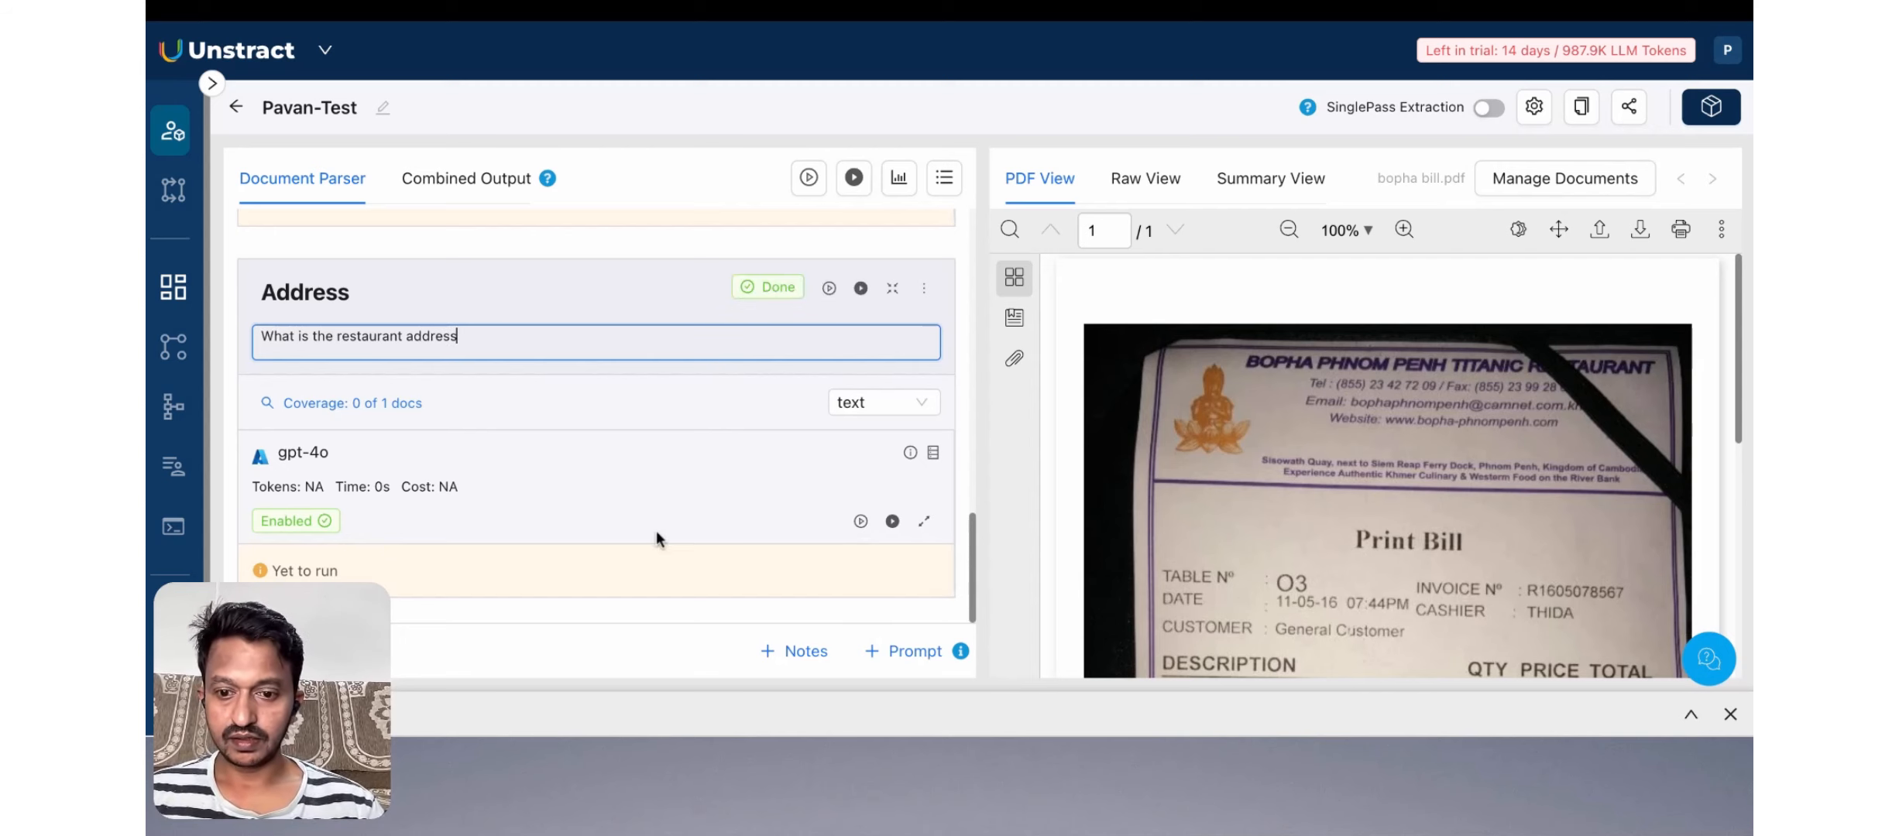
pyautogui.scroll(-1, 656, 538)
pyautogui.scroll(-6, 1311, 542)
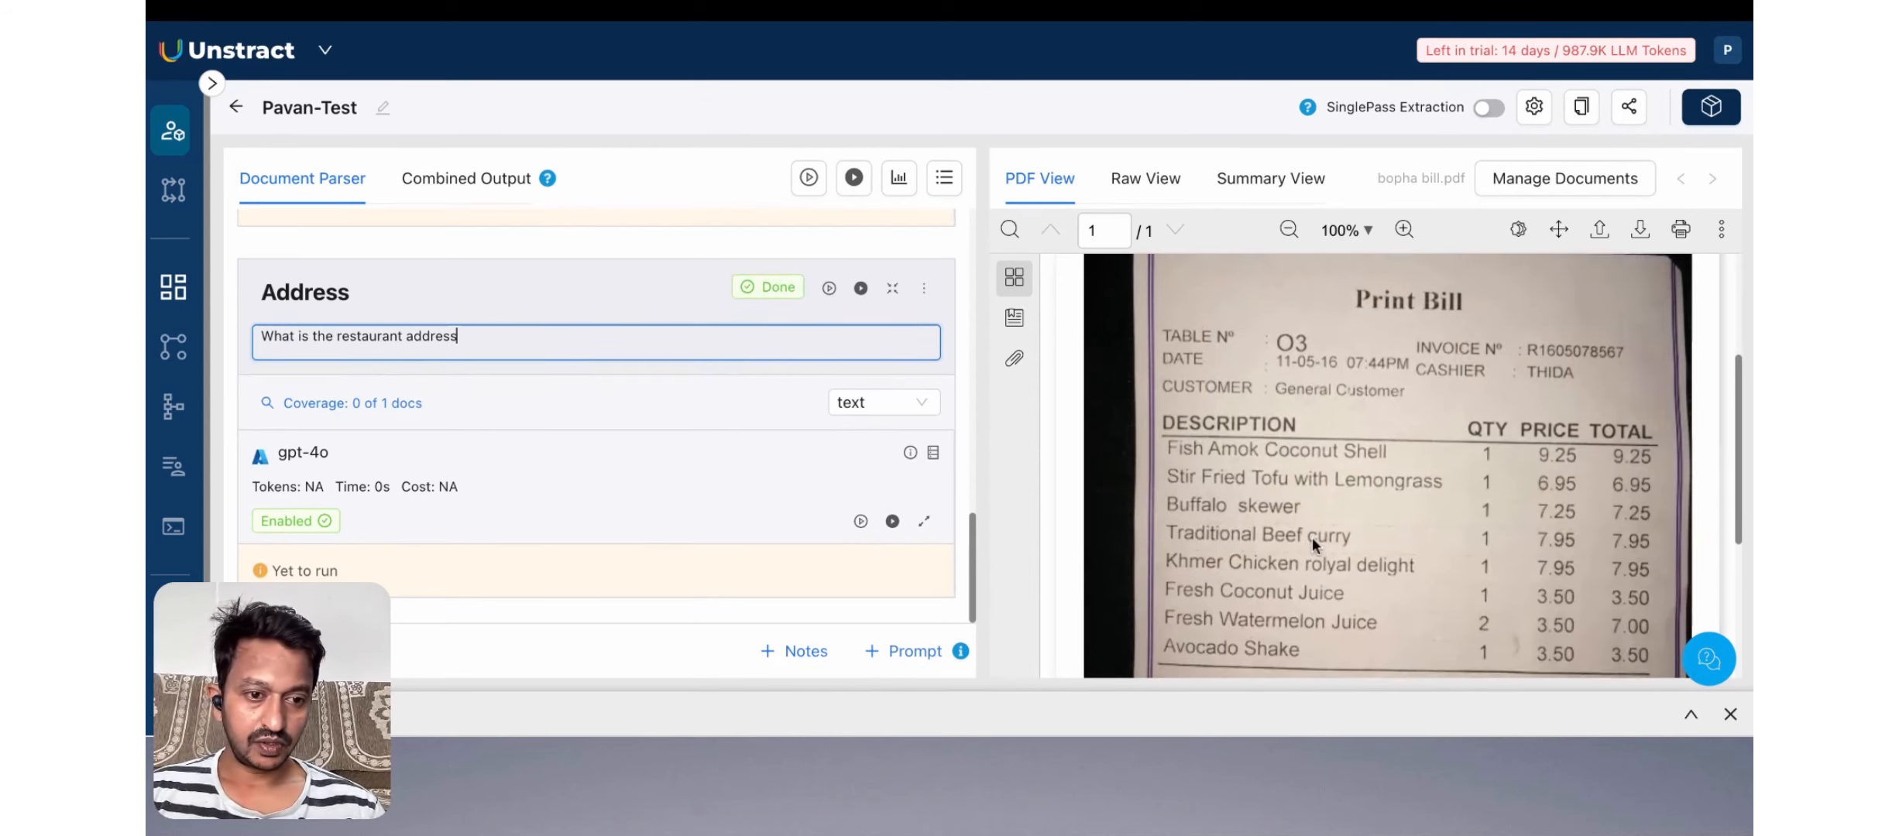
pyautogui.scroll(5, 1311, 537)
pyautogui.scroll(-2, 1311, 537)
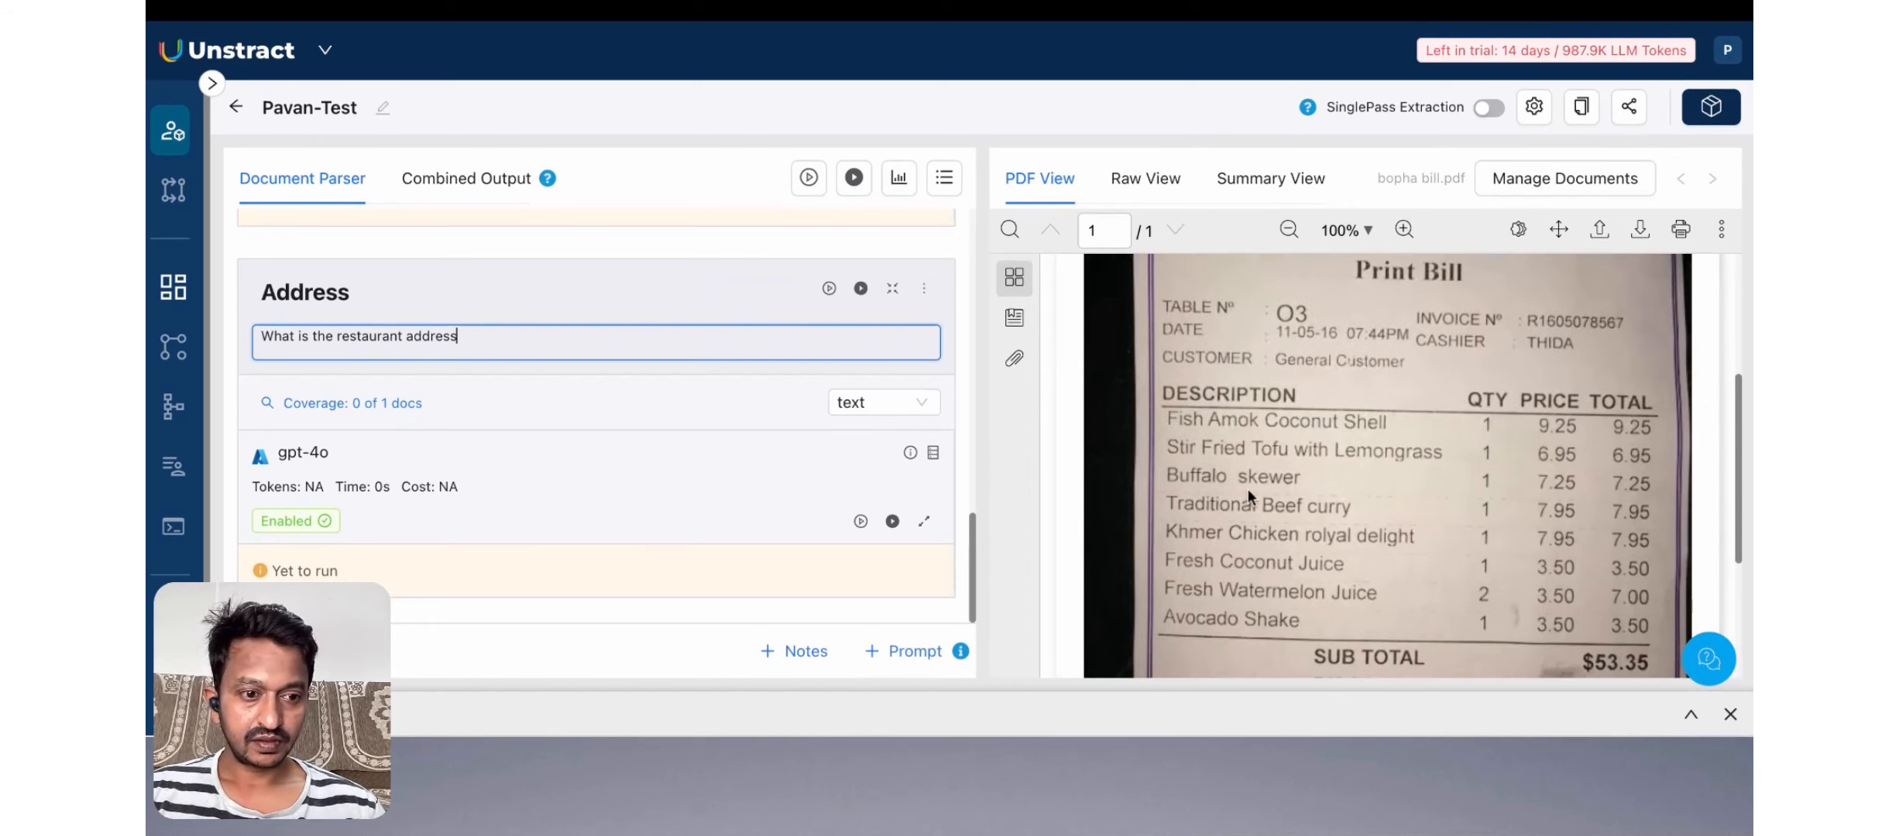
pyautogui.scroll(-3, 1246, 488)
pyautogui.click(732, 448)
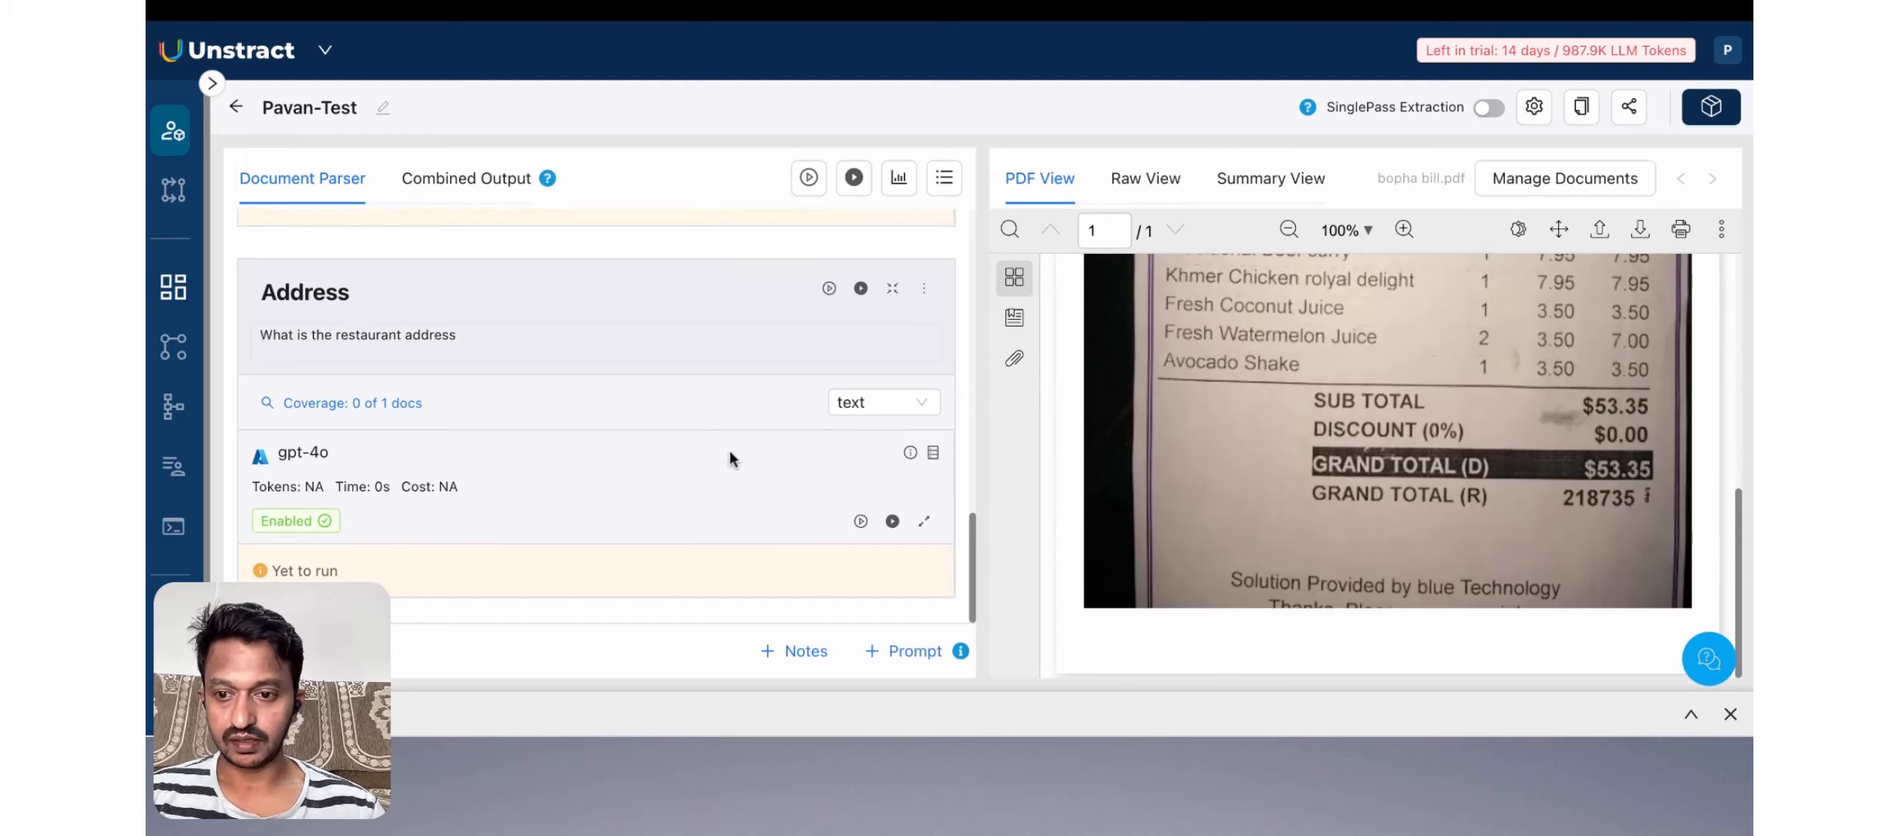
# - Run all prompts for all LLMs on the current document, bopha bill.pdf
pyautogui.scroll(6, 891, 588)
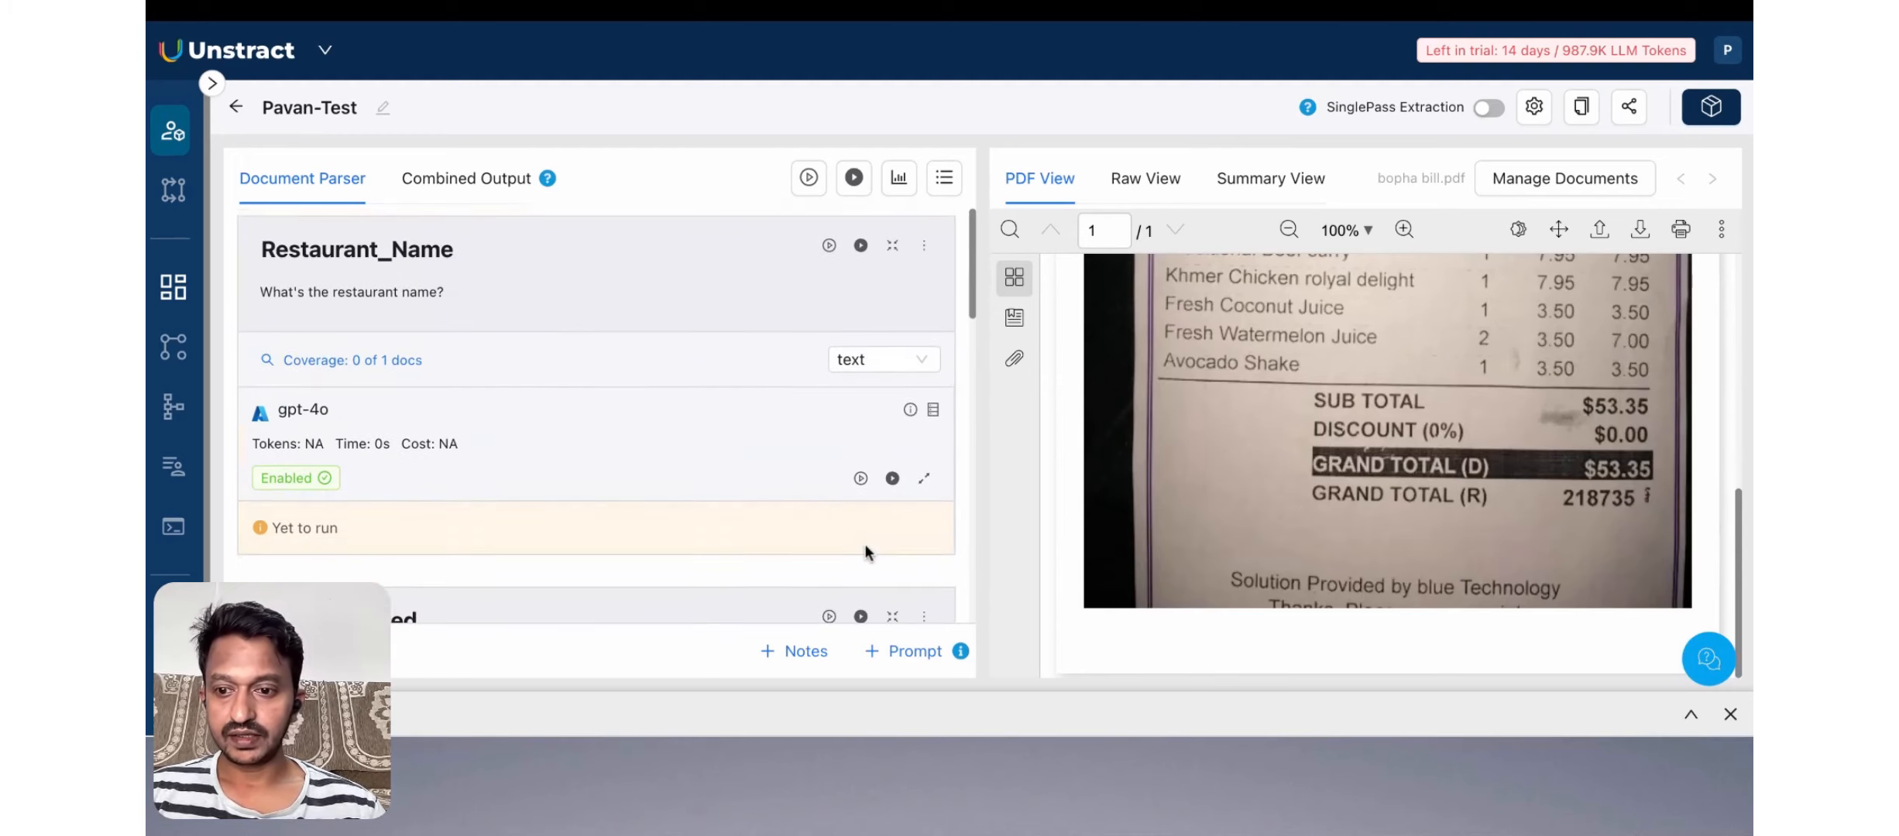
pyautogui.scroll(-5, 621, 494)
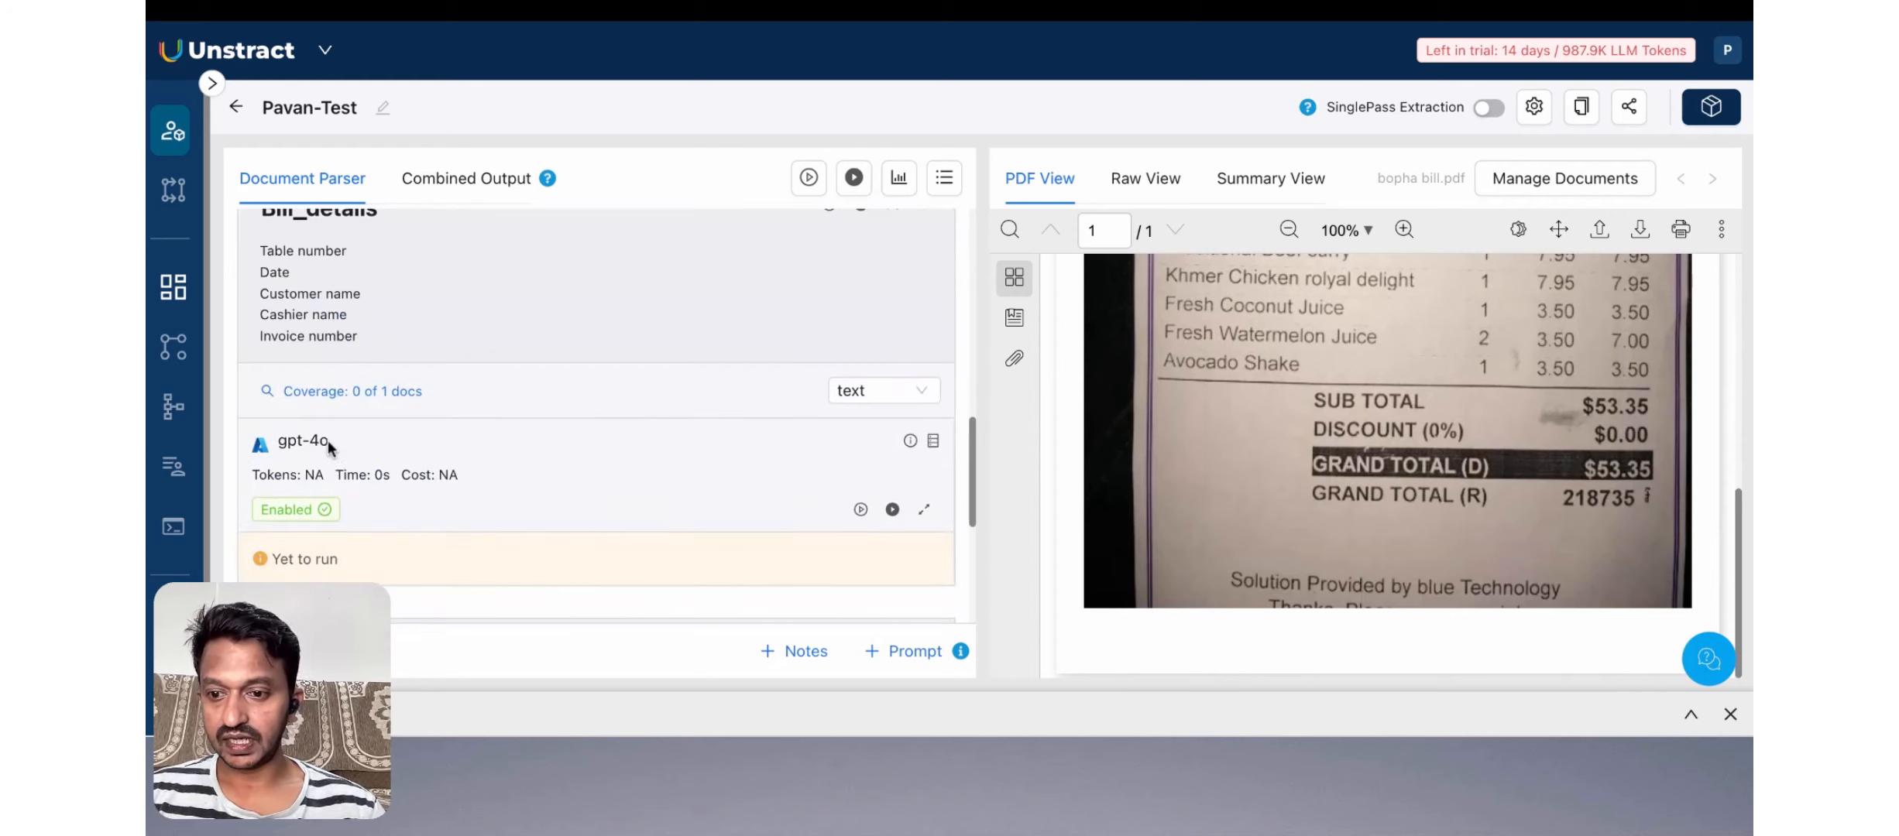
pyautogui.scroll(5, 641, 463)
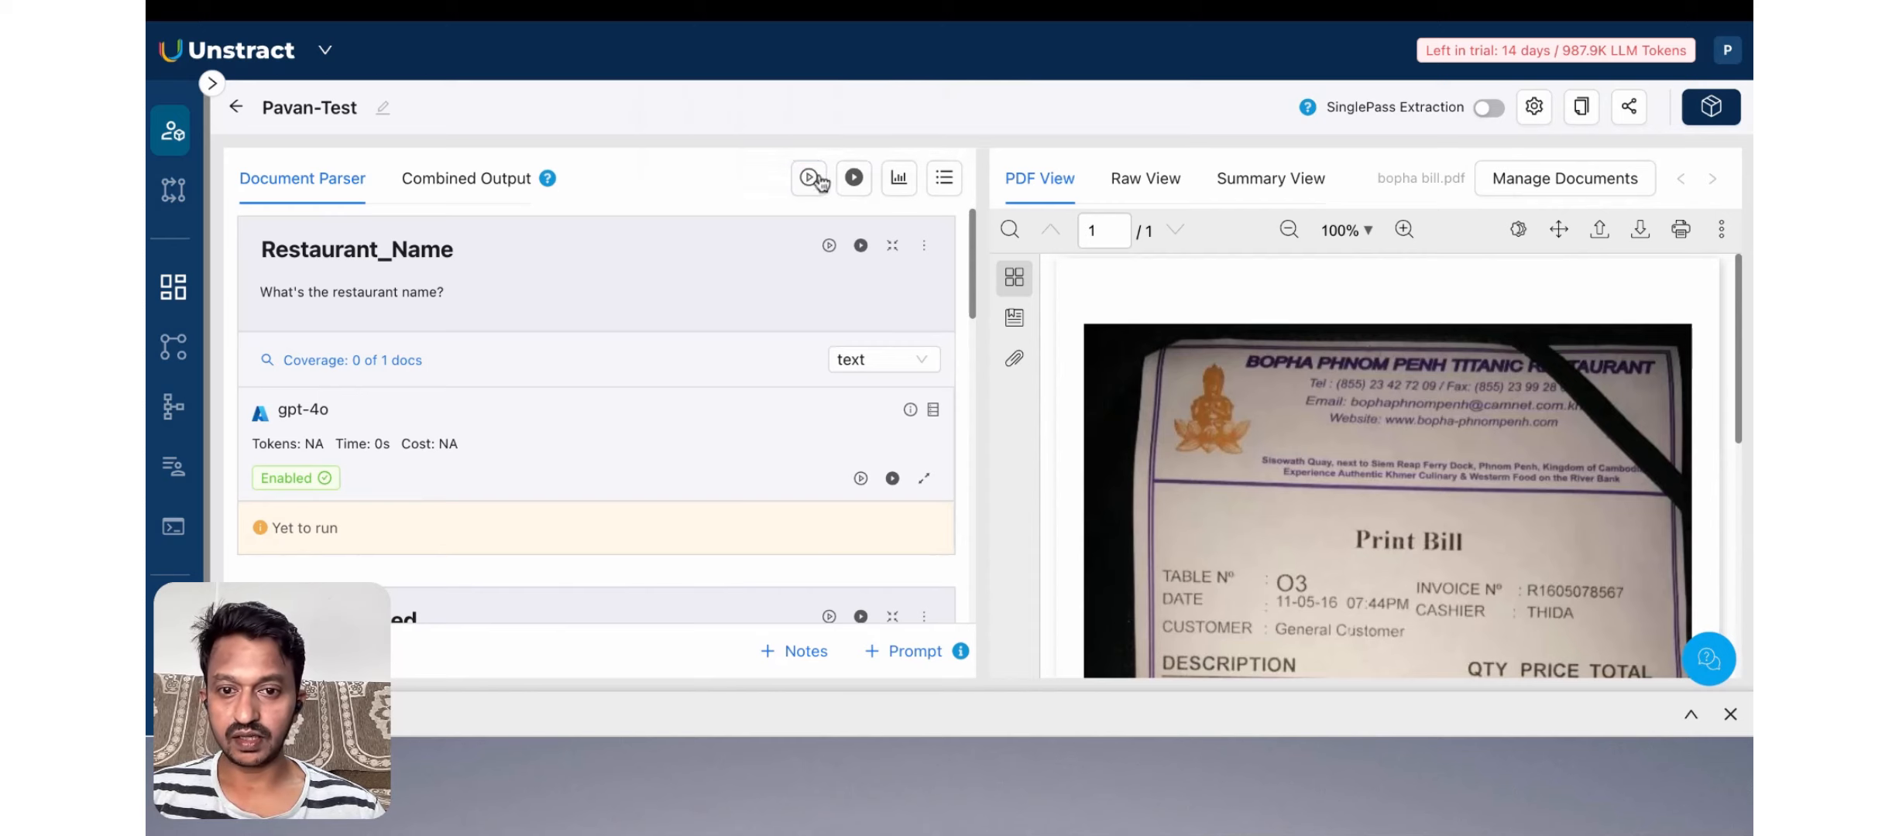
pyautogui.click(809, 179)
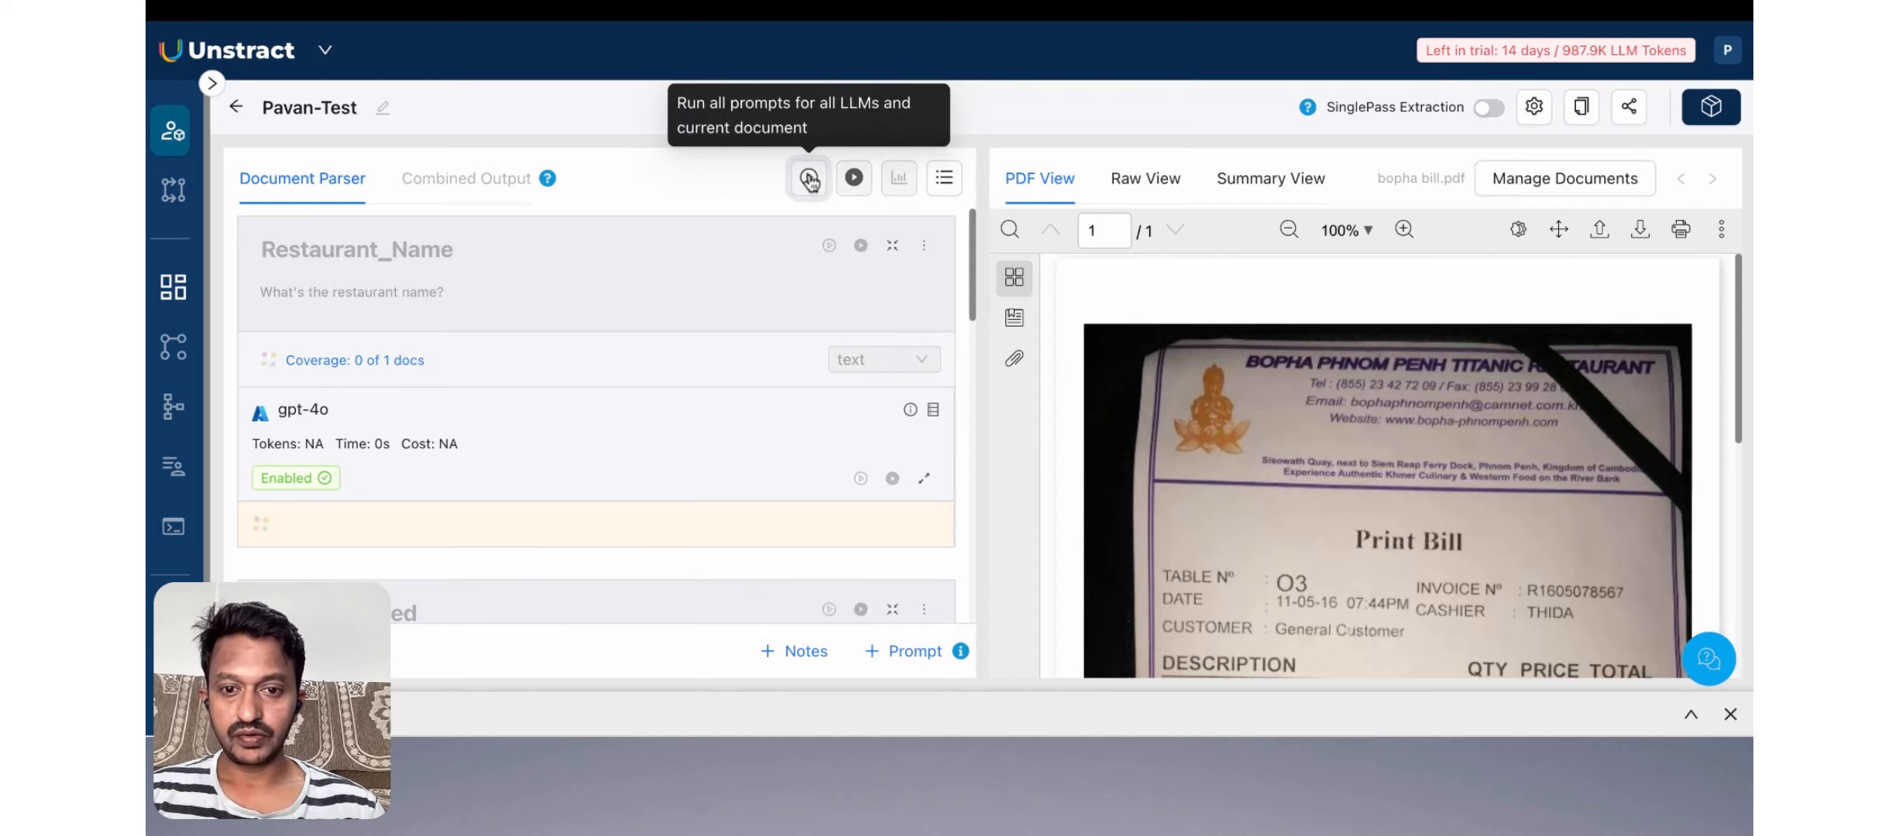
# - Examine the extracted answers under the Restaurant_Name, Items_ordered, Bill_details and Address prompts
pyautogui.scroll(-10, 545, 486)
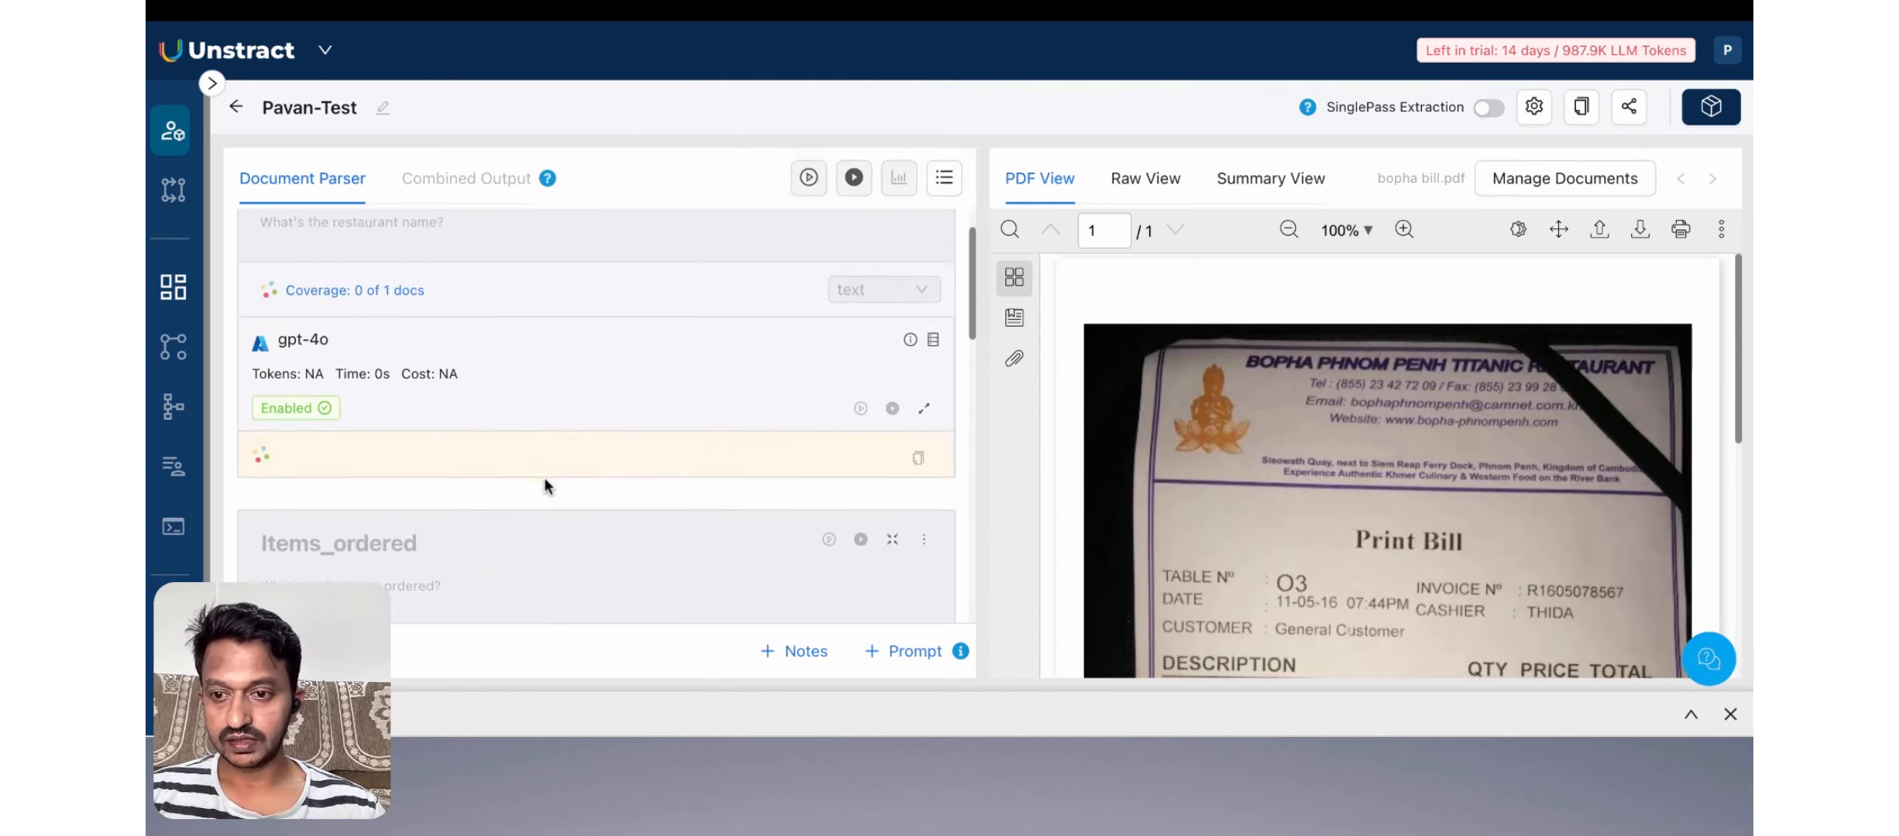
pyautogui.scroll(-5, 606, 412)
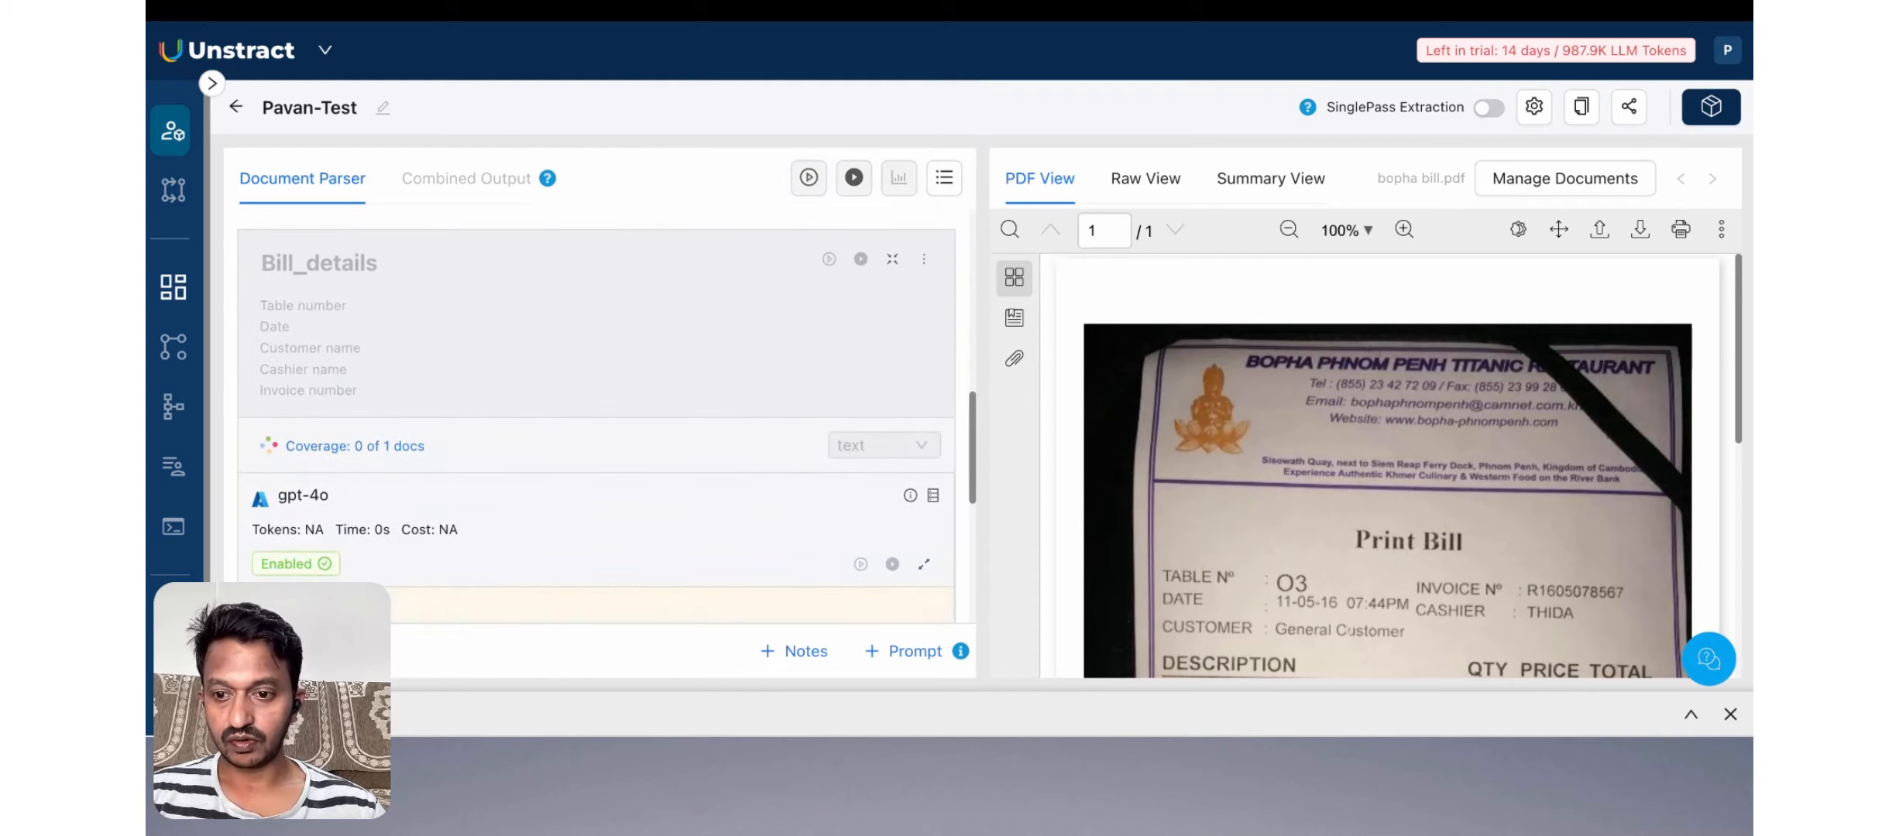
pyautogui.scroll(-2, 606, 415)
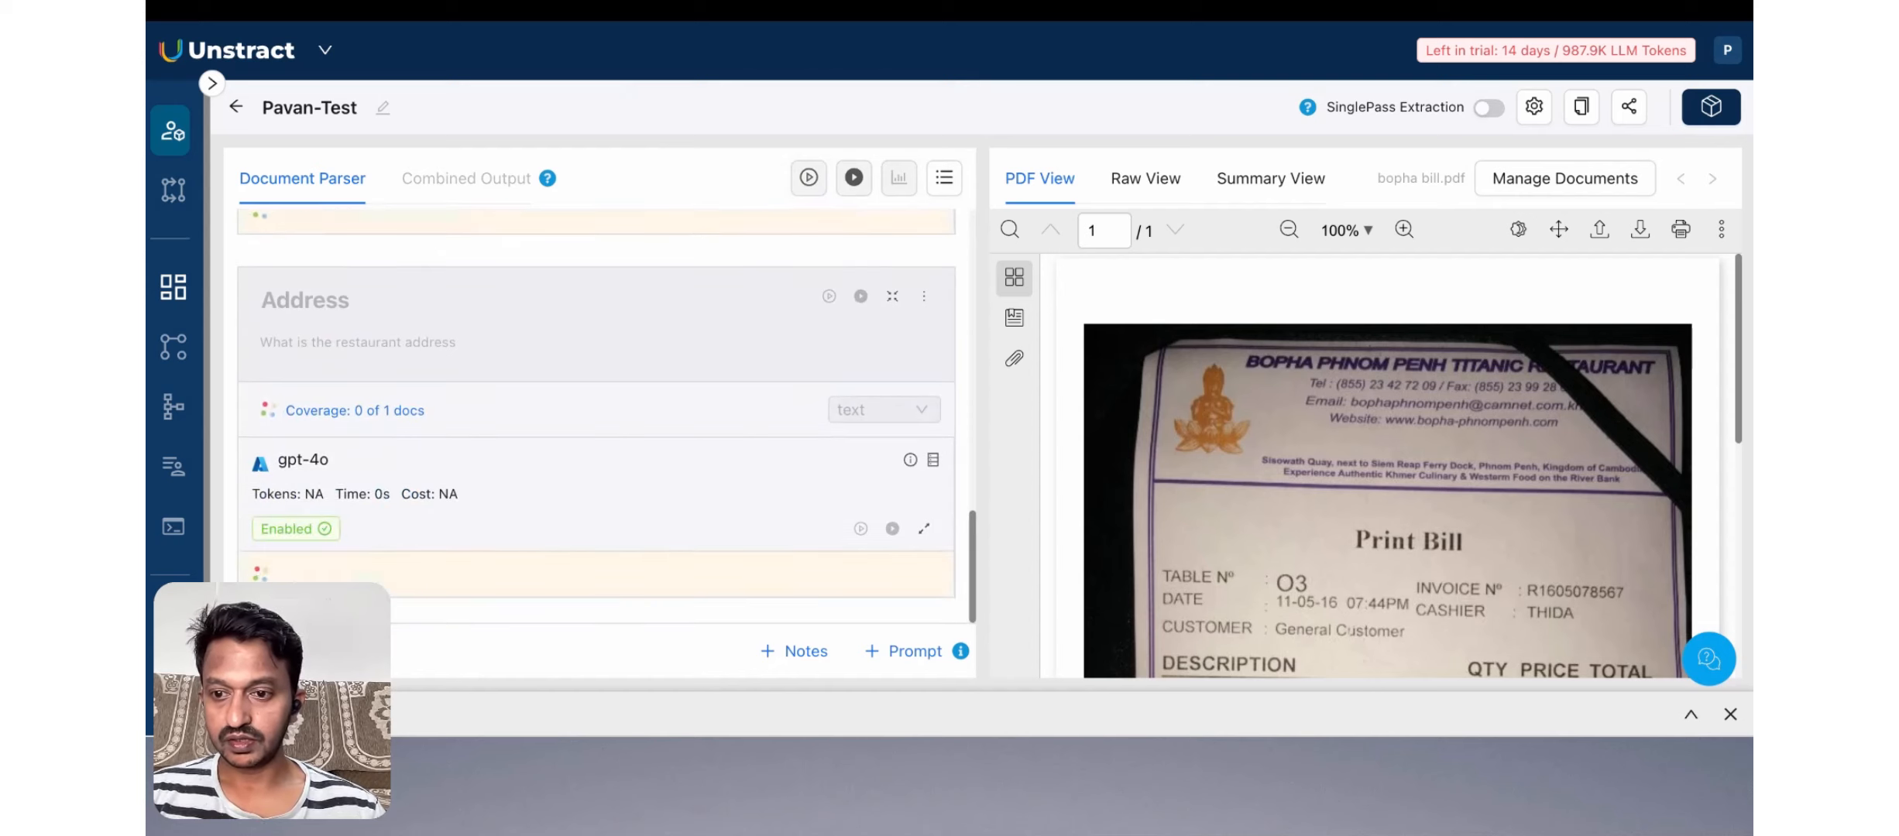
pyautogui.scroll(8, 620, 418)
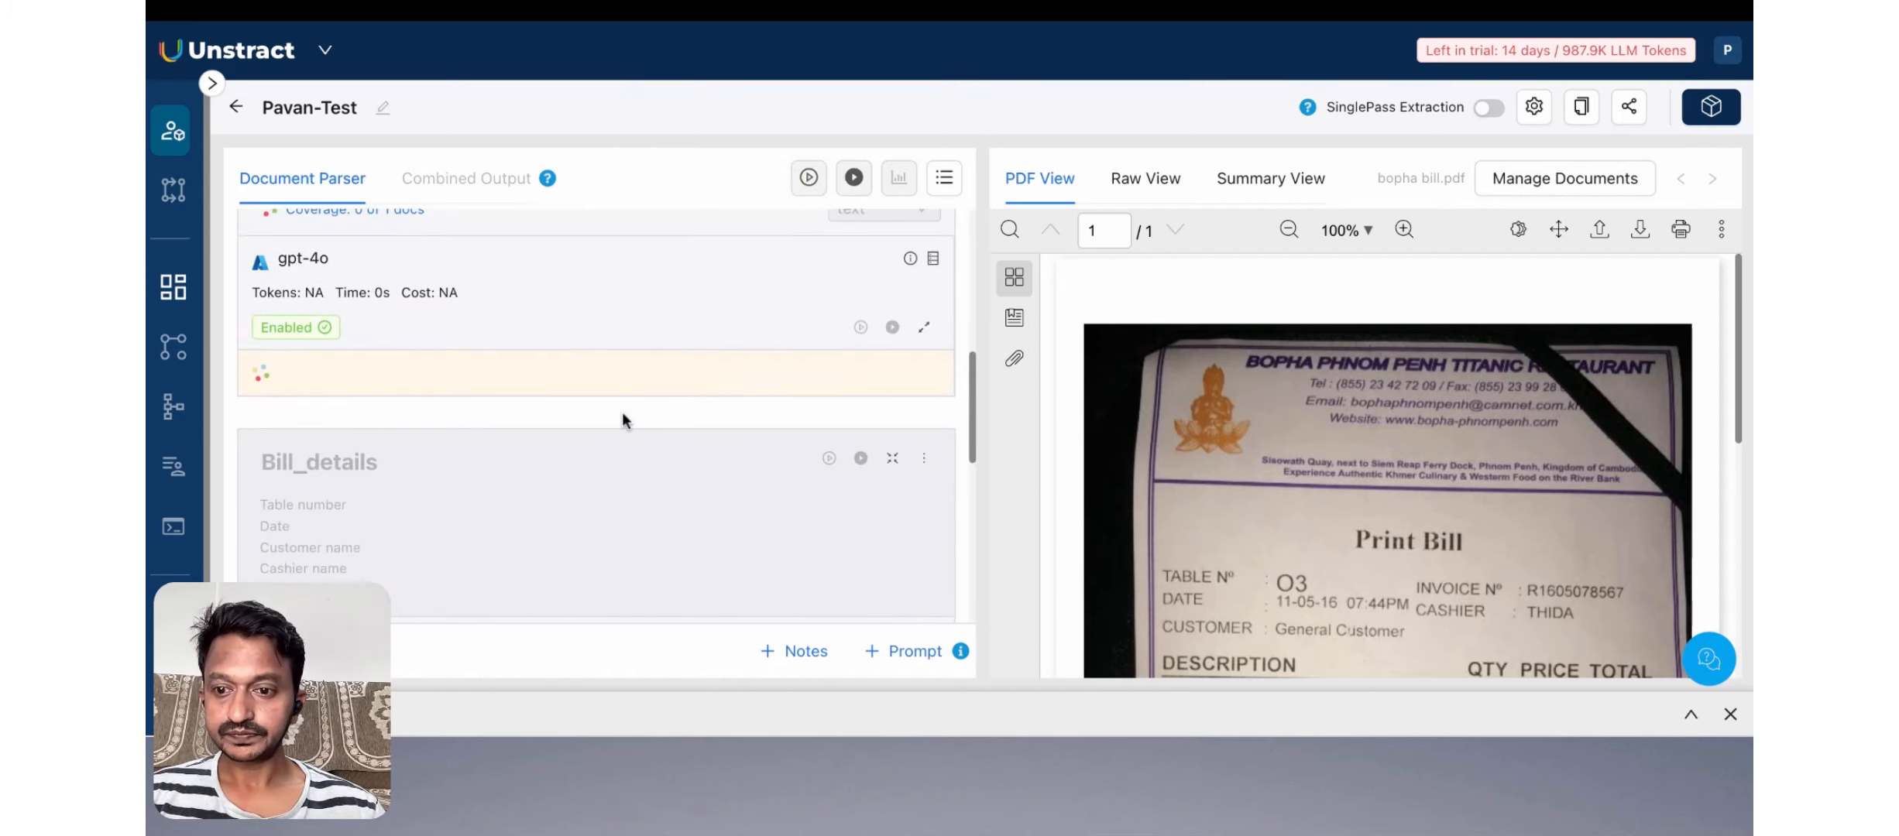
pyautogui.scroll(4, 626, 420)
pyautogui.scroll(-3, 623, 420)
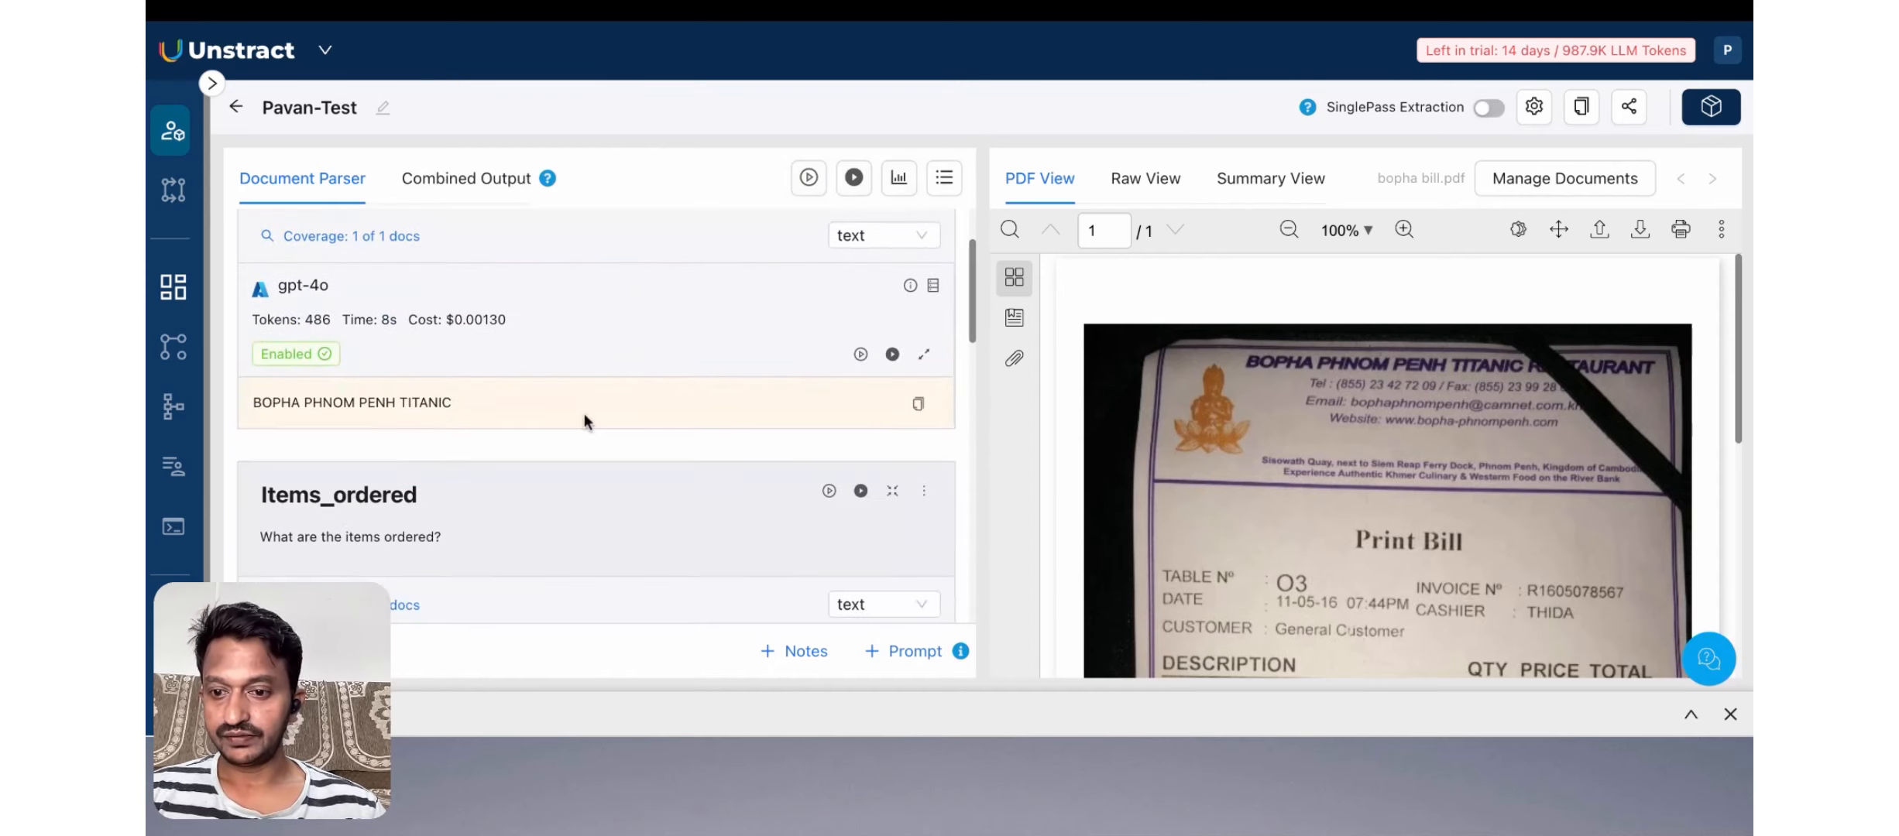
pyautogui.scroll(-10, 553, 422)
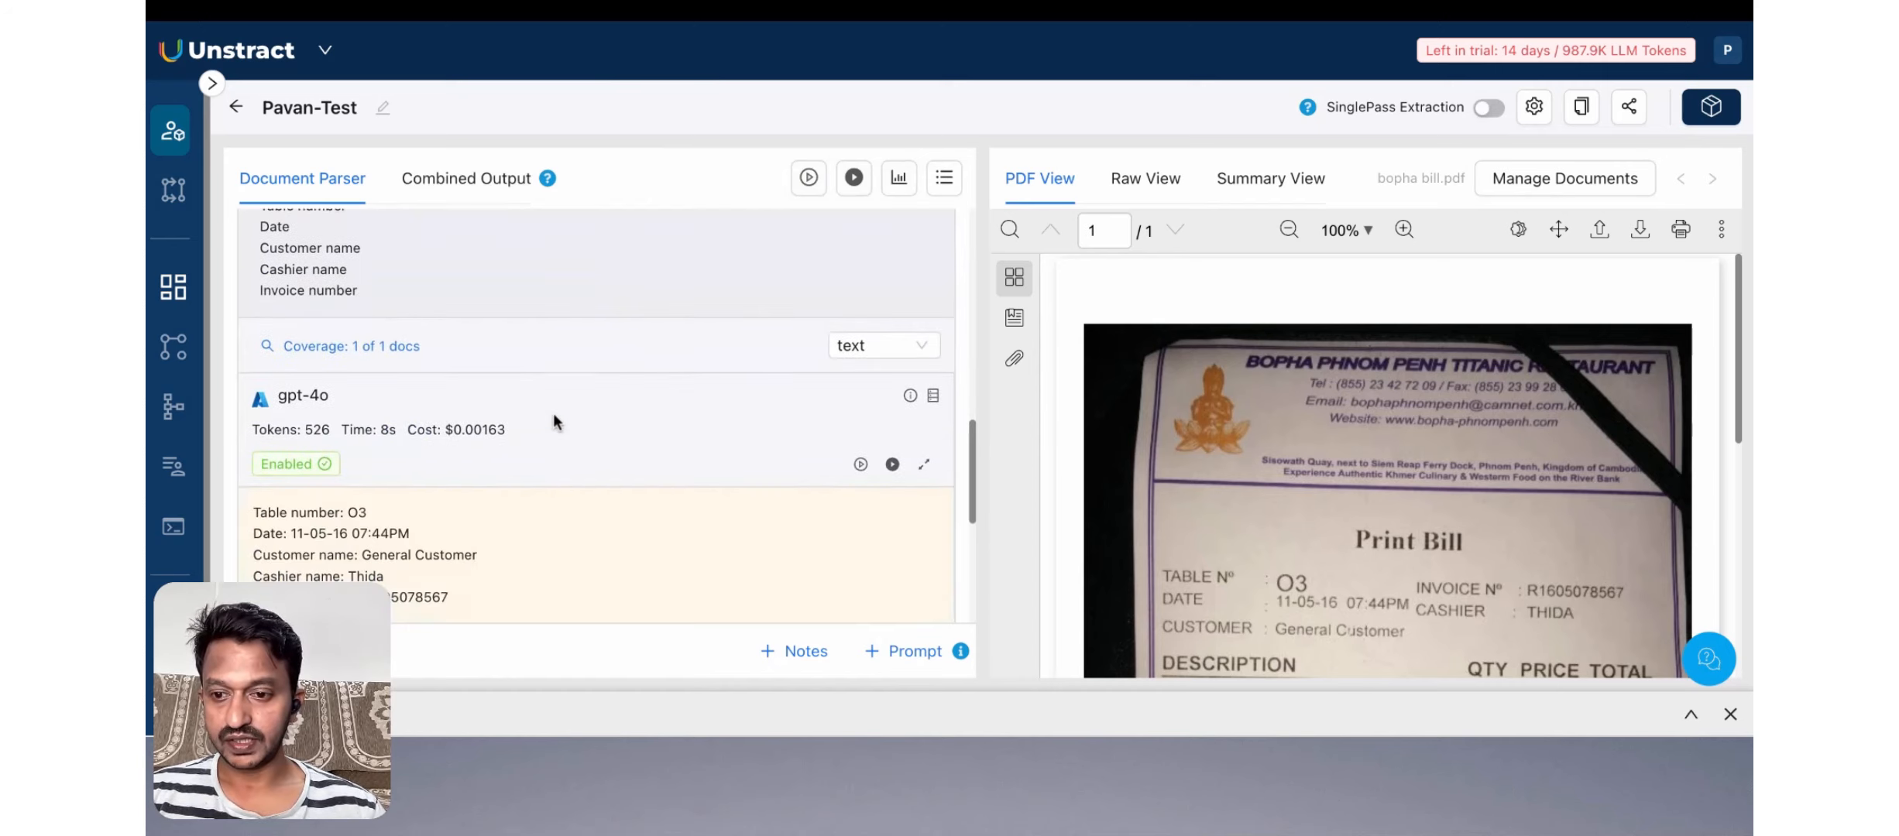
pyautogui.scroll(-3, 596, 410)
pyautogui.scroll(15, 596, 410)
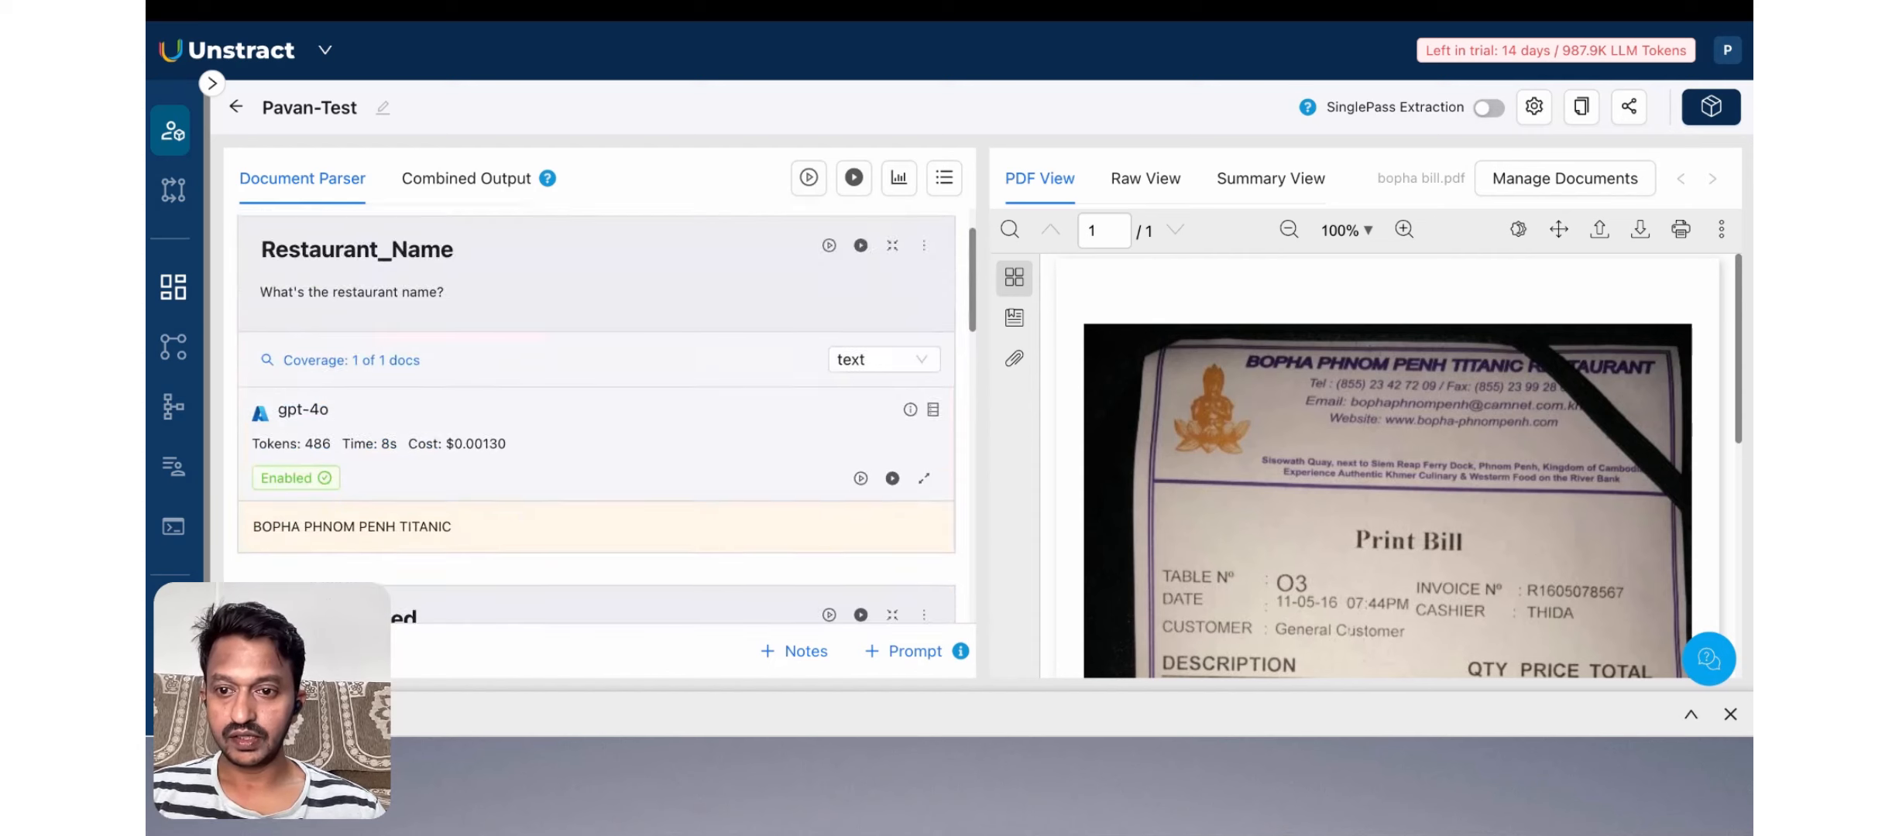
# - Inspect the combined JSON output of all prompts and the bill's results in the Output Analyzer
pyautogui.click(497, 195)
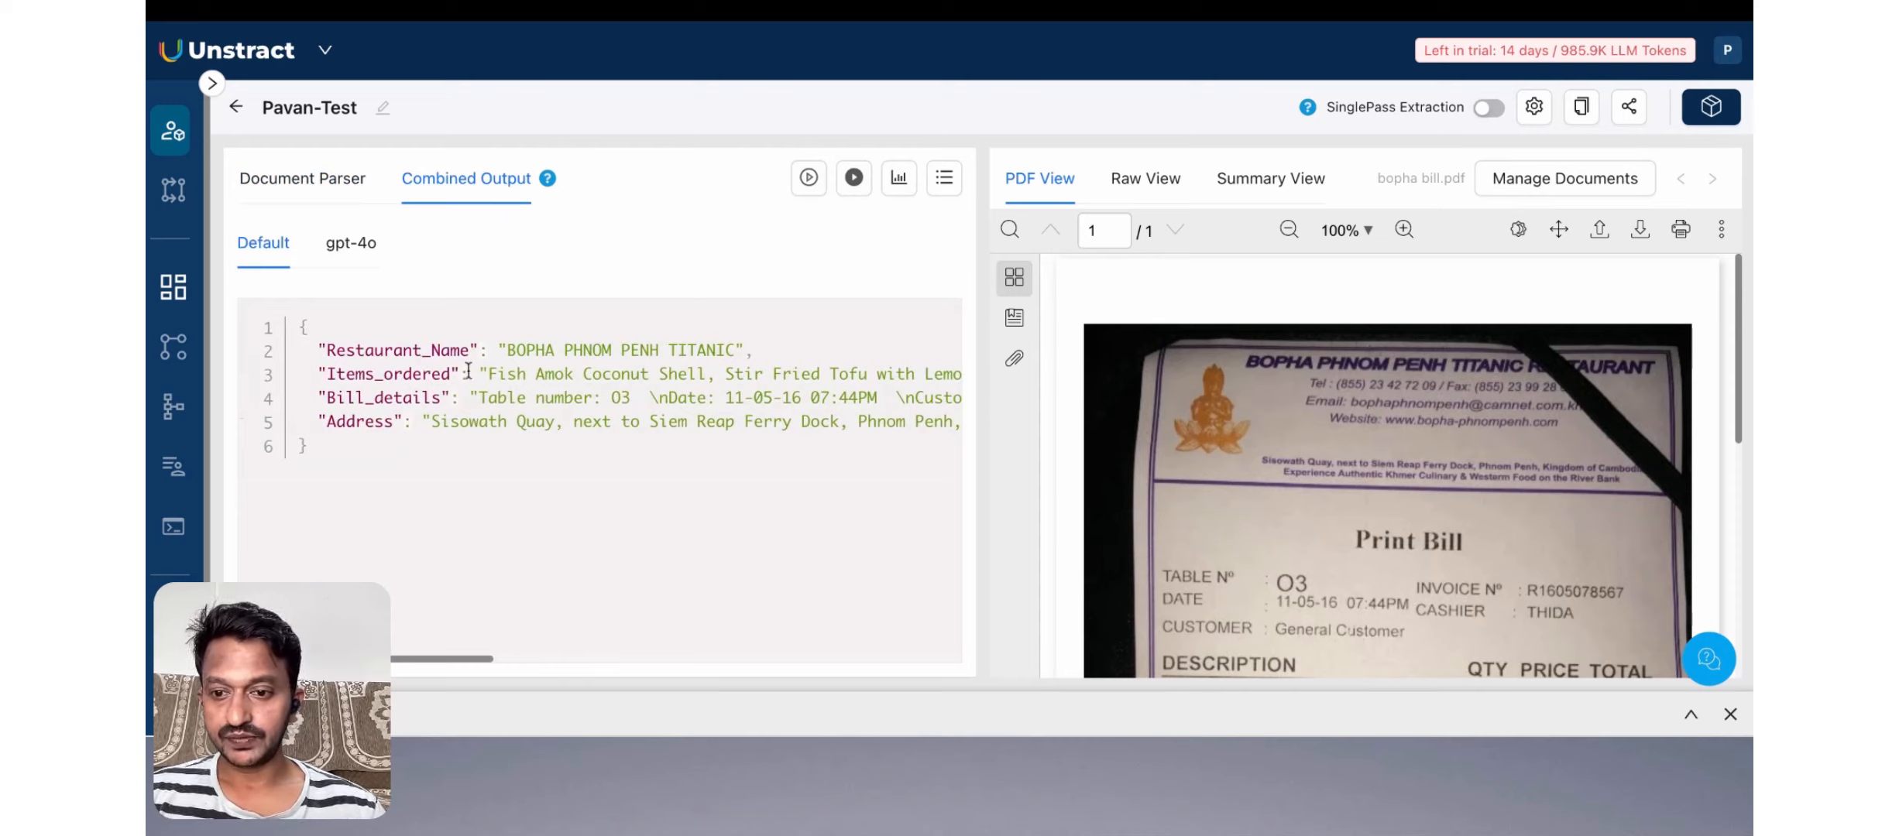
pyautogui.hscroll(6, 542, 412)
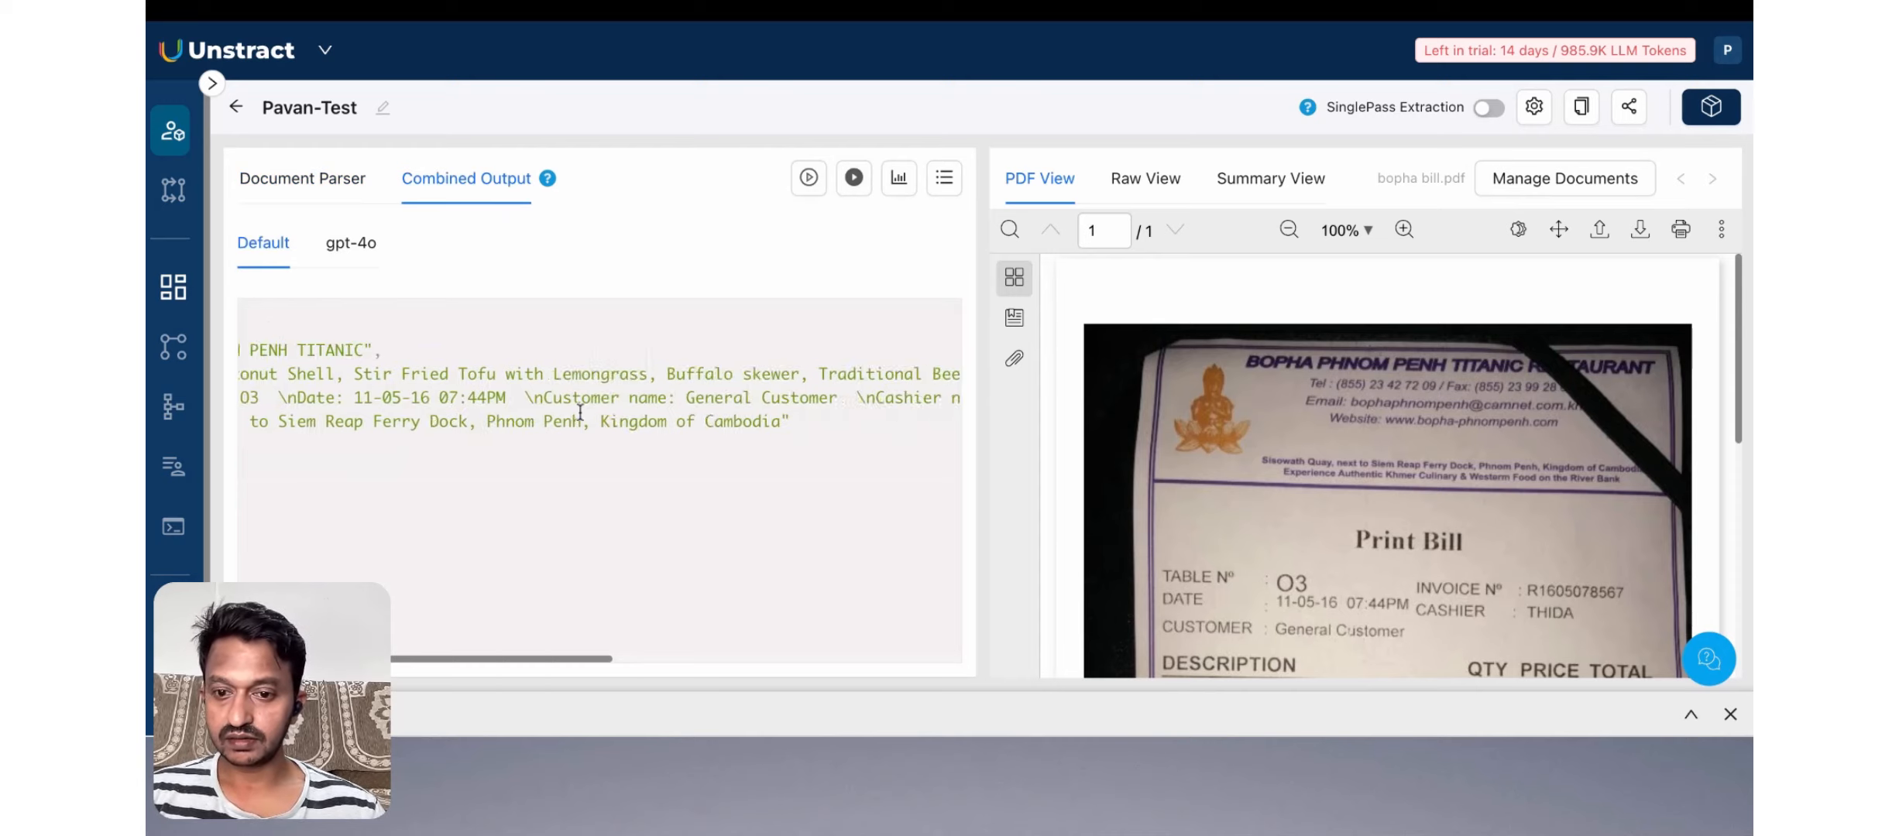
pyautogui.hscroll(-6, 573, 412)
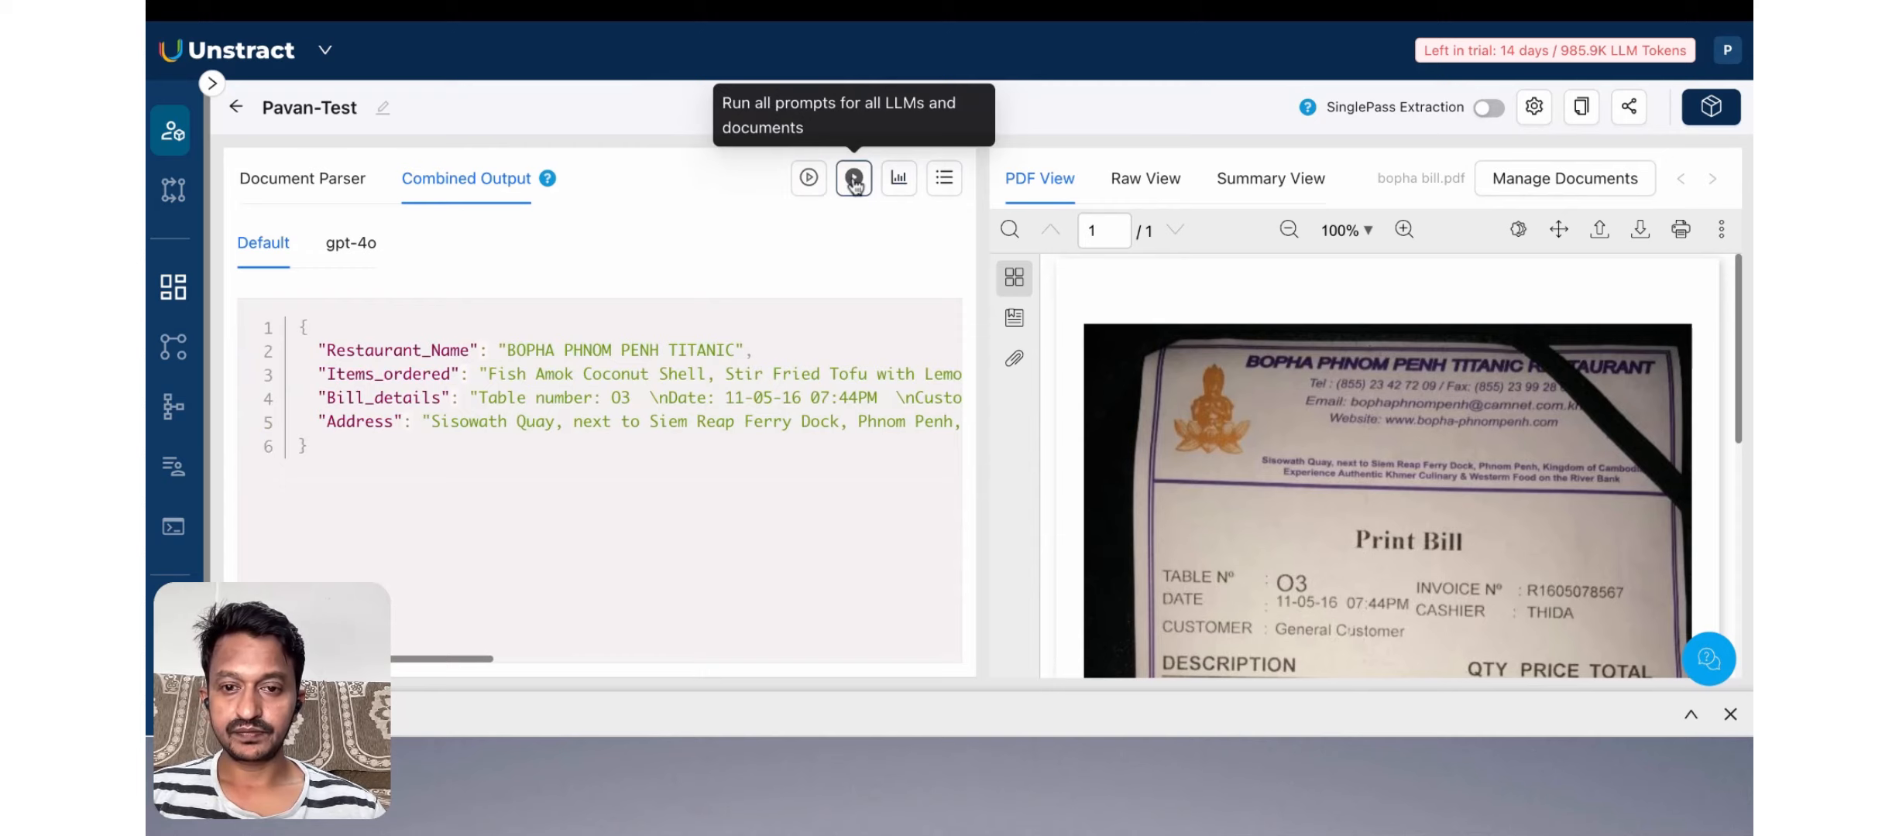
pyautogui.click(897, 179)
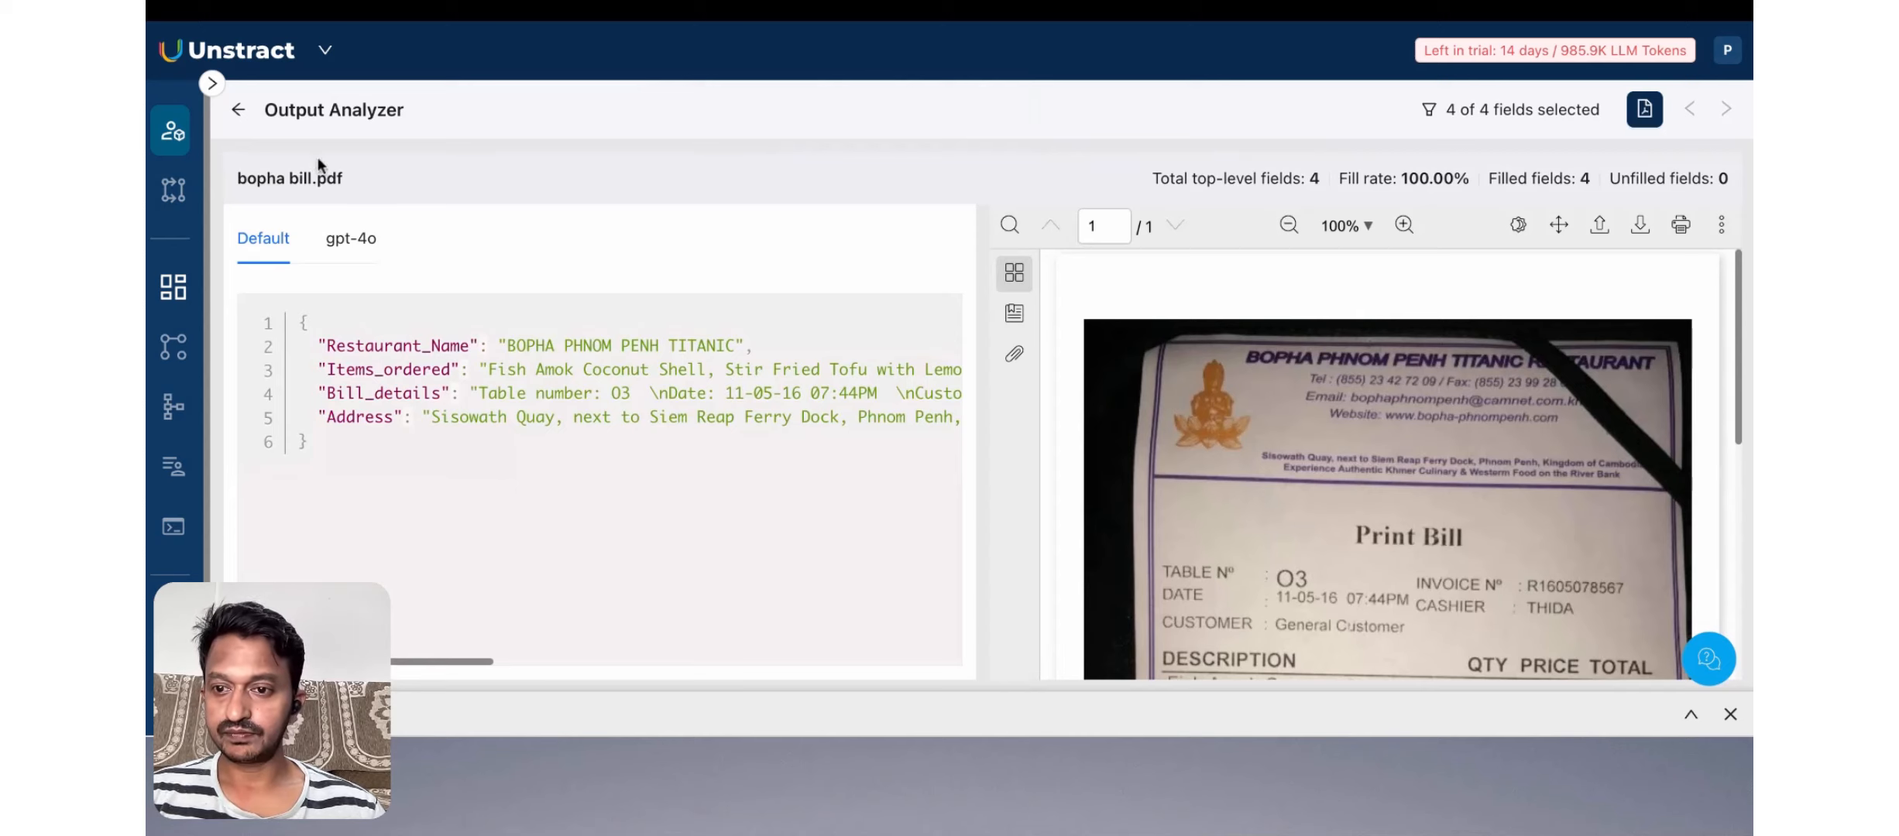
pyautogui.click(240, 112)
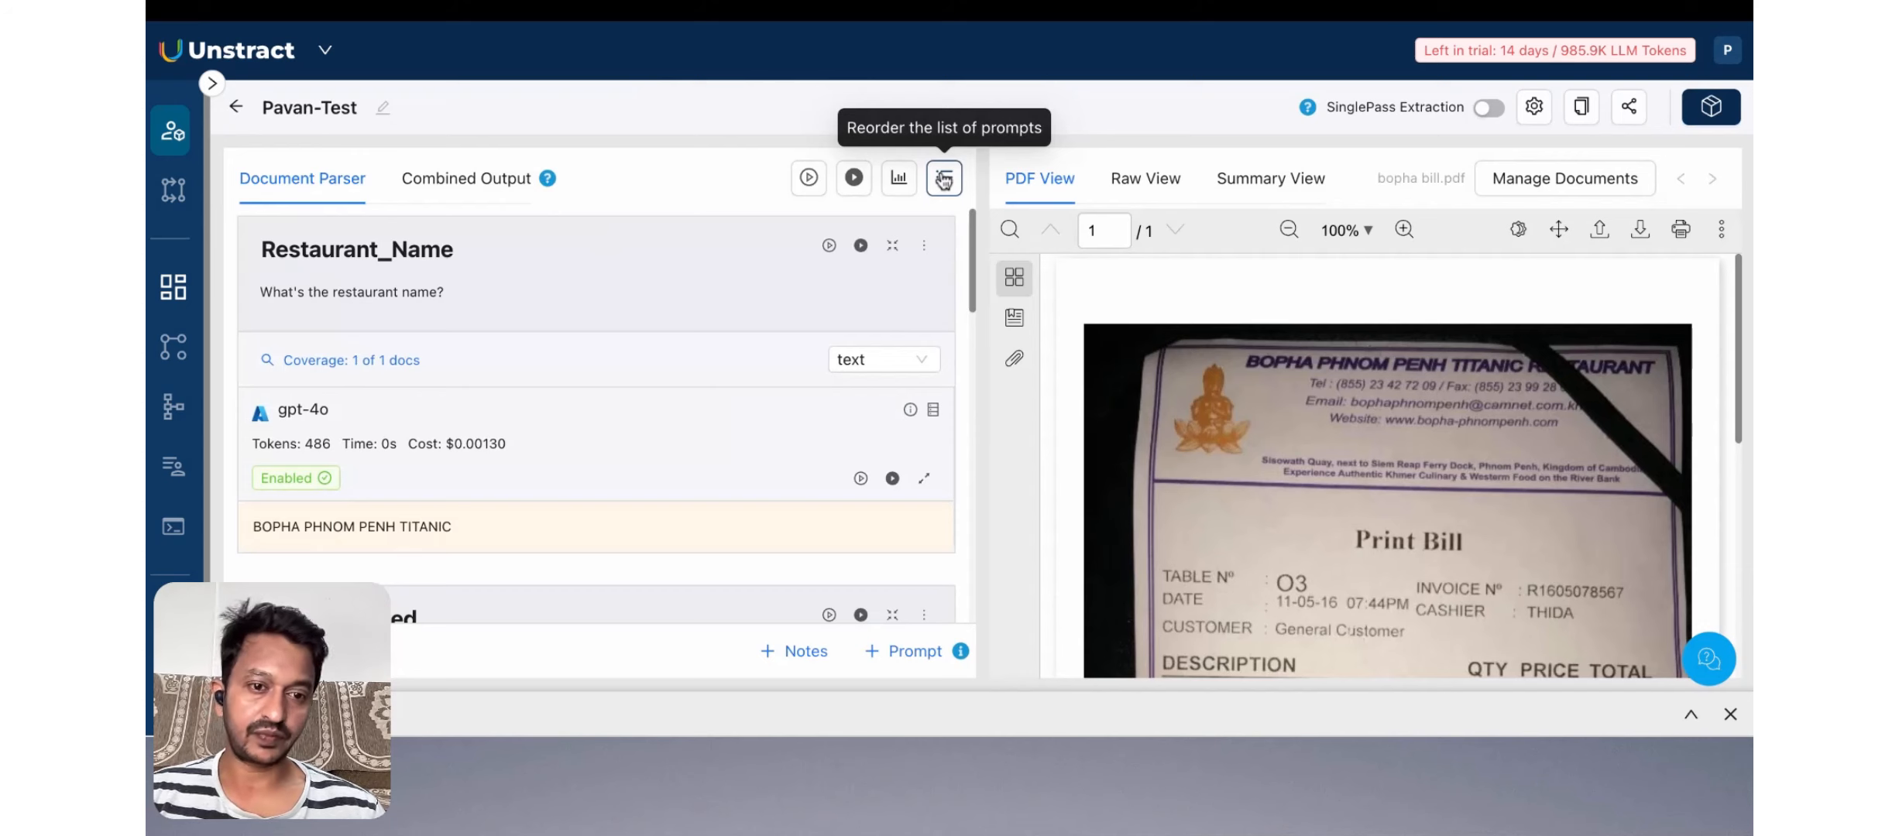
# - Review the bill's extracted raw text and open its summary view
pyautogui.click(1151, 182)
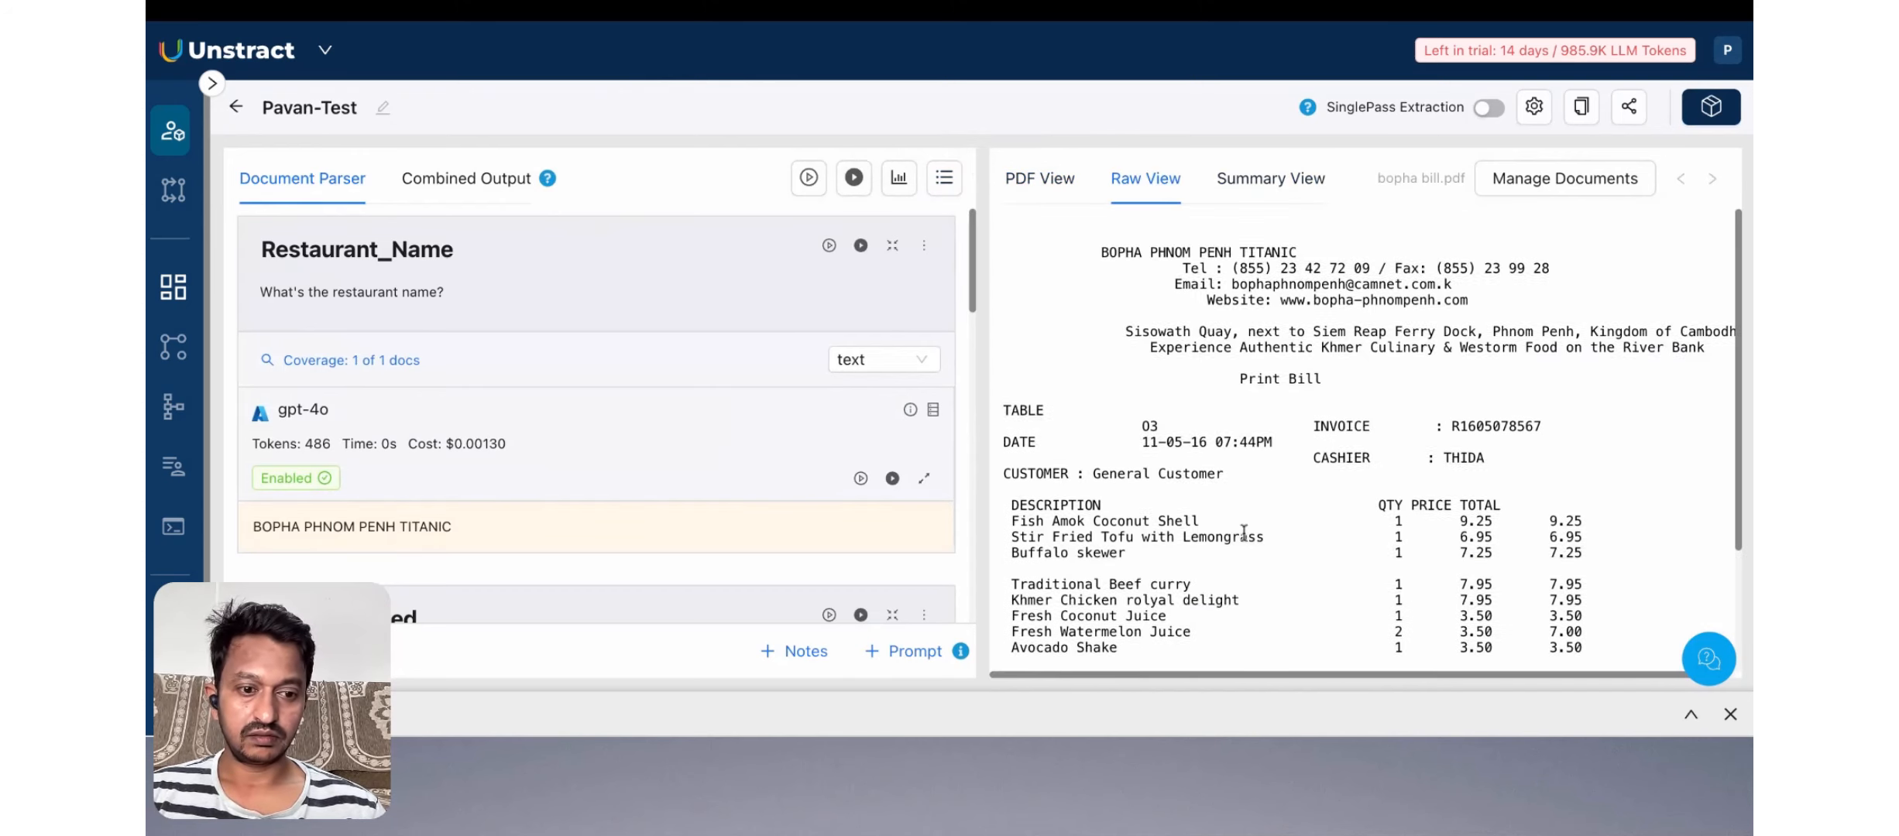
pyautogui.scroll(-3, 1244, 533)
pyautogui.scroll(3, 1244, 464)
pyautogui.click(1270, 186)
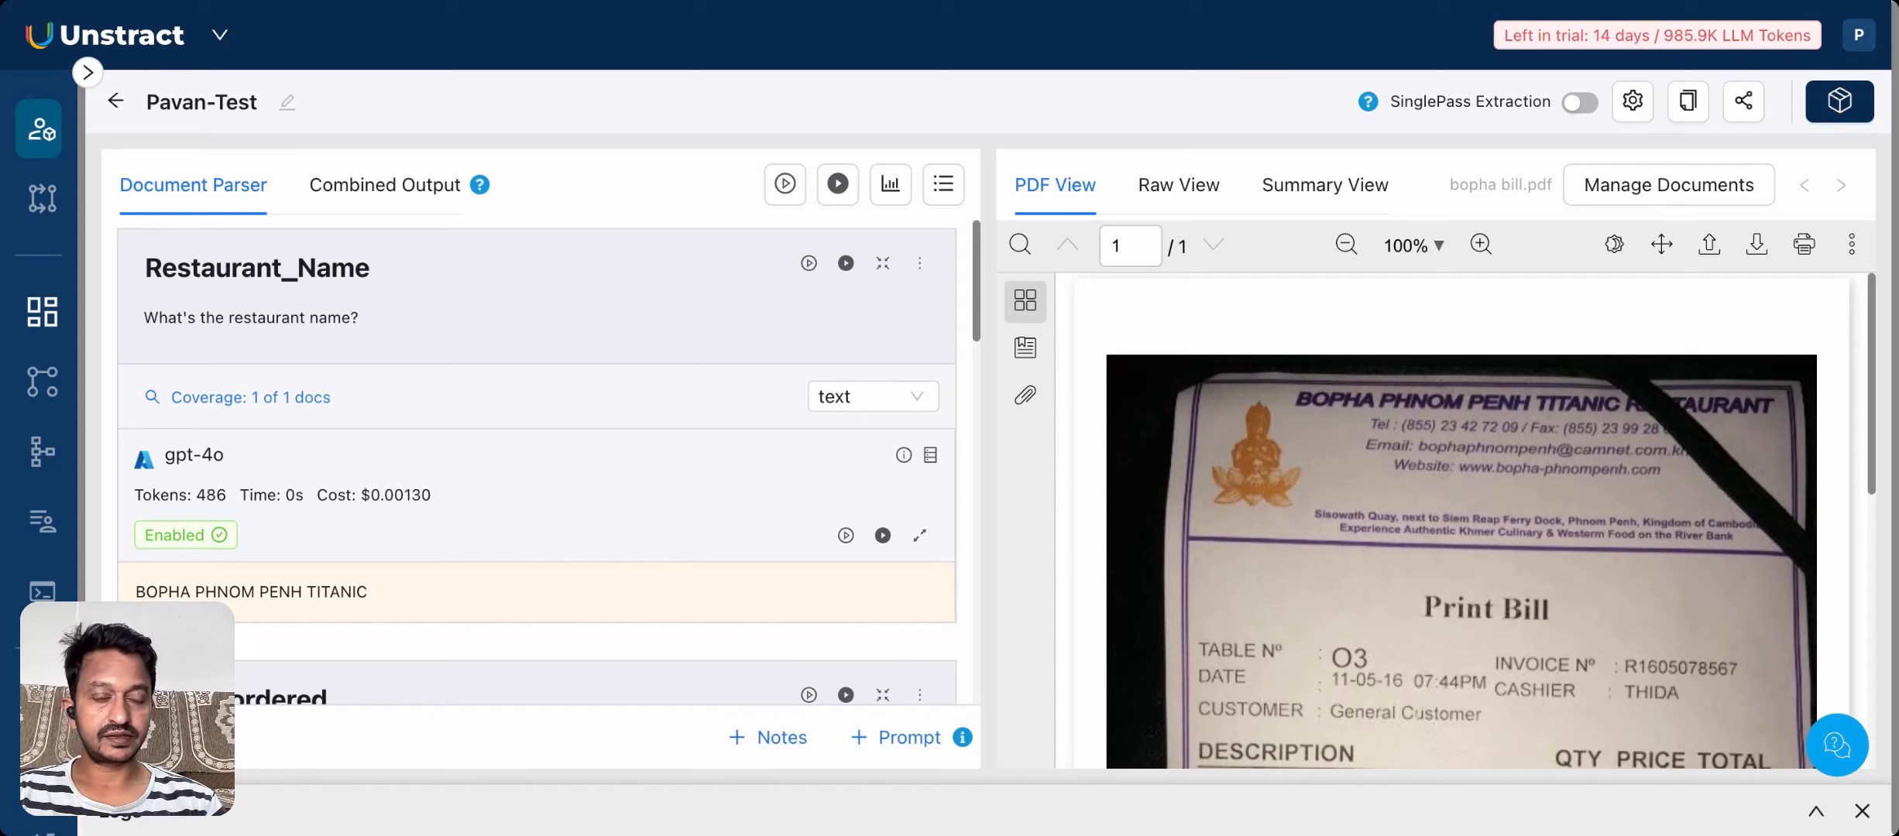
# - Switch SinglePass Extraction on and back off to compare the two extraction modes of the project
pyautogui.click(1580, 103)
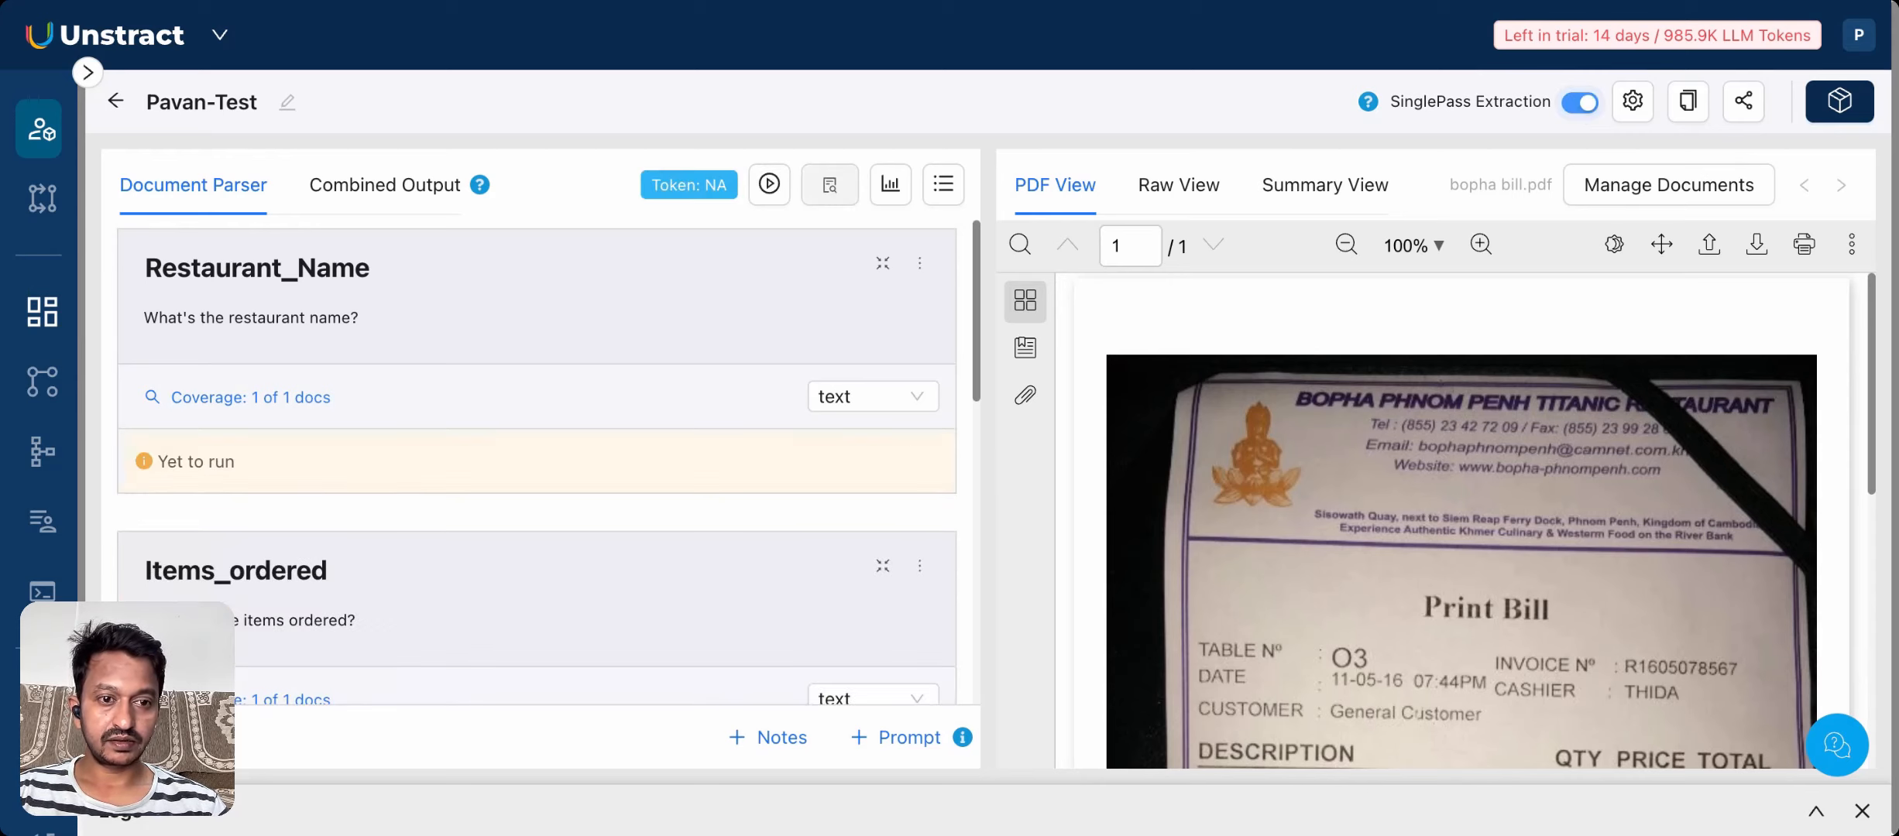
pyautogui.moveTo(1370, 112)
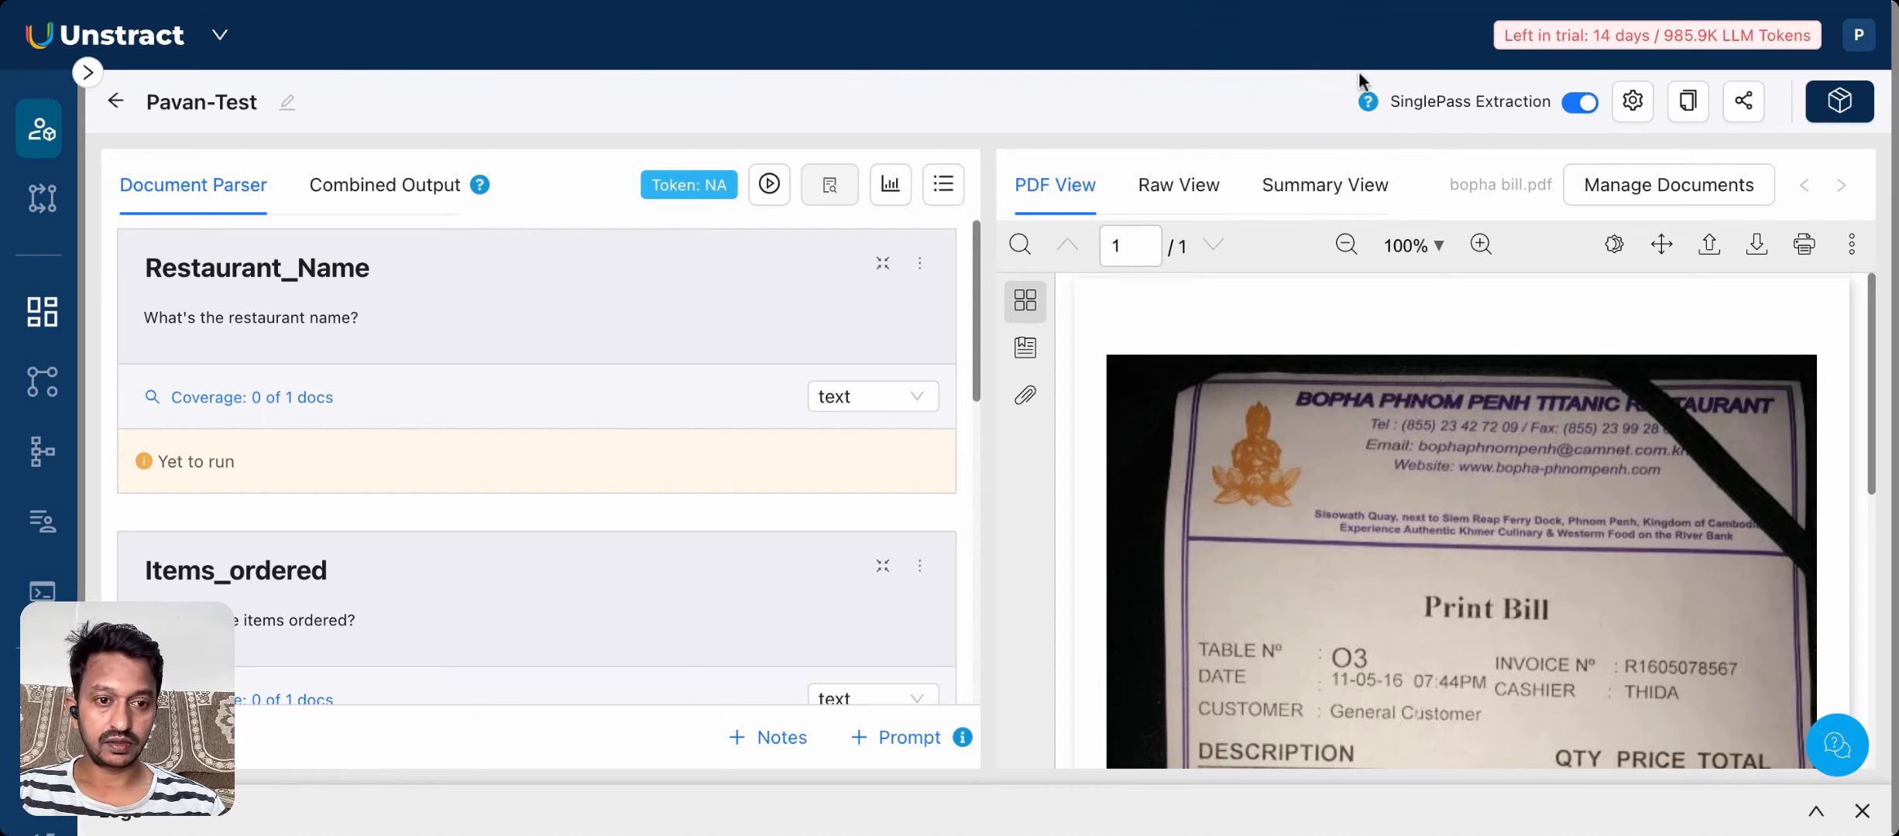
pyautogui.moveTo(1389, 107); pyautogui.dragTo(1541, 108)
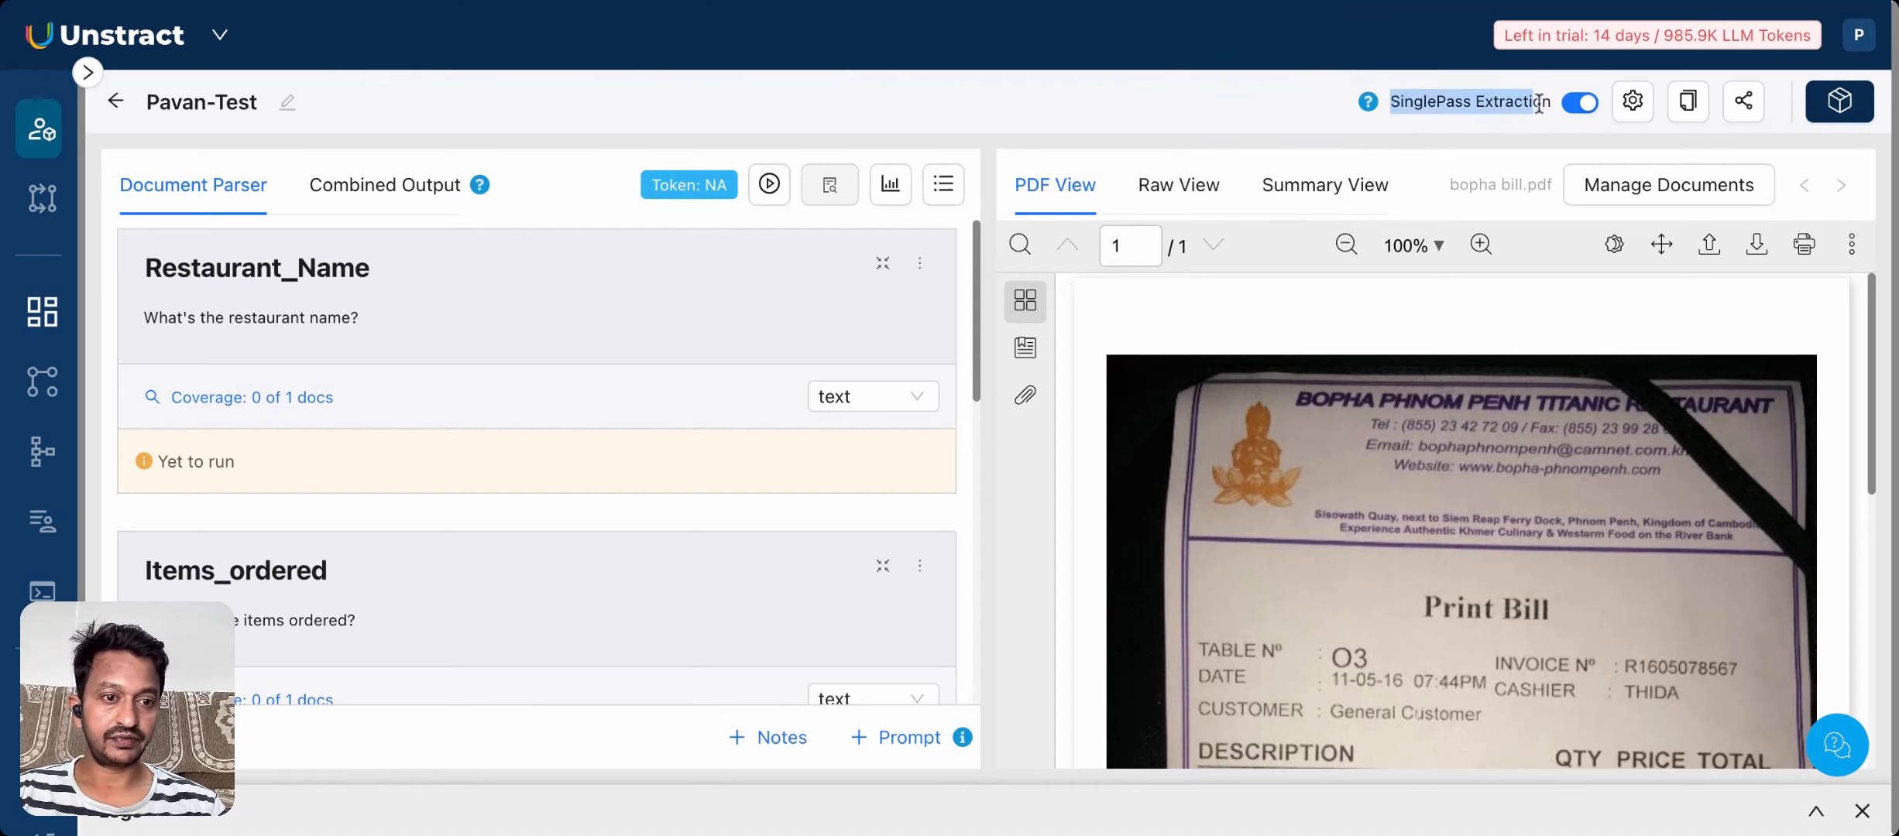
pyautogui.click(1572, 105)
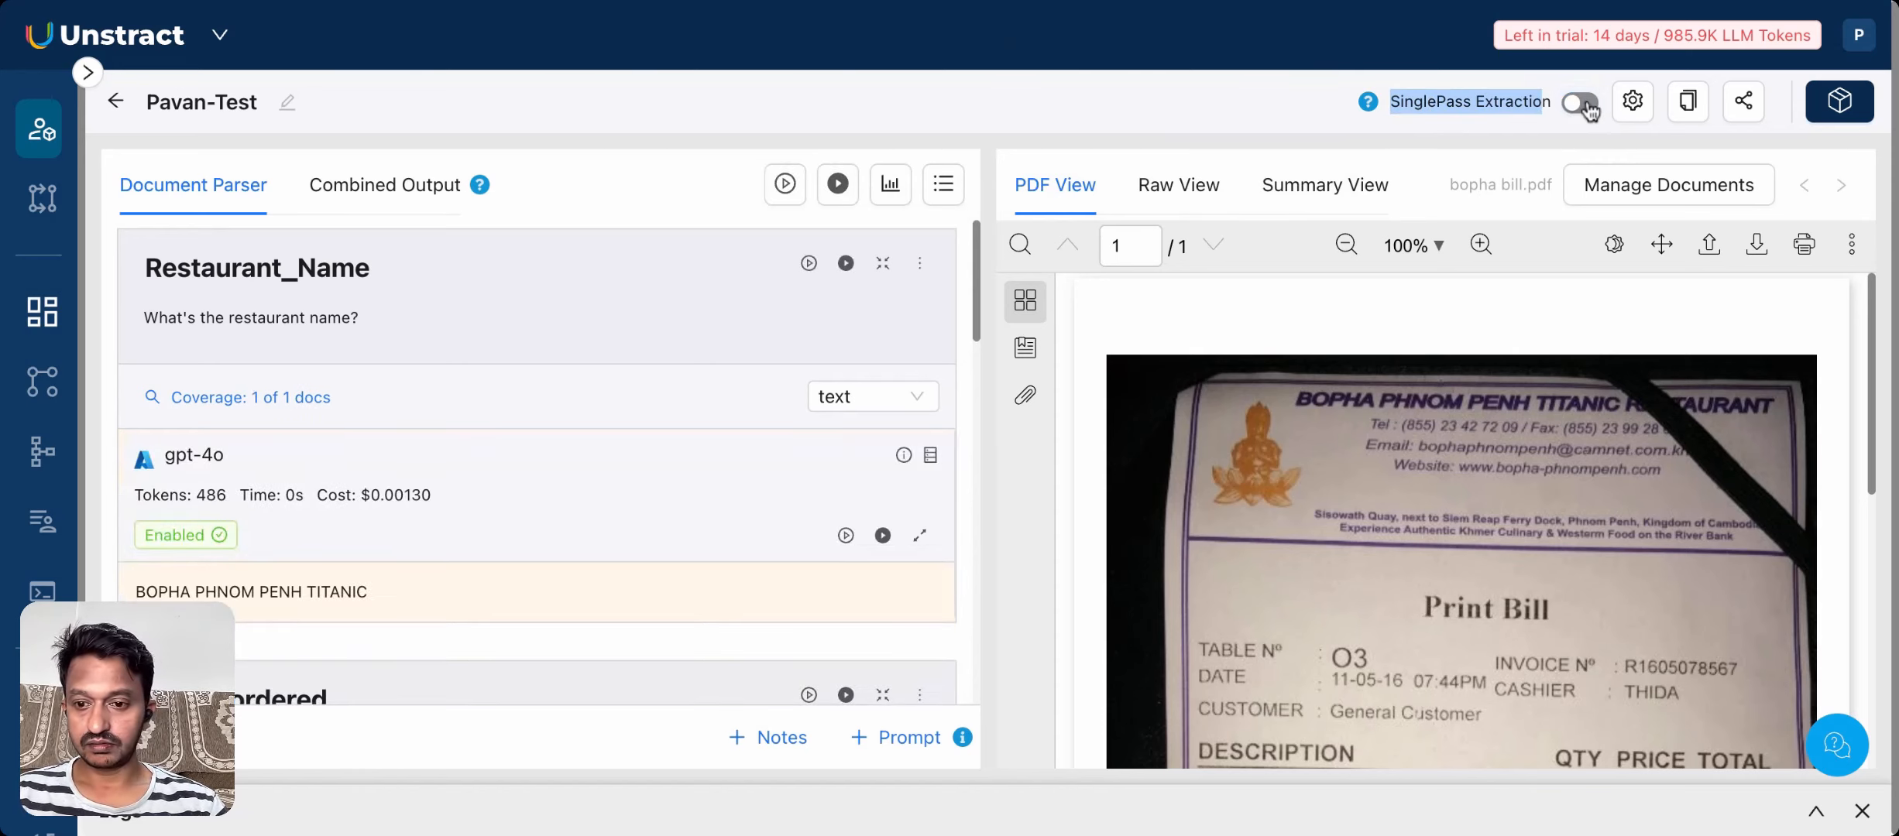
pyautogui.click(1584, 106)
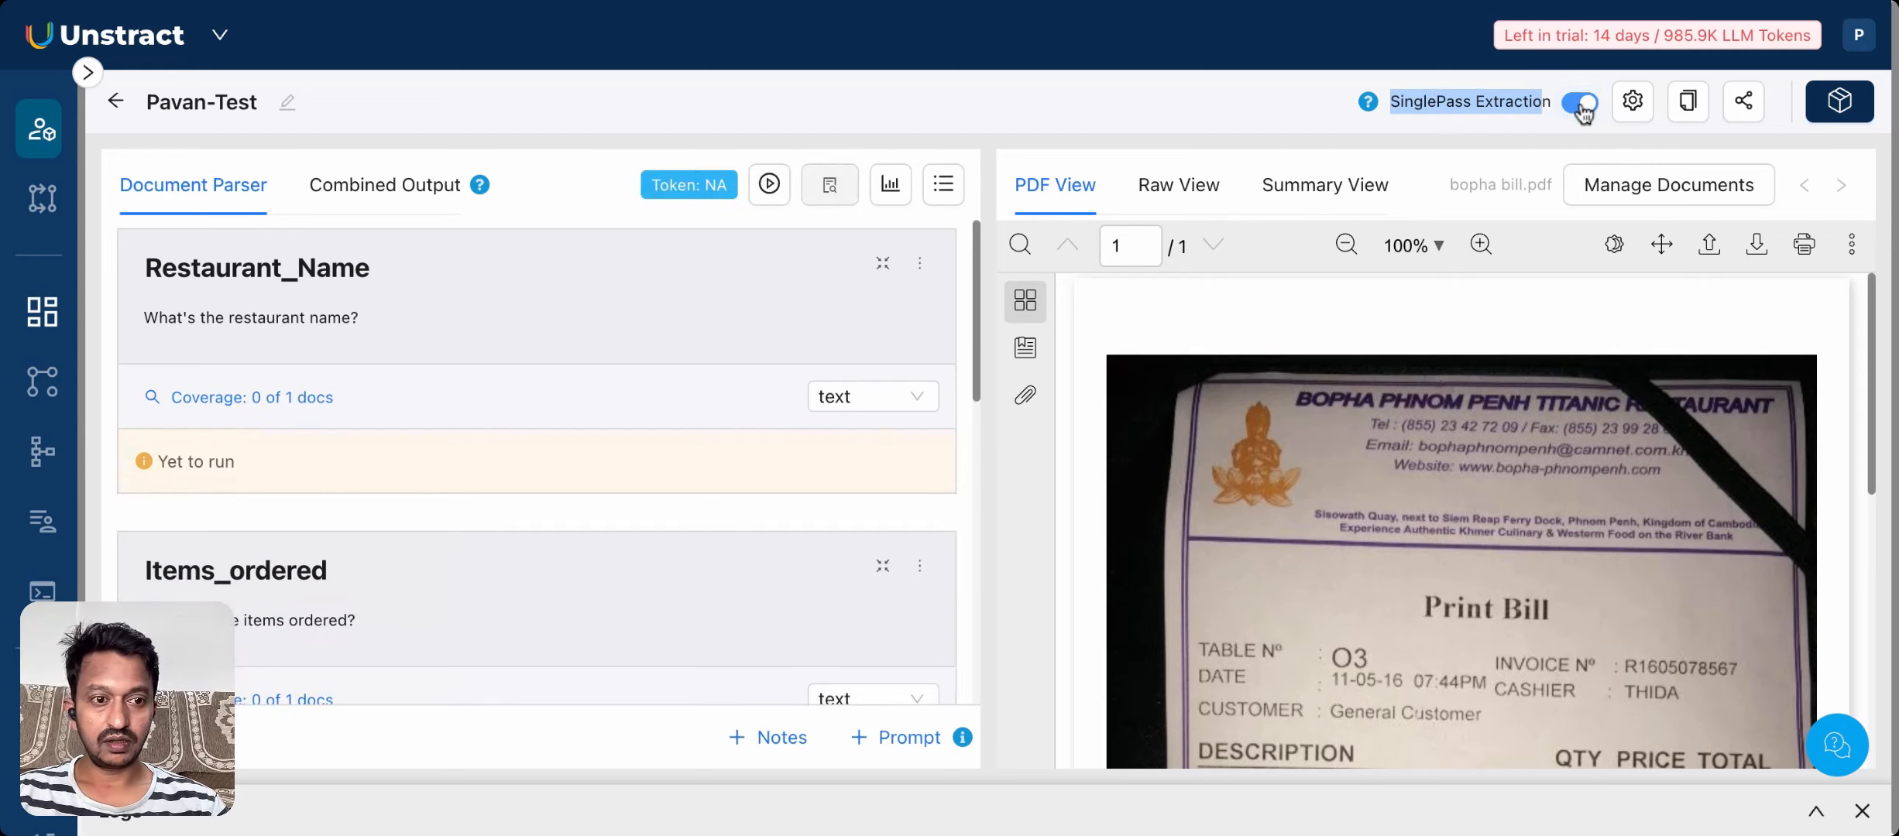
pyautogui.click(1580, 106)
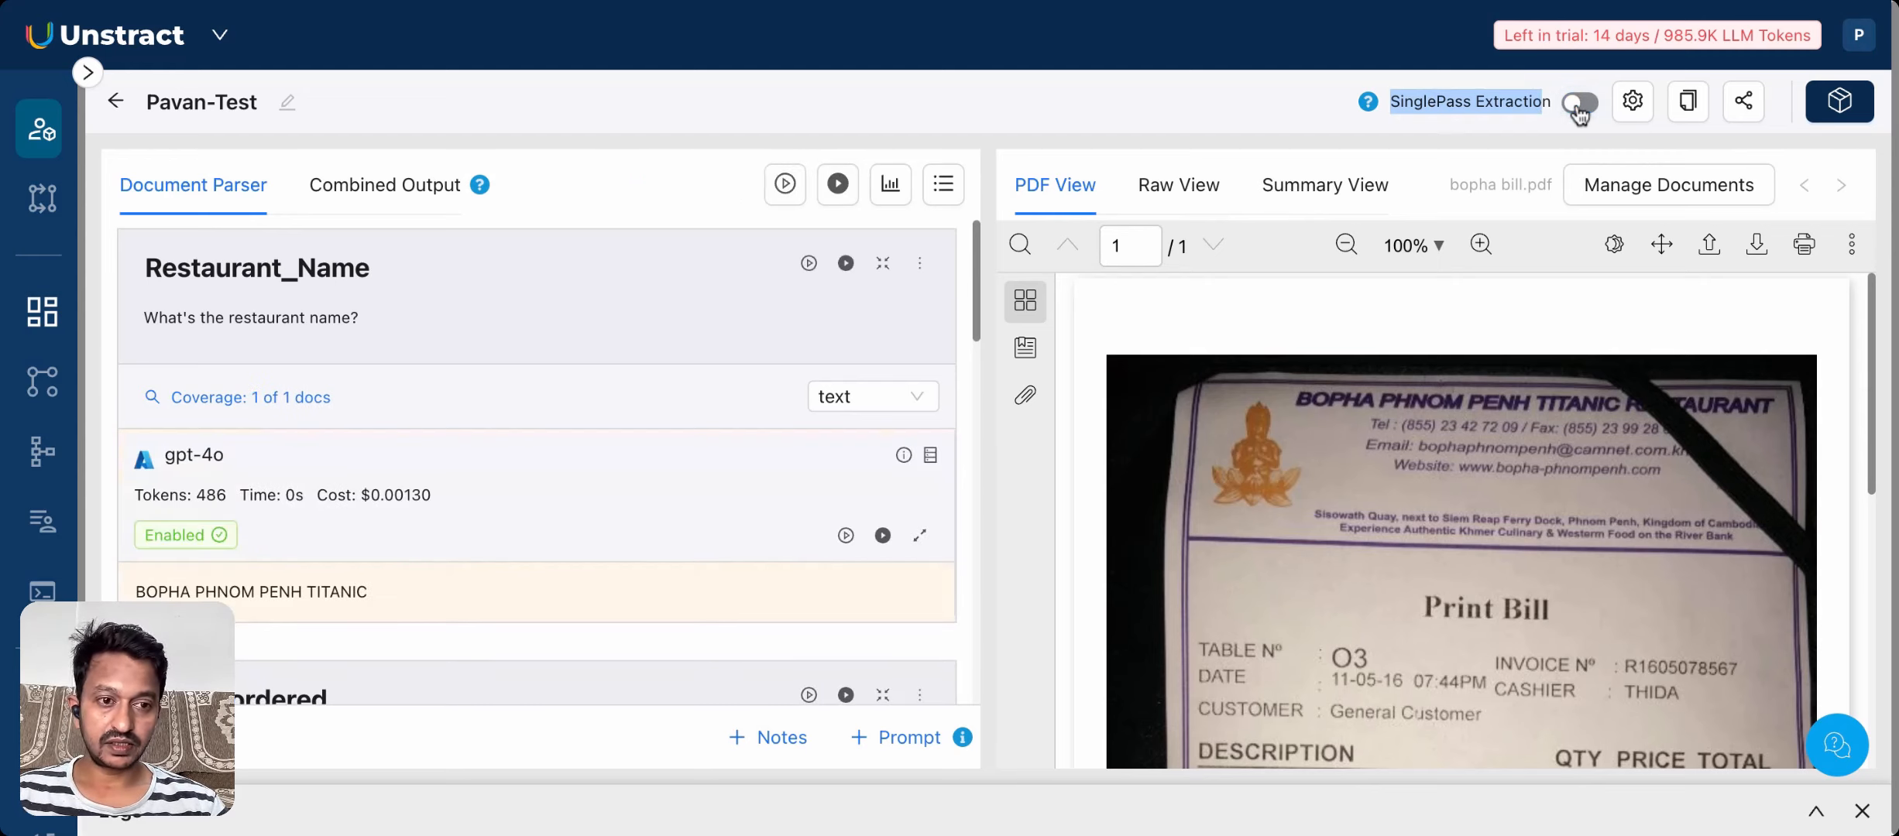
# - Enable SinglePass Extraction for the project and run it across all prompts on the bill
pyautogui.click(1010, 104)
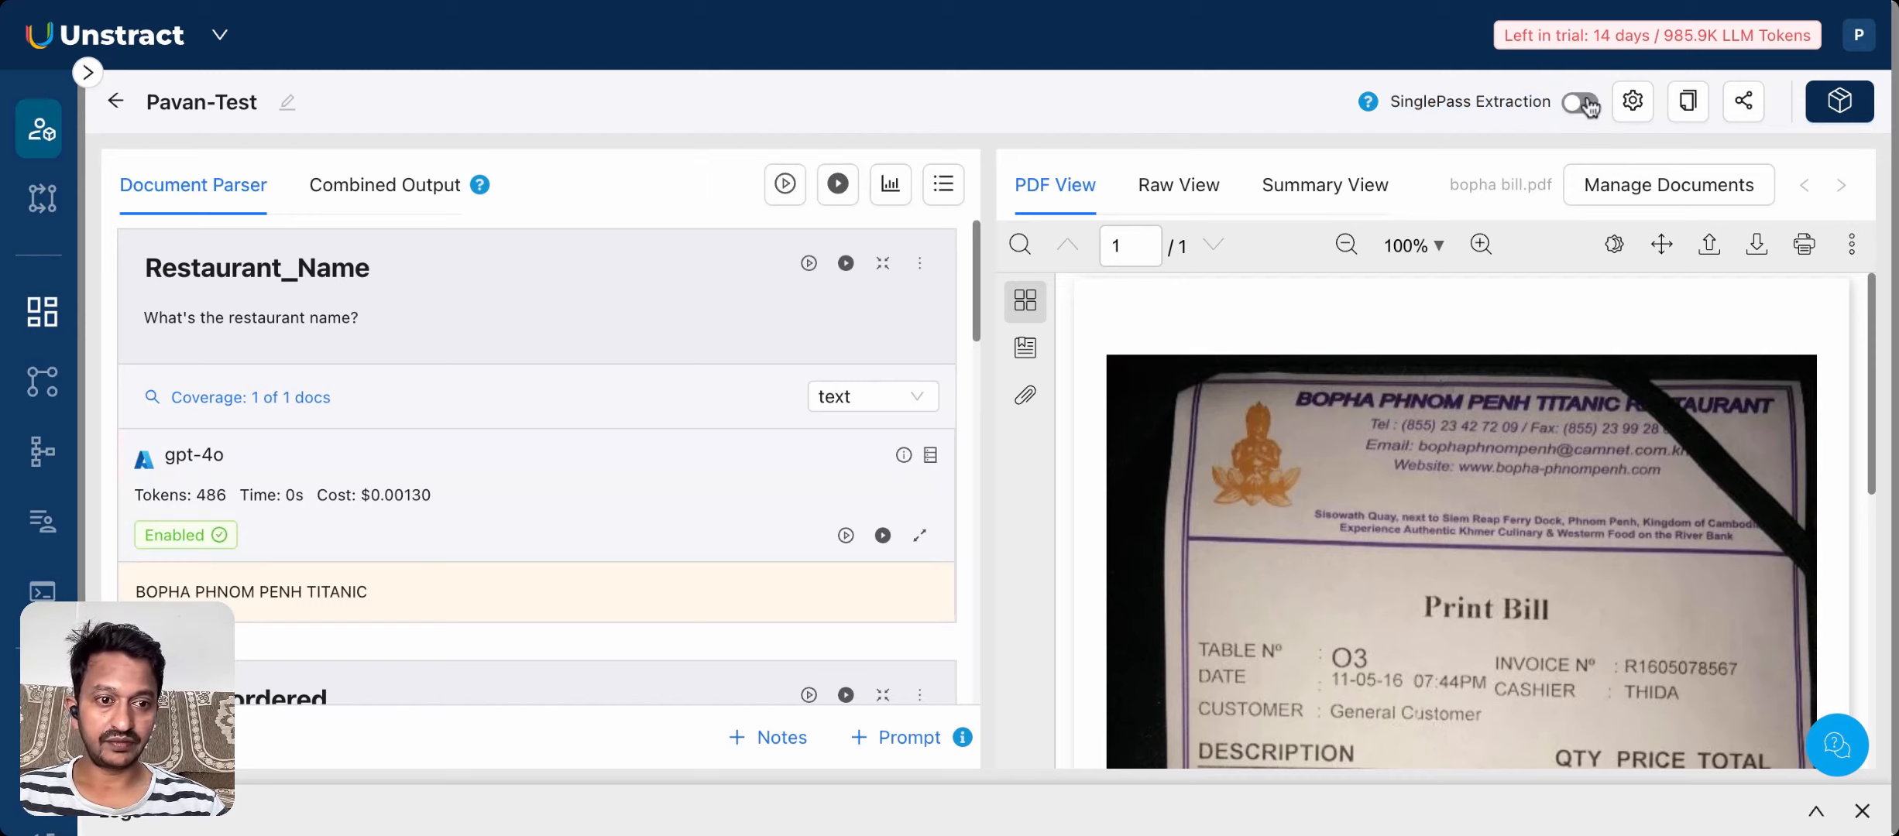
pyautogui.click(1581, 104)
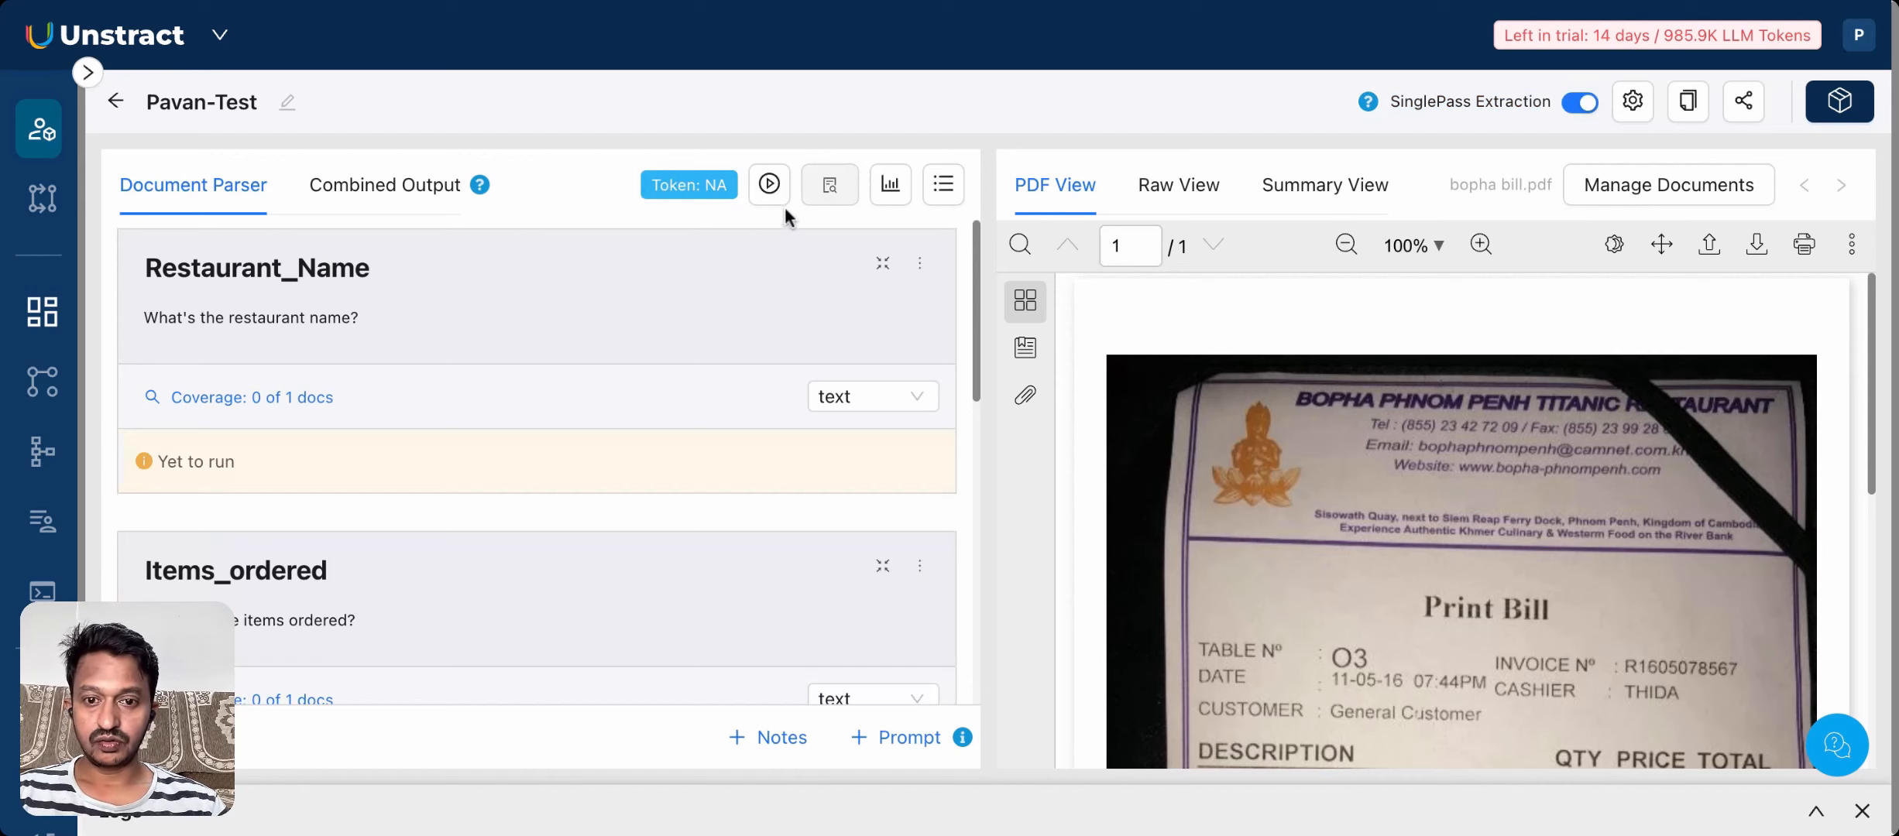
pyautogui.scroll(-5, 596, 461)
pyautogui.scroll(5, 596, 461)
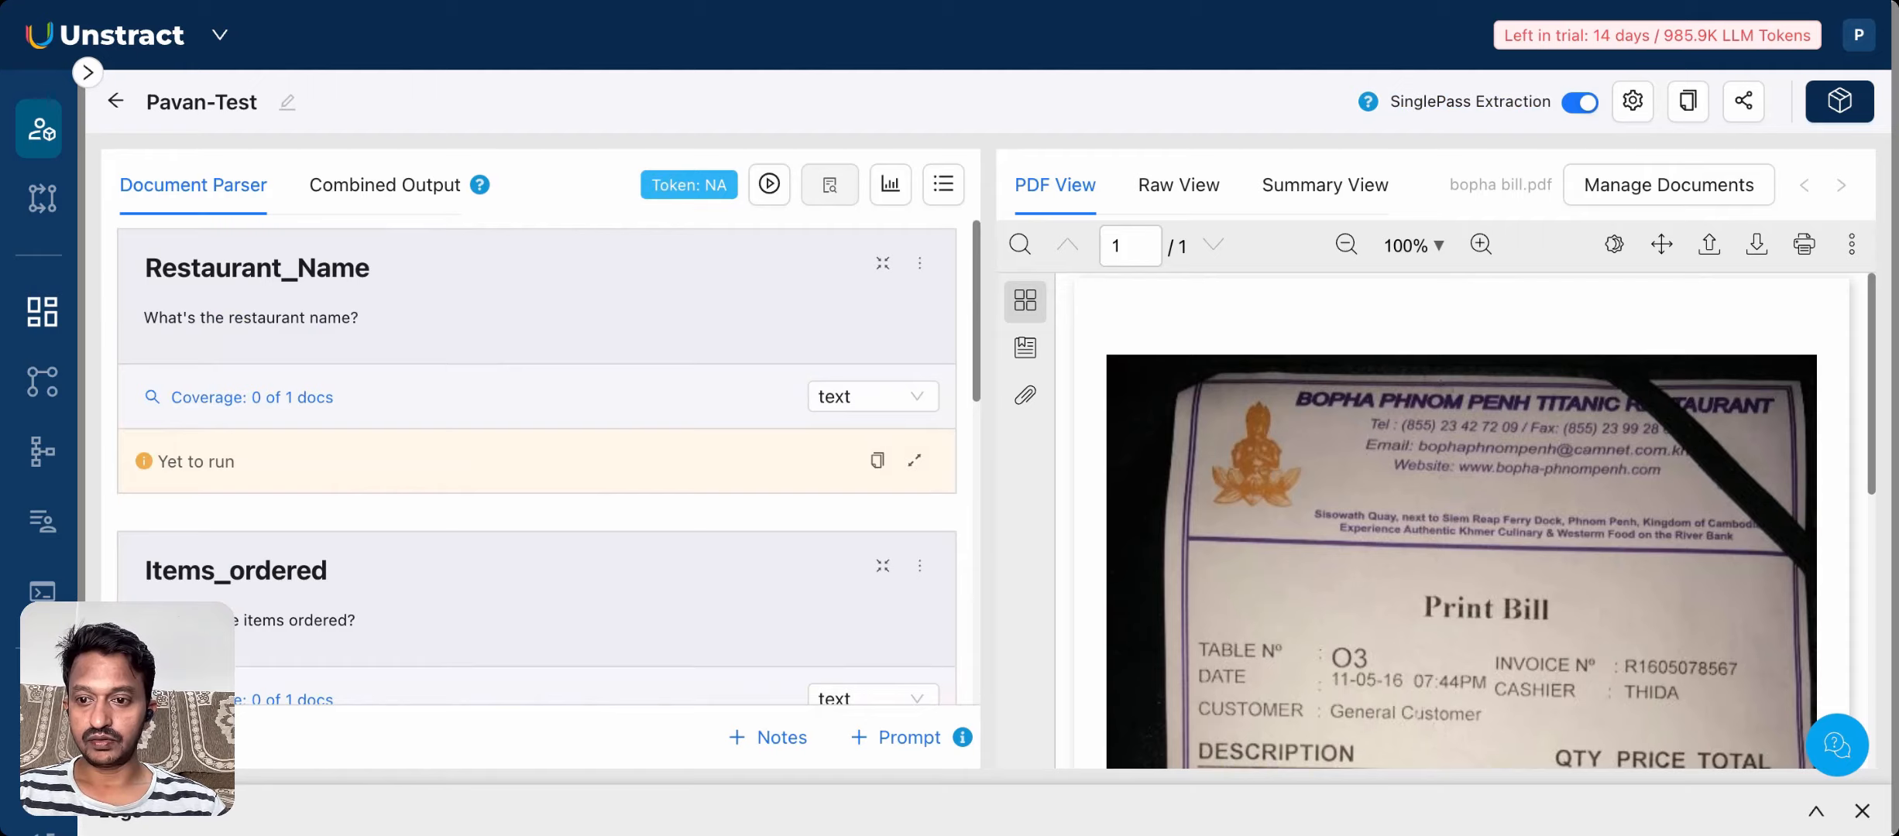
pyautogui.scroll(-5, 534, 465)
pyautogui.scroll(5, 534, 464)
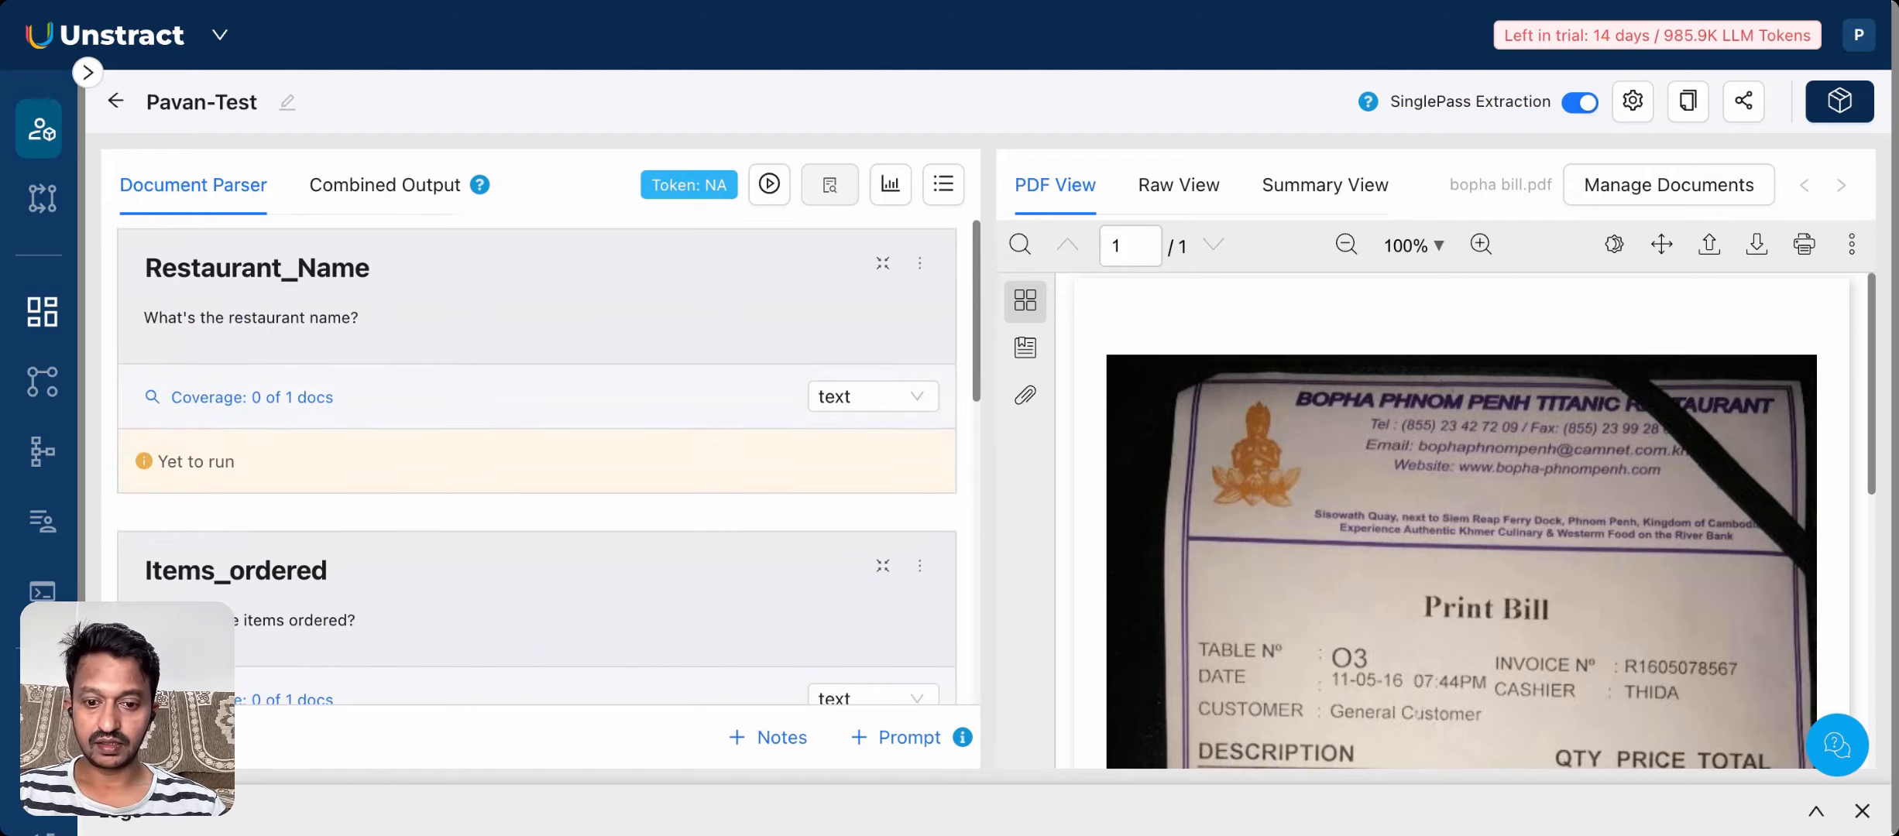
pyautogui.click(769, 186)
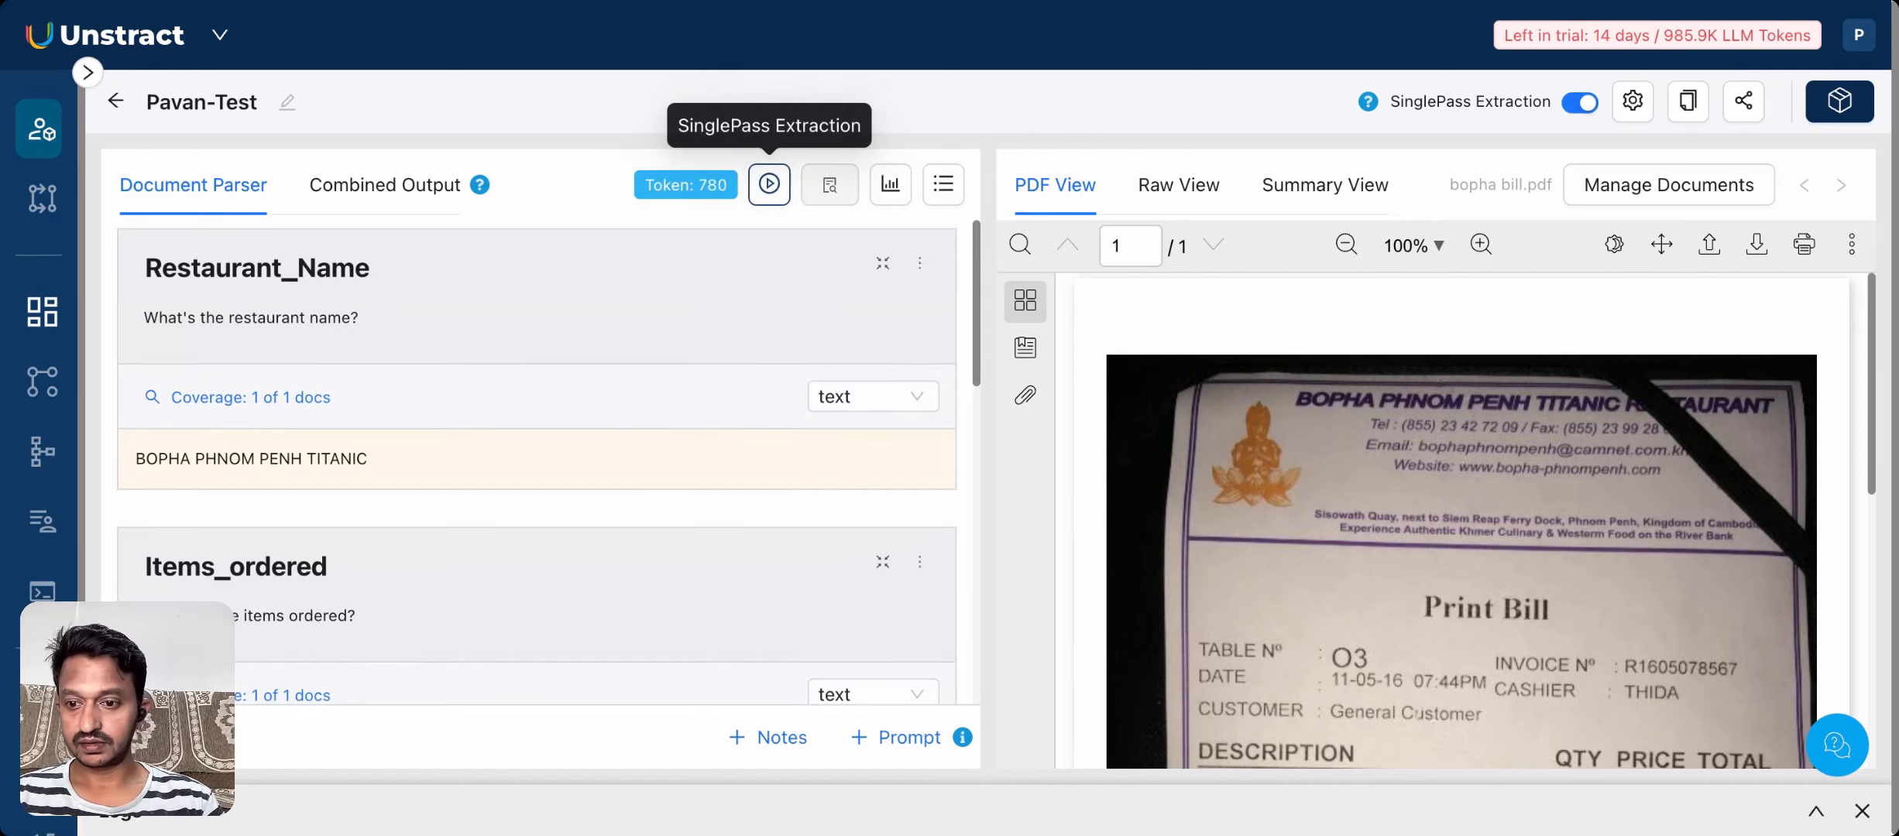
# - Review the single-pass answers under the Restaurant_Name, Items_ordered, Bill_details and Address prompts
pyautogui.scroll(-6, 657, 444)
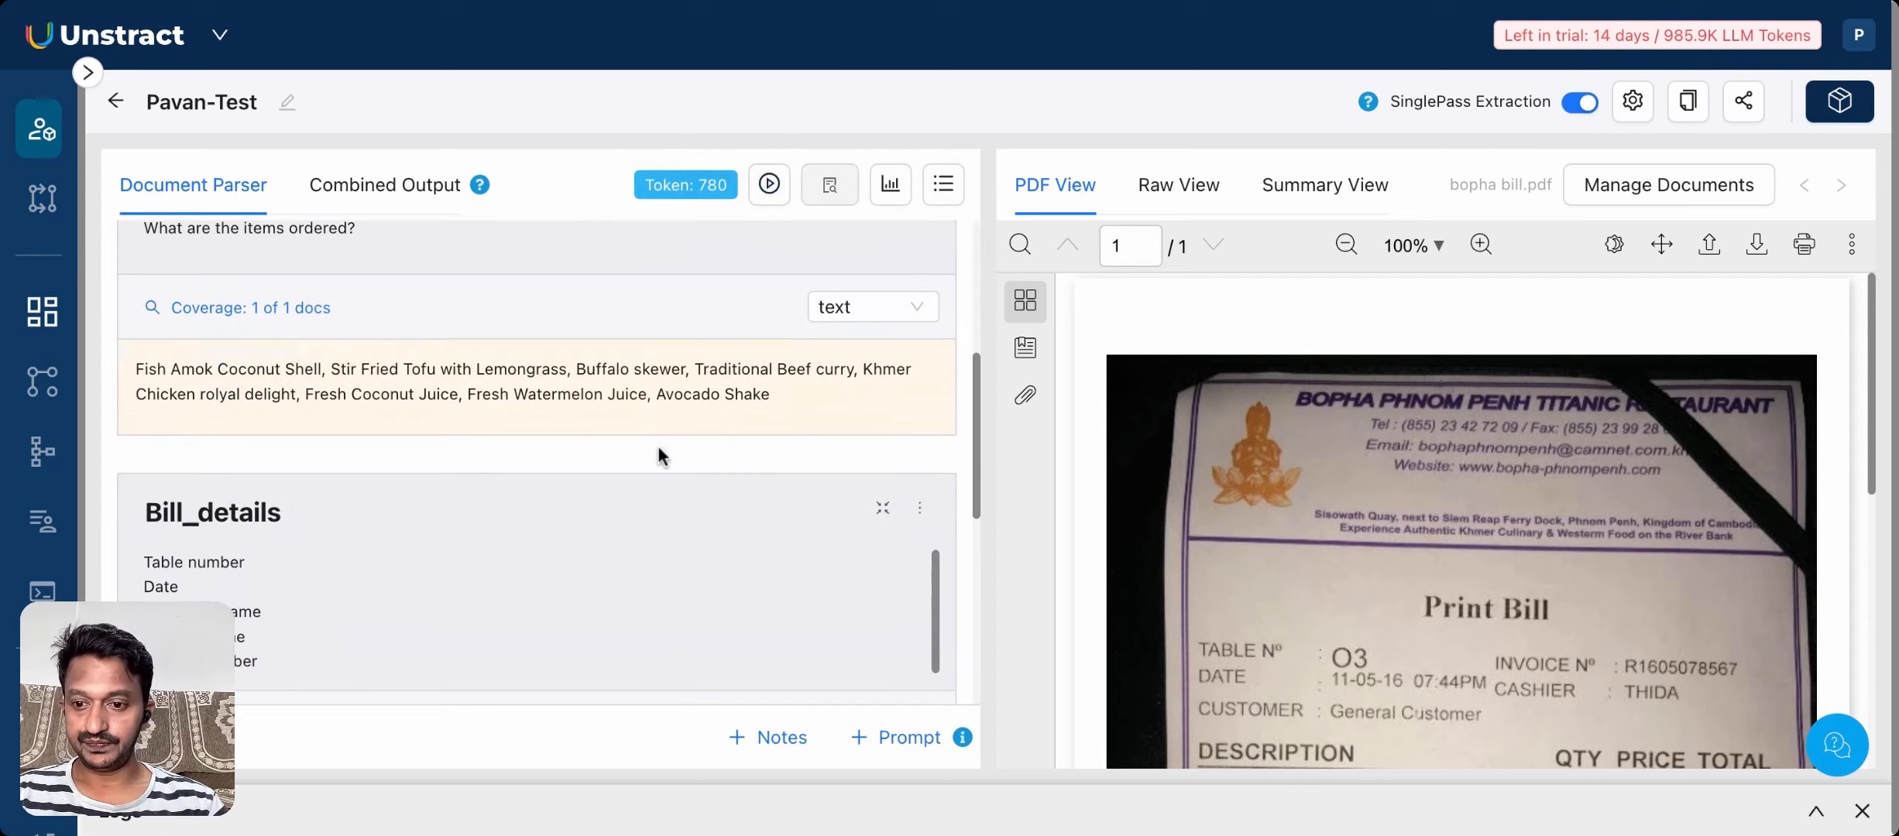
pyautogui.scroll(-3, 658, 456)
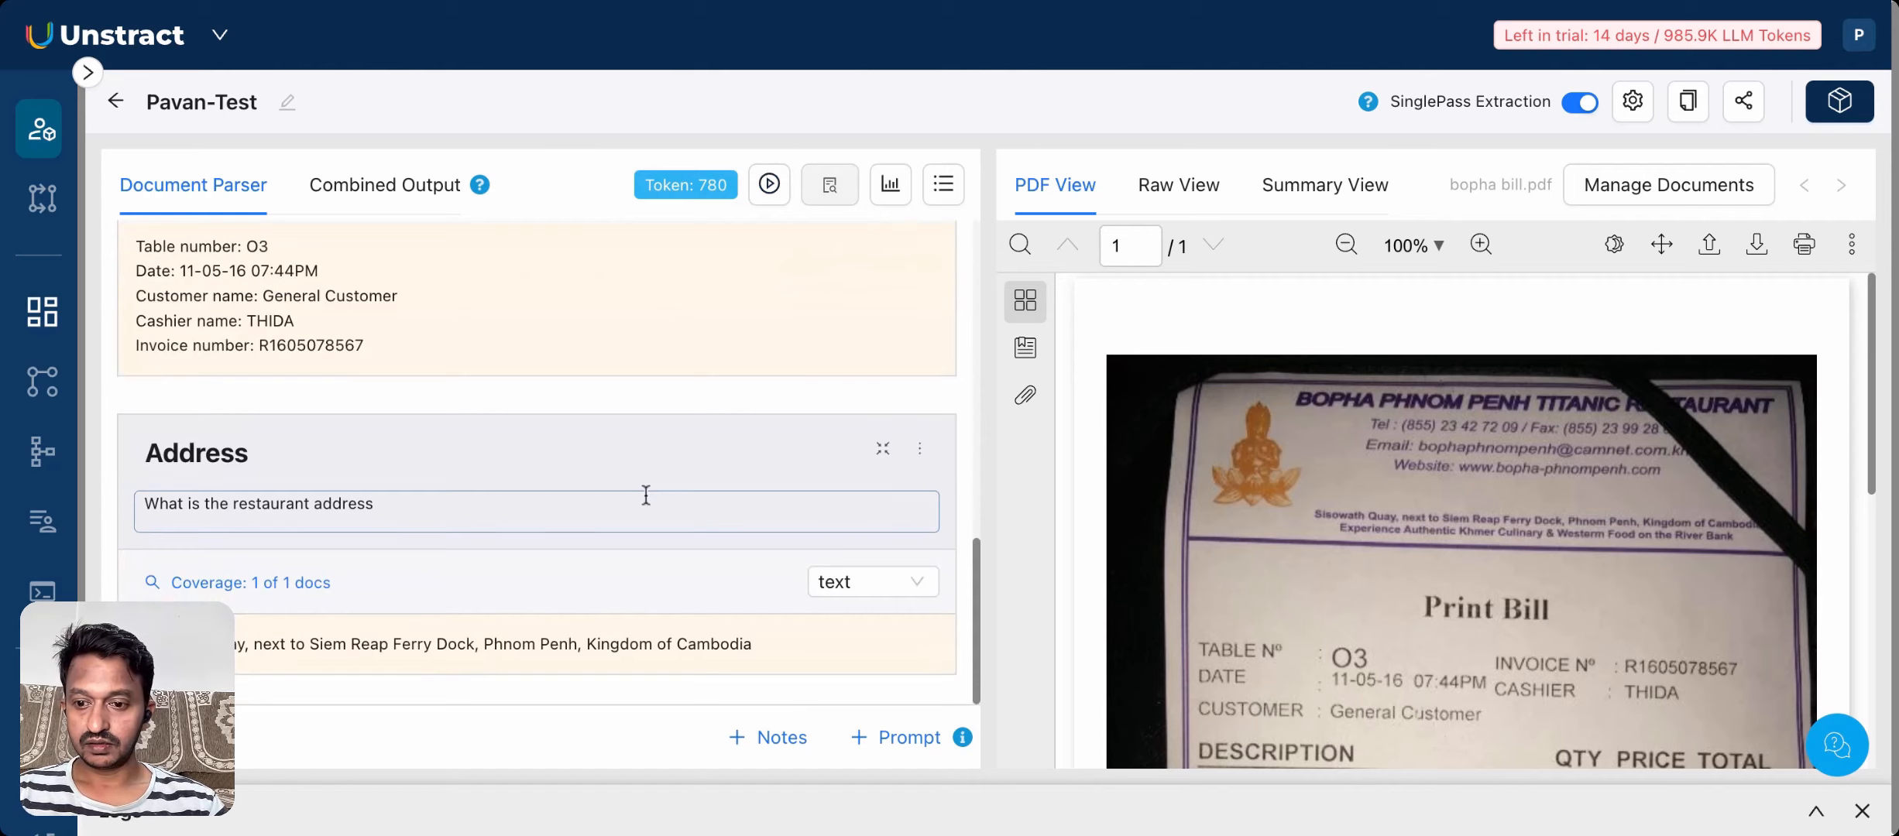
pyautogui.scroll(10, 646, 496)
pyautogui.scroll(-9, 646, 495)
pyautogui.scroll(9, 644, 495)
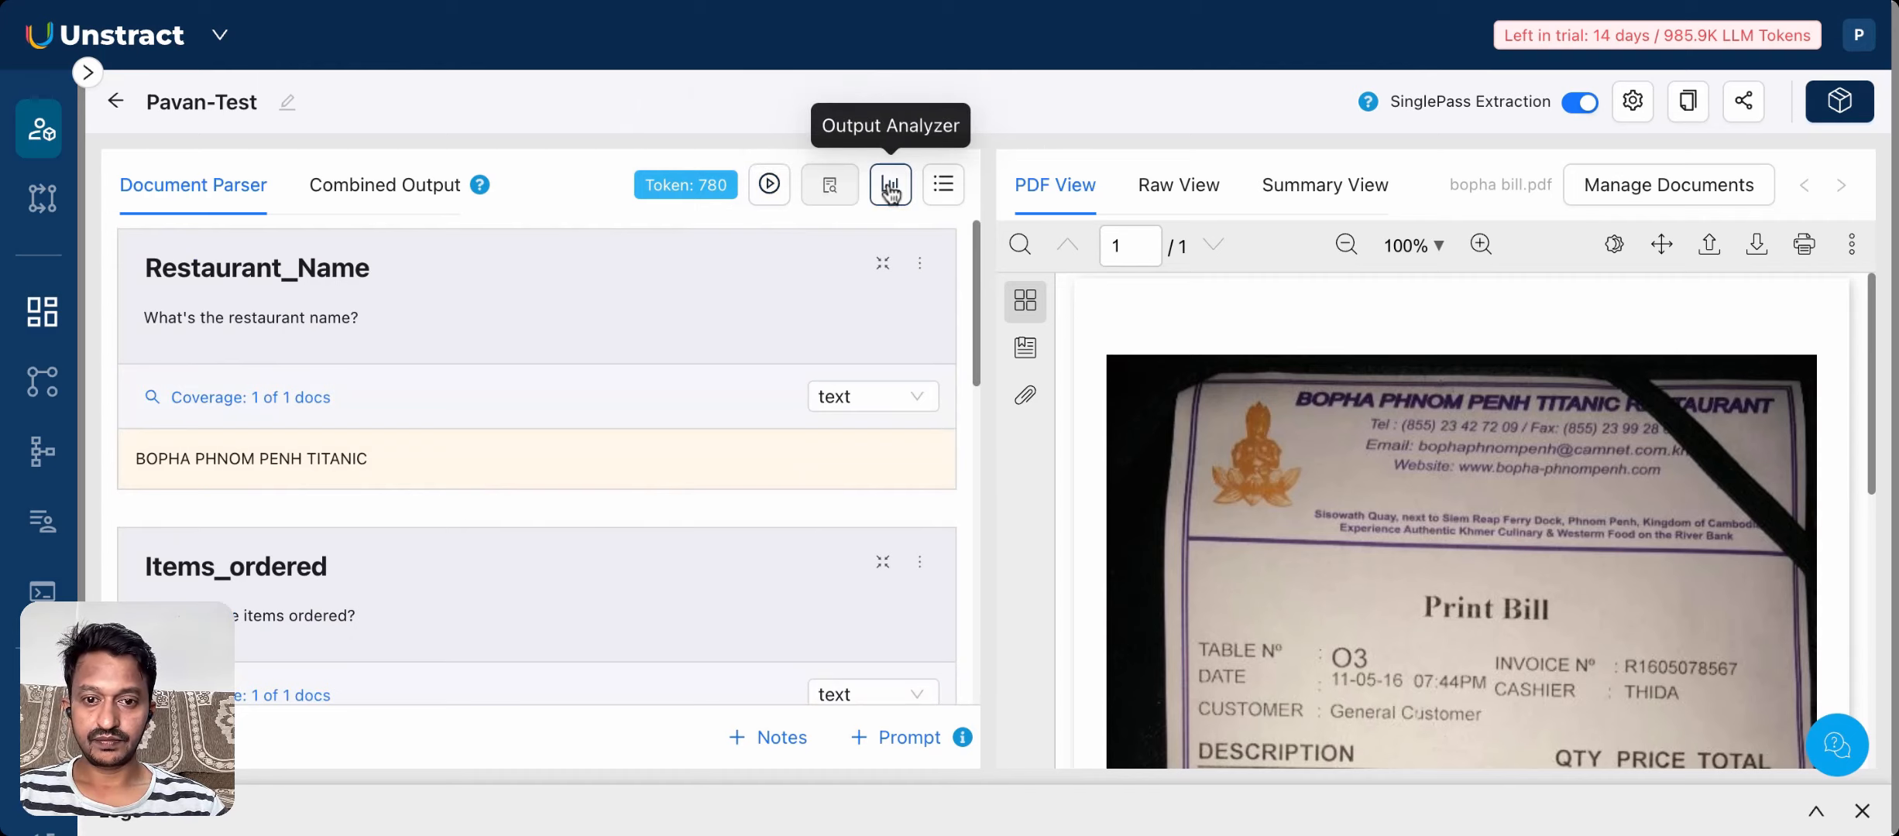
# - Check the single-pass results in the combined JSON output and in the Output Analyzer
pyautogui.click(422, 195)
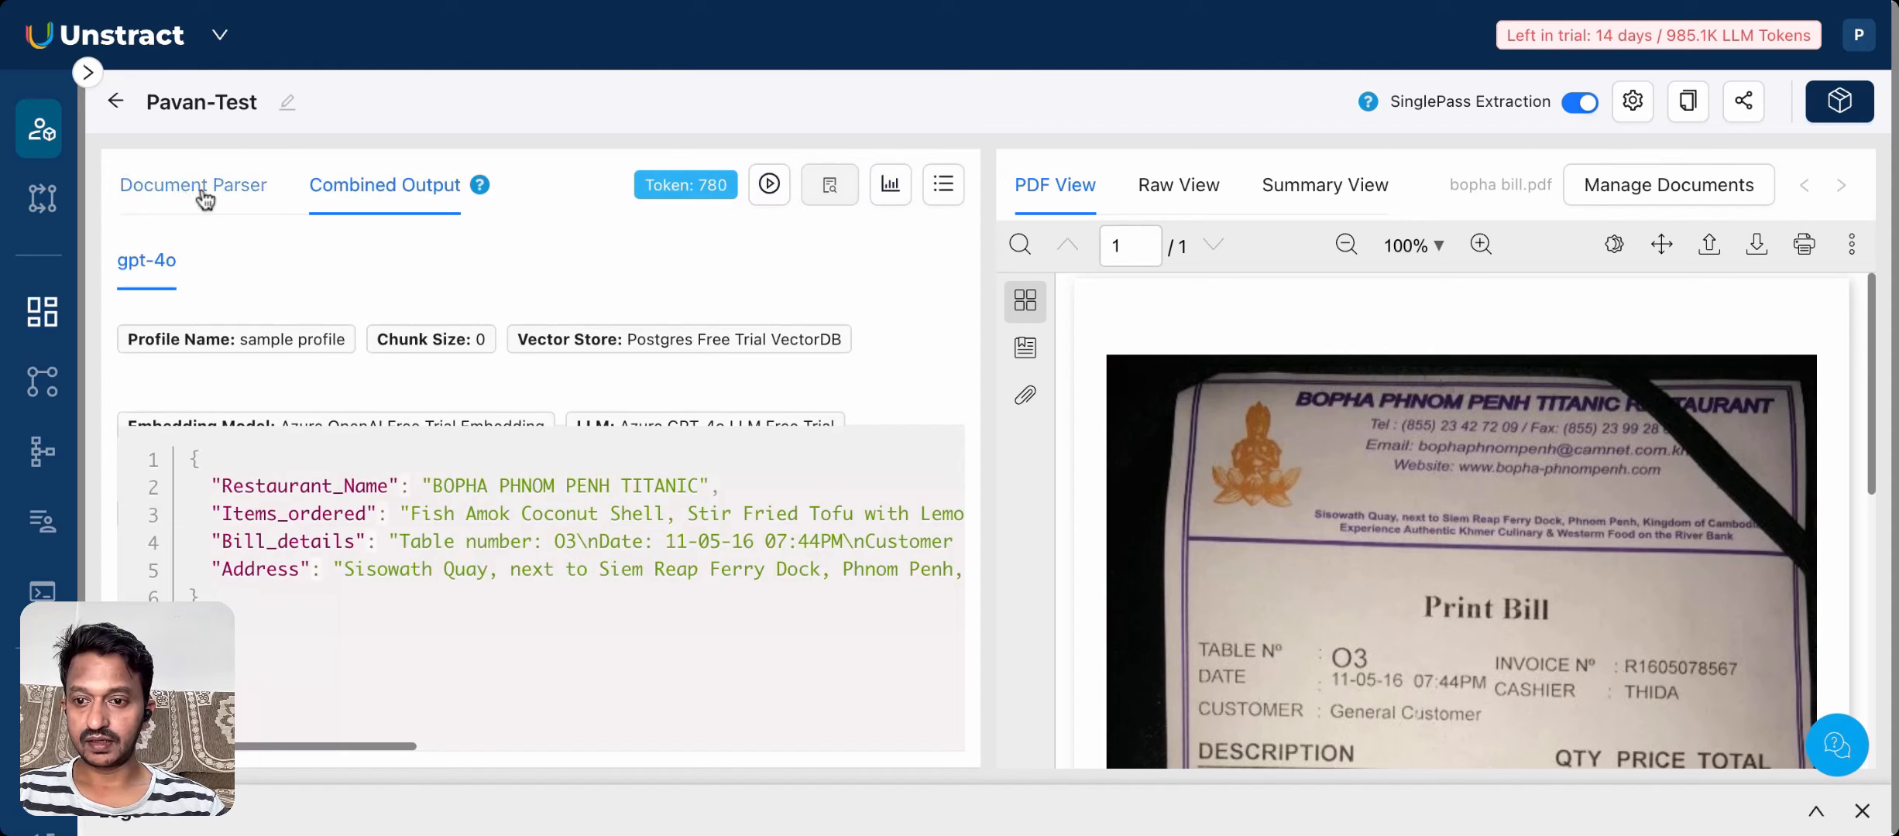
pyautogui.click(197, 190)
pyautogui.scroll(-5, 577, 538)
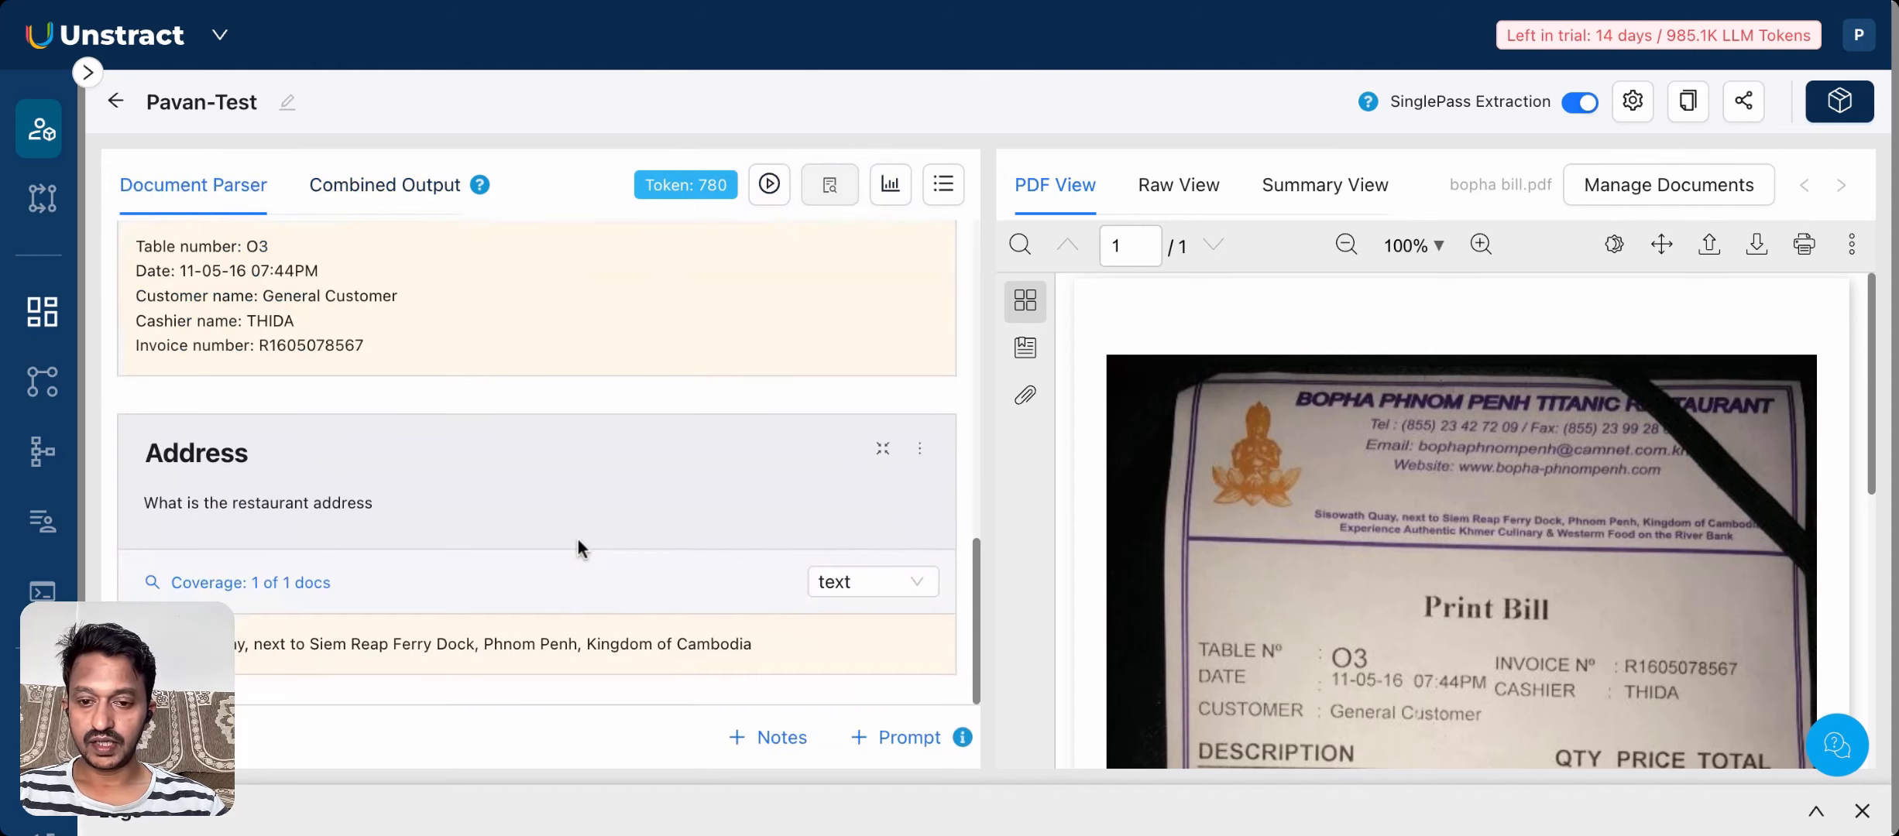
pyautogui.scroll(5, 577, 540)
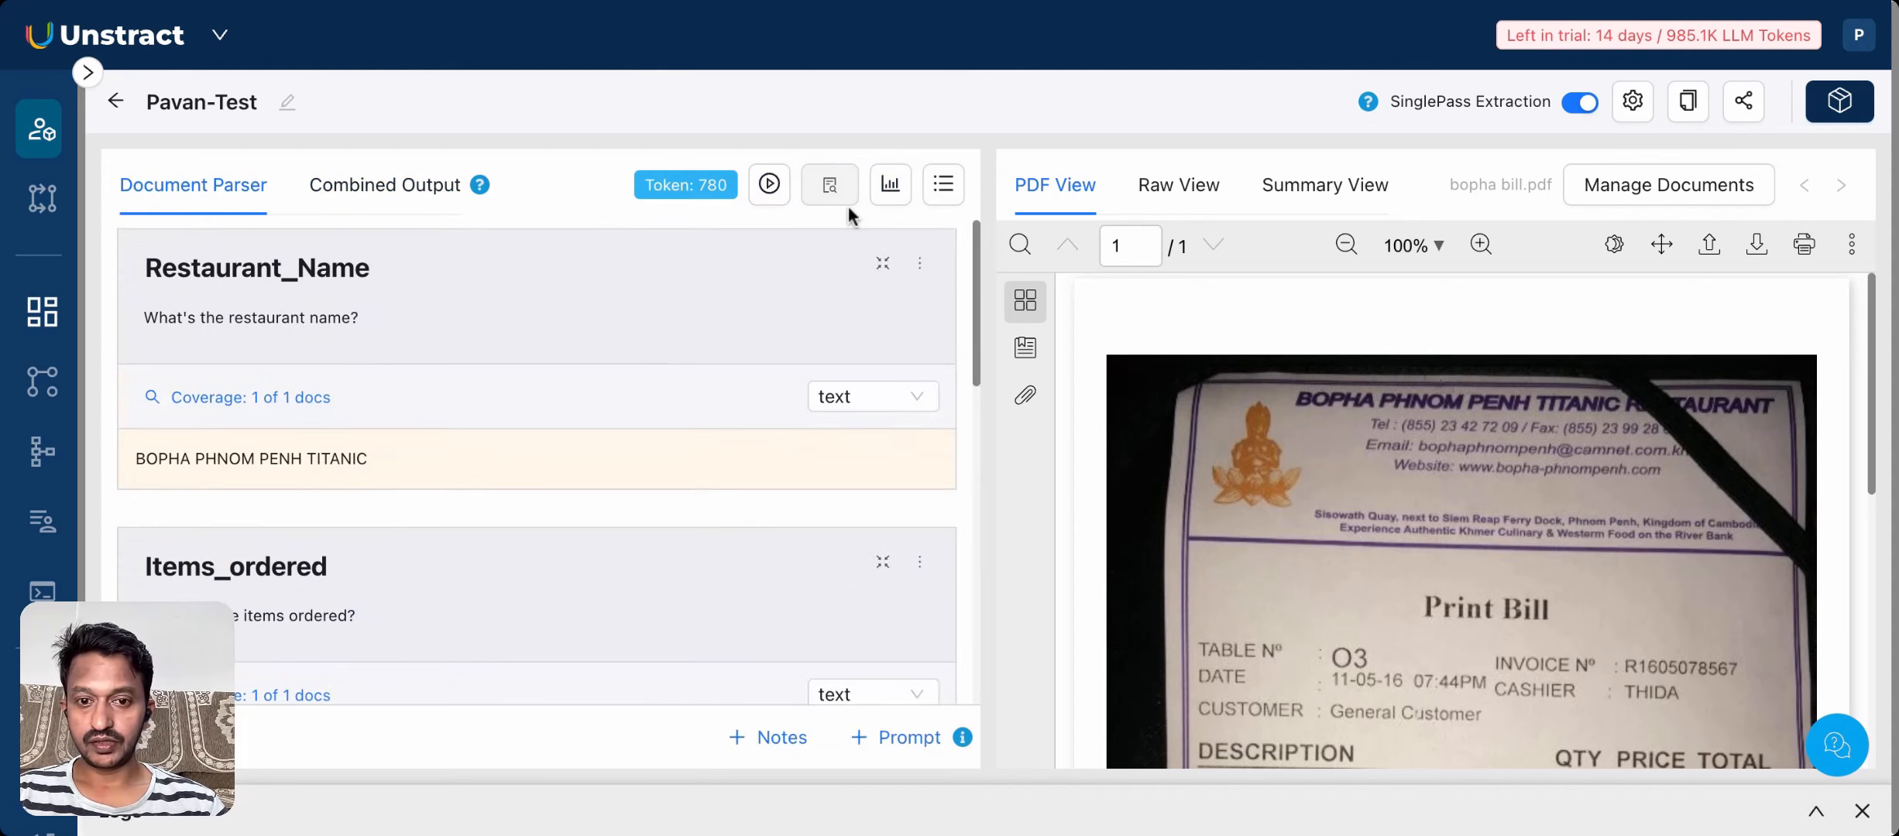
pyautogui.click(887, 188)
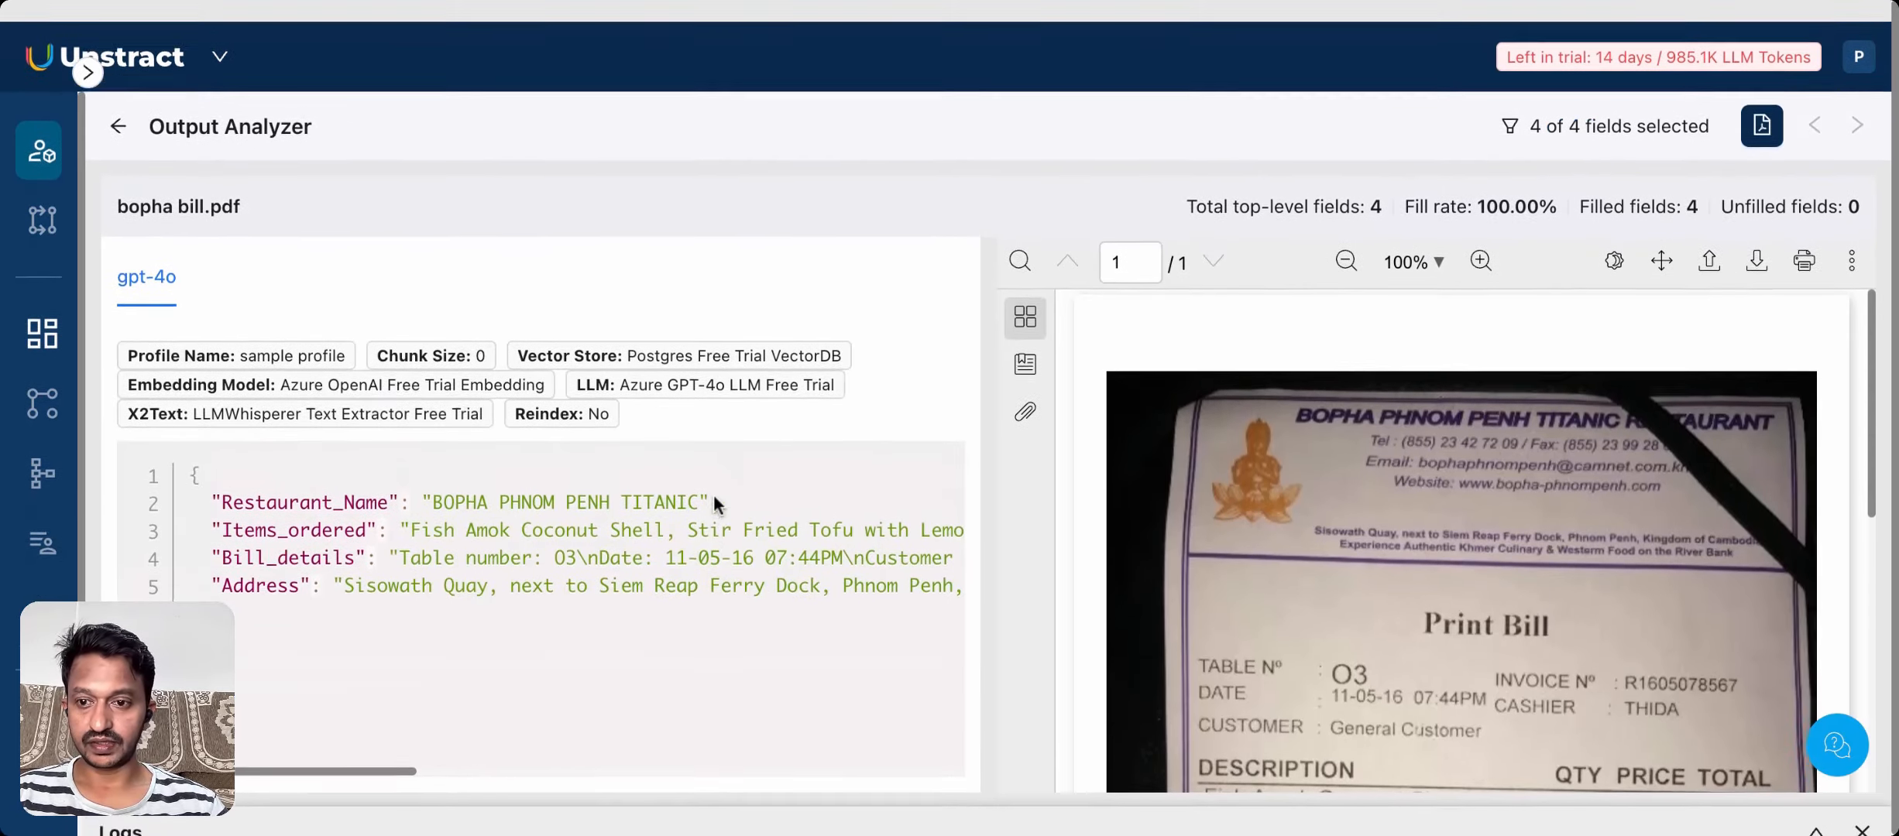
pyautogui.click(118, 127)
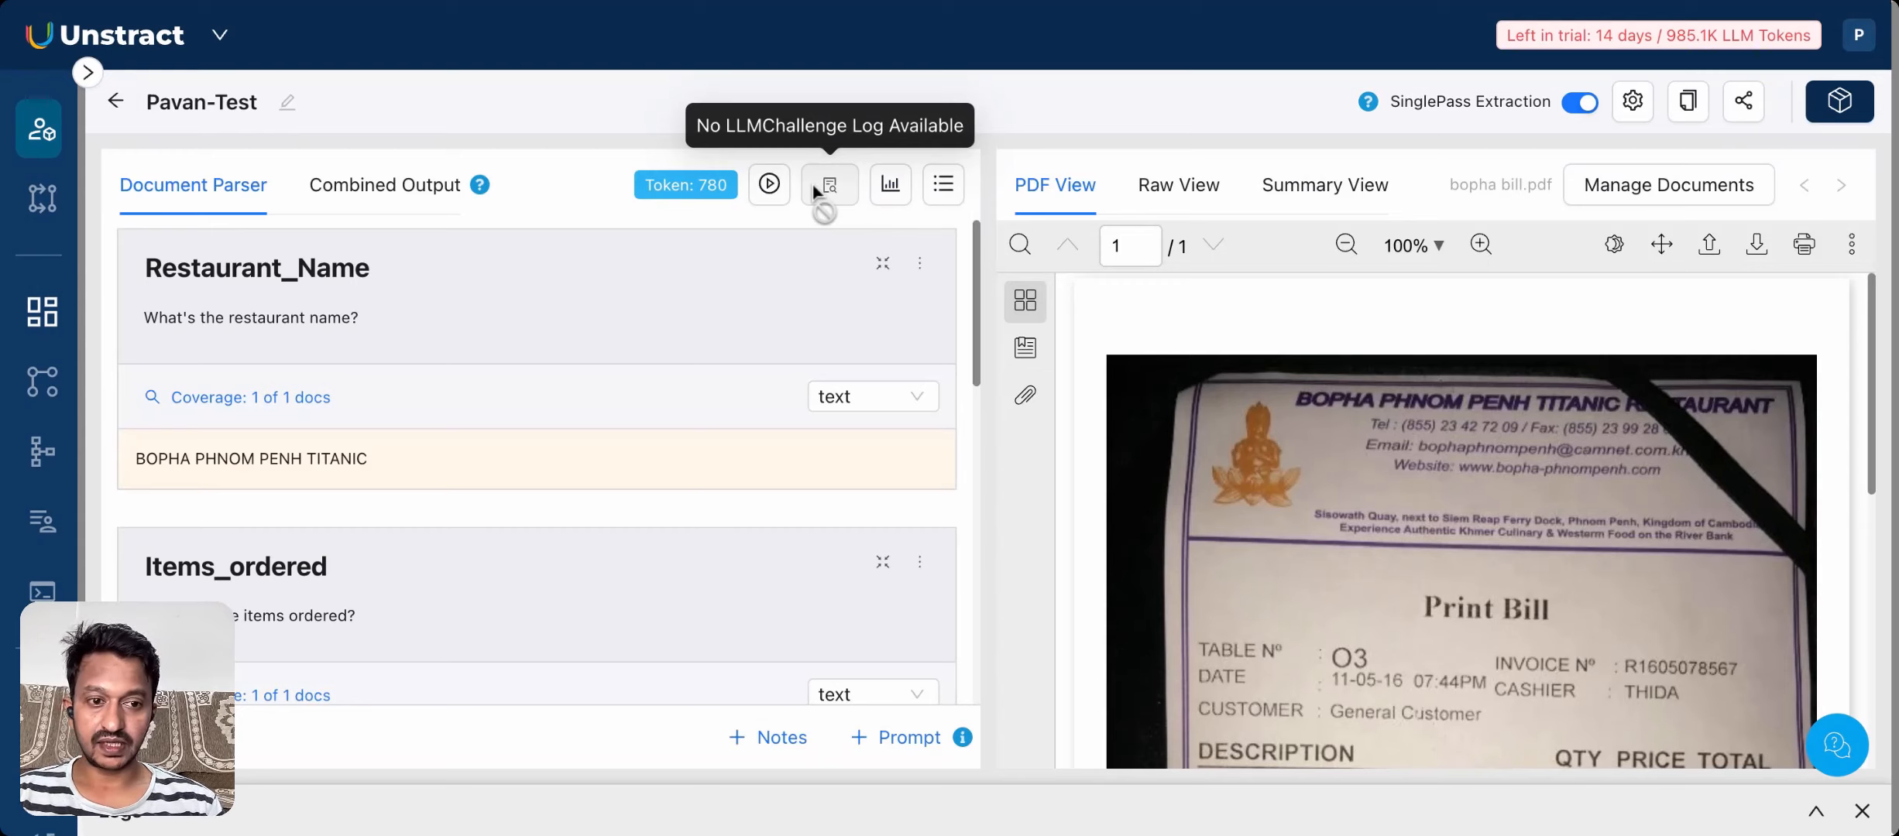
pyautogui.click(406, 186)
pyautogui.click(188, 187)
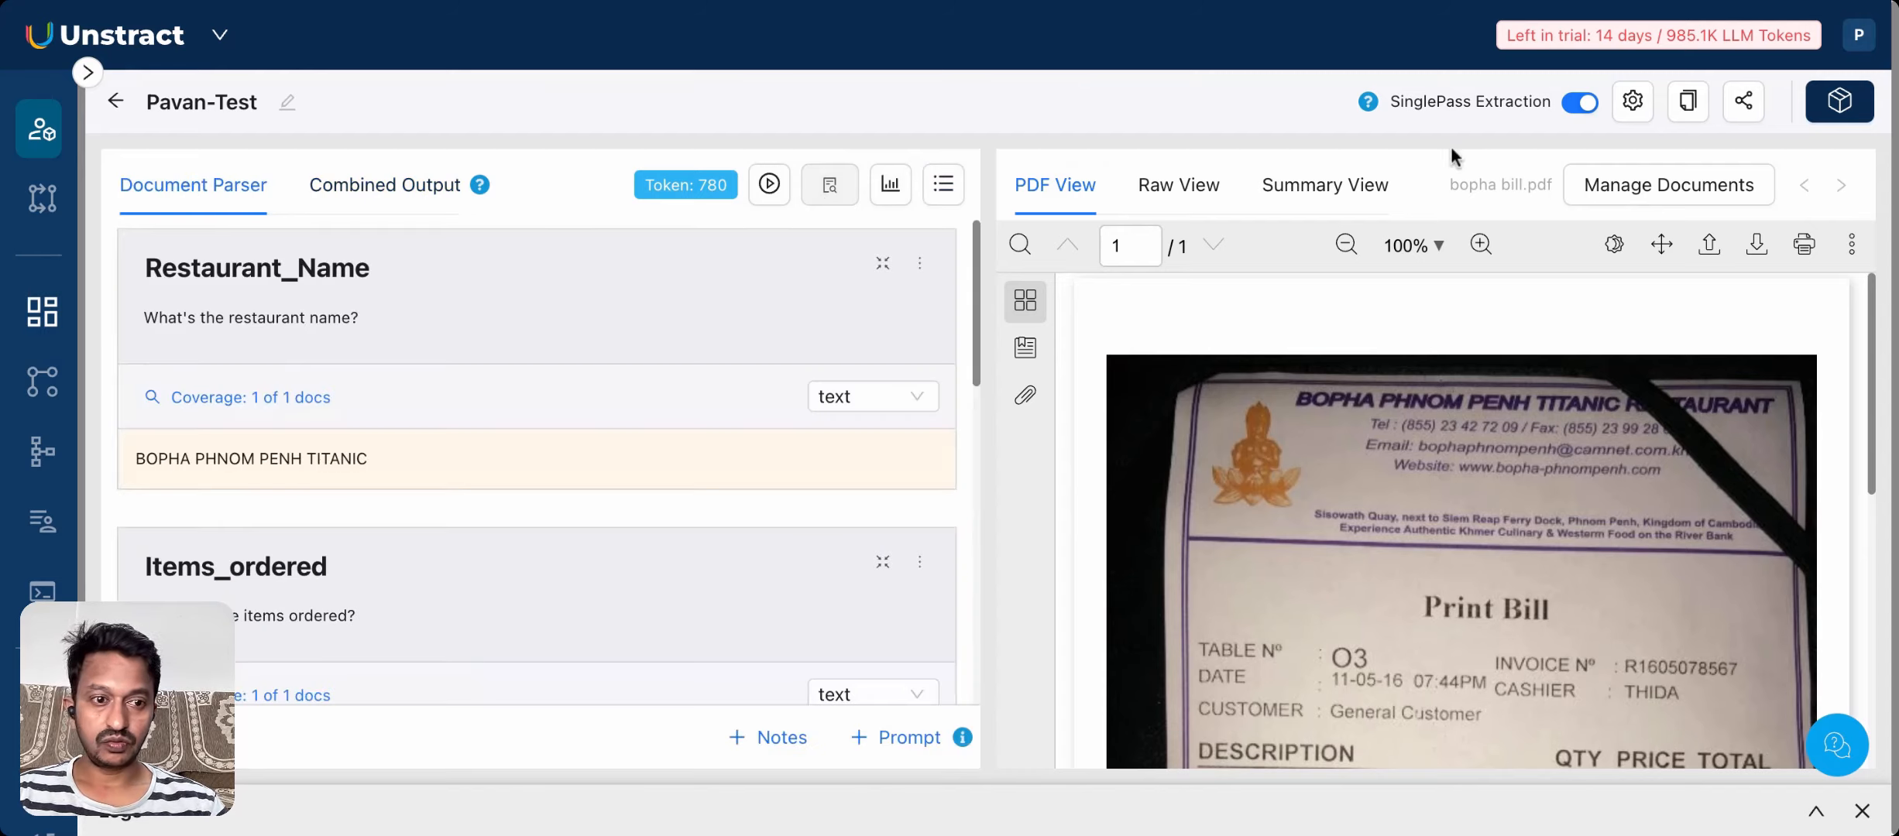
# - Enable LLMChallenge in the project settings with Azure GPT-4o LLM Free Trial as the challenger LLM, and save
pyautogui.click(1633, 103)
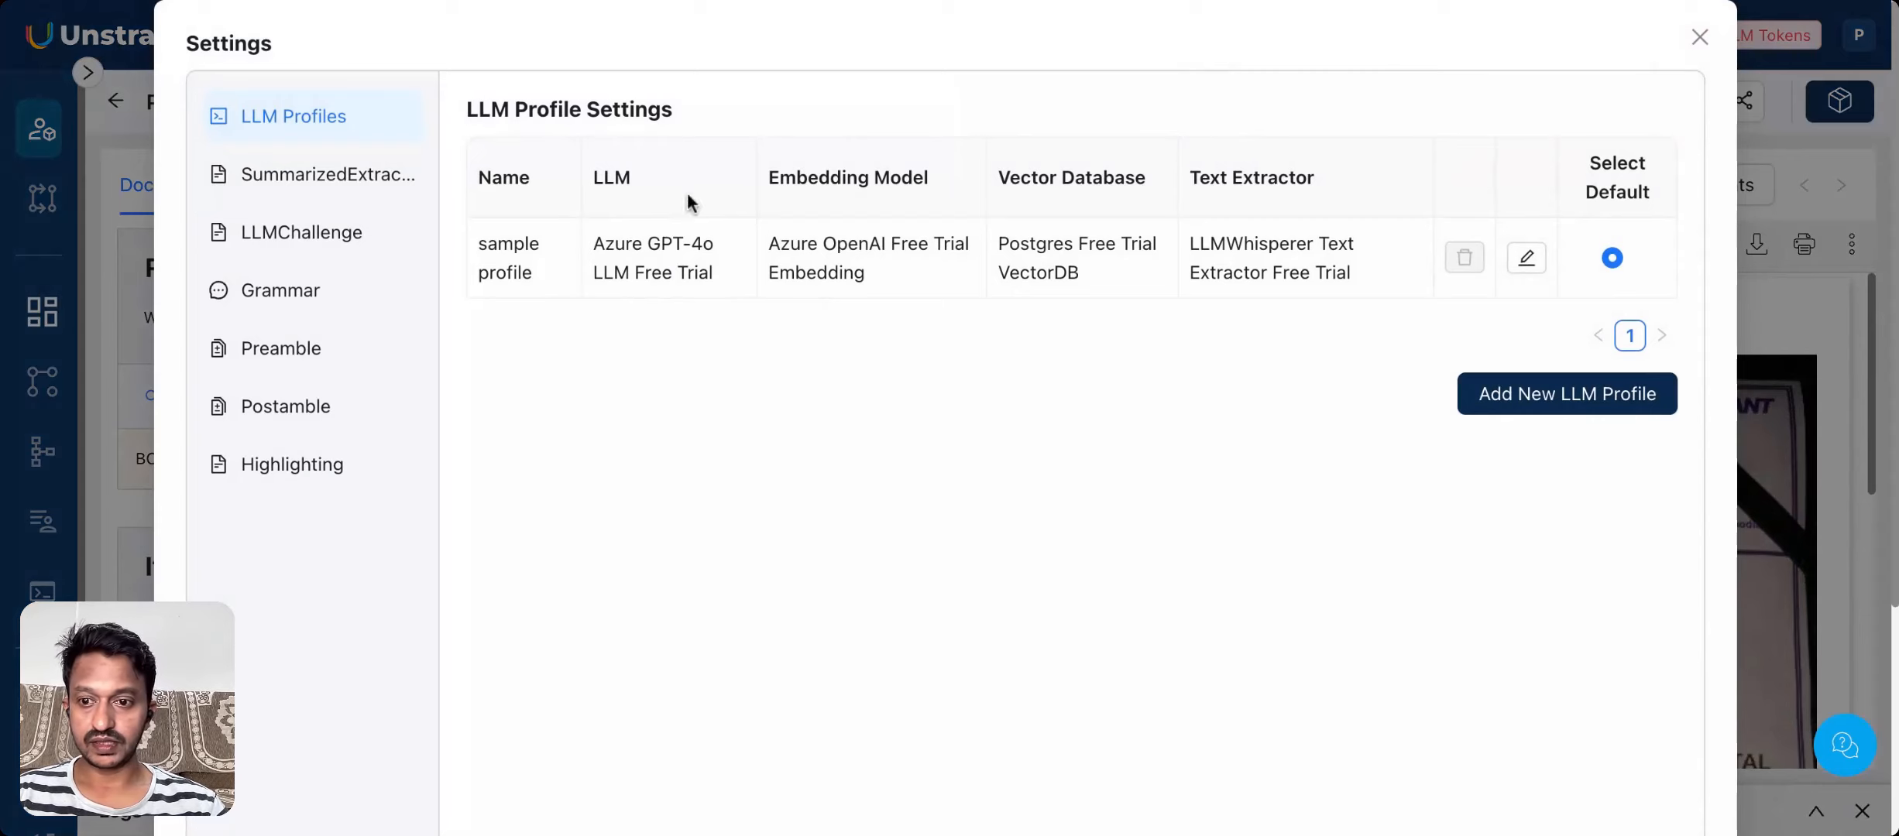
pyautogui.click(329, 188)
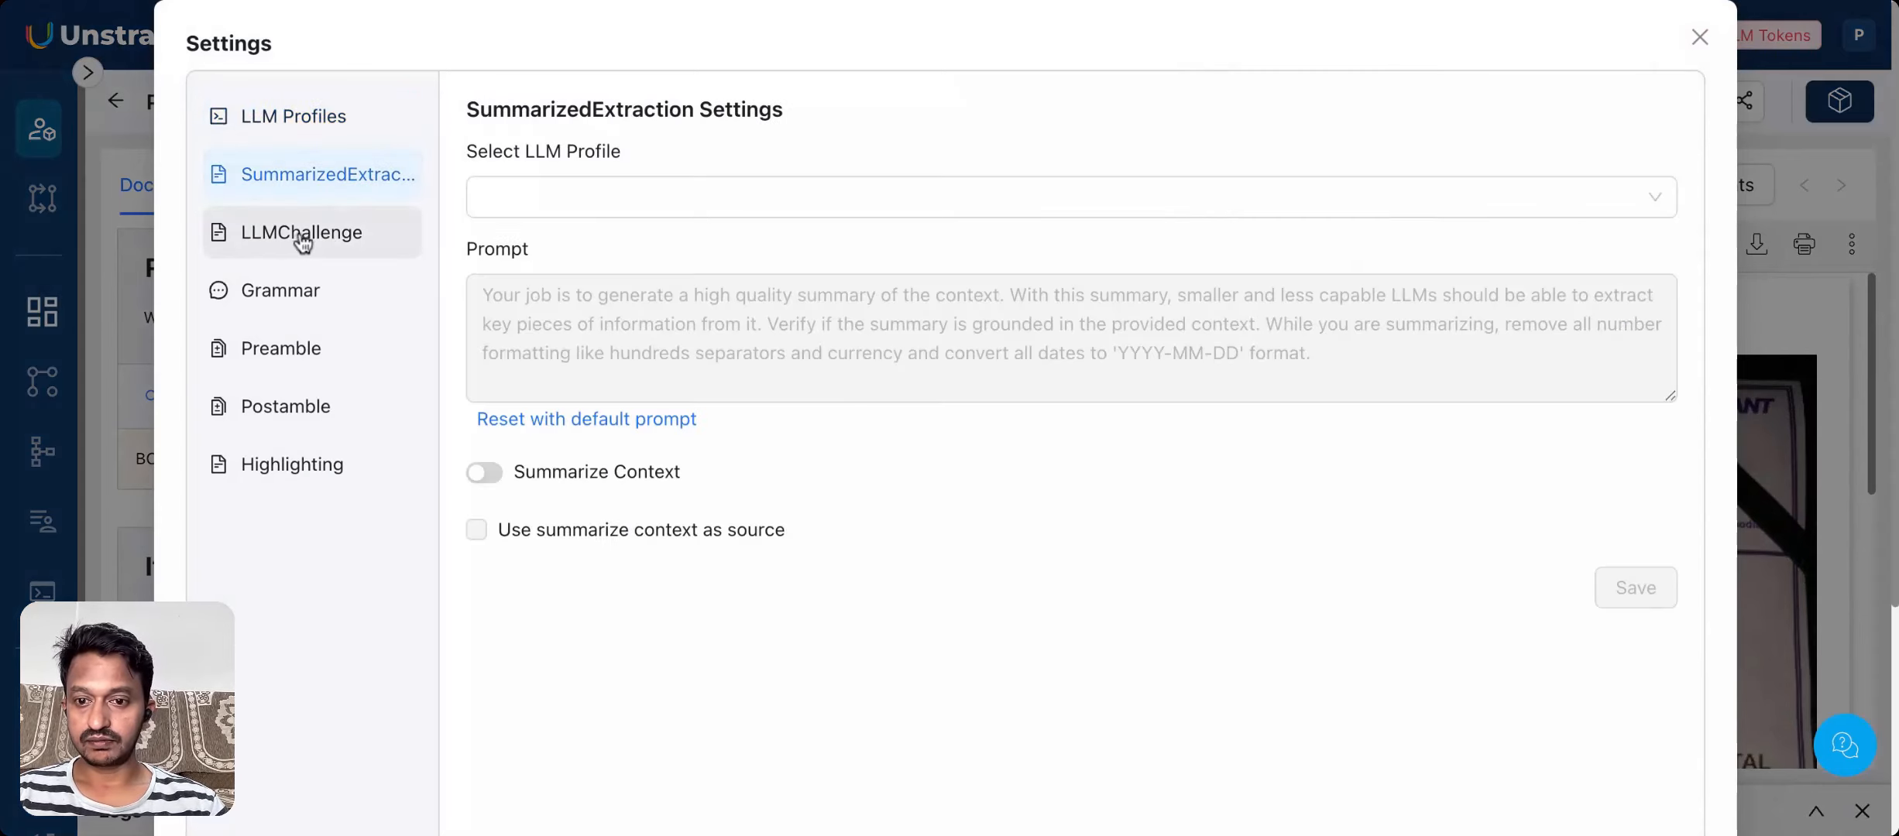
pyautogui.click(306, 240)
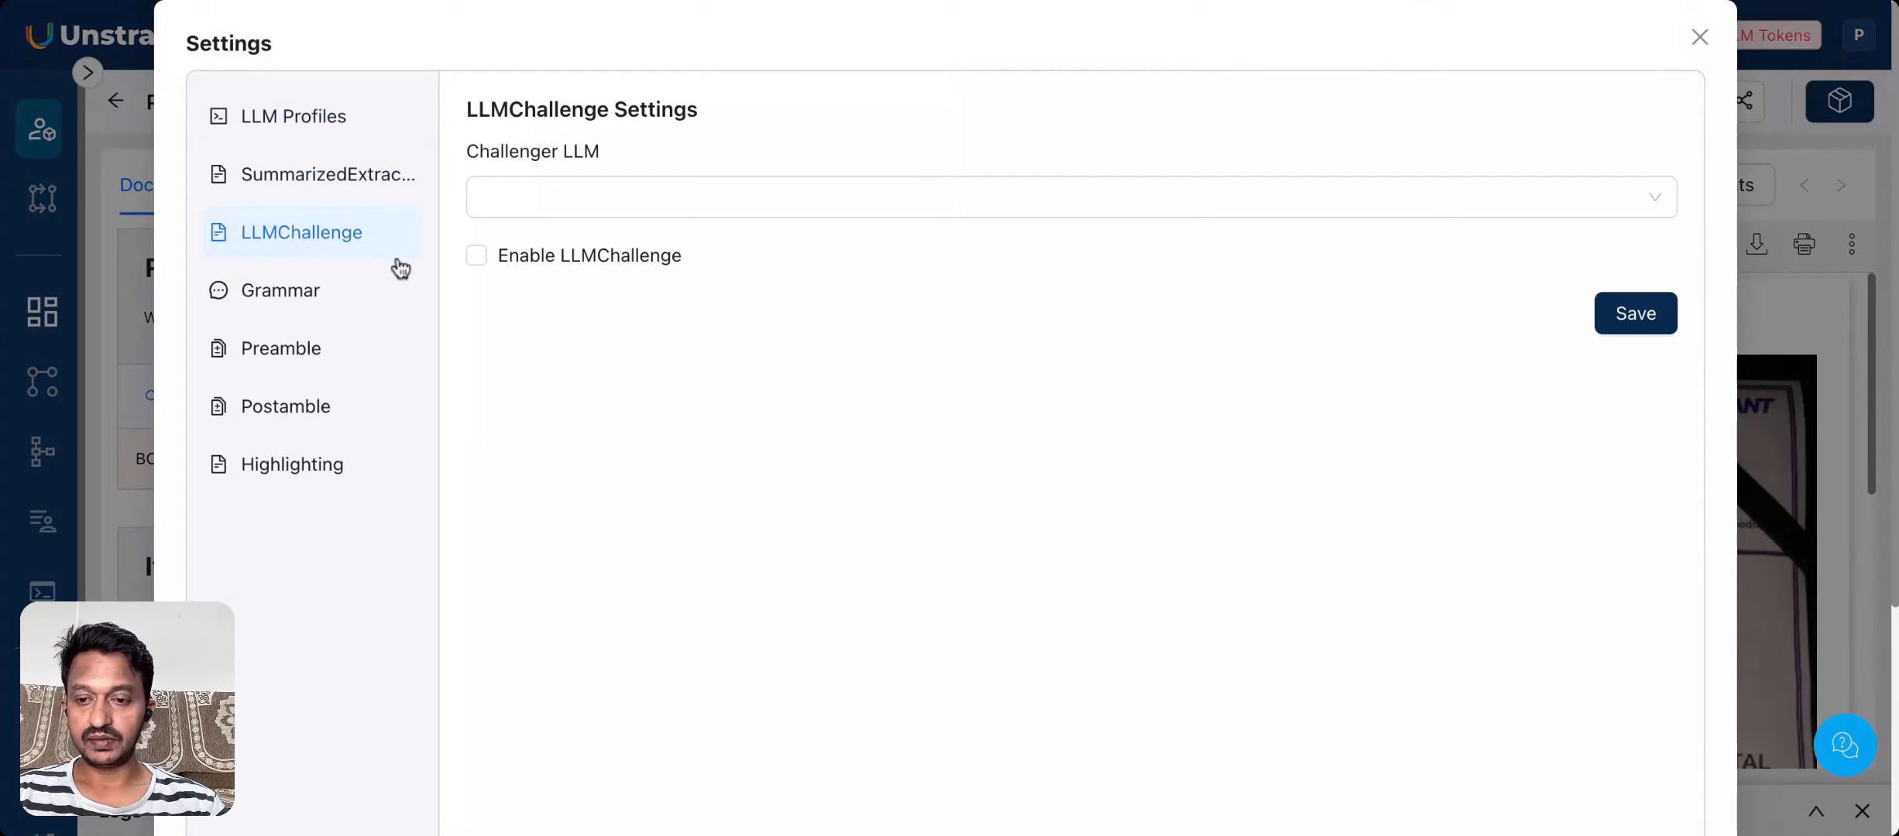
pyautogui.click(524, 203)
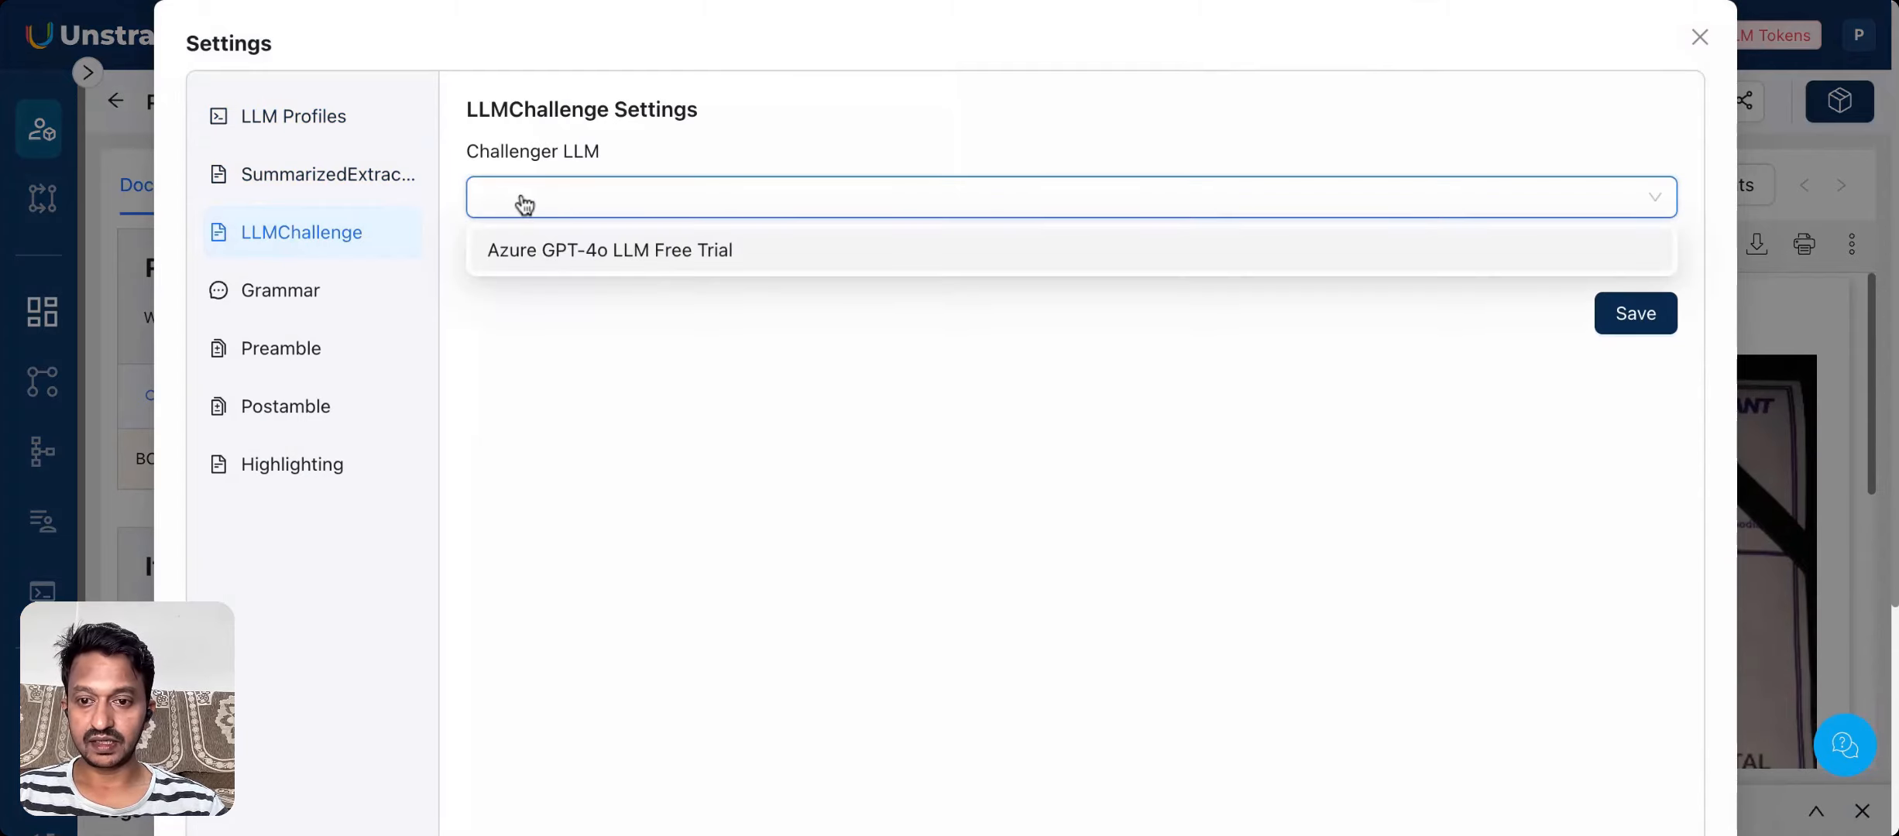
pyautogui.click(531, 255)
pyautogui.click(478, 260)
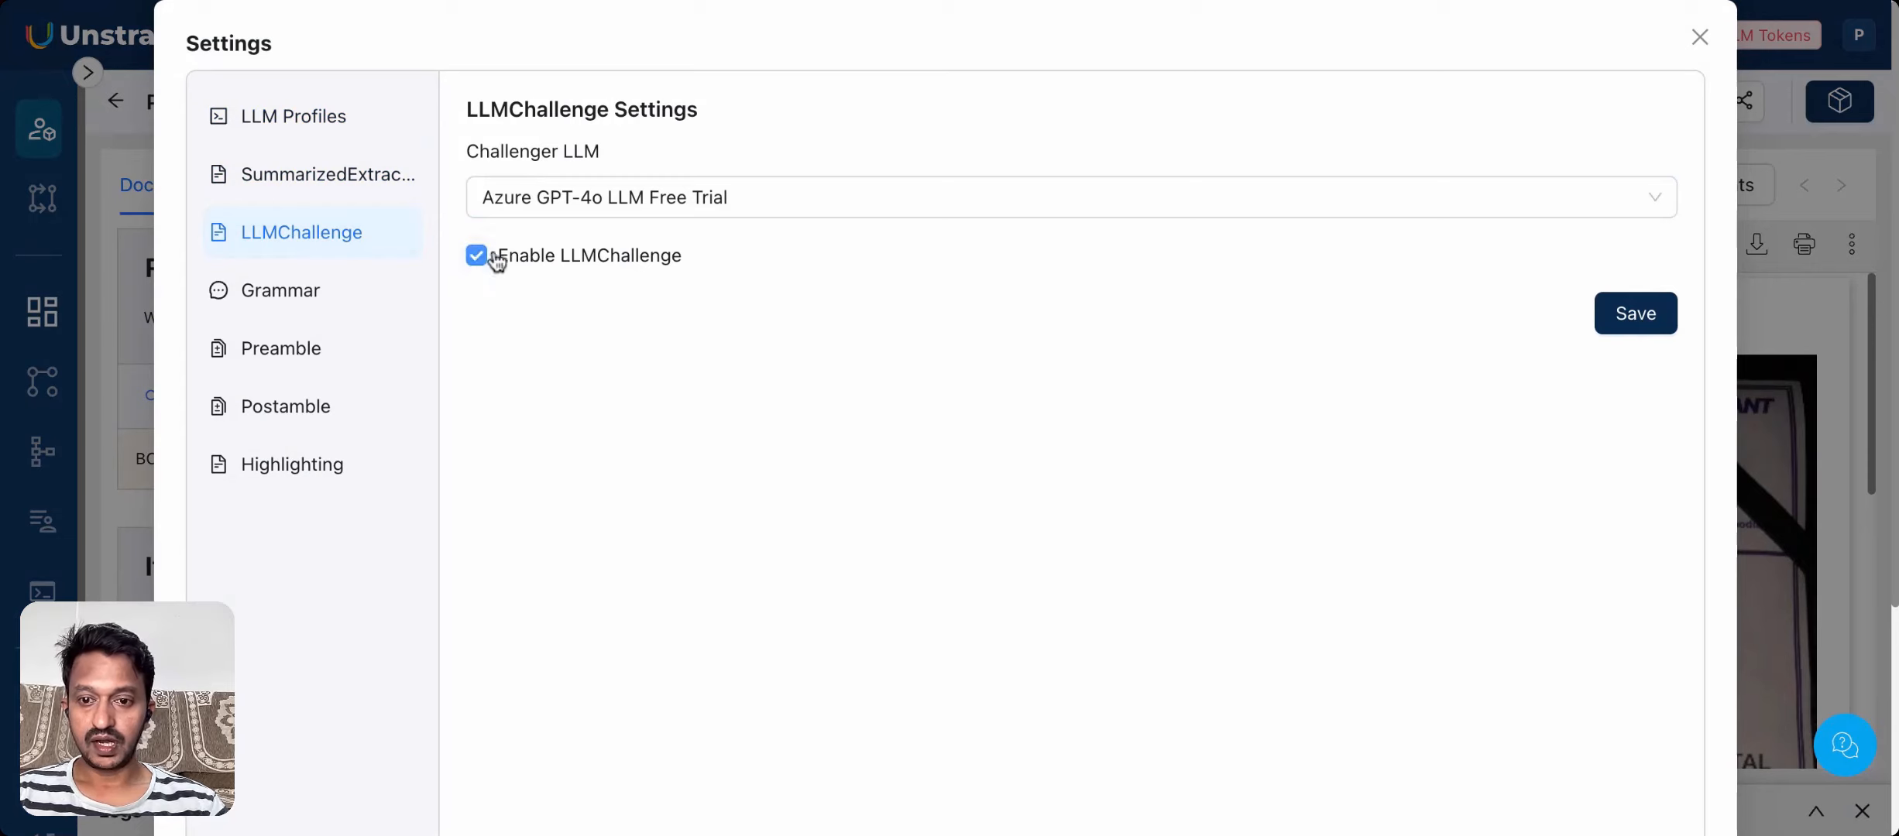
pyautogui.click(1635, 316)
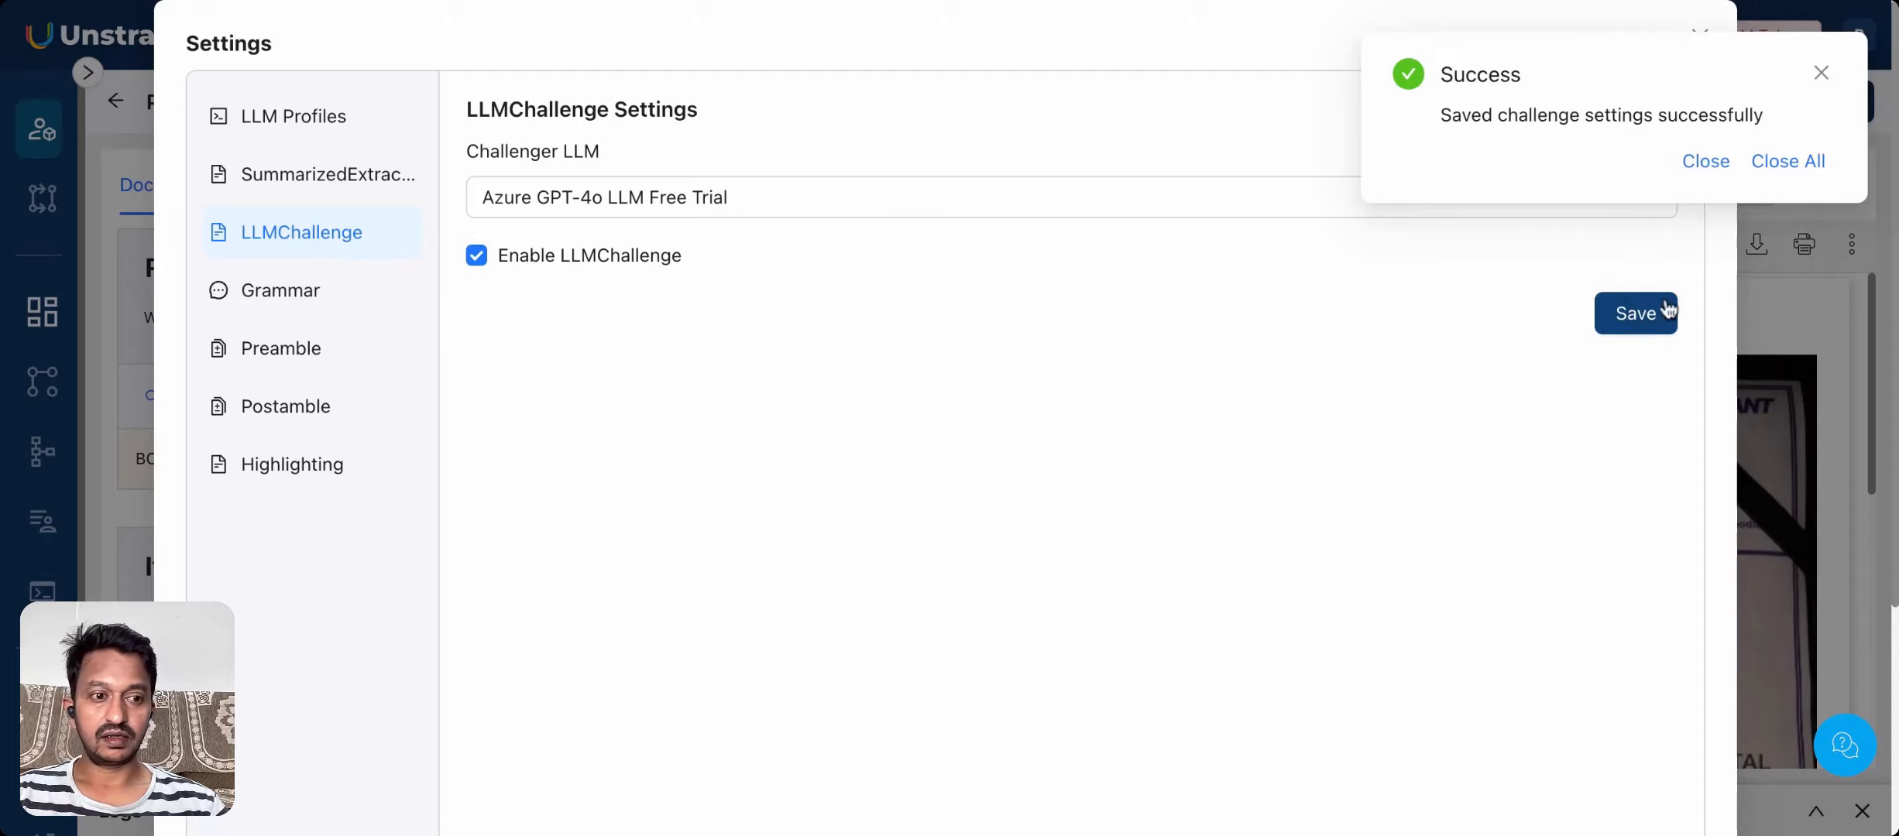
pyautogui.click(1821, 74)
pyautogui.click(1702, 33)
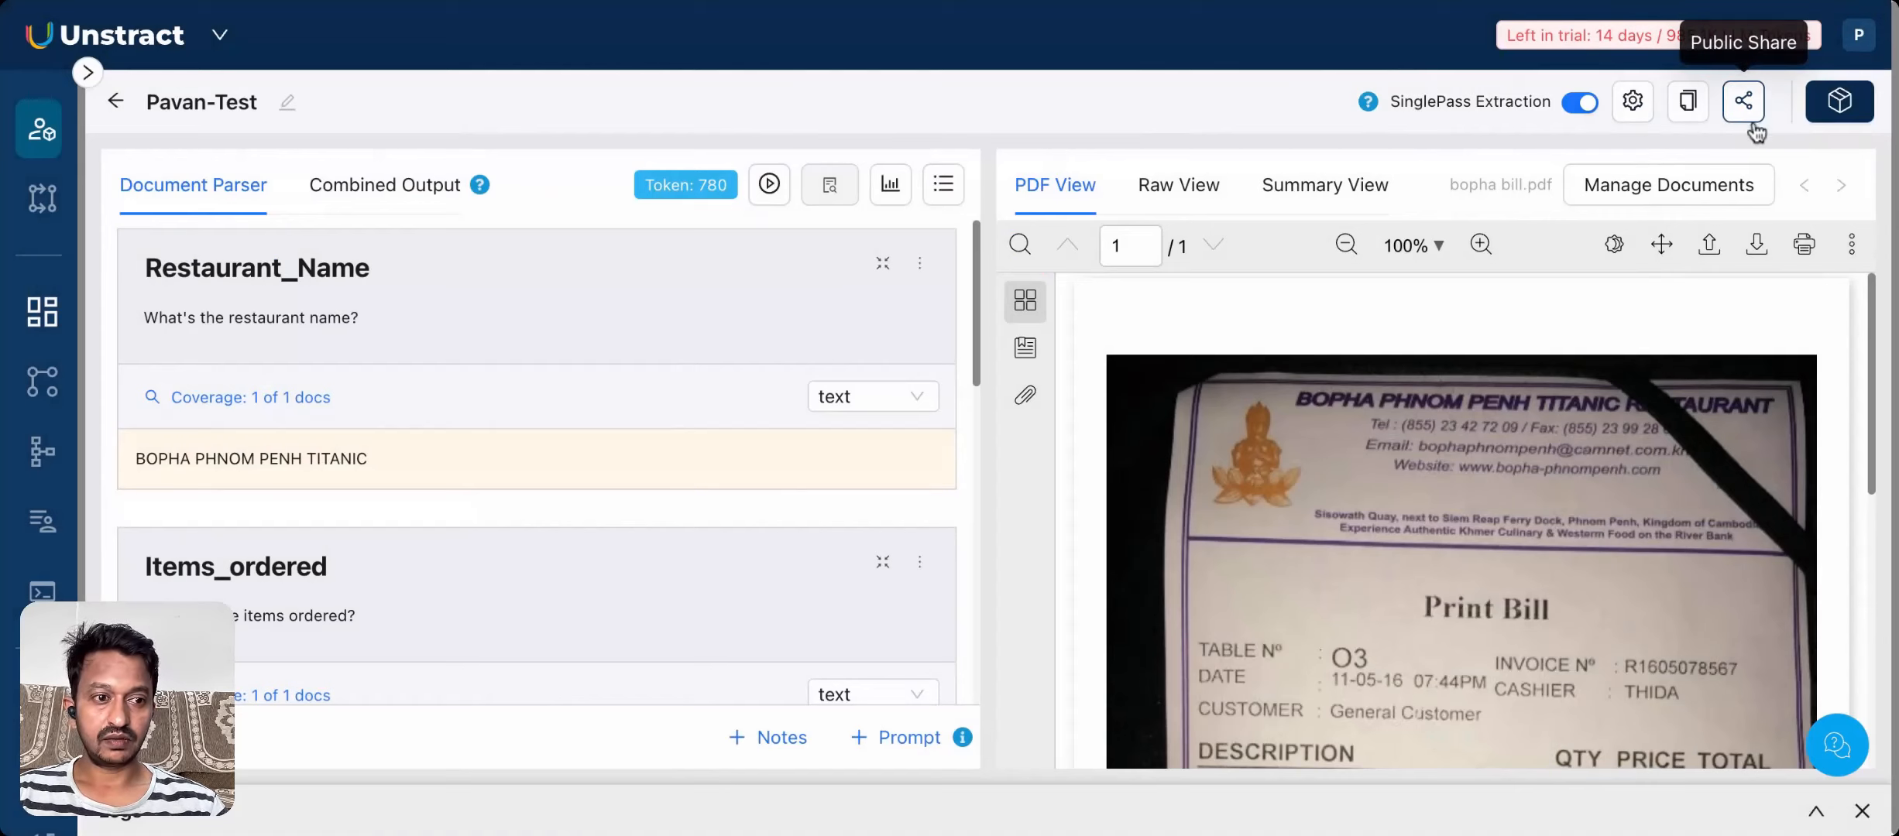
# - Rerun the single-pass extraction with the challenger enabled and open the LLMChallenge log for the bill
pyautogui.click(769, 186)
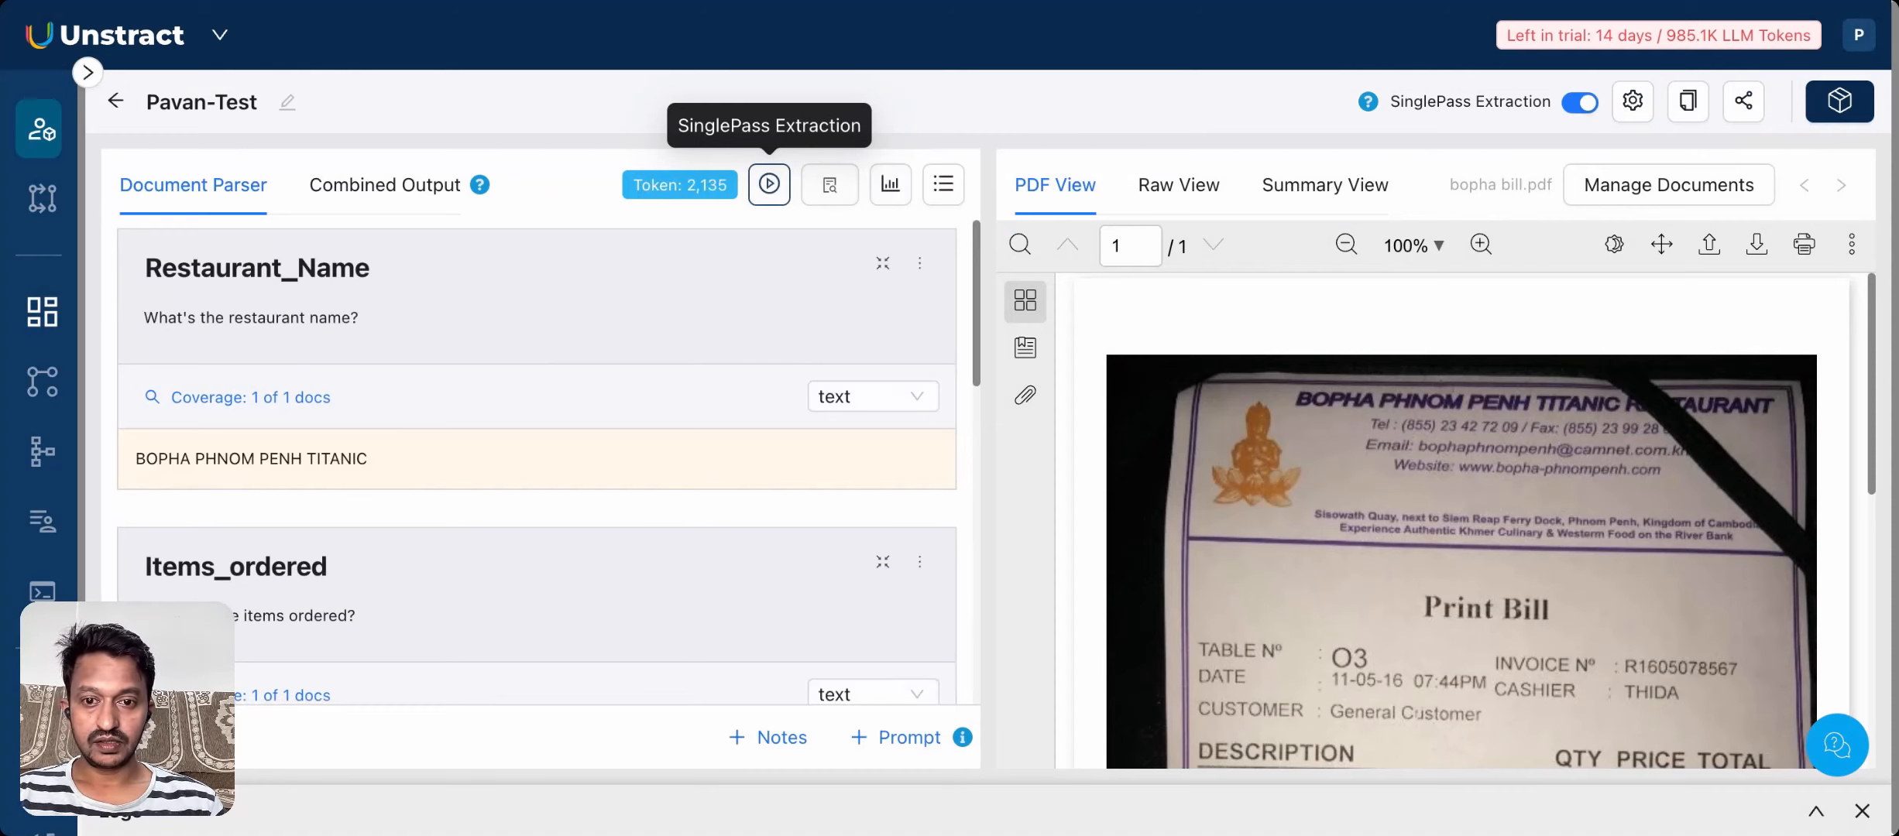
pyautogui.click(830, 190)
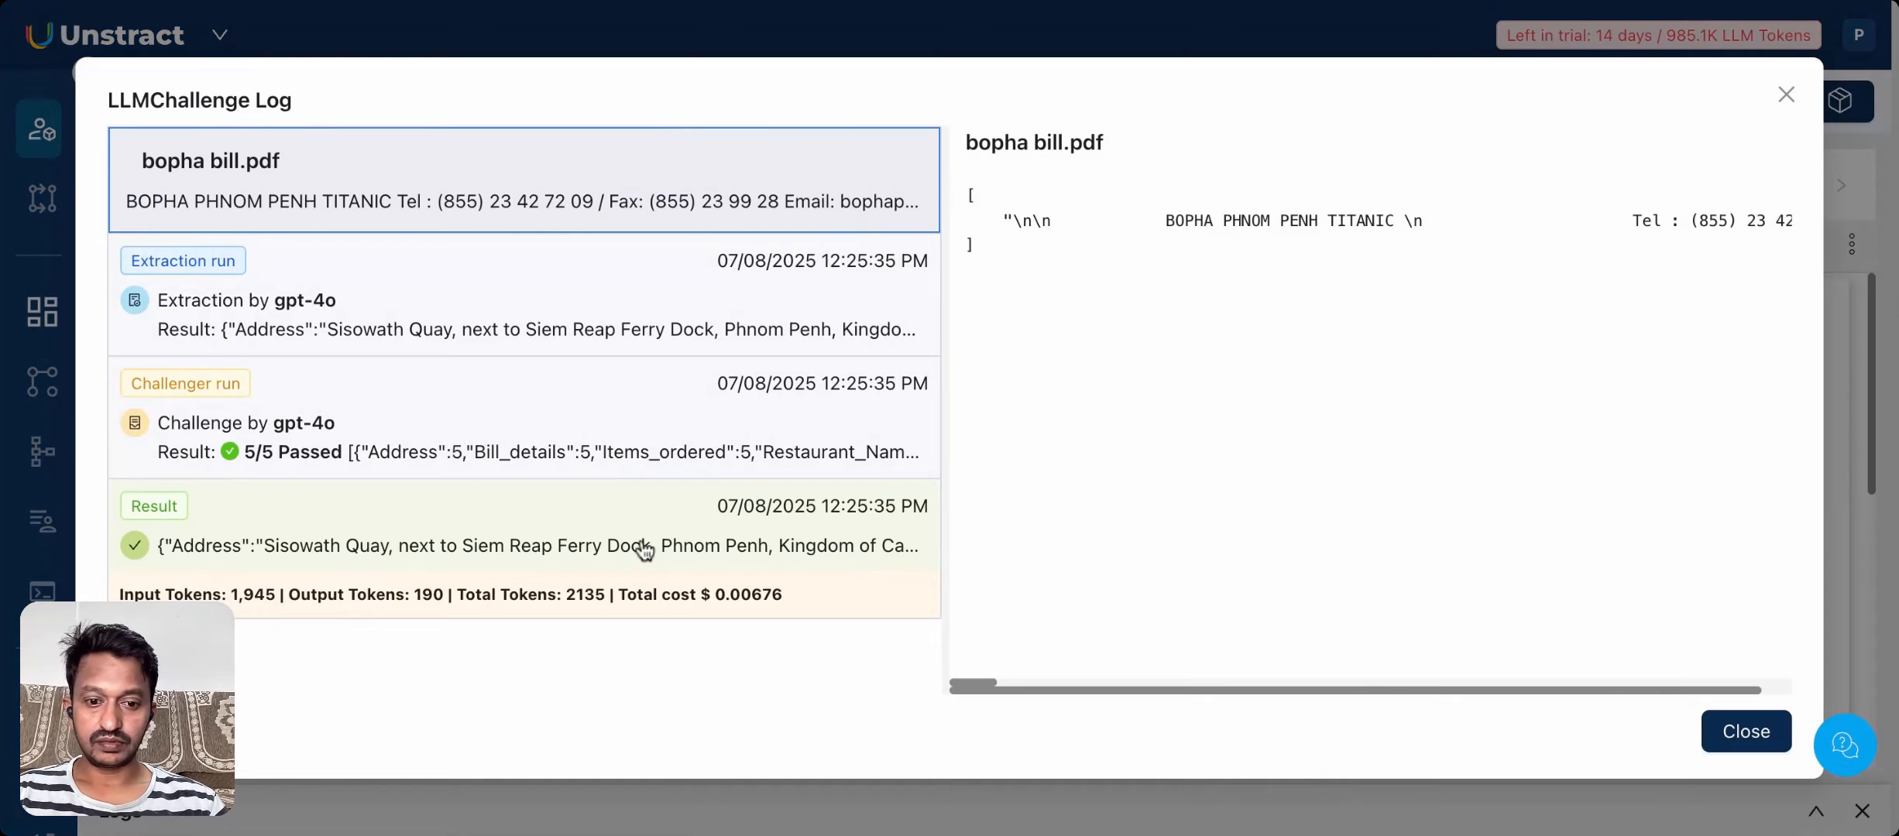
pyautogui.moveTo(970, 688); pyautogui.dragTo(1128, 674)
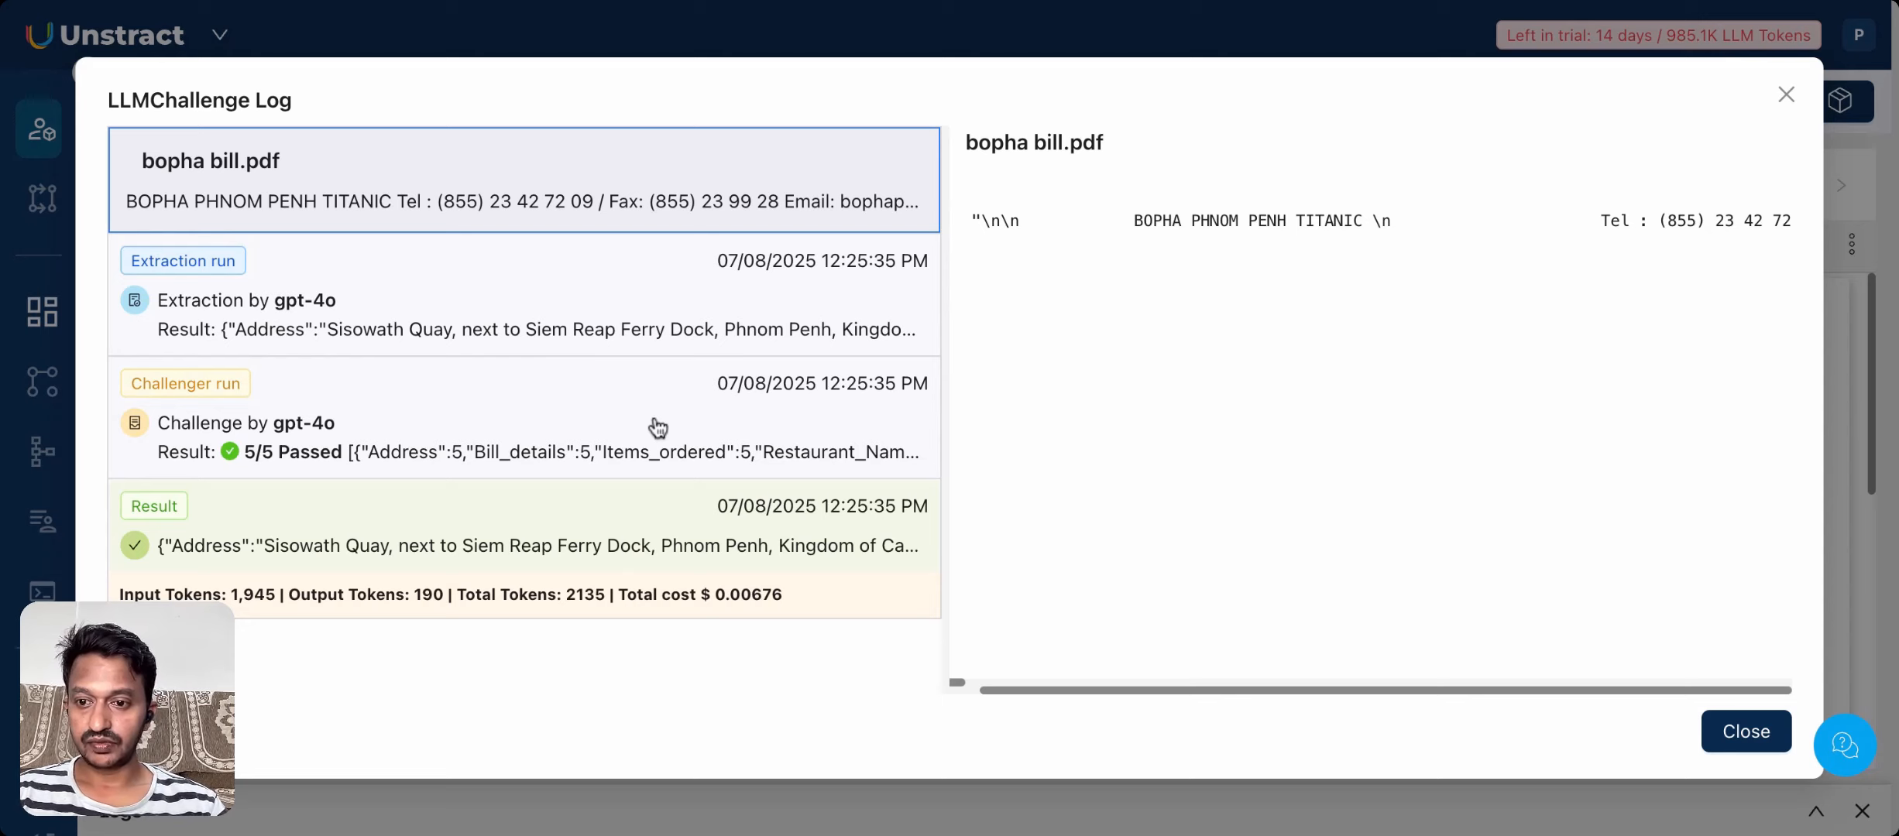
# - Compare the source text, extraction run, challenger run scores and final result in the LLMChallenge log
pyautogui.click(387, 549)
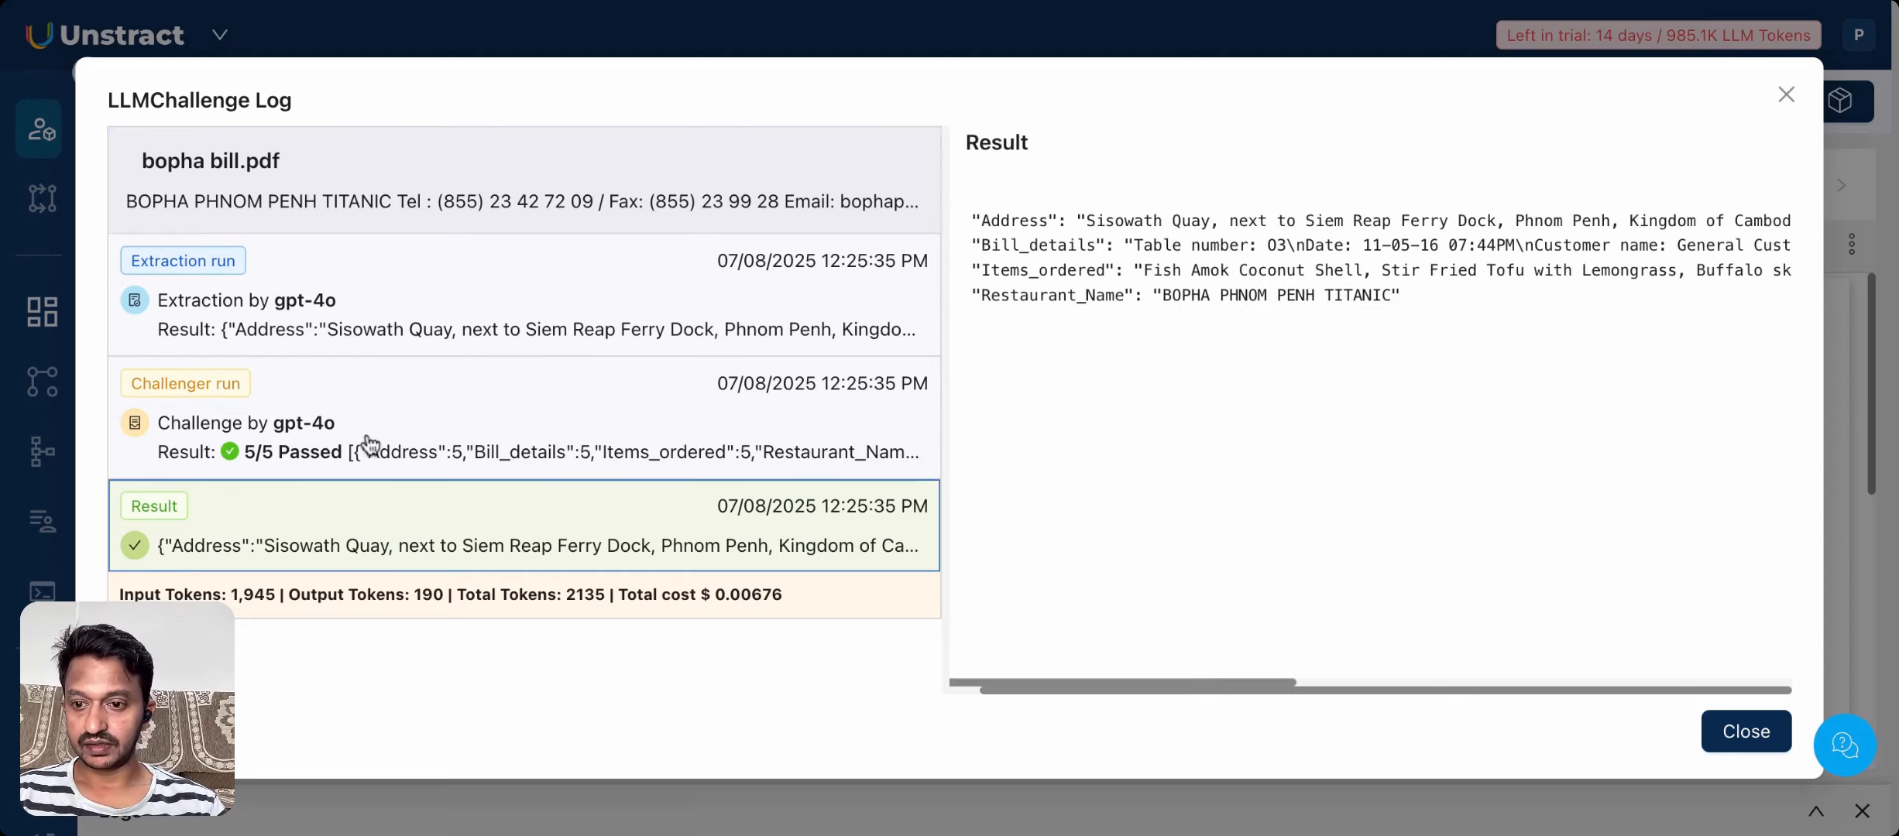
pyautogui.click(367, 436)
pyautogui.click(384, 312)
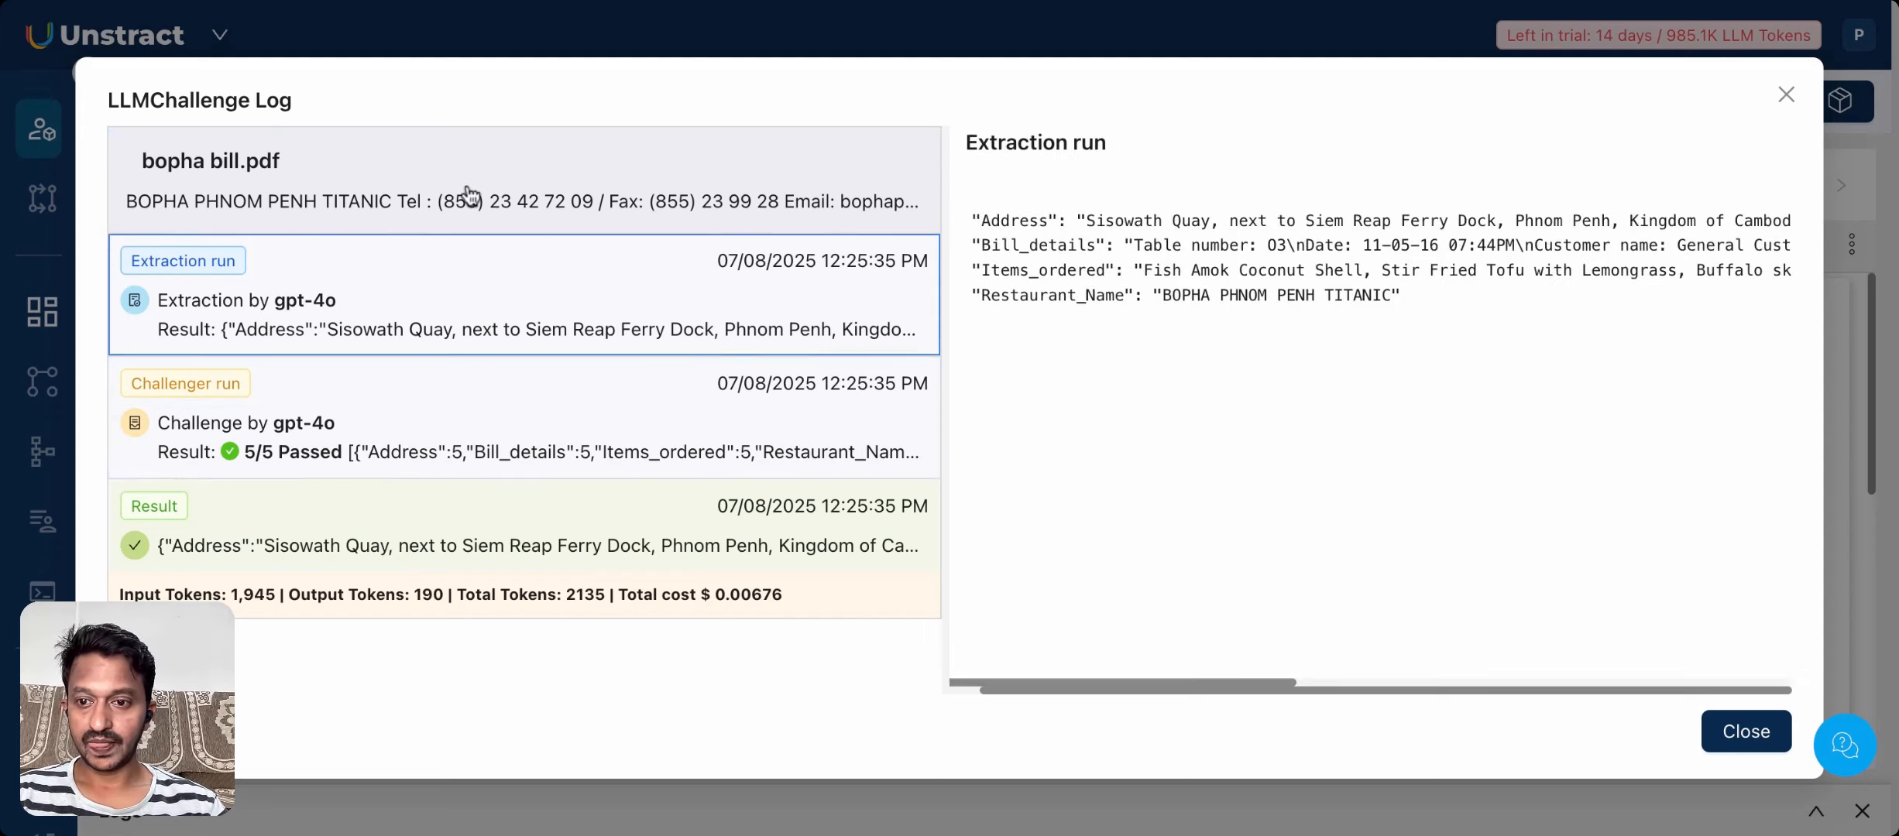
pyautogui.click(467, 194)
pyautogui.click(507, 314)
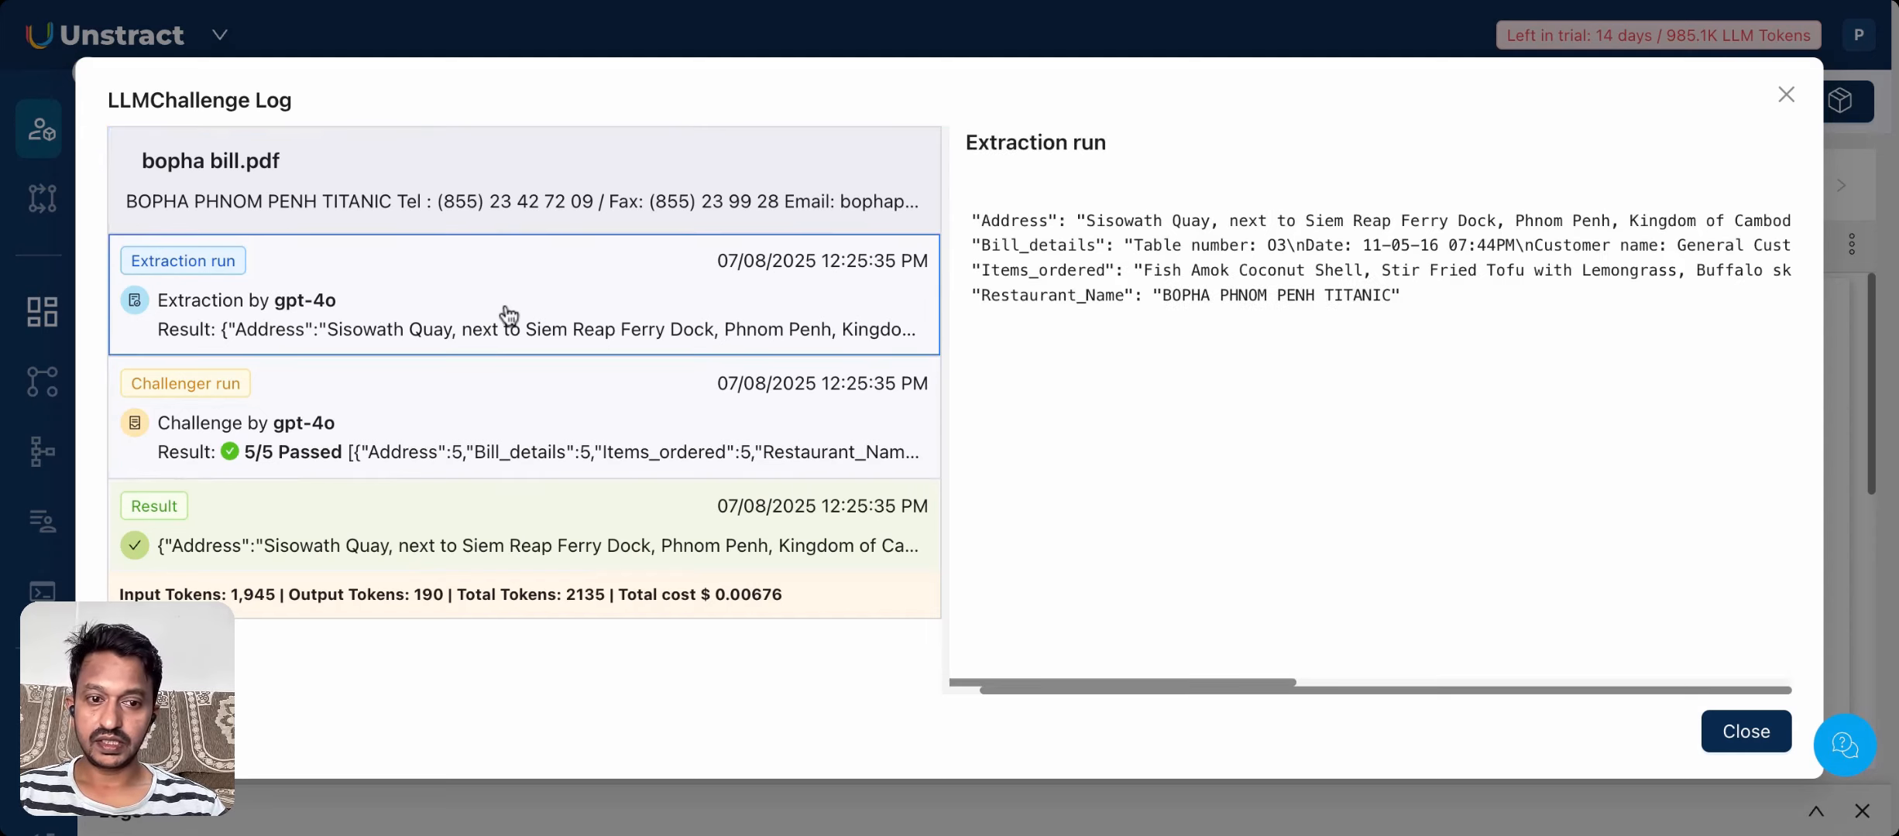
pyautogui.click(523, 211)
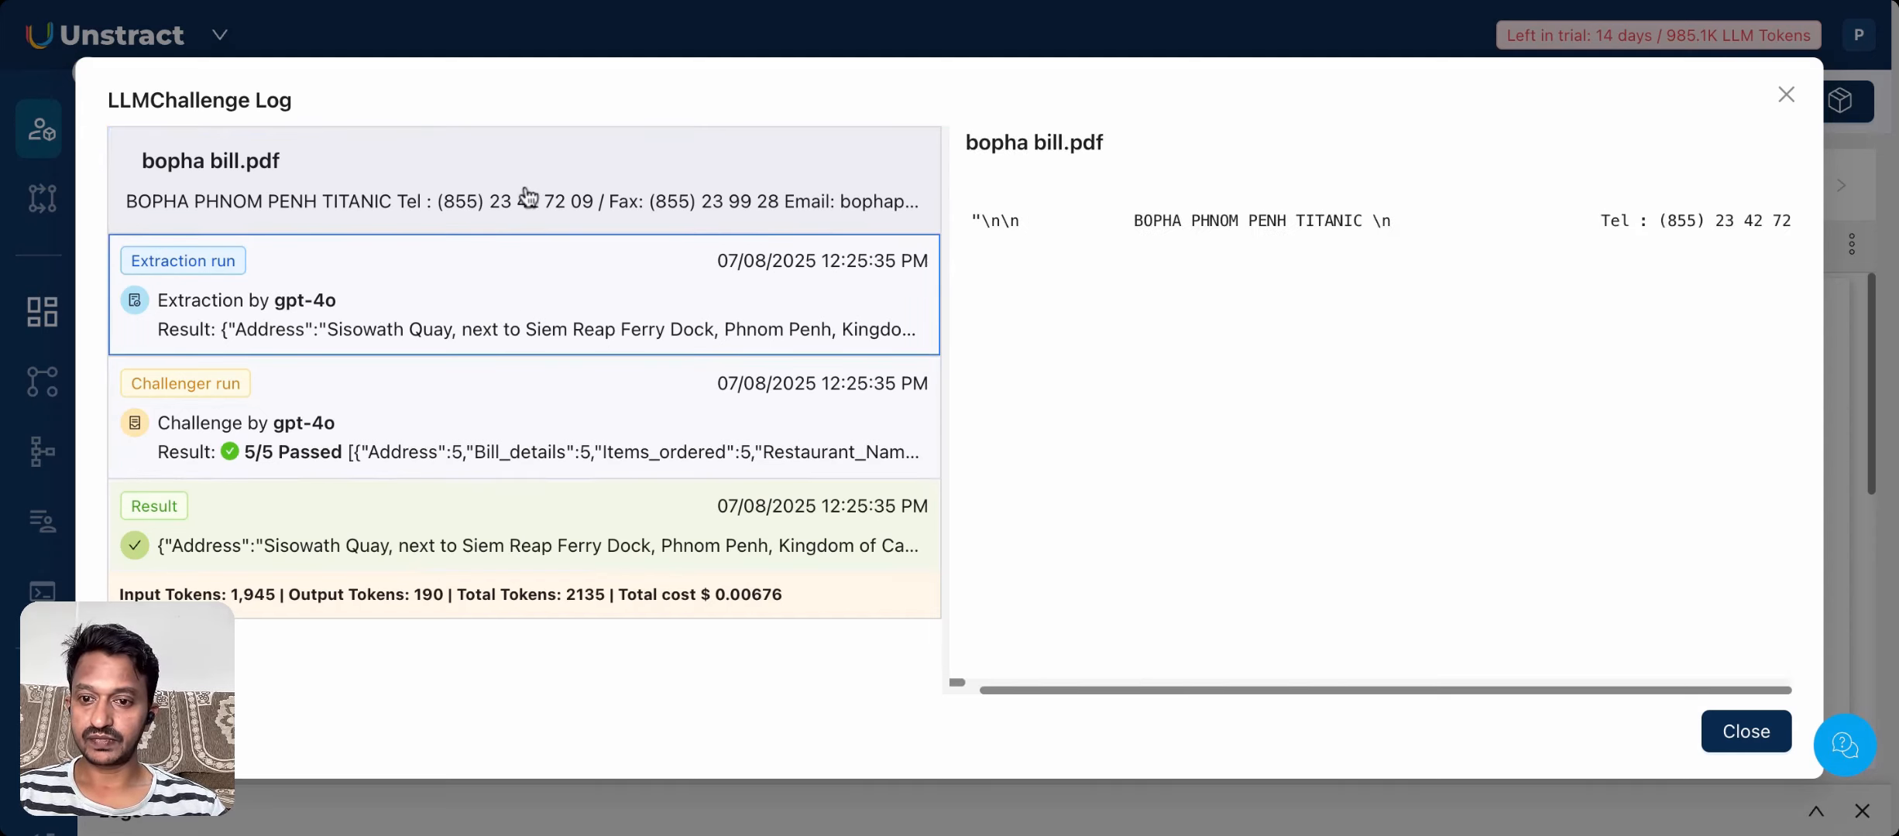
pyautogui.click(501, 273)
pyautogui.click(446, 428)
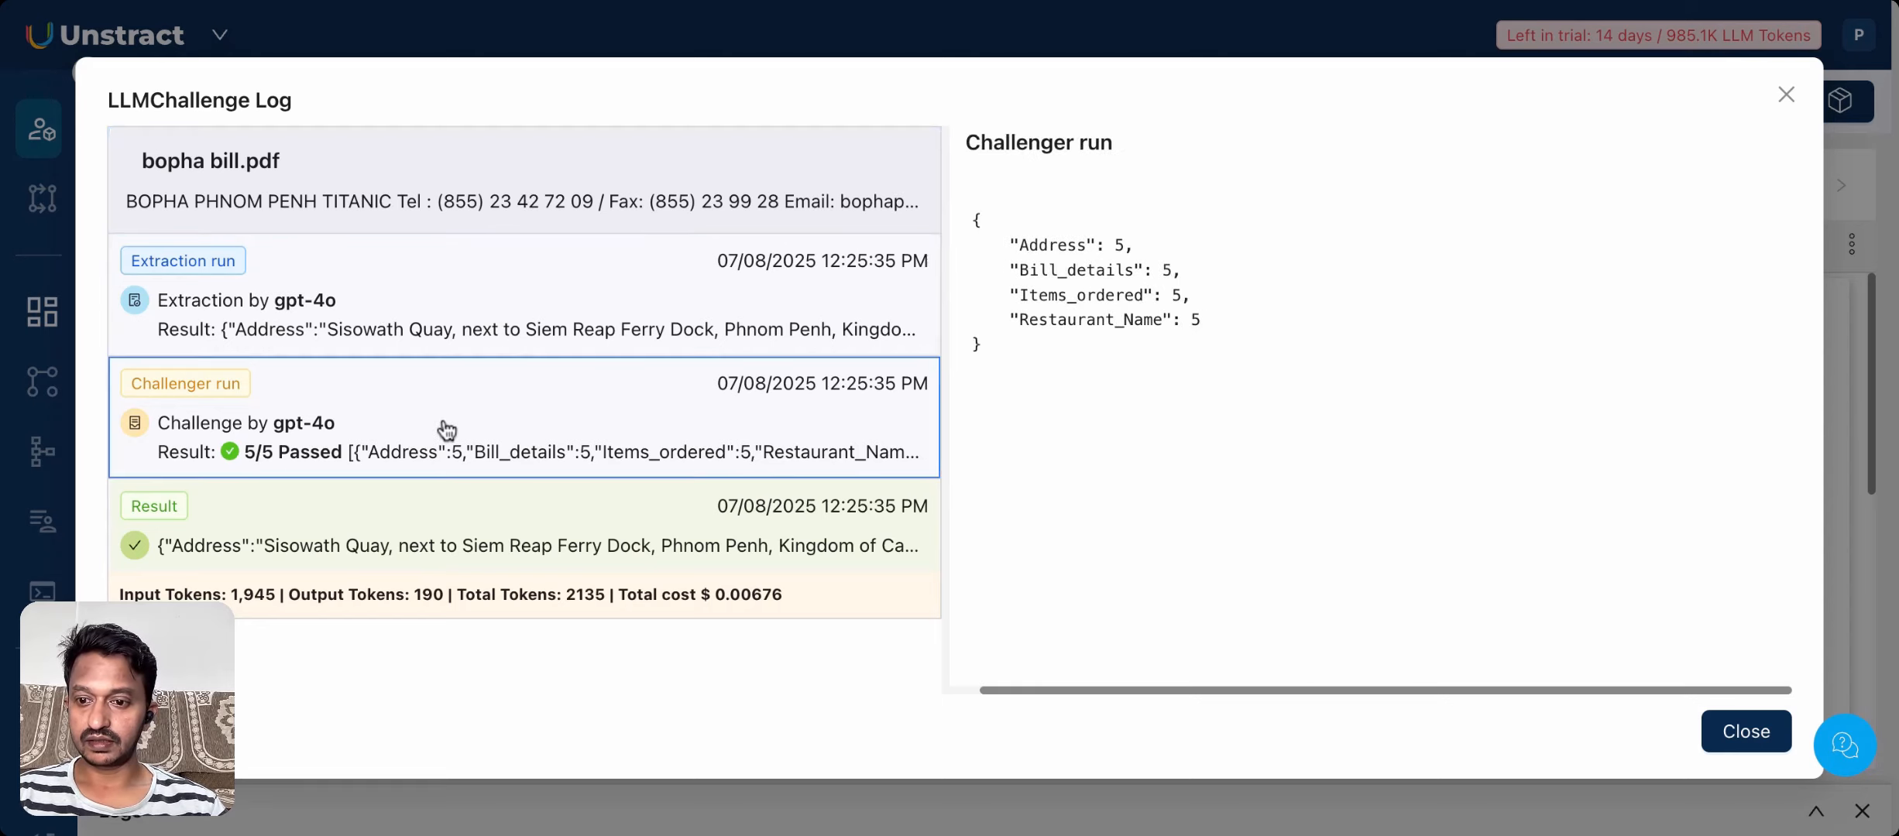
pyautogui.click(445, 534)
pyautogui.click(416, 191)
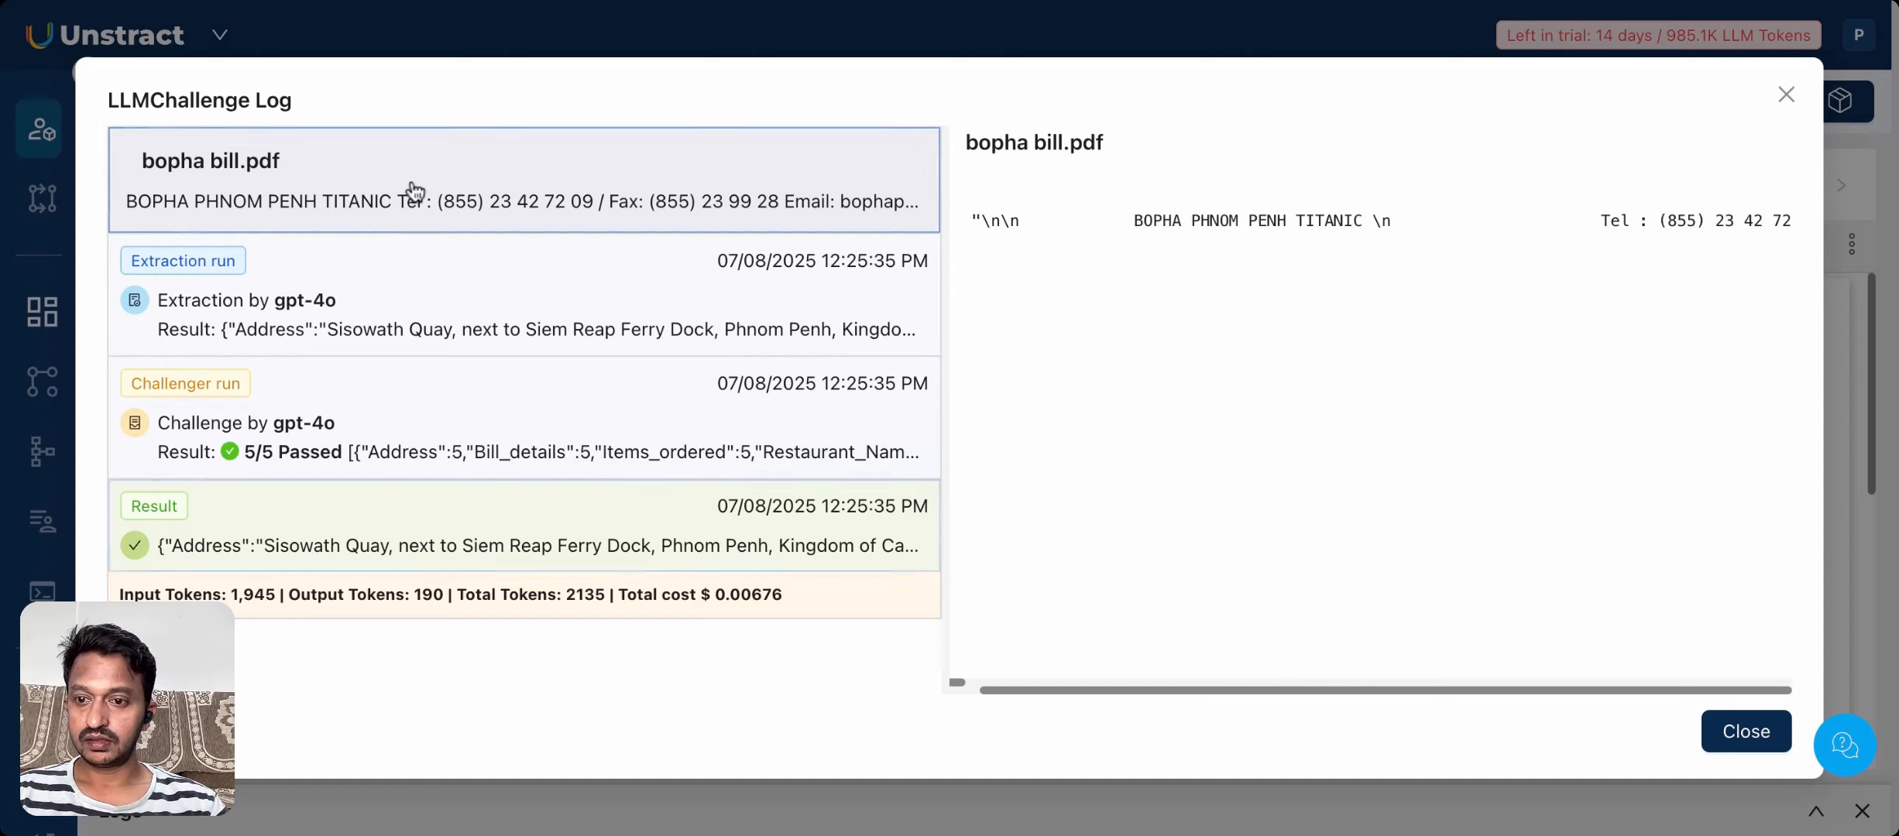
pyautogui.click(412, 310)
pyautogui.click(408, 419)
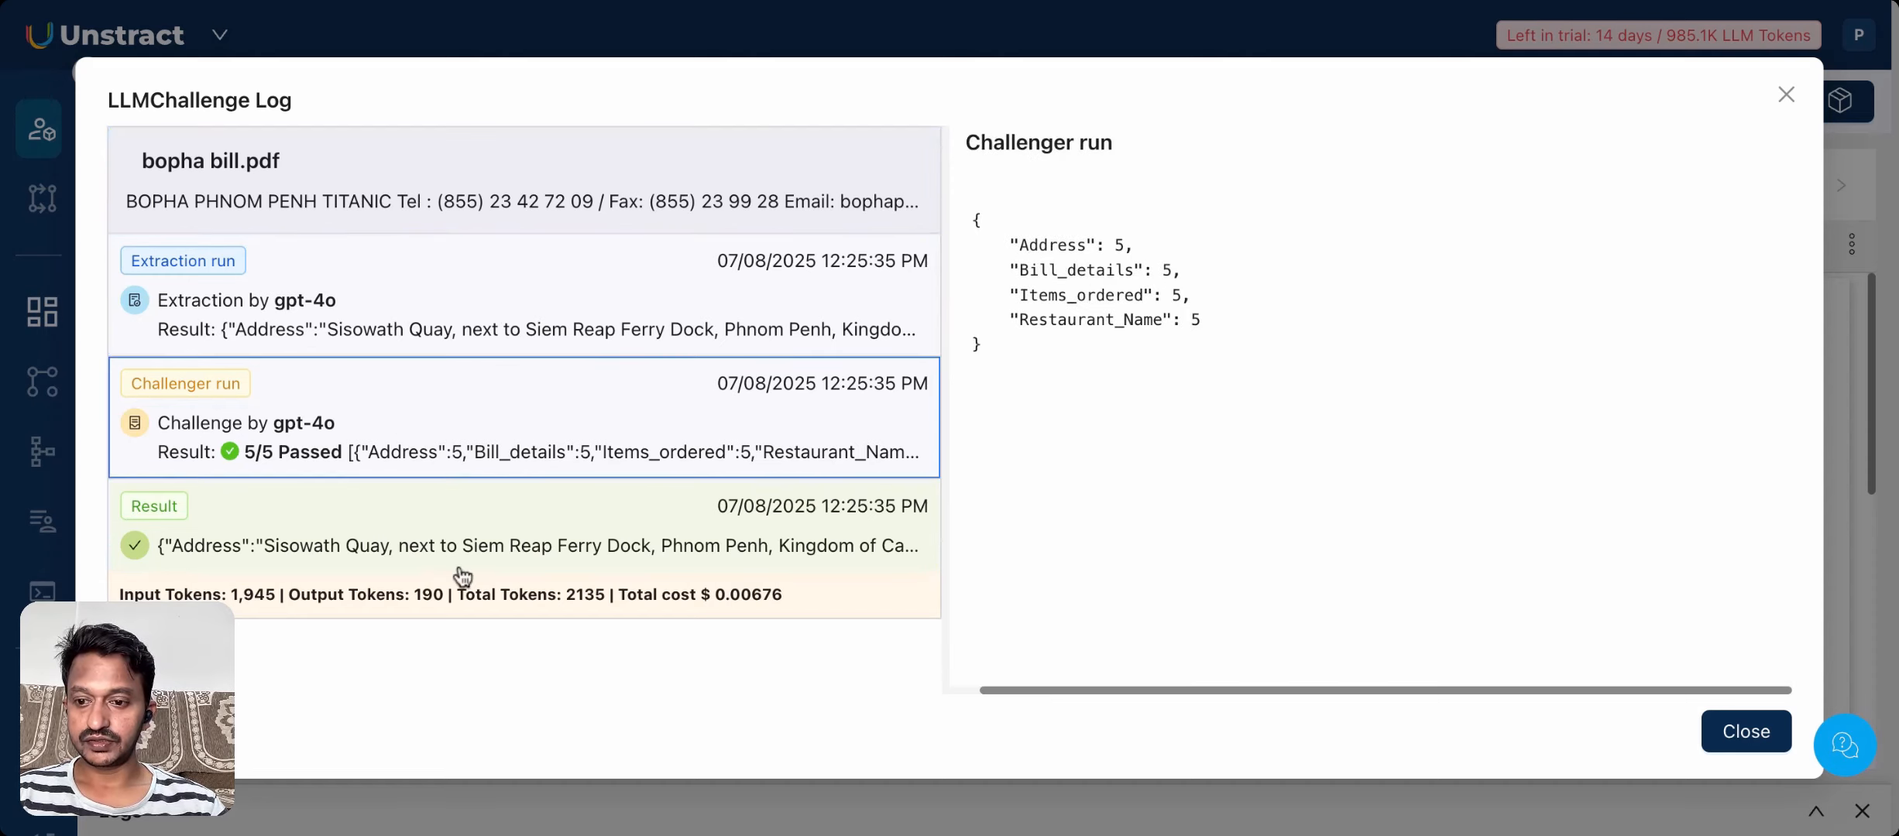
pyautogui.click(410, 556)
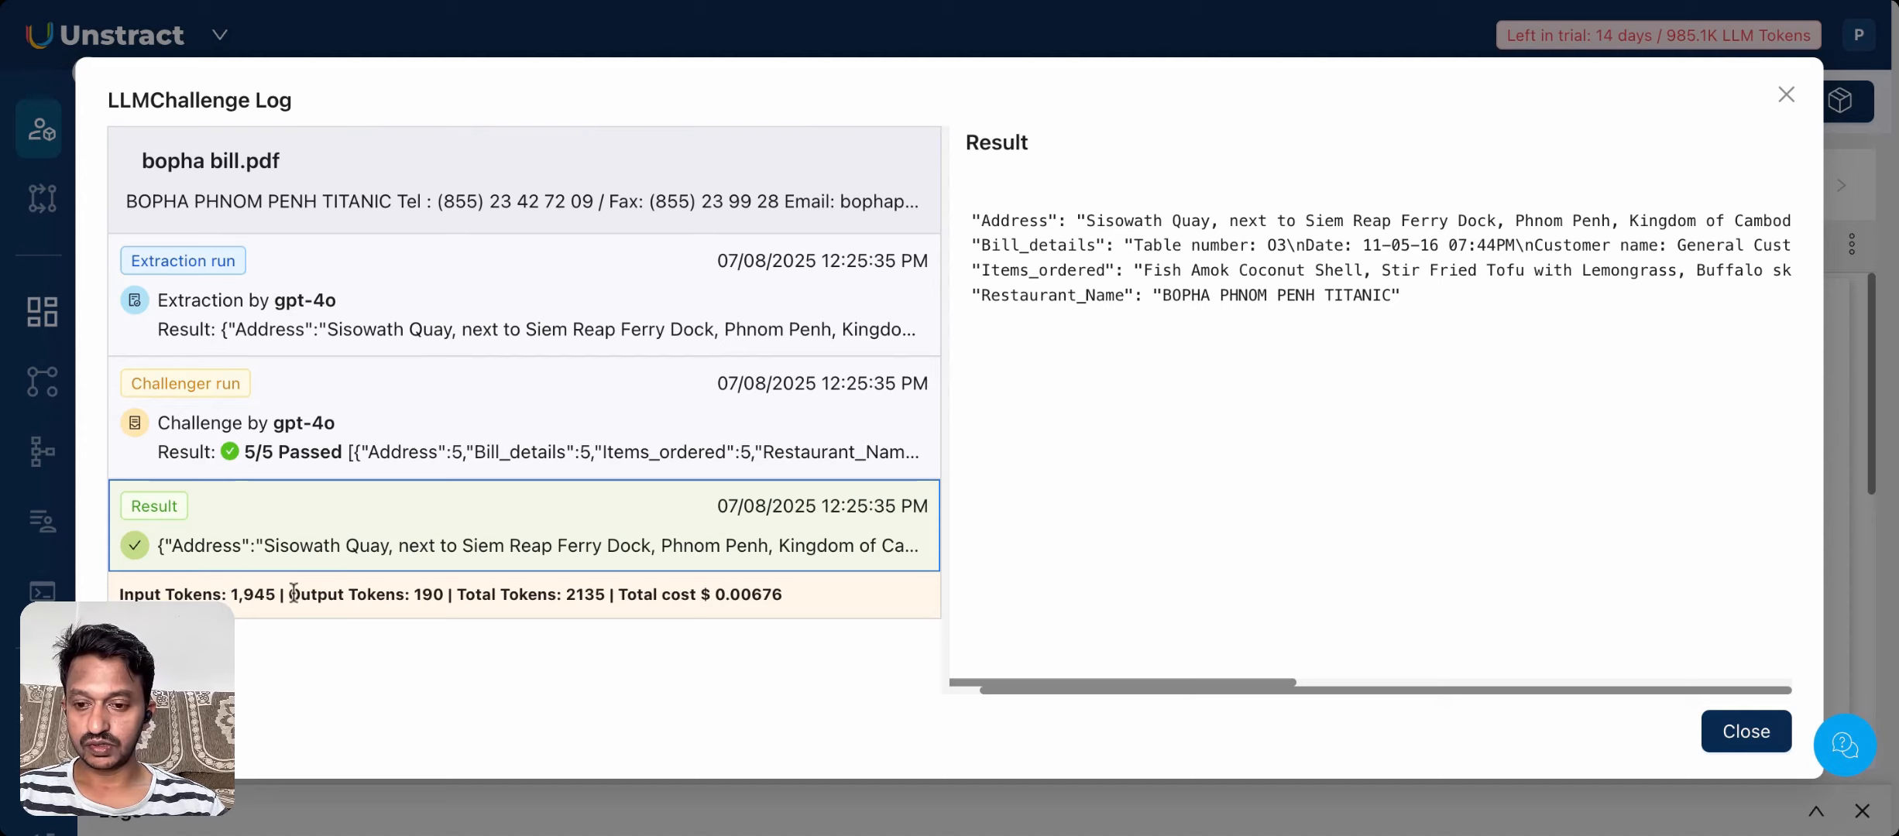
# - Check the run's output tokens, total tokens and total cost, and close the LLMChallenge log
pyautogui.moveTo(309, 594); pyautogui.dragTo(433, 619)
pyautogui.click(476, 594)
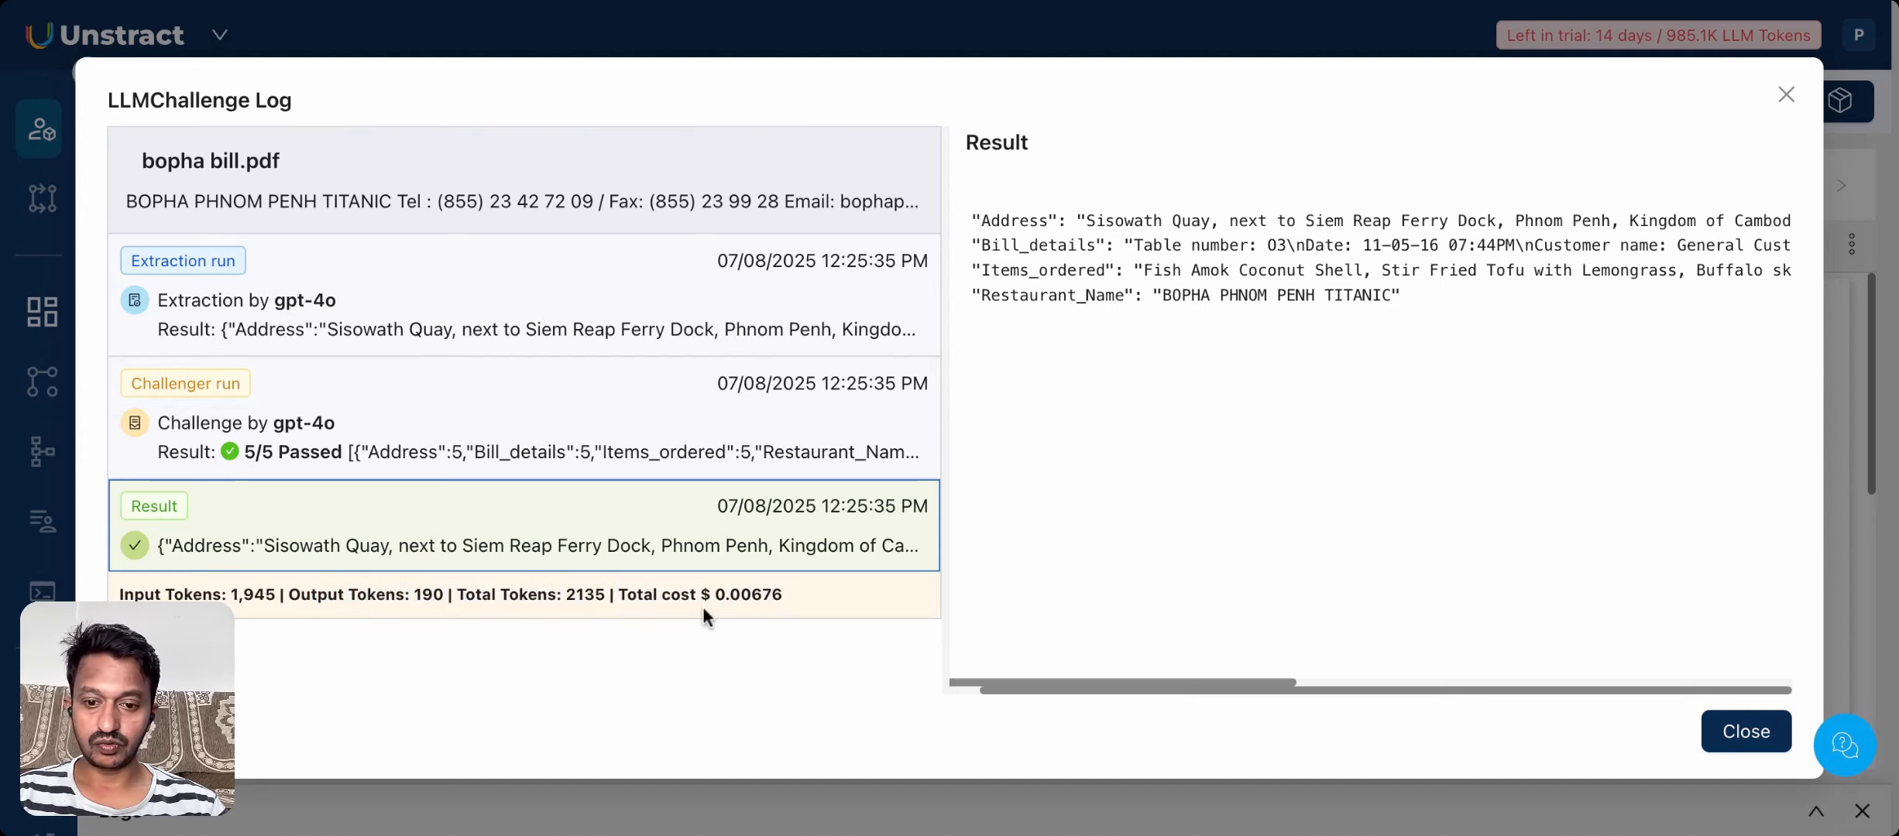
pyautogui.moveTo(725, 594); pyautogui.dragTo(840, 604)
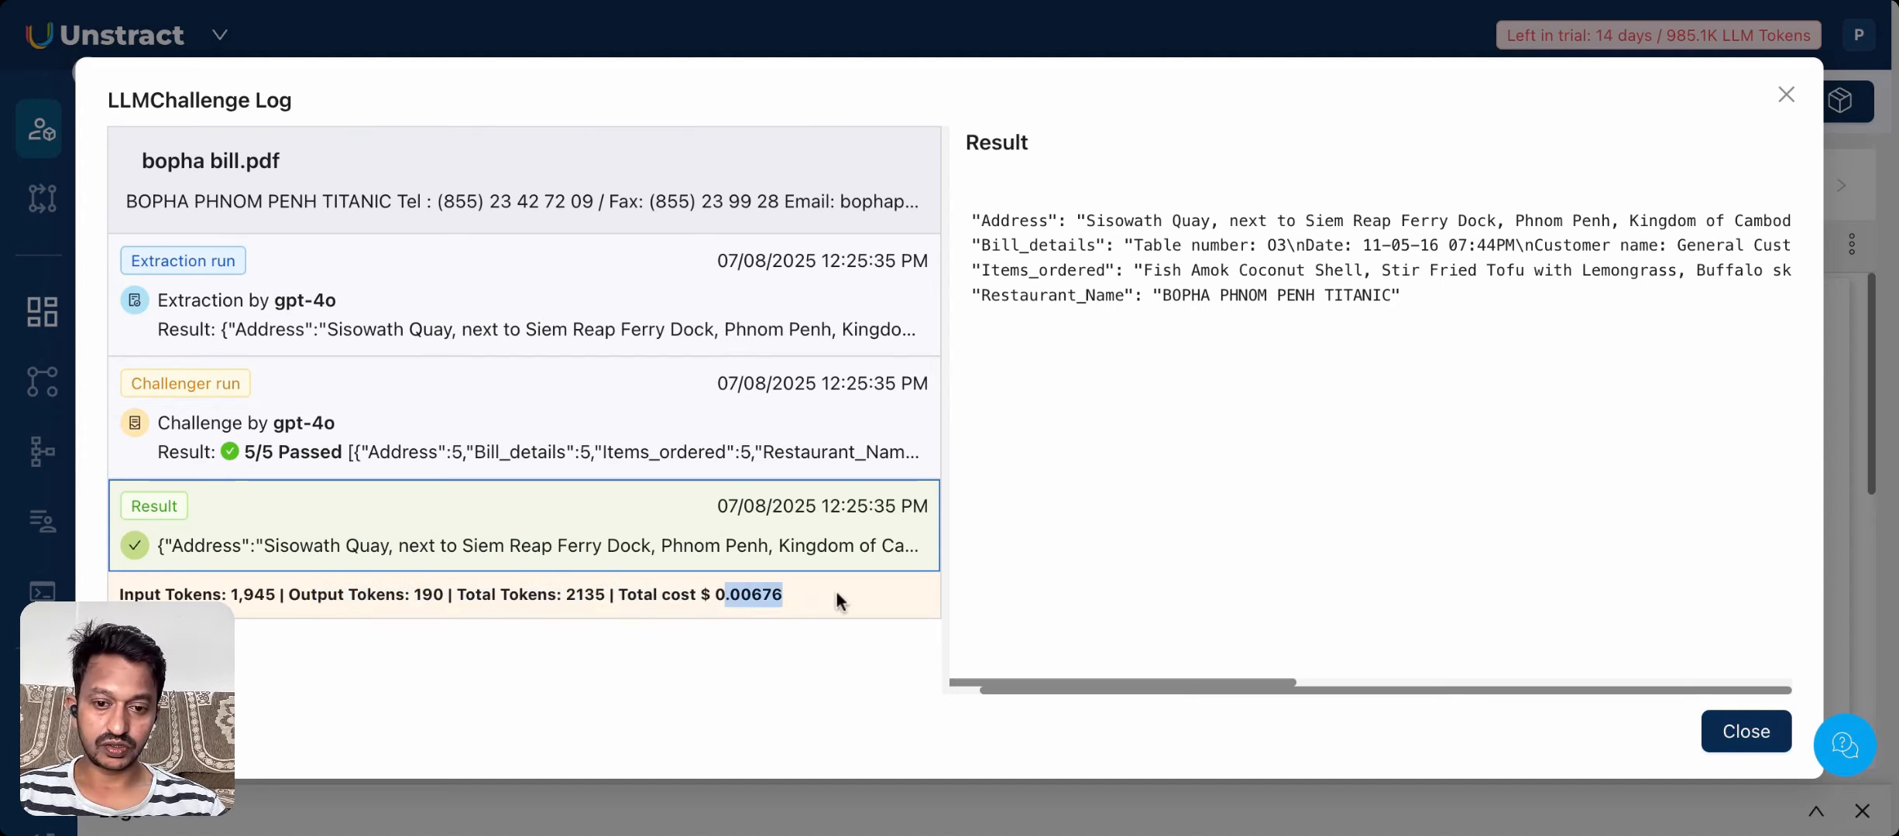
pyautogui.click(1781, 748)
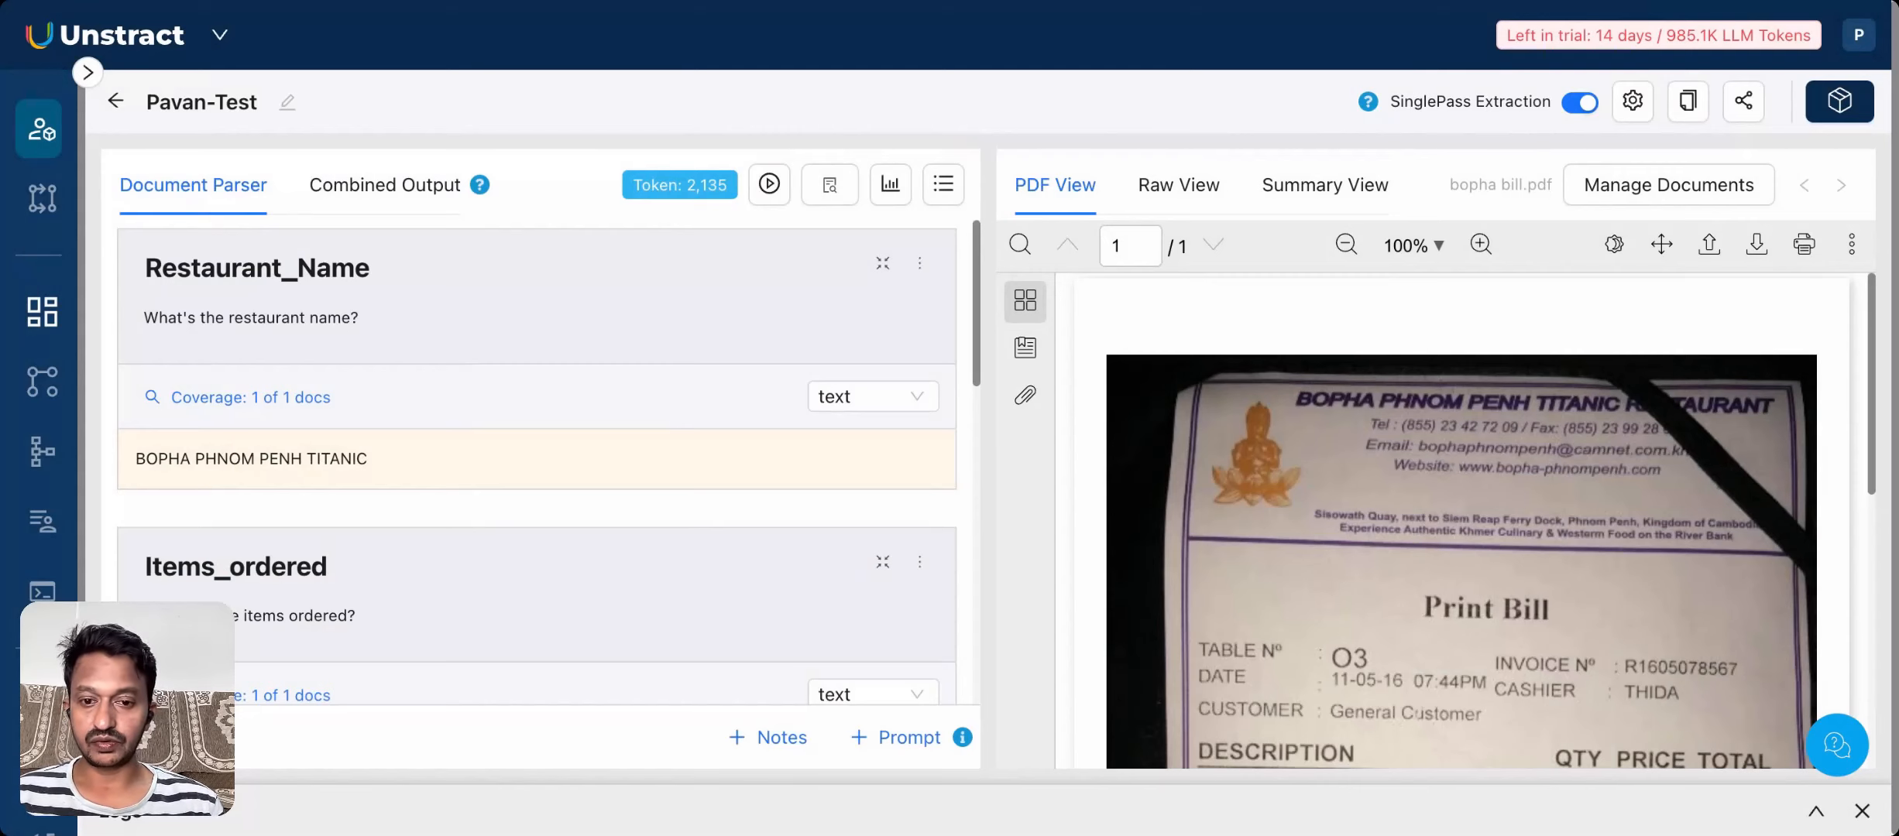
# - Review the extracted answers for the bill's prompts, including the table, invoice and address details, in the Document Parser
pyautogui.scroll(-8, 729, 379)
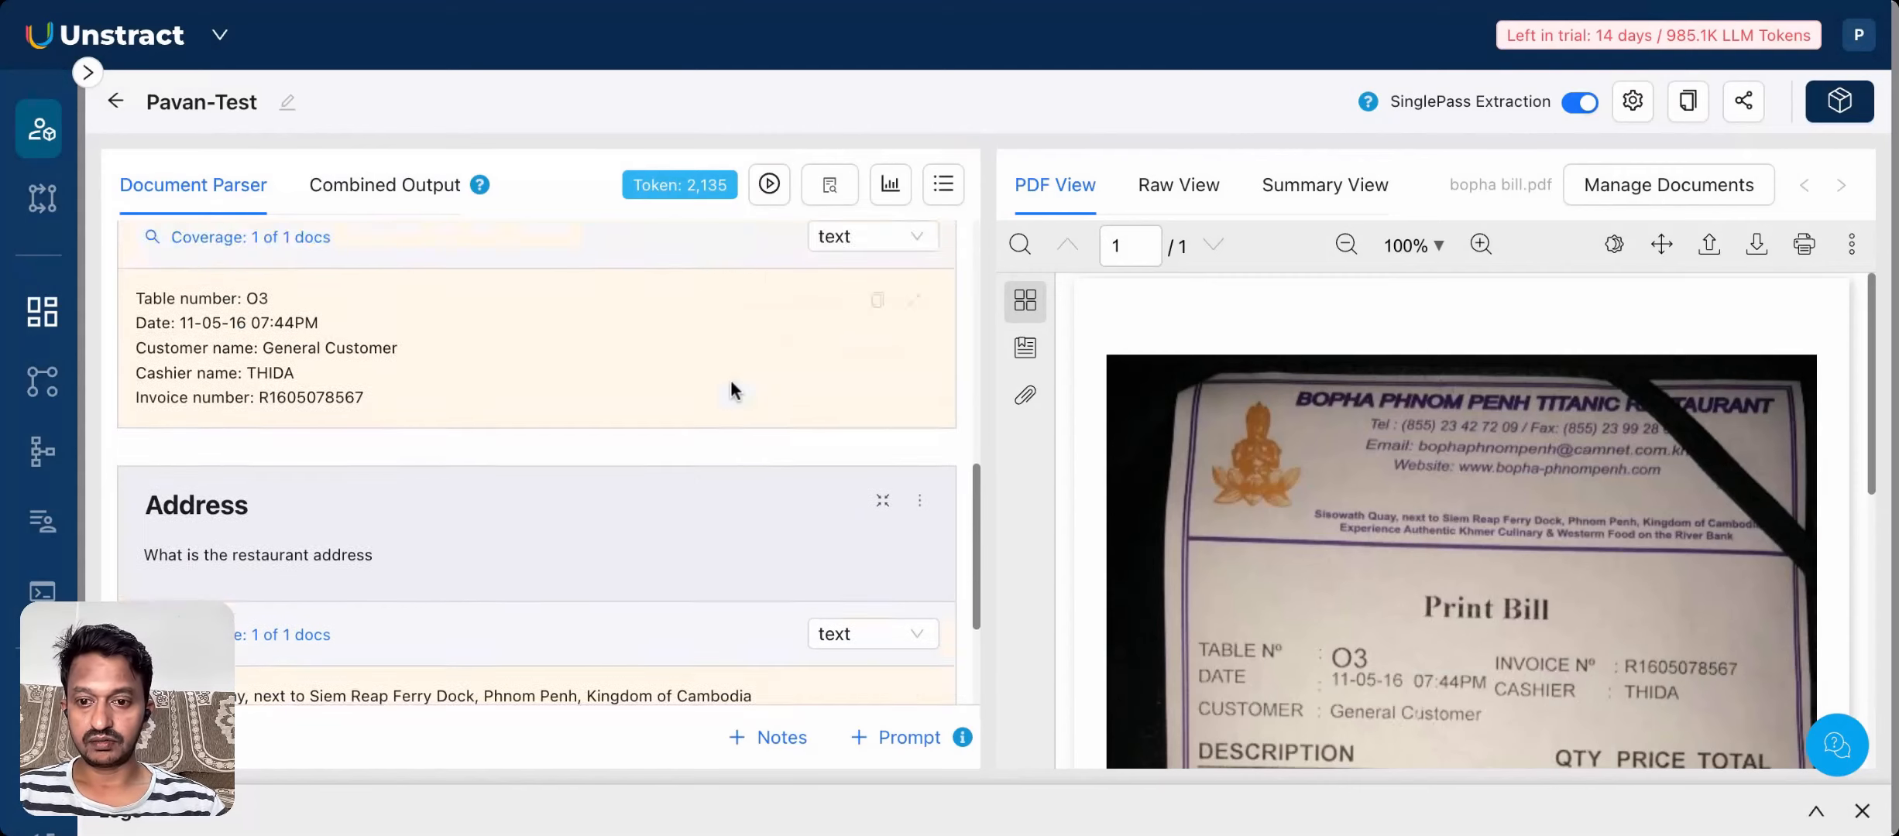
pyautogui.scroll(8, 729, 379)
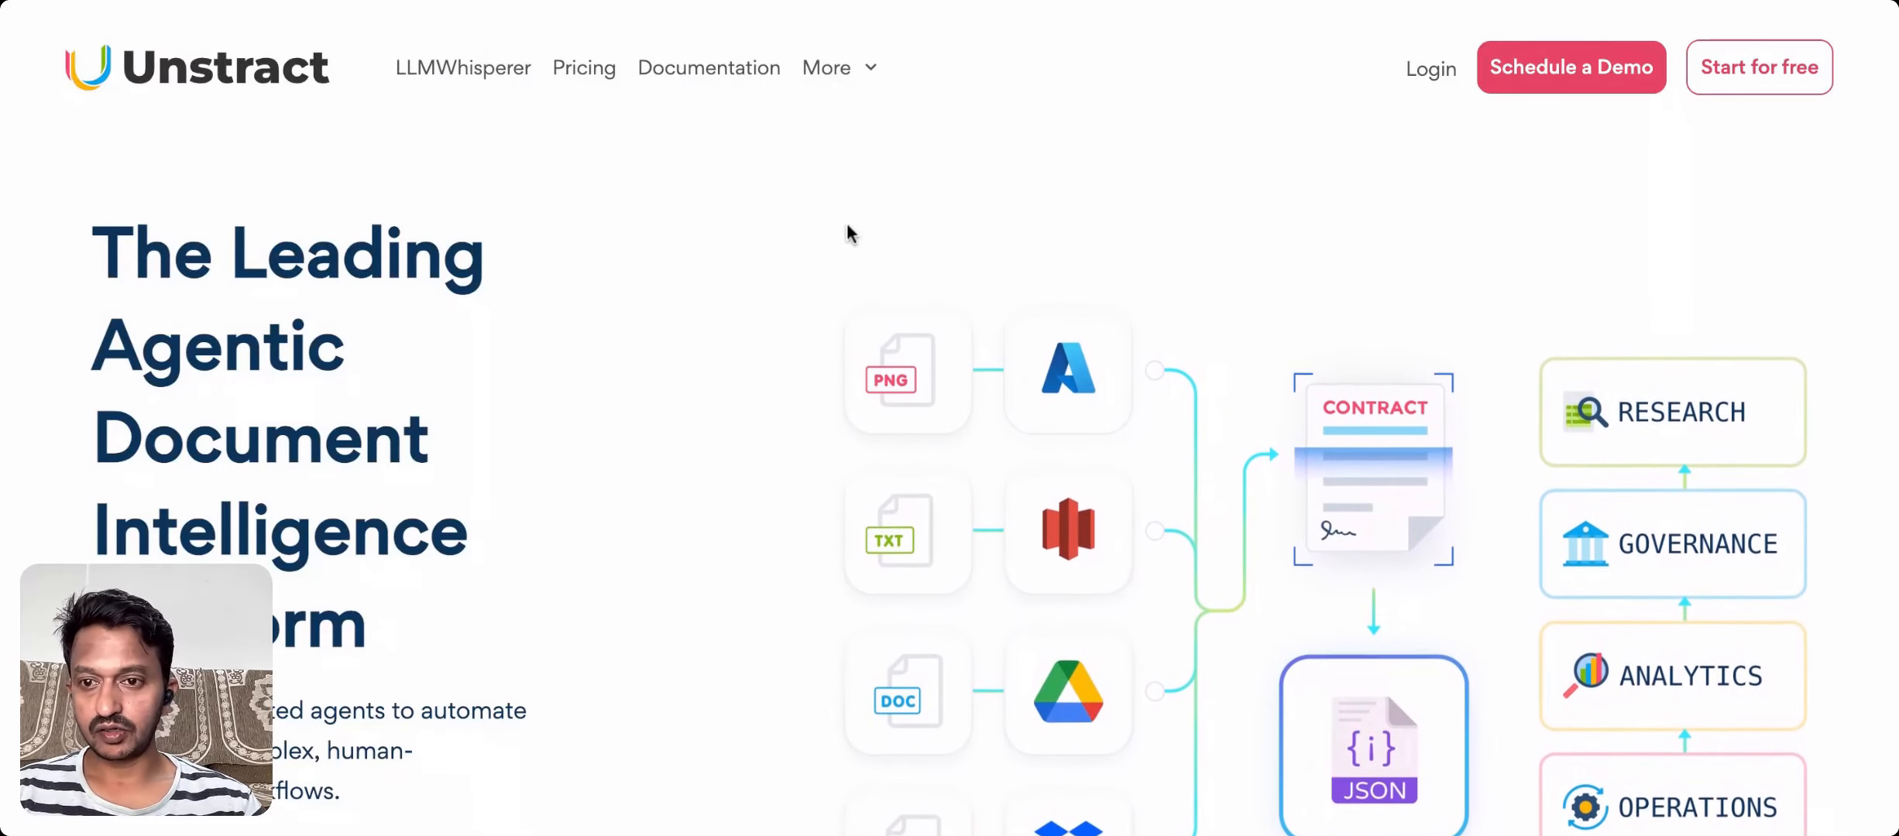
# - Look through the Unstract website's home page, covering the document mapping, agent integration, API, Prompt Studio and MCP server sections
pyautogui.scroll(-1, 847, 224)
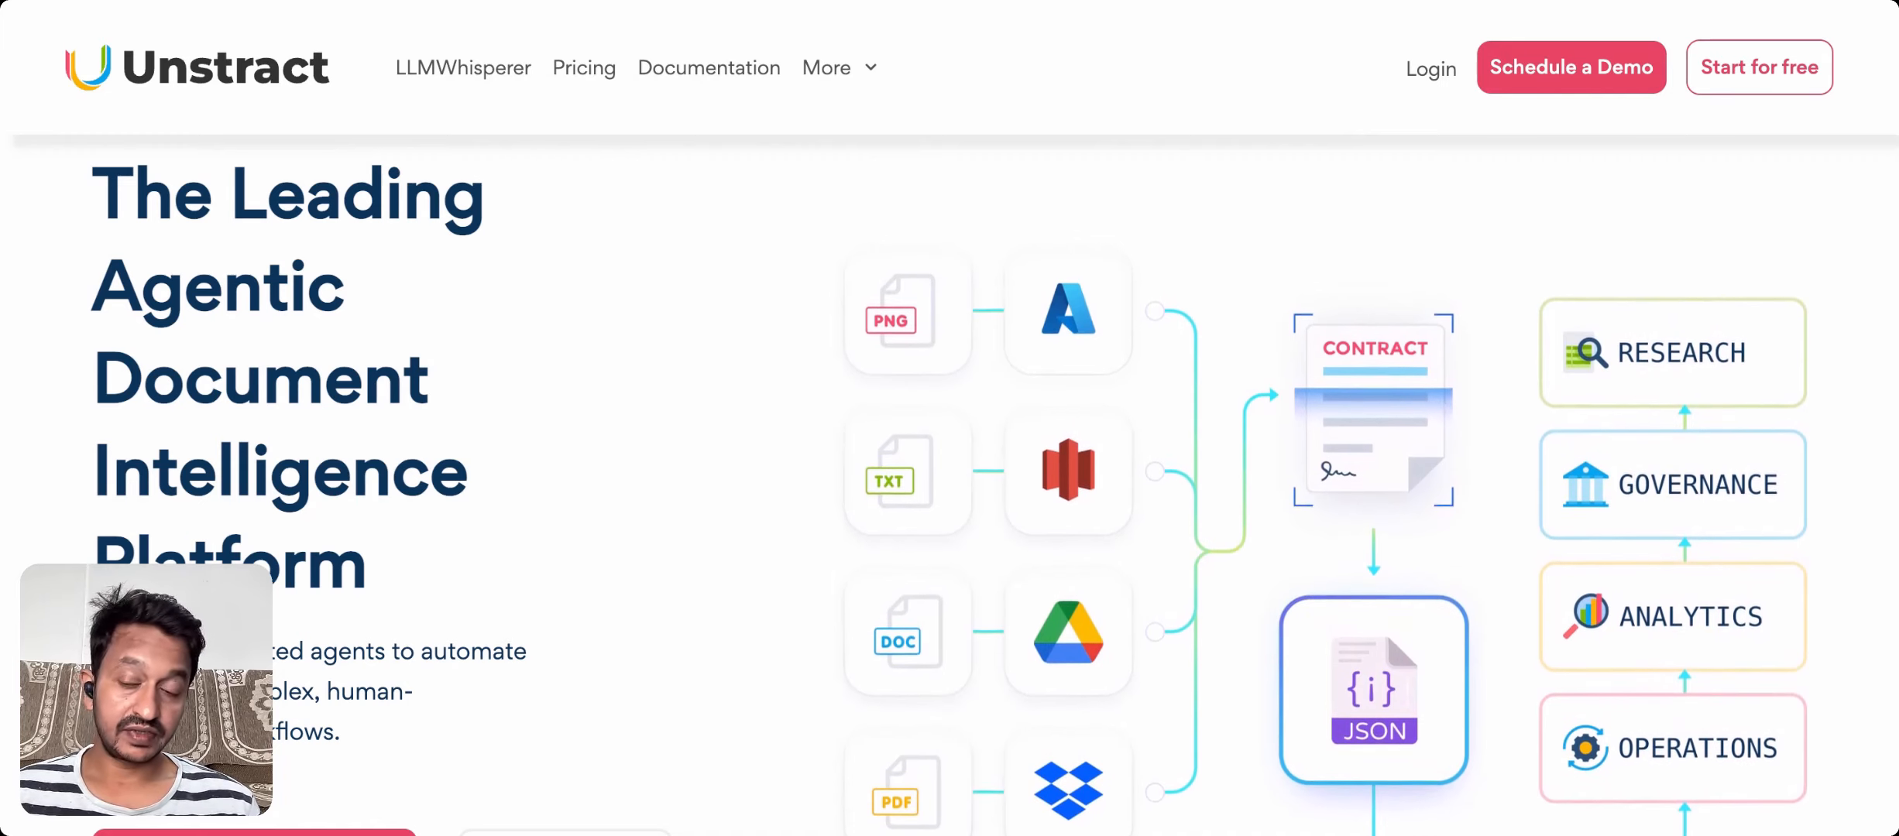
pyautogui.scroll(-4, 560, 509)
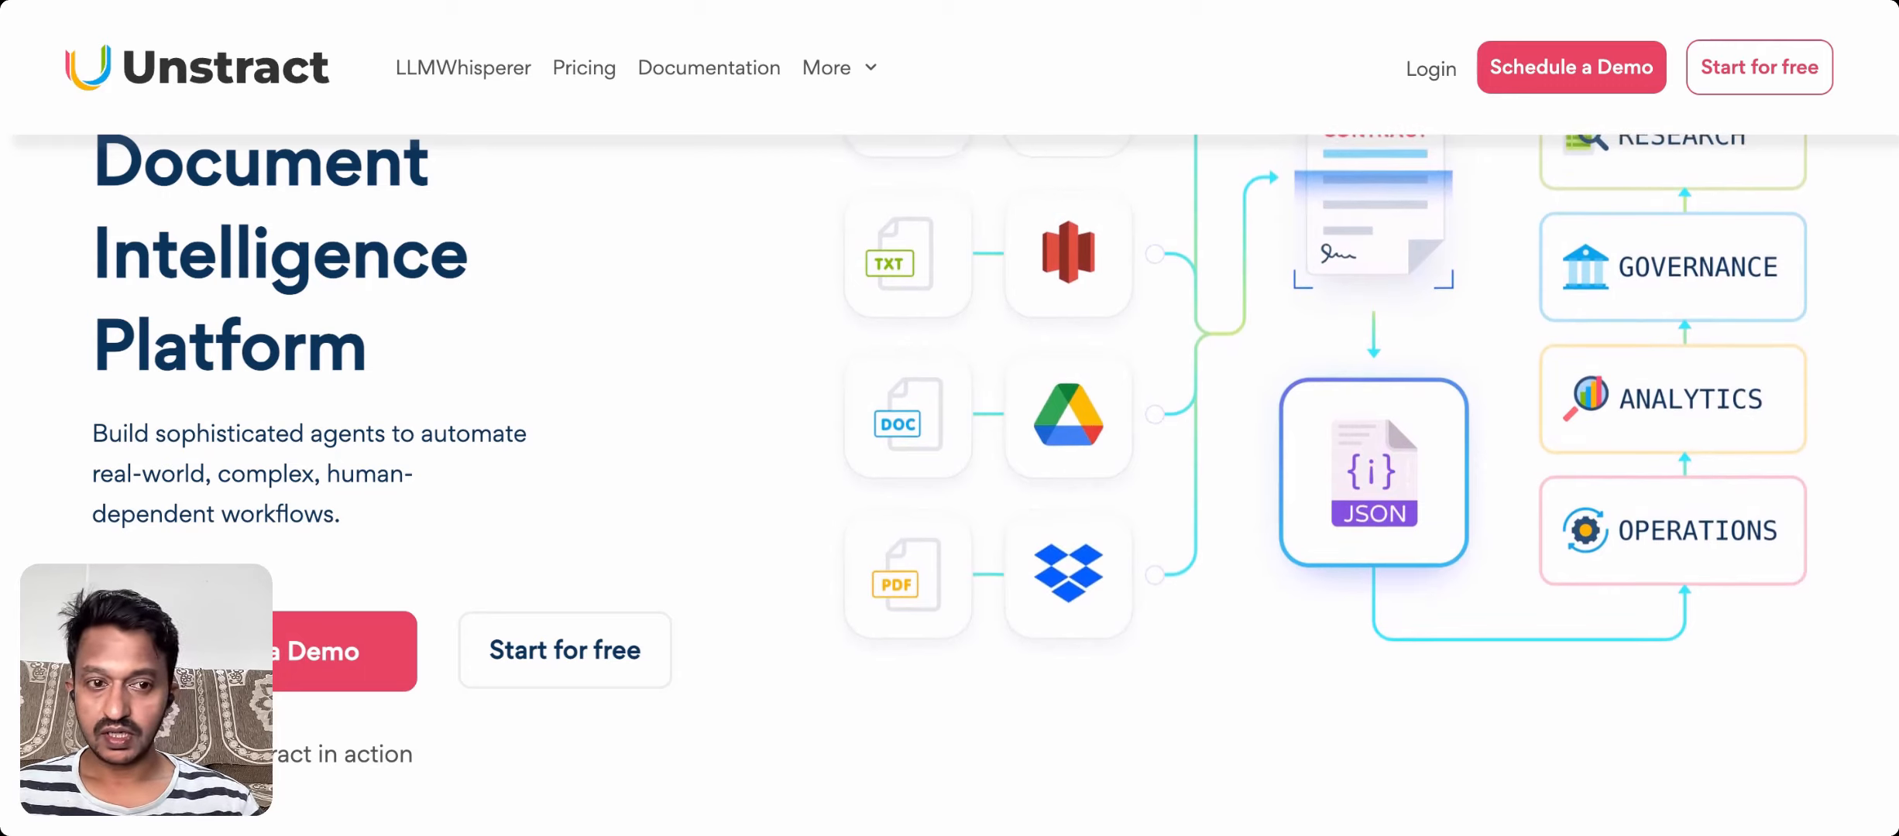
pyautogui.scroll(-4, 994, 440)
pyautogui.scroll(-2, 993, 440)
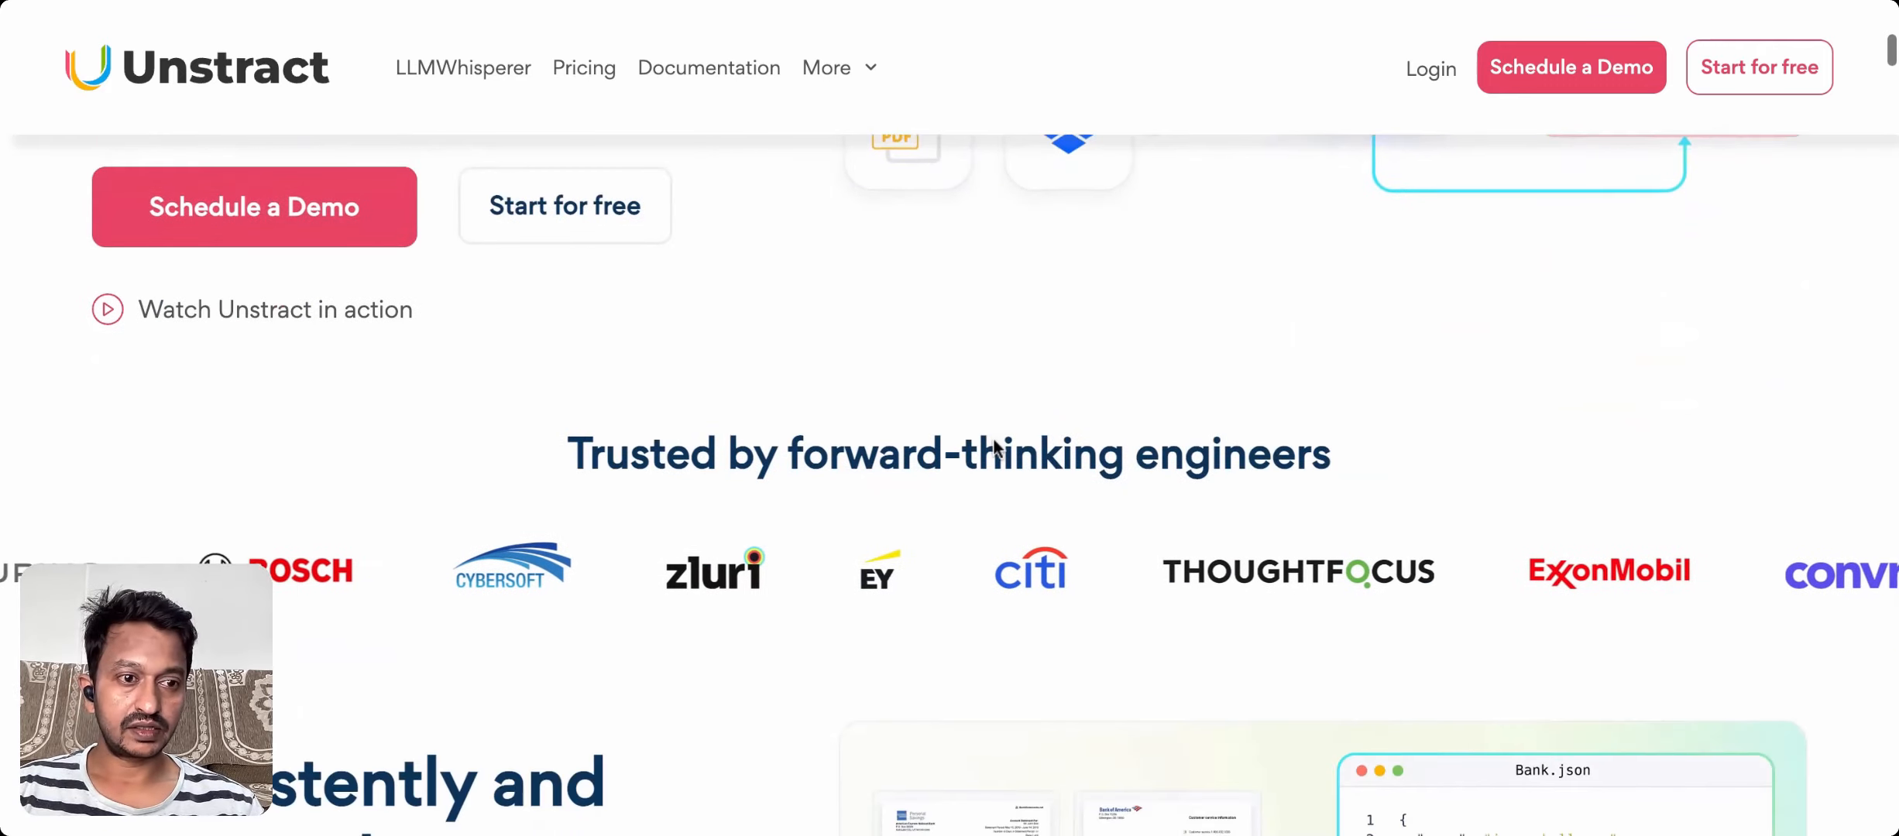
pyautogui.scroll(-8, 1047, 543)
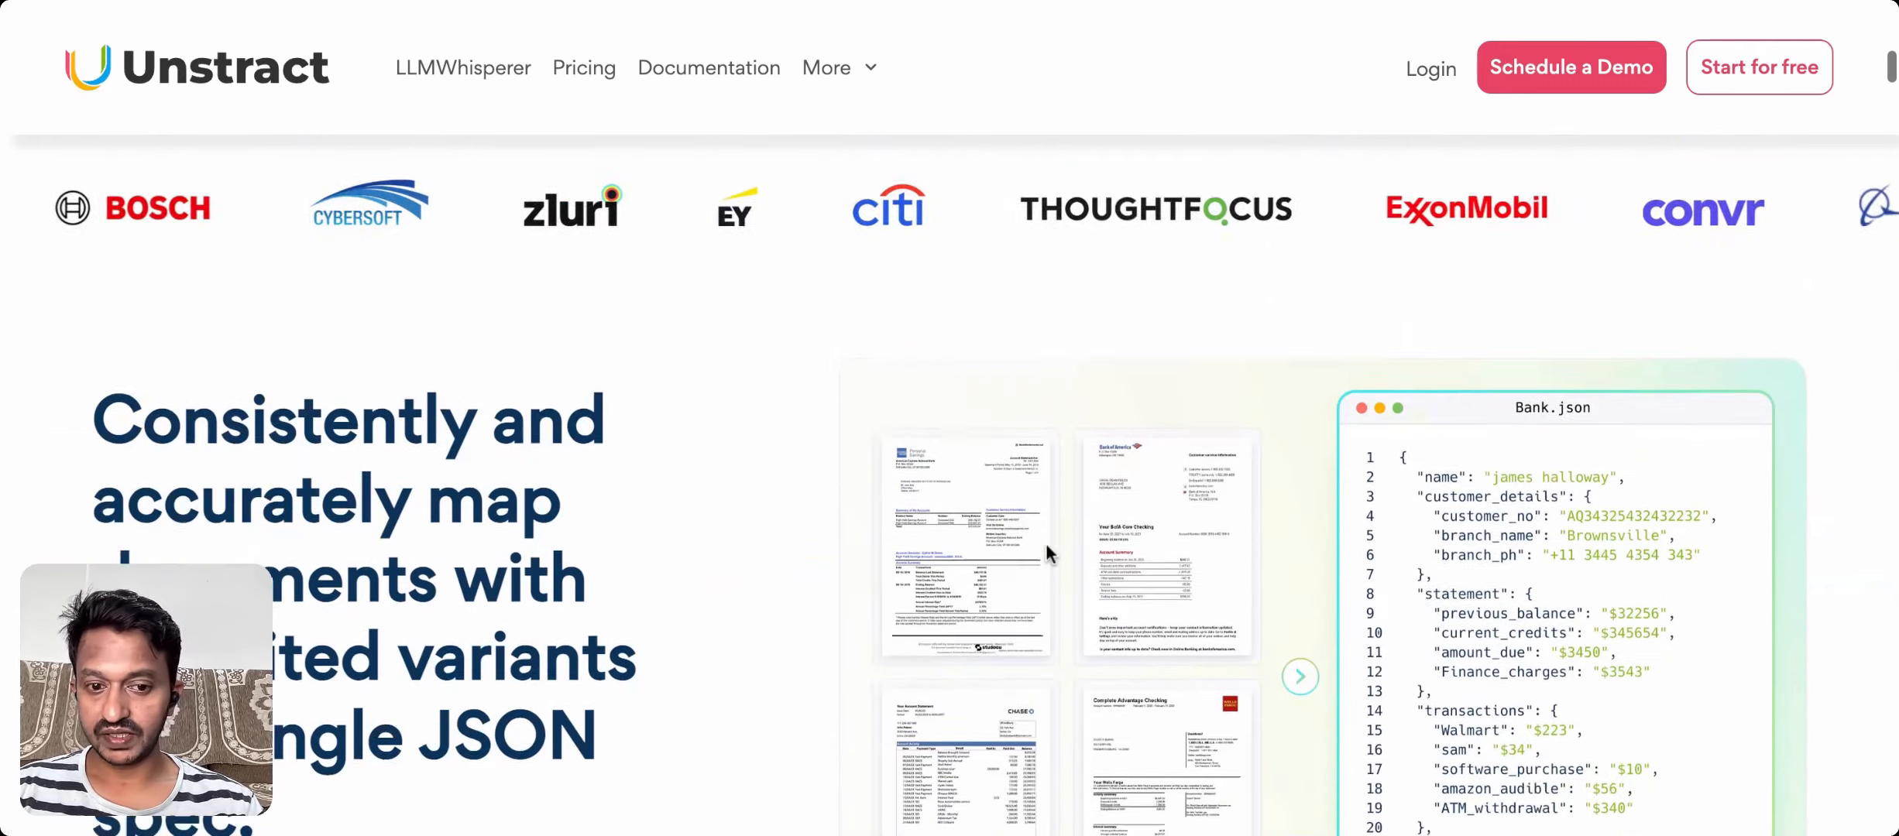
pyautogui.scroll(-3, 1046, 543)
pyautogui.scroll(-12, 1046, 543)
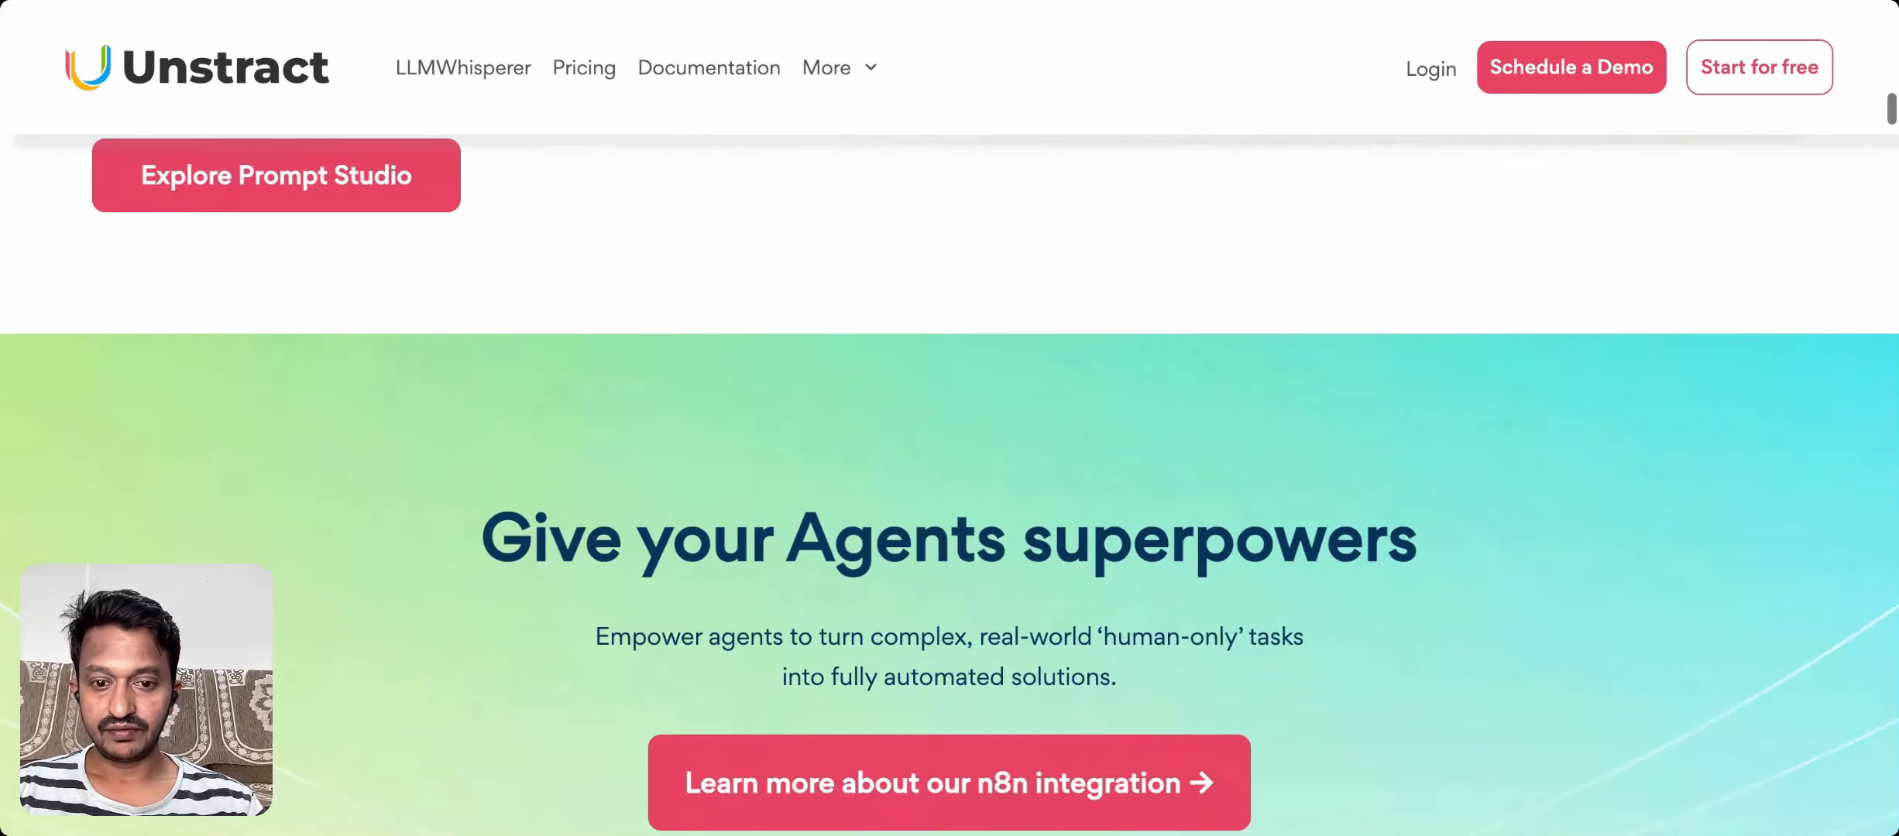
pyautogui.scroll(-15, 950, 485)
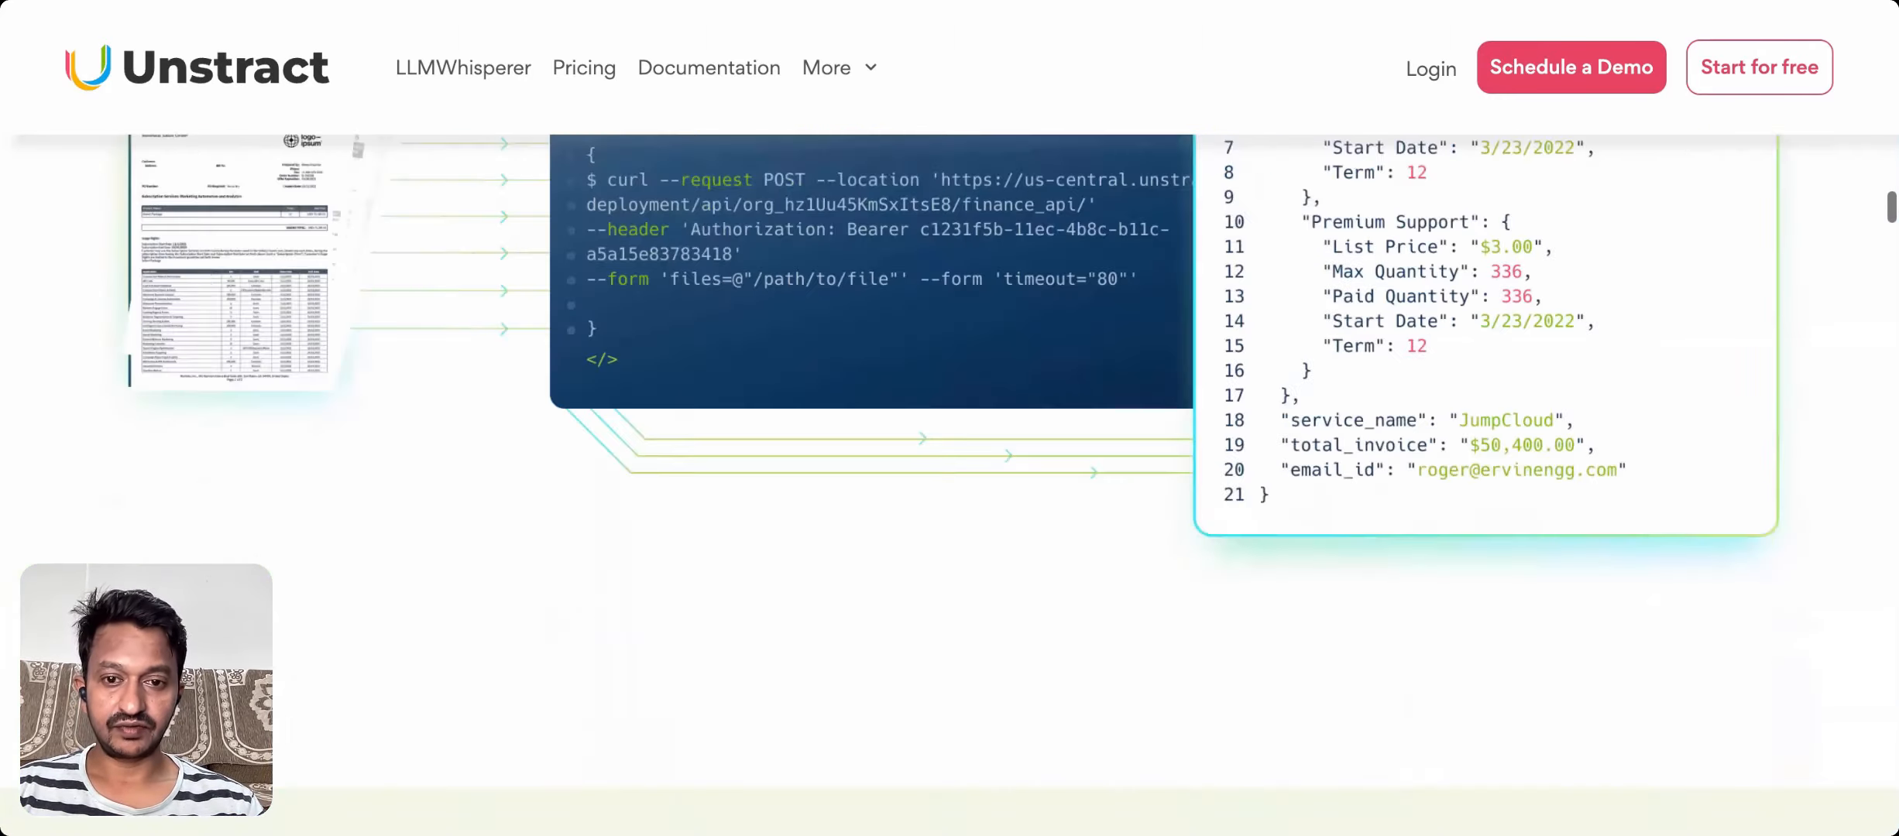
pyautogui.scroll(12, 949, 484)
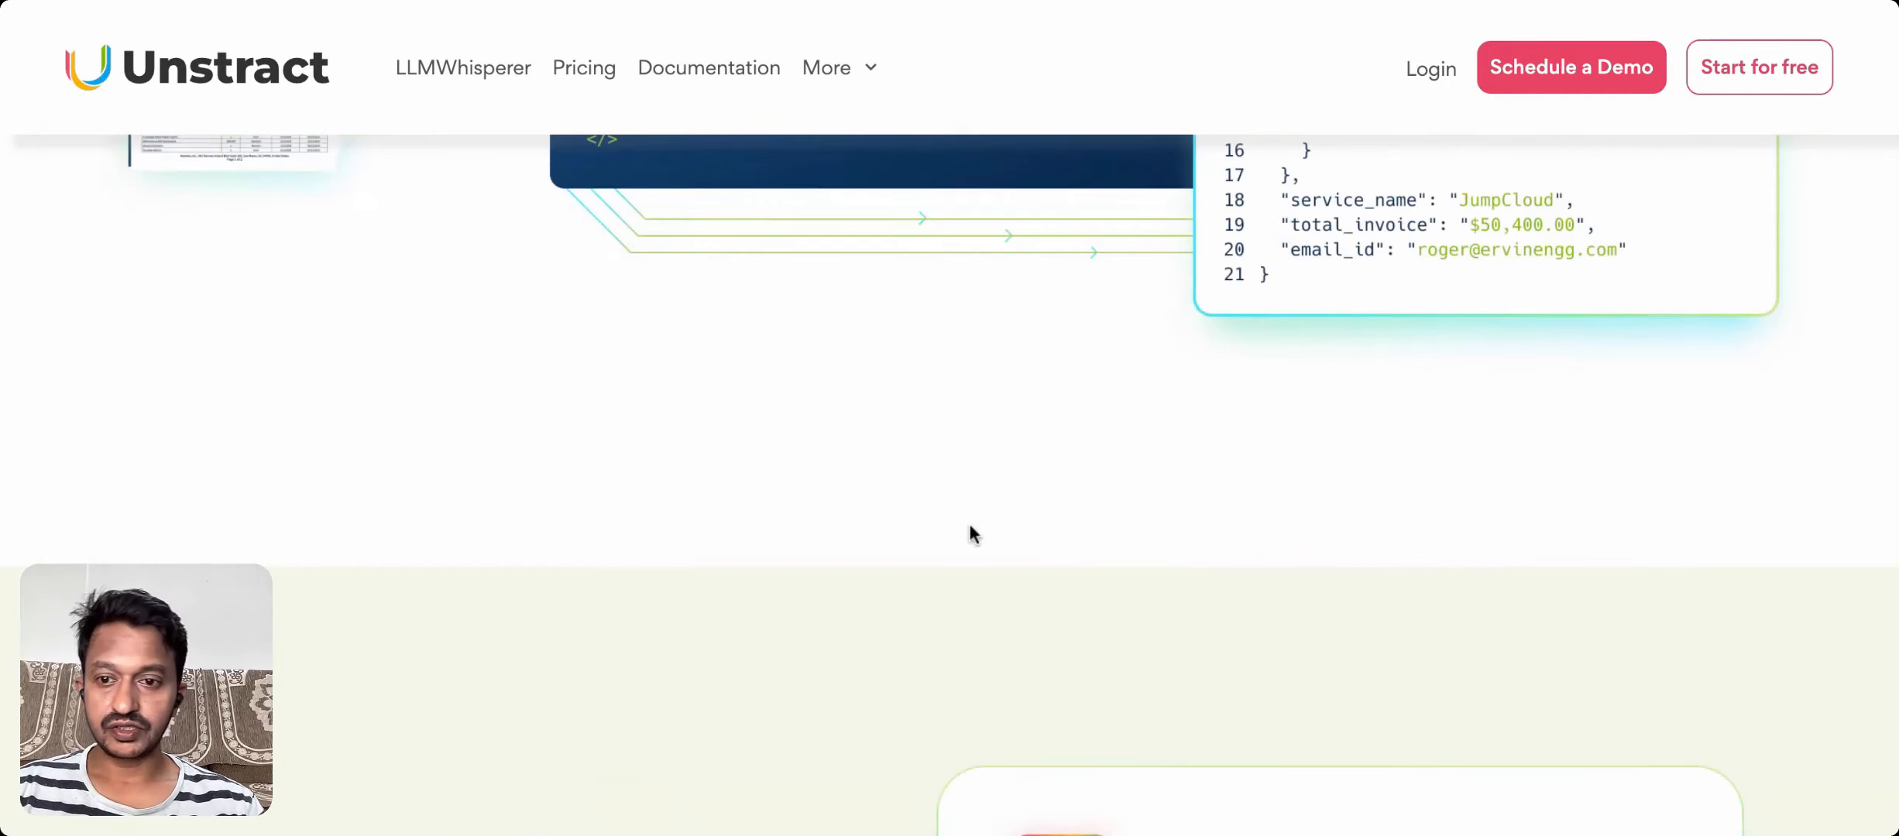
pyautogui.scroll(-20, 970, 525)
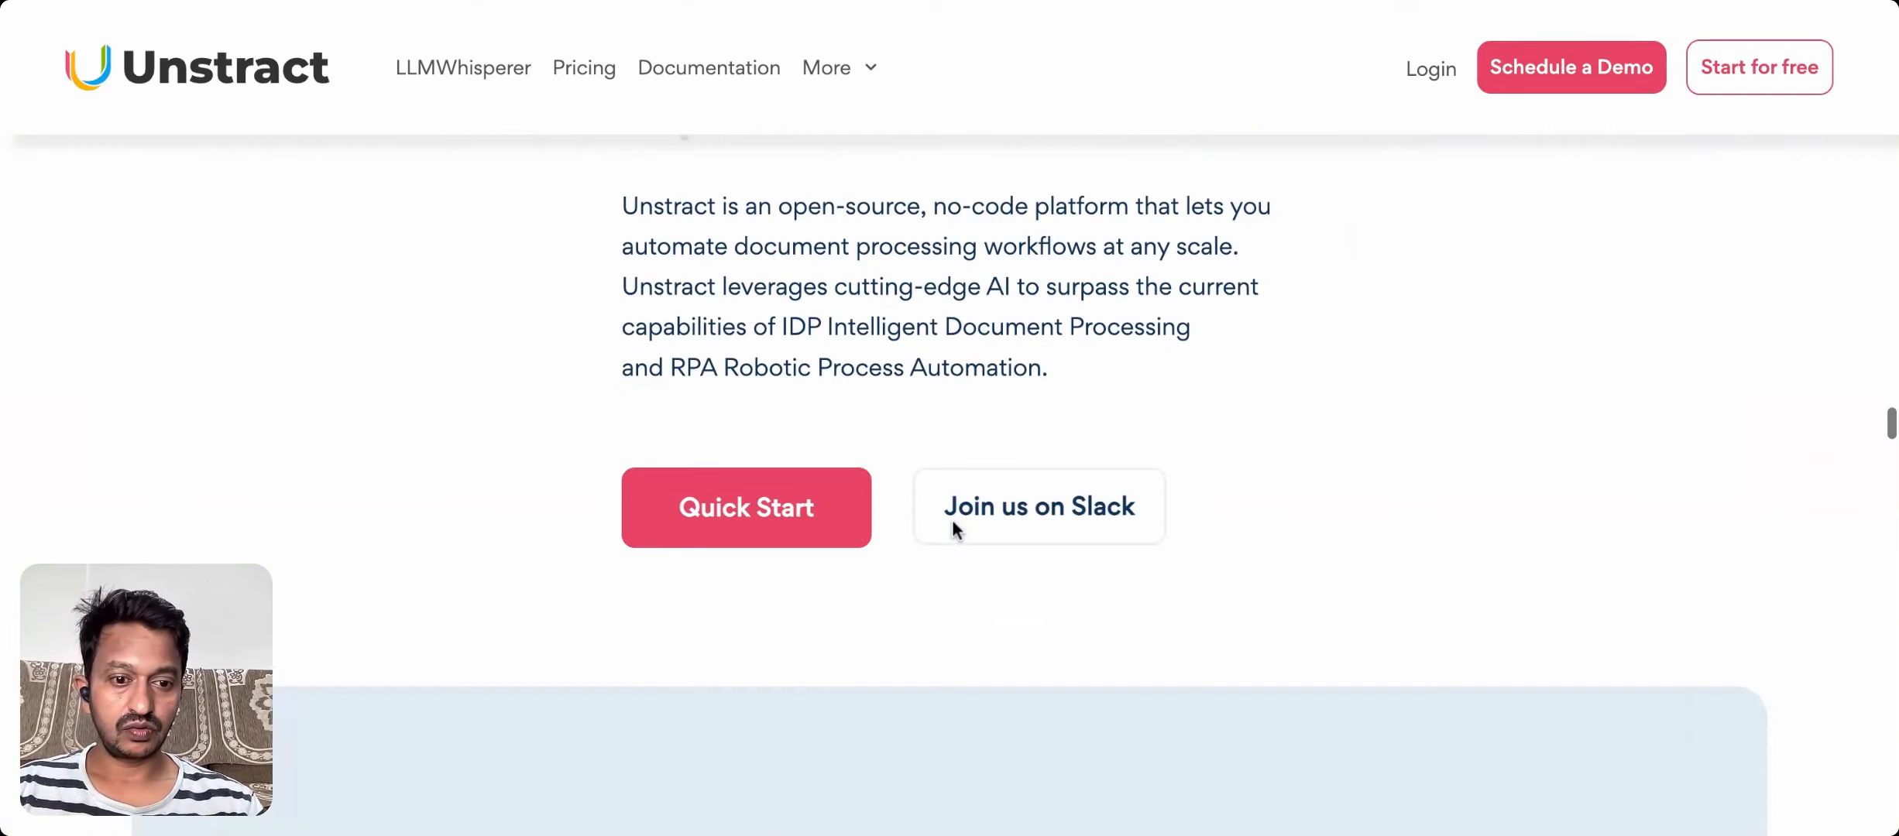
pyautogui.scroll(-20, 954, 530)
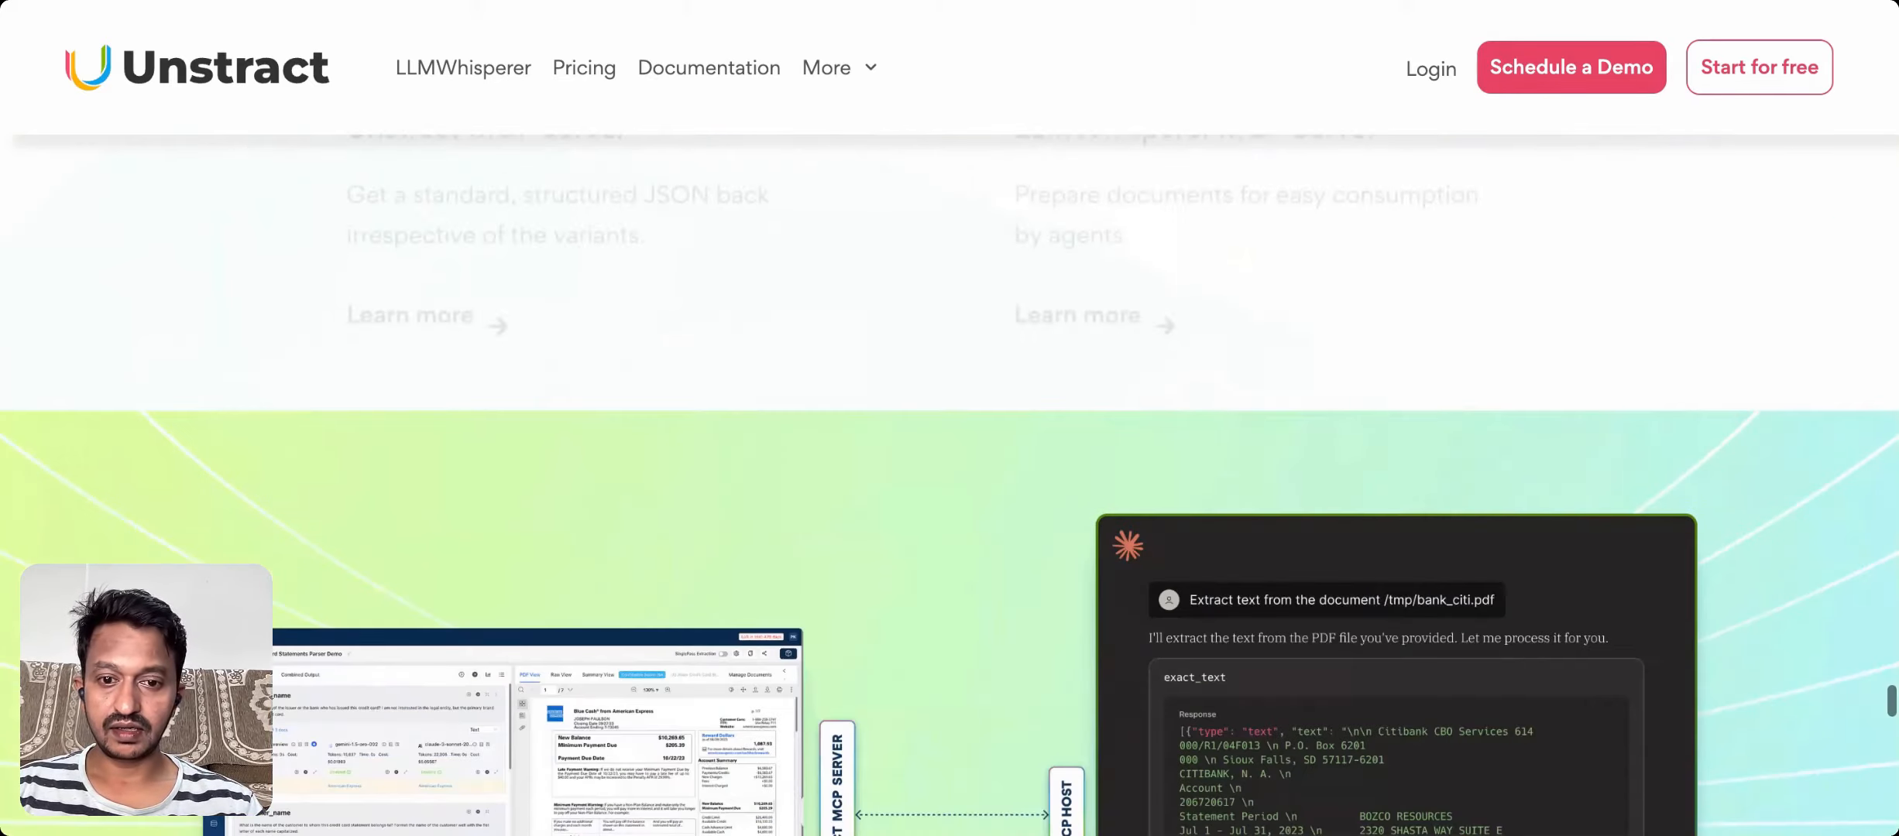
pyautogui.scroll(-8, 949, 465)
pyautogui.scroll(20, 950, 464)
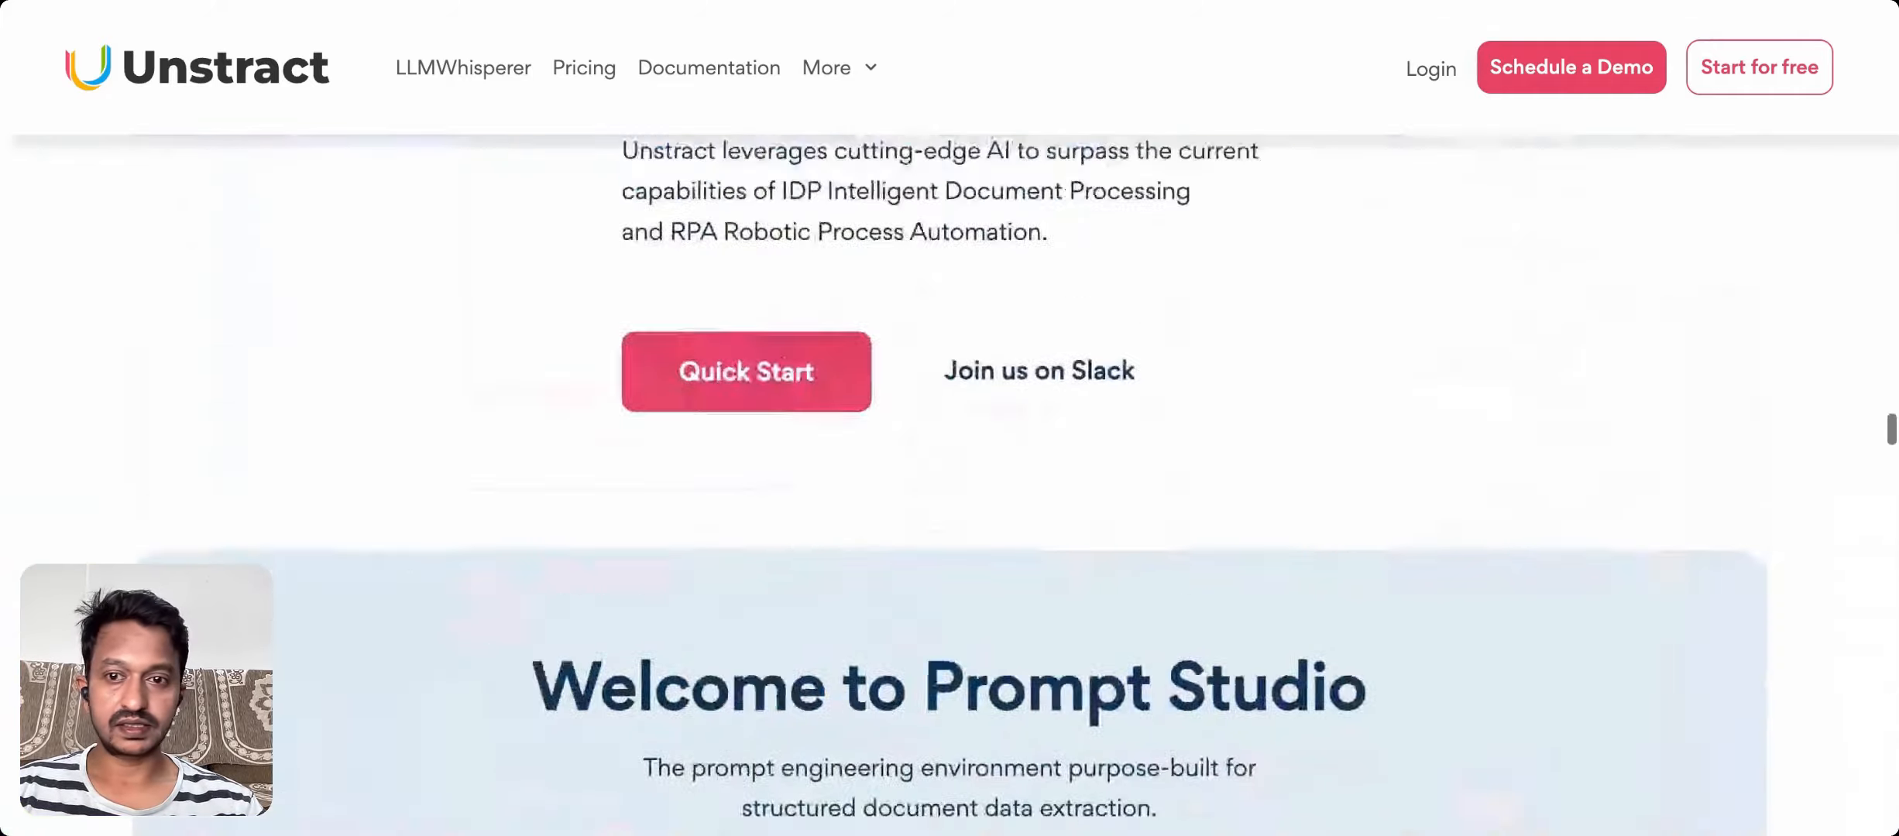
pyautogui.scroll(15, 949, 465)
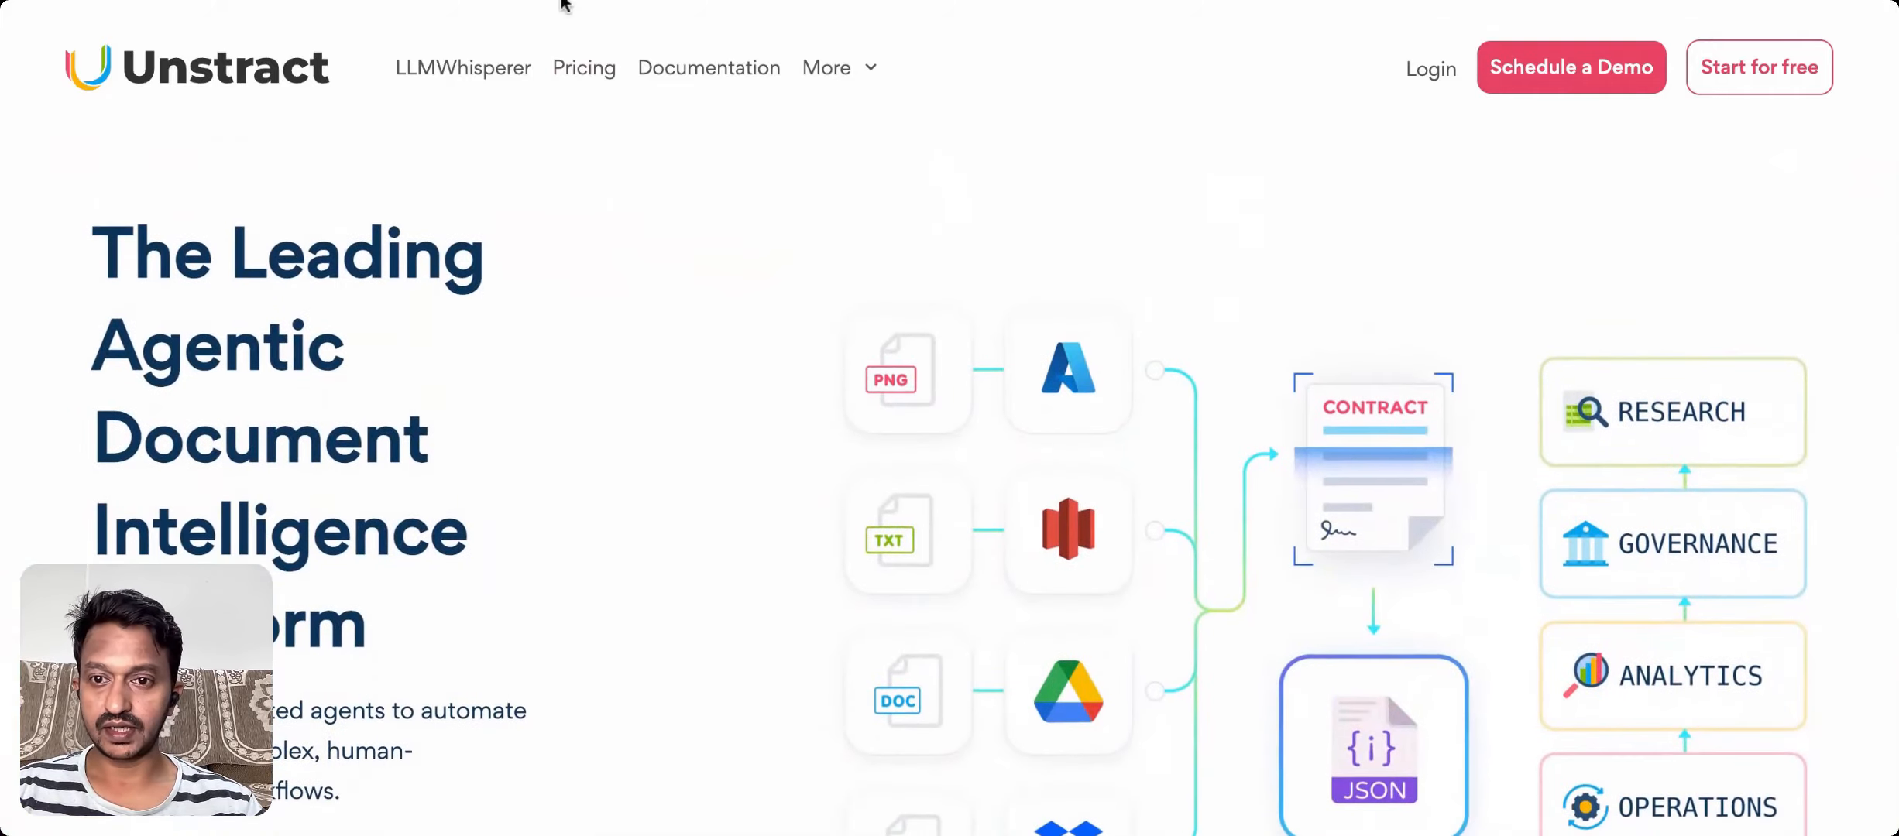